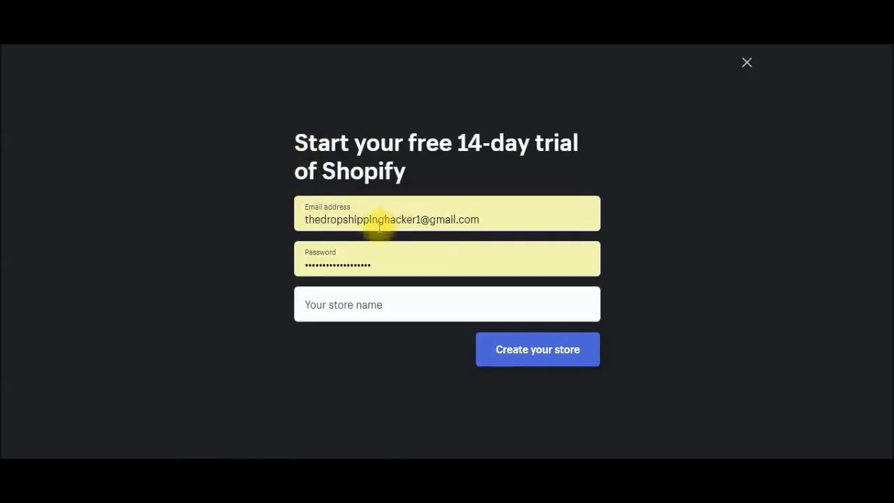
Step: Name the new free-trial store 'Cozy Camper' and create it
{"action": "left_click", "coordinate": [315, 308]}
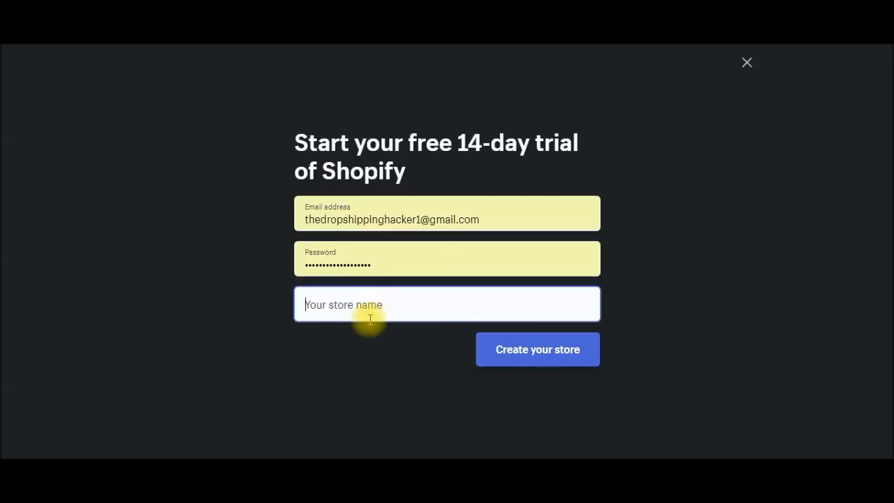
{"action": "type", "text": "Cozy "}
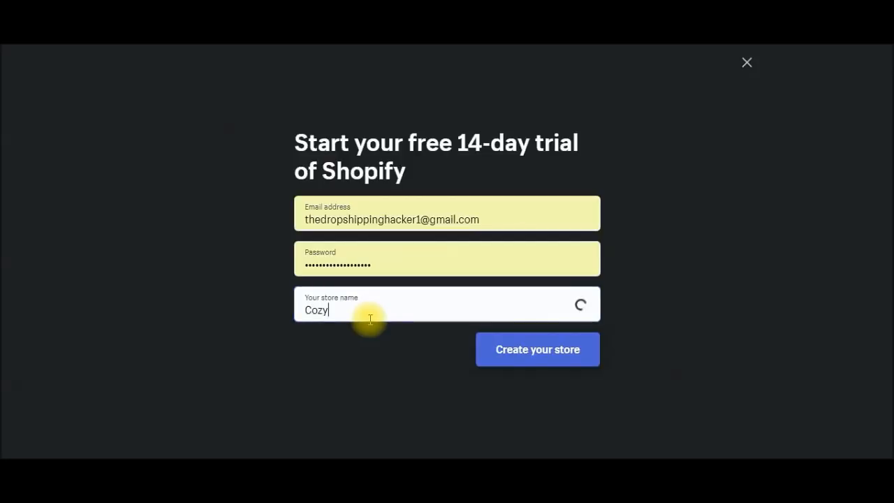
{"action": "type", "text": "Camper"}
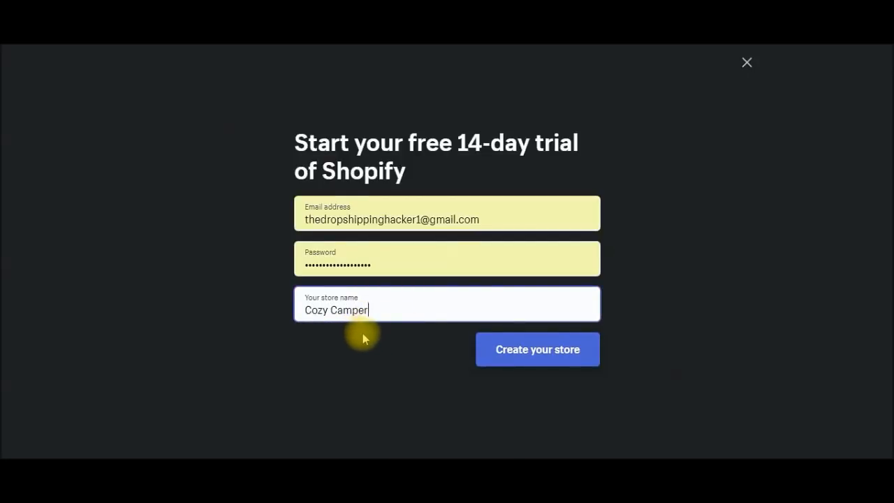
{"action": "left_click", "coordinate": [557, 360]}
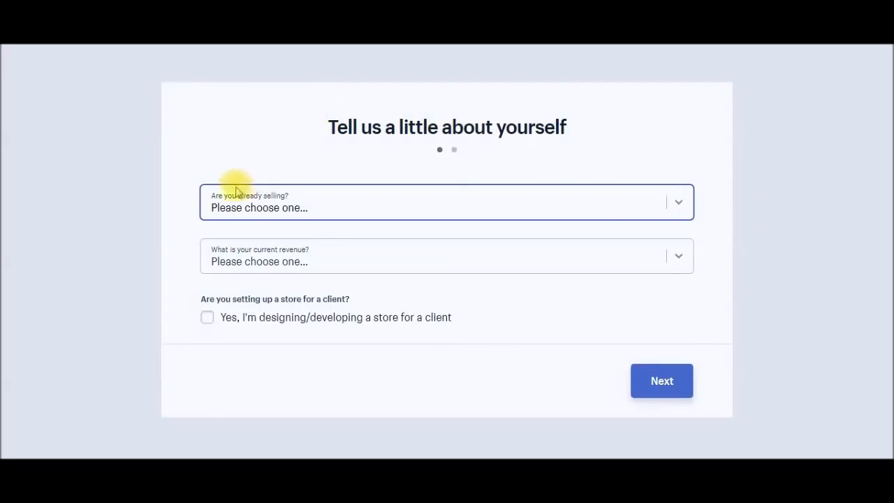
Step: Answer that you already sell with a different system, mainly Amazon
{"action": "left_click", "coordinate": [680, 211]}
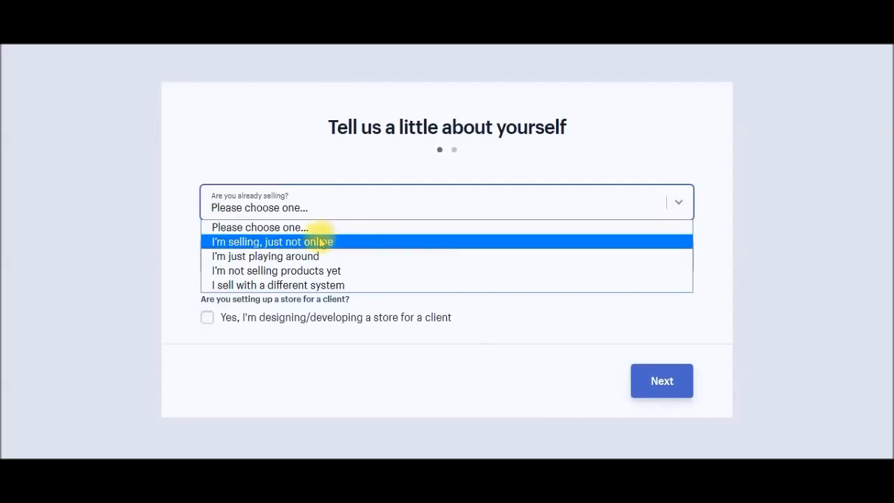
{"action": "left_click", "coordinate": [285, 287]}
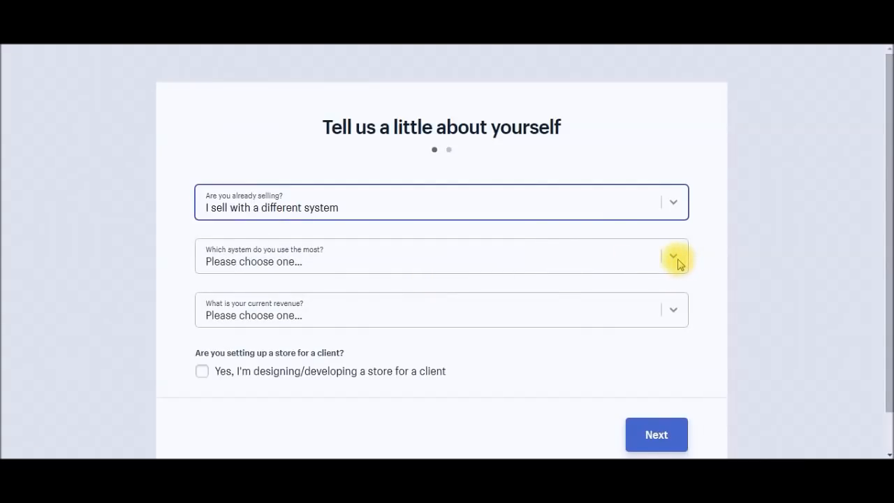
{"action": "left_click", "coordinate": [676, 258]}
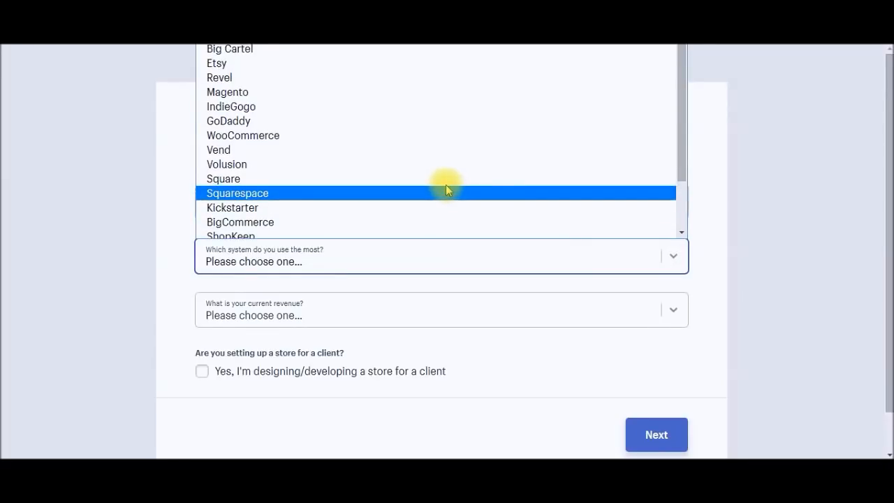
{"action": "scroll", "coordinate": [445, 185], "scroll_direction": "down", "scroll_amount": 2}
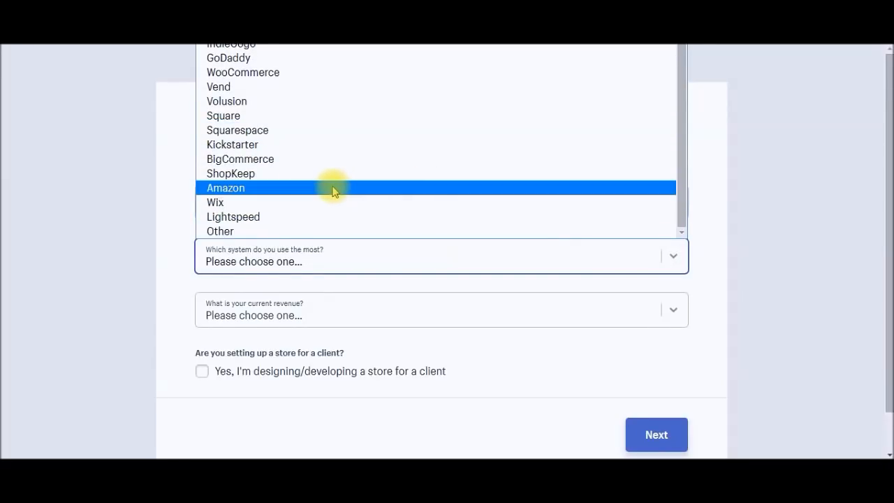
{"action": "left_click", "coordinate": [334, 188]}
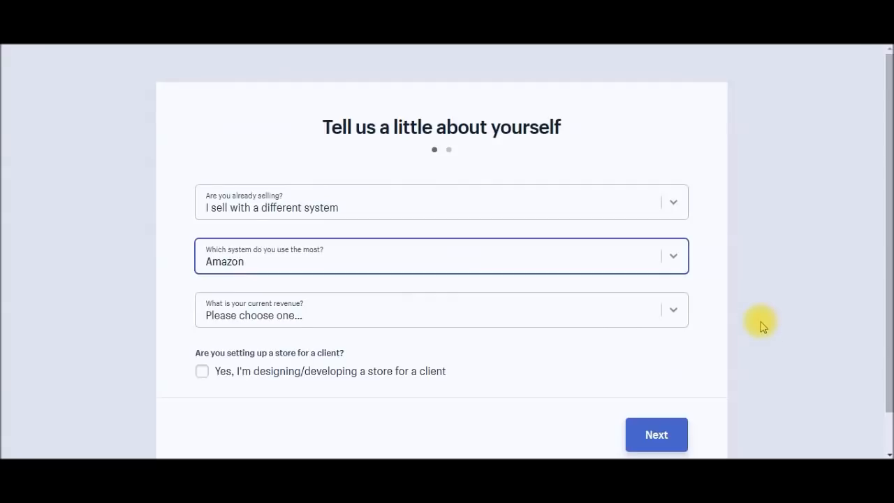
{"action": "scroll", "coordinate": [756, 328], "scroll_direction": "down", "scroll_amount": 1}
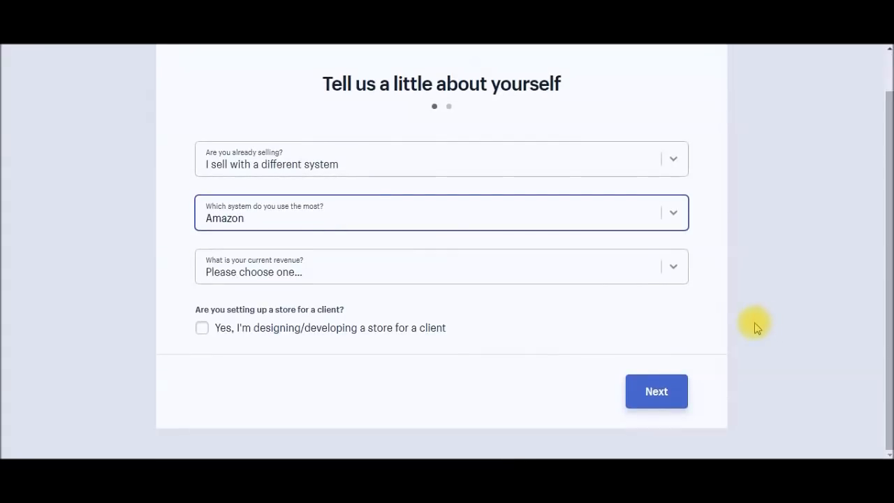
Step: Set current revenue to $5,000 to $50,000 and continue to the business address step
{"action": "left_click", "coordinate": [673, 269]}
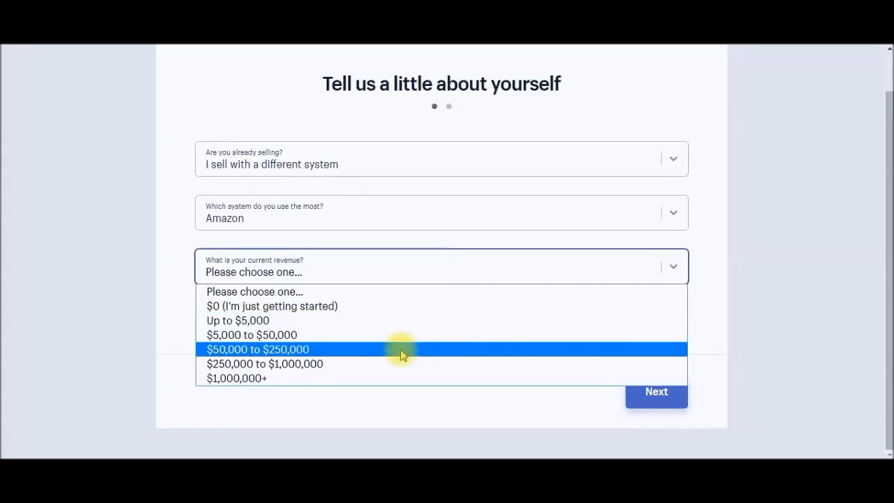
{"action": "left_click", "coordinate": [253, 336]}
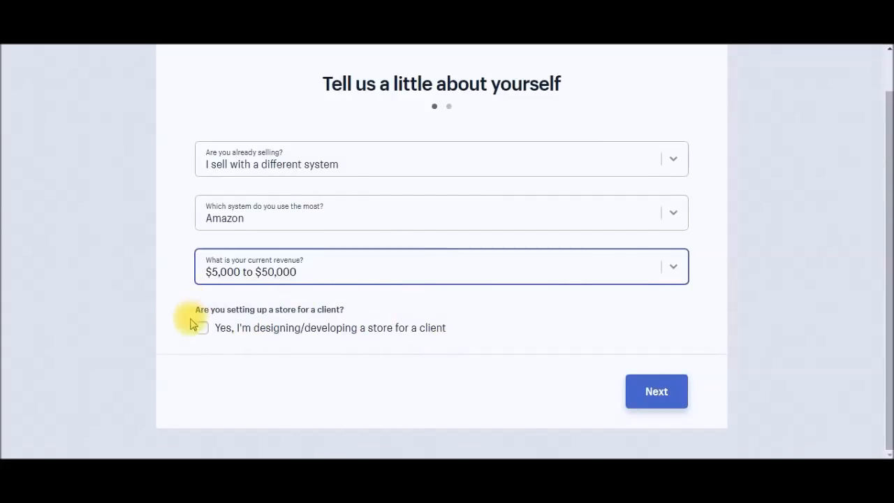
{"action": "left_click", "coordinate": [657, 401]}
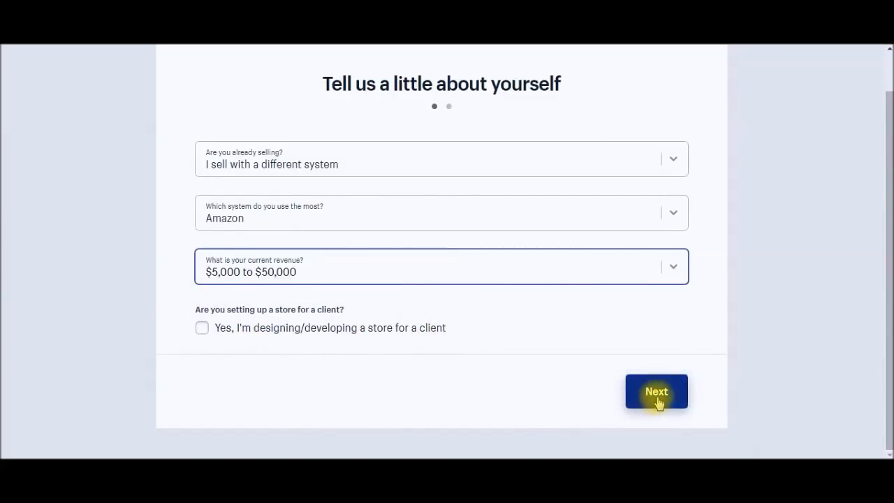
{"action": "left_click", "coordinate": [657, 401]}
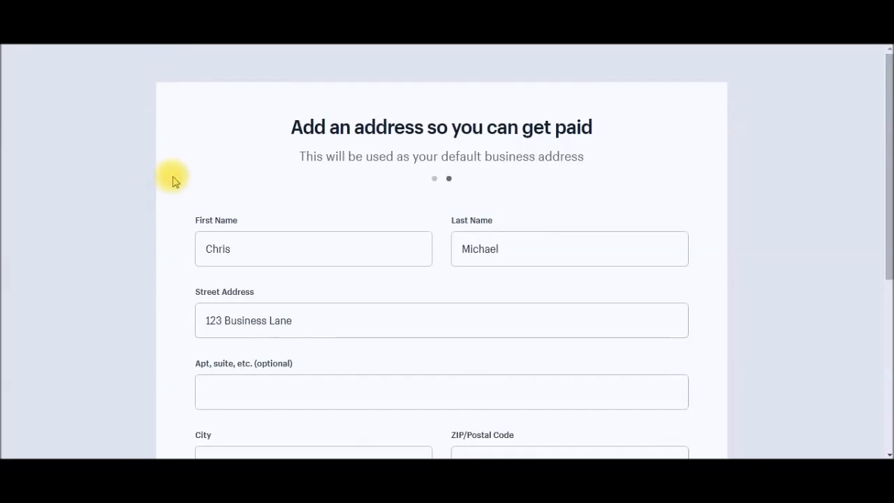
Step: Finish the business address form and enter the new store's admin
{"action": "scroll", "coordinate": [731, 236], "scroll_direction": "down", "scroll_amount": 1}
{"action": "scroll", "coordinate": [732, 236], "scroll_direction": "down", "scroll_amount": 4}
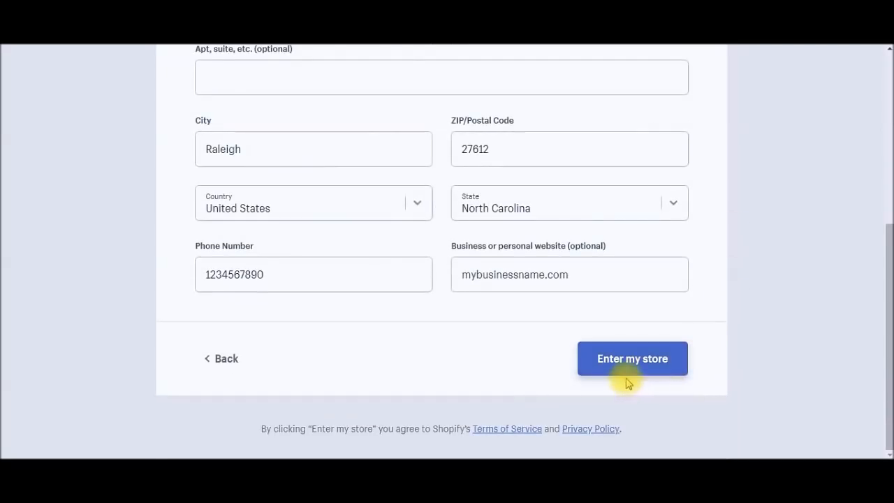
{"action": "left_click", "coordinate": [628, 365]}
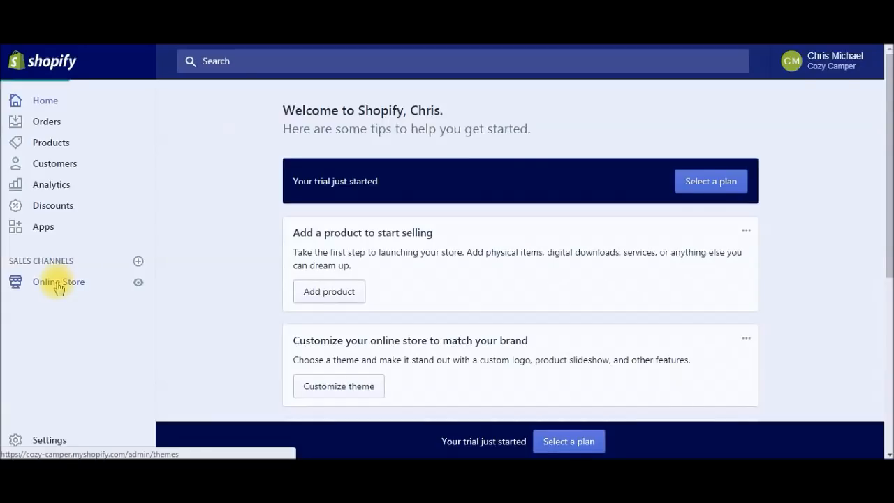
Step: From the Online Store Themes page, open the Explore free themes gallery
{"action": "left_click", "coordinate": [58, 283]}
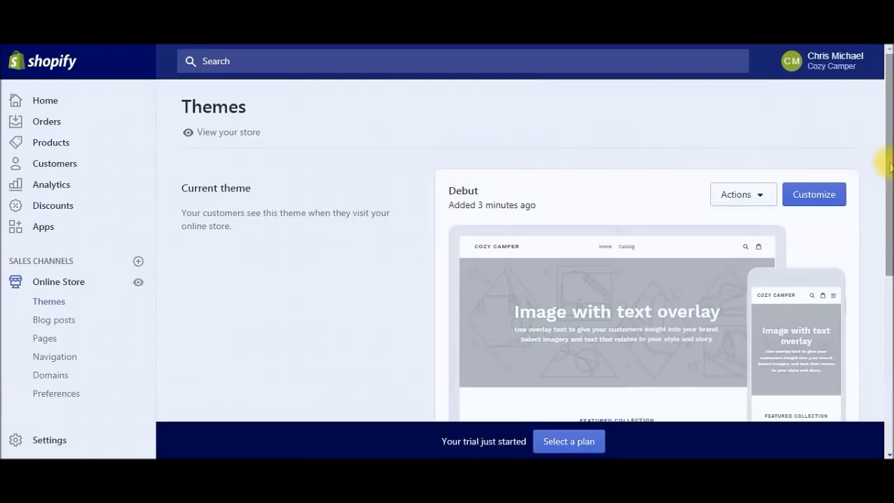
{"action": "left_click_drag", "start_coordinate": [890, 166], "coordinate": [890, 296]}
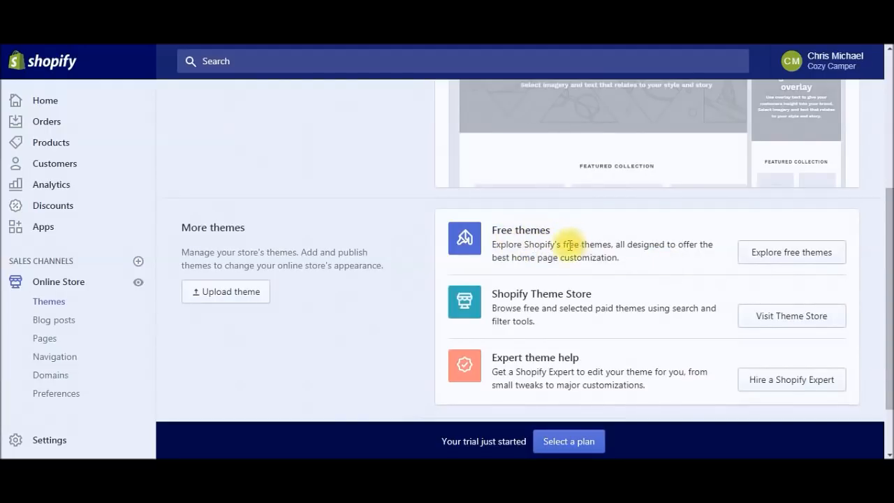
{"action": "left_click", "coordinate": [785, 260]}
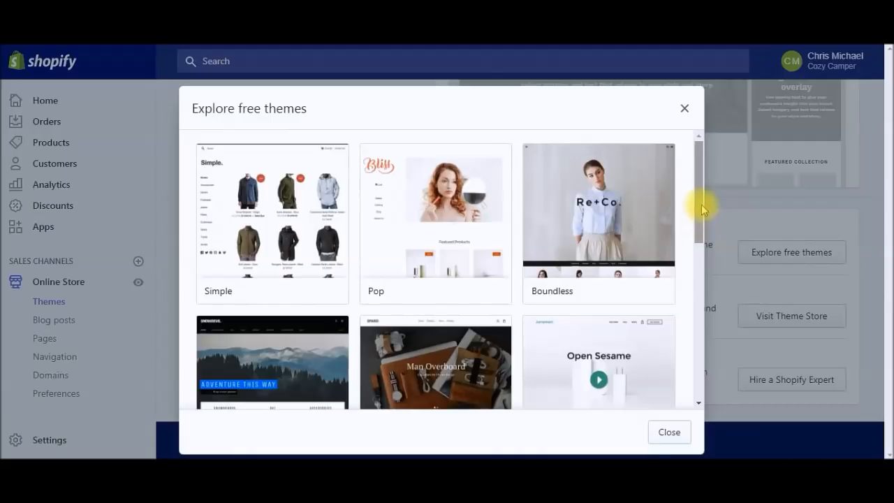
Step: Scroll the free themes grid and open the Brooklyn theme's details
{"action": "left_click_drag", "start_coordinate": [701, 201], "coordinate": [692, 316]}
{"action": "scroll", "coordinate": [691, 316], "scroll_direction": "down", "scroll_amount": 1}
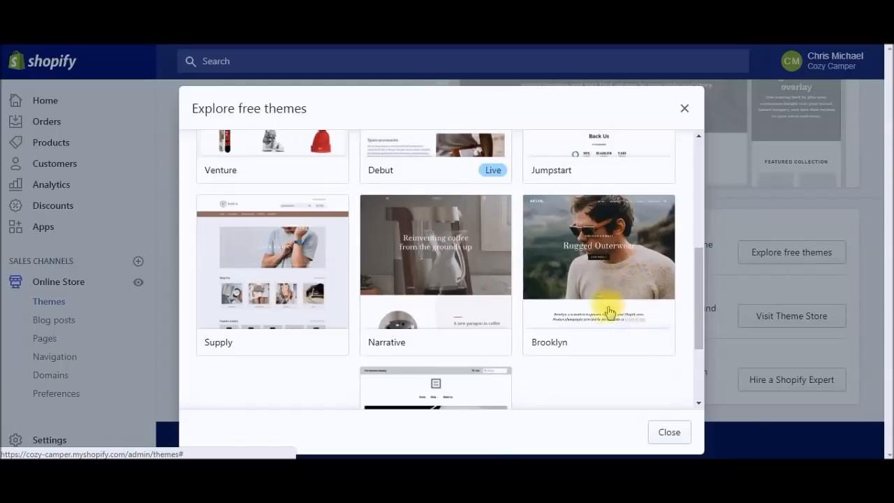
{"action": "left_click", "coordinate": [650, 277]}
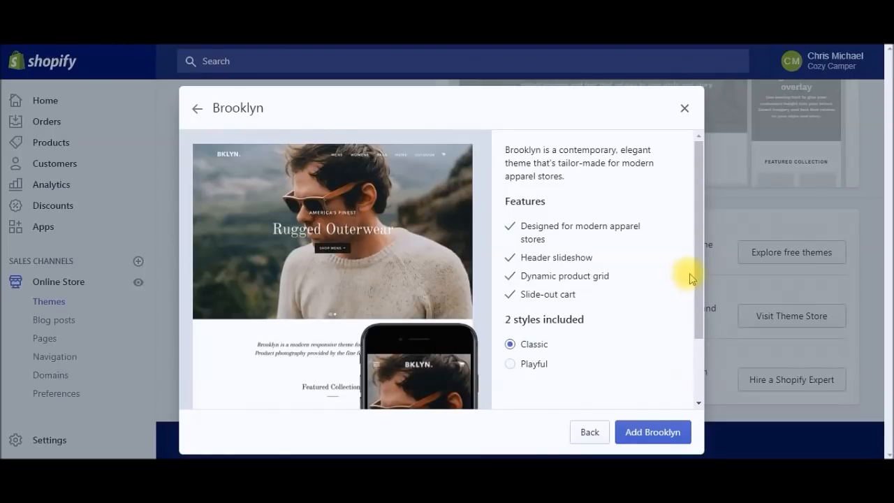
Step: Preview Brooklyn's Playful style, then return to the Classic style
{"action": "scroll", "coordinate": [697, 271], "scroll_direction": "down", "scroll_amount": 1}
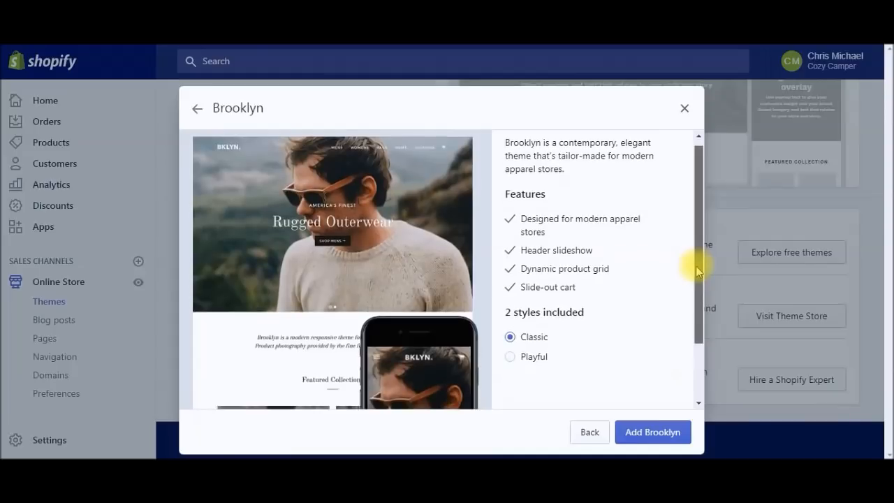
{"action": "left_click_drag", "start_coordinate": [697, 271], "coordinate": [688, 305]}
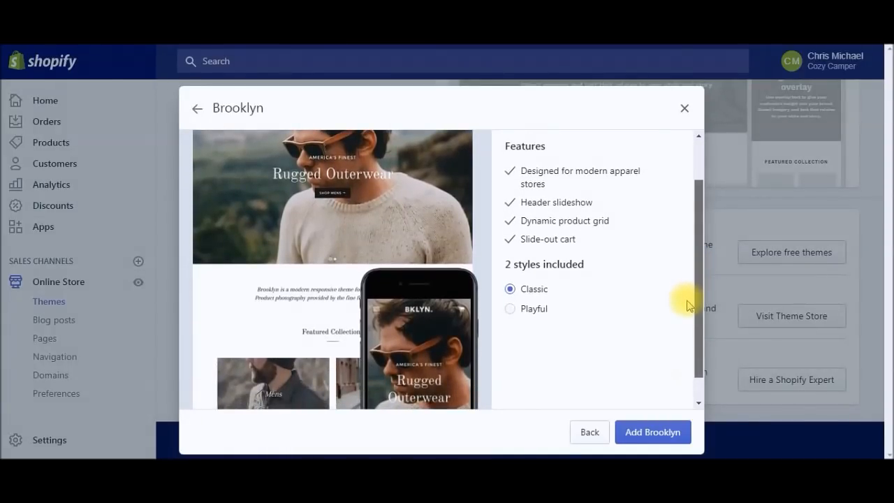
{"action": "left_click_drag", "start_coordinate": [688, 305], "coordinate": [686, 267]}
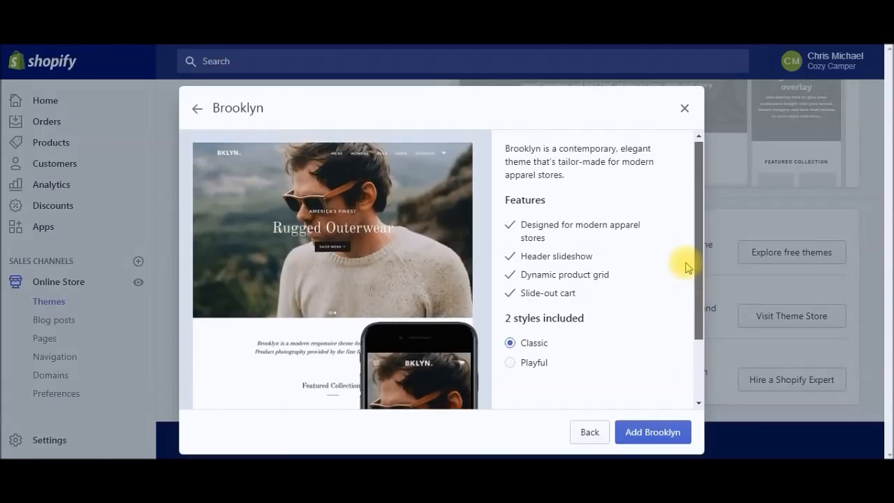
{"action": "left_click_drag", "start_coordinate": [686, 267], "coordinate": [693, 274]}
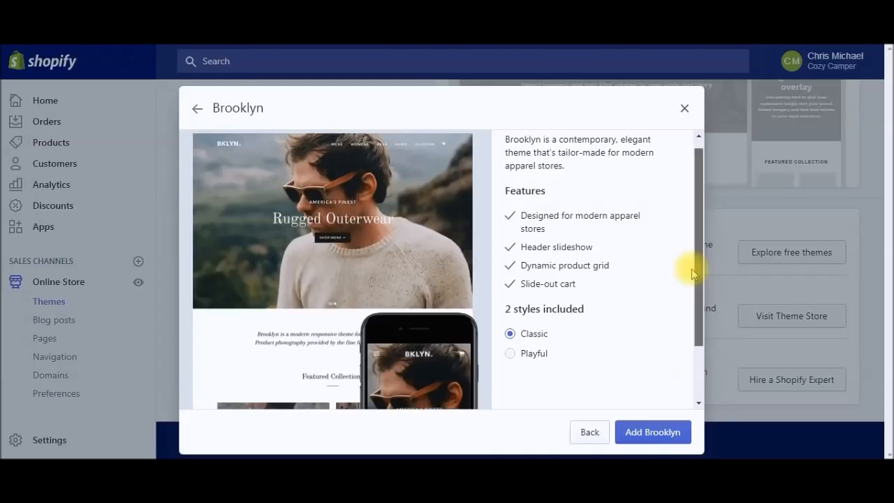
{"action": "left_click", "coordinate": [510, 353]}
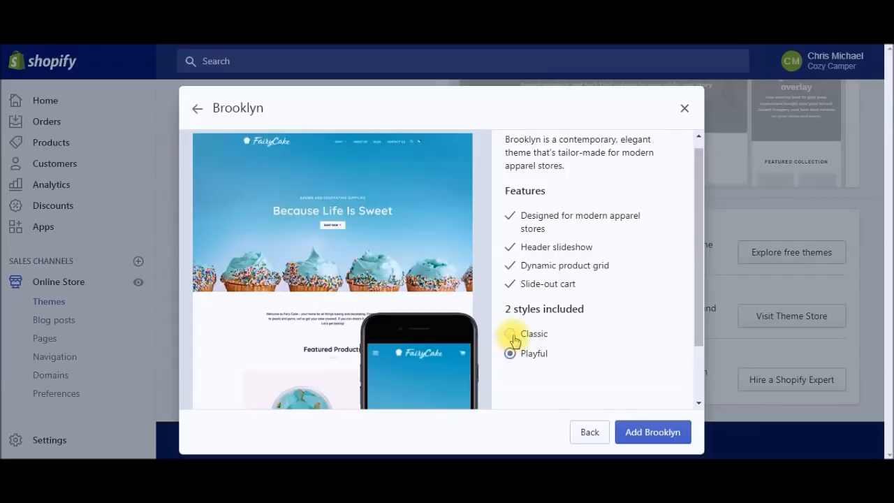
{"action": "left_click", "coordinate": [511, 335]}
Step: Review the Brooklyn features and add the theme in Classic style
{"action": "left_click_drag", "start_coordinate": [699, 331], "coordinate": [697, 323]}
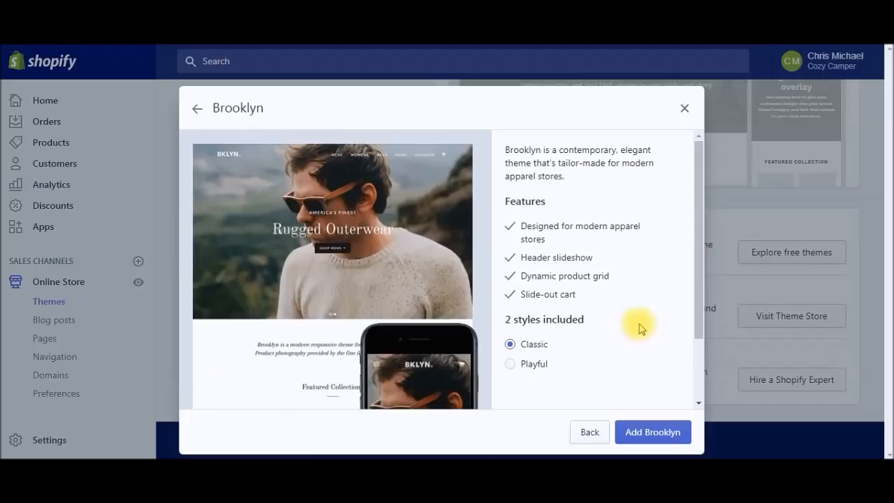
{"action": "scroll", "coordinate": [689, 300], "scroll_direction": "down", "scroll_amount": 2}
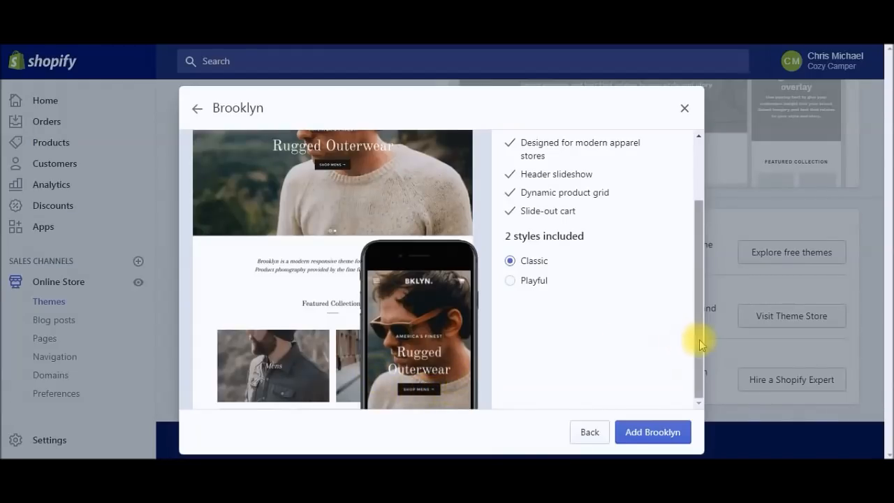
{"action": "left_click_drag", "start_coordinate": [699, 339], "coordinate": [688, 275]}
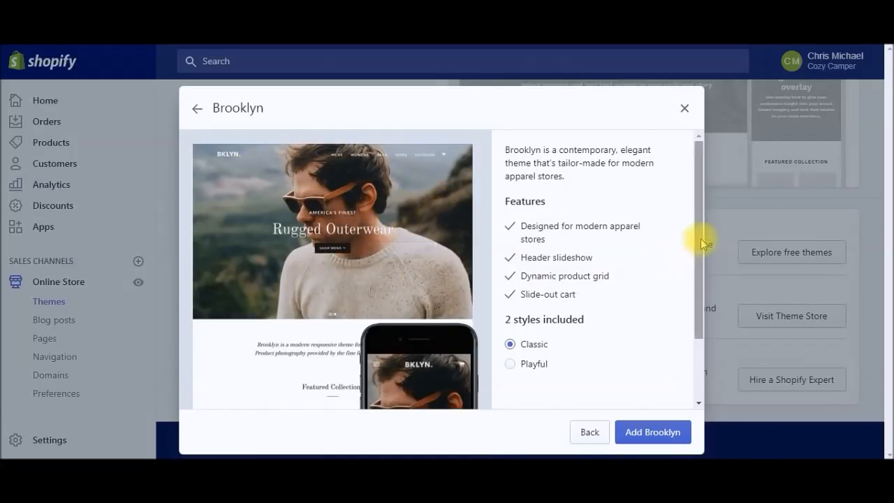
{"action": "scroll", "coordinate": [686, 343], "scroll_direction": "down", "scroll_amount": 1}
{"action": "scroll", "coordinate": [685, 343], "scroll_direction": "down", "scroll_amount": 1}
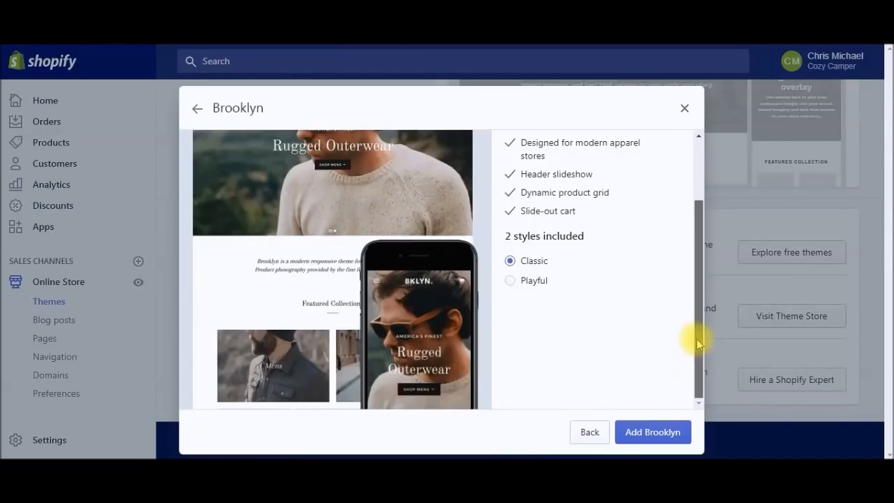
{"action": "left_click_drag", "start_coordinate": [698, 342], "coordinate": [689, 361]}
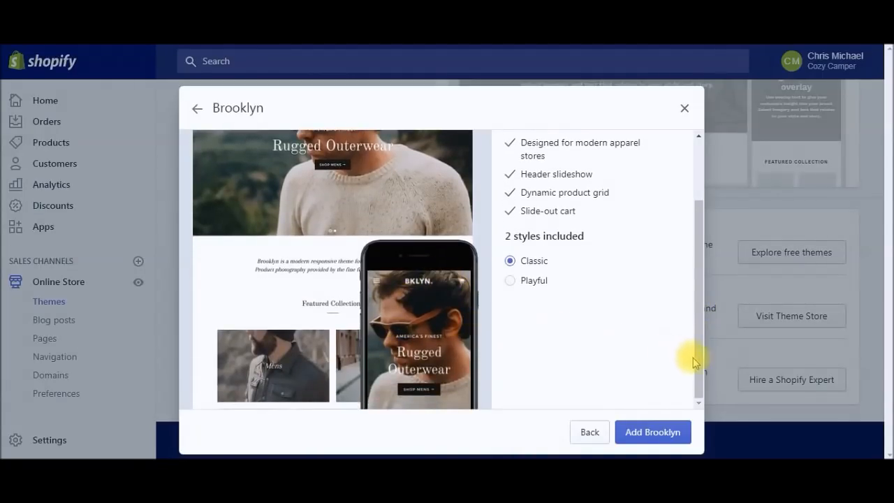
{"action": "left_click_drag", "start_coordinate": [697, 359], "coordinate": [690, 279]}
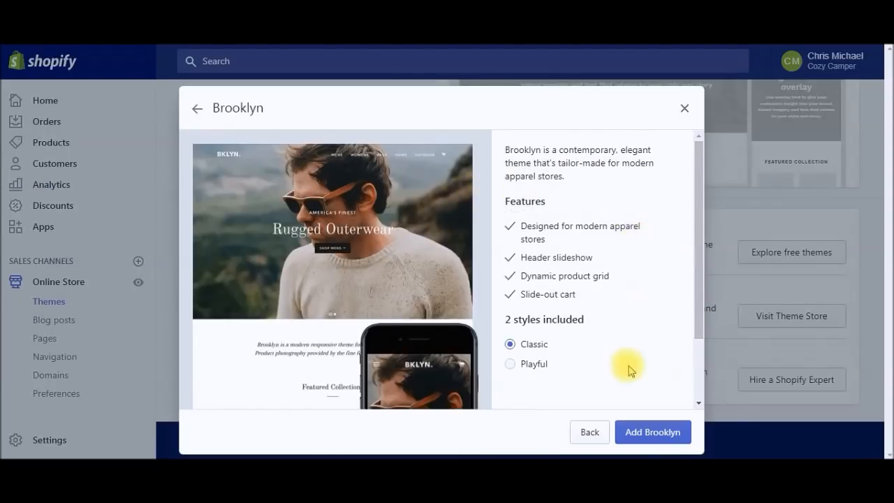
{"action": "left_click", "coordinate": [658, 436]}
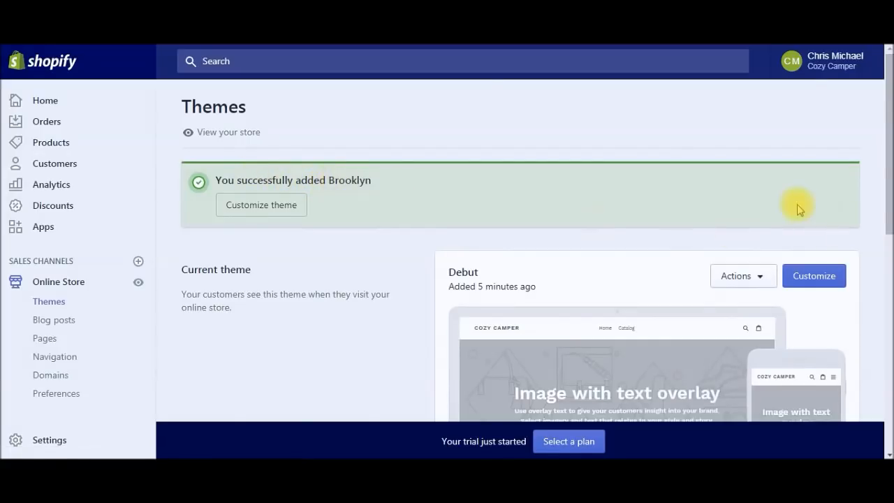
Step: Publish Brooklyn from its Actions menu, confirming it replaces Debut as the live theme
{"action": "left_click_drag", "start_coordinate": [883, 174], "coordinate": [881, 349]}
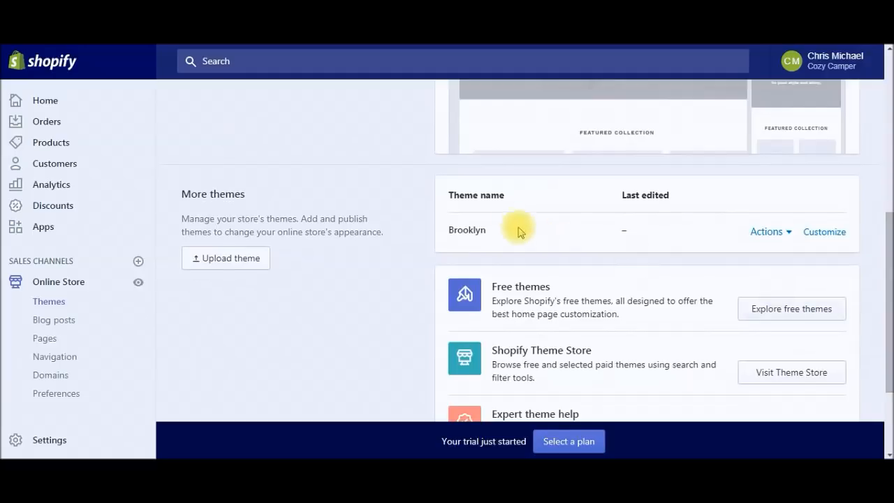
{"action": "left_click", "coordinate": [788, 237]}
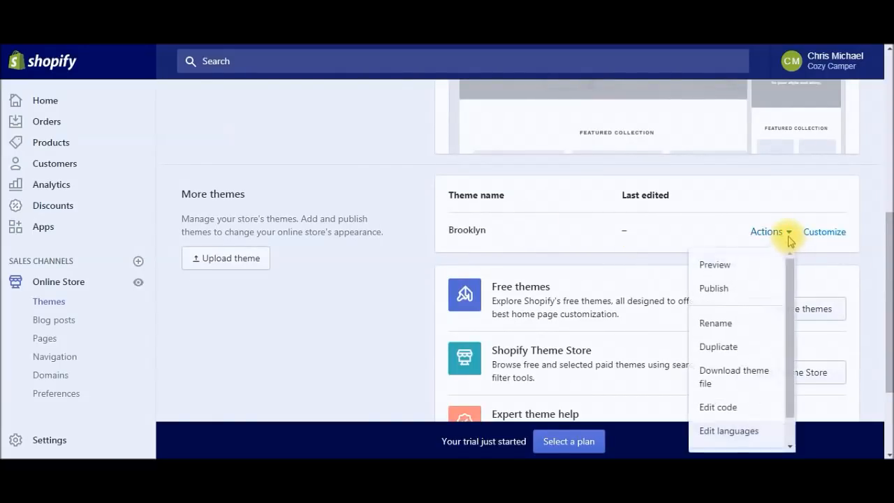
{"action": "left_click", "coordinate": [716, 290]}
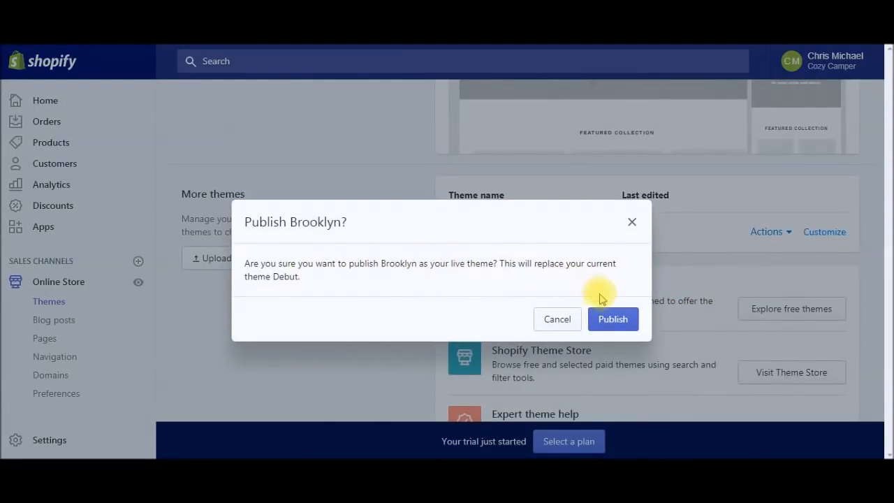
{"action": "left_click", "coordinate": [614, 319]}
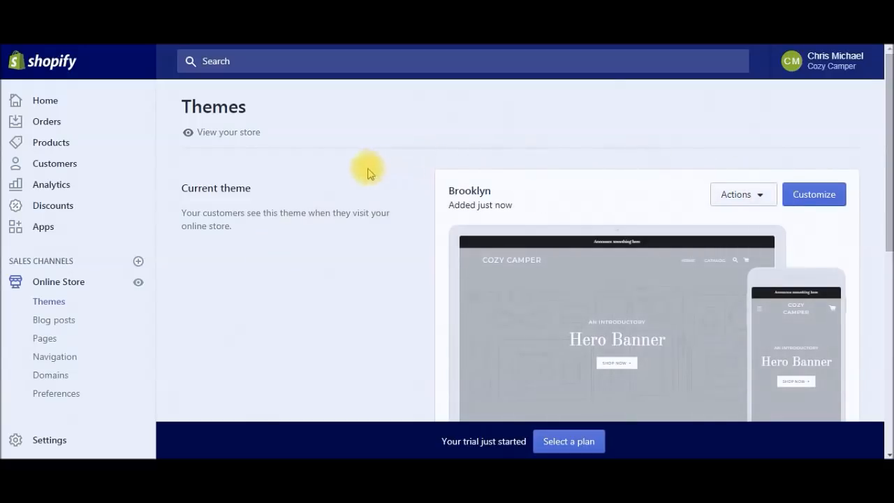
{"action": "left_click", "coordinate": [190, 132]}
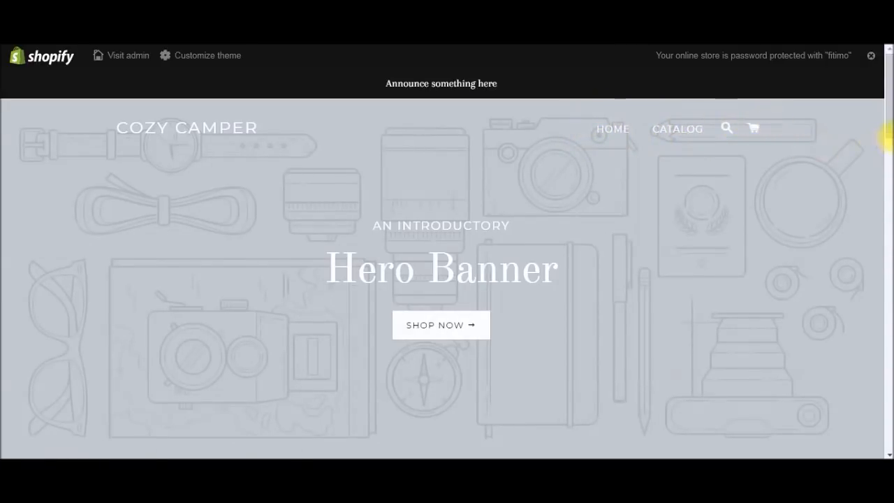
{"action": "left_click_drag", "start_coordinate": [884, 124], "coordinate": [887, 136]}
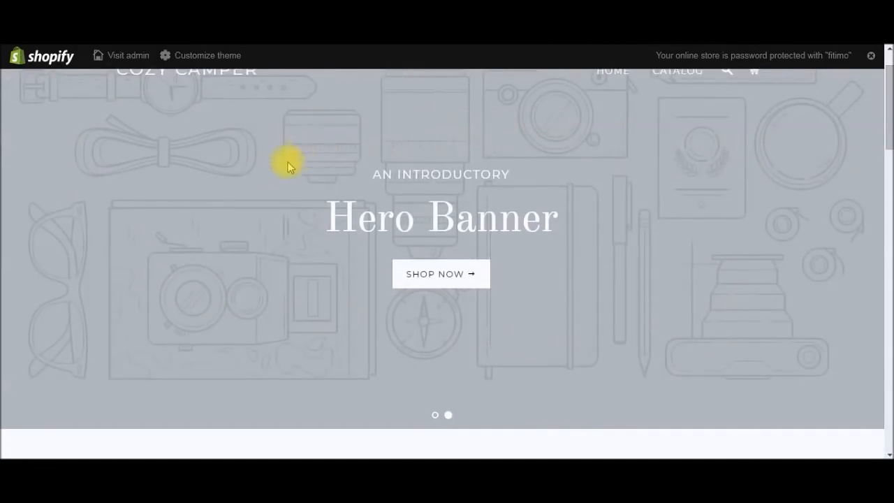
{"action": "left_click", "coordinate": [447, 417]}
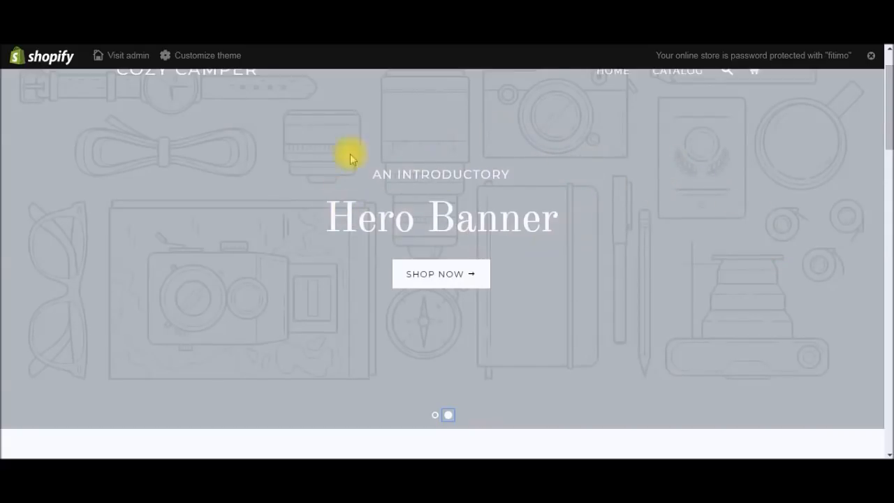
{"action": "left_click_drag", "start_coordinate": [887, 141], "coordinate": [887, 190]}
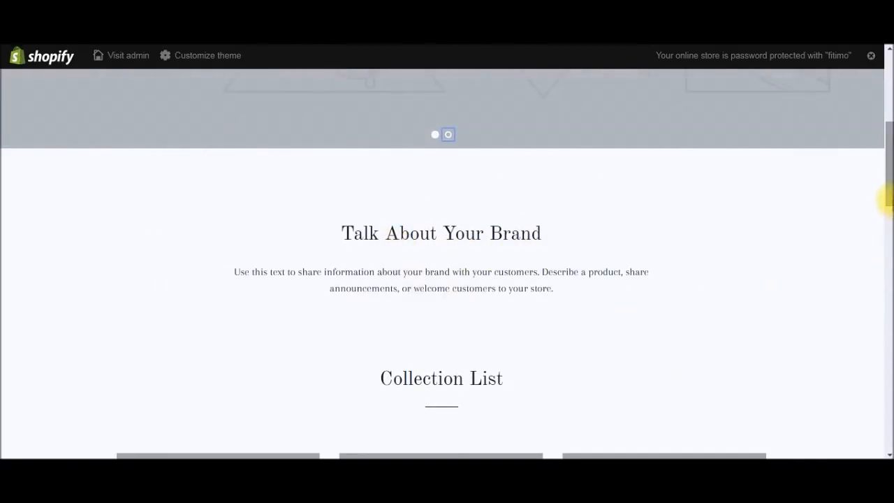
{"action": "left_click_drag", "start_coordinate": [888, 190], "coordinate": [885, 238]}
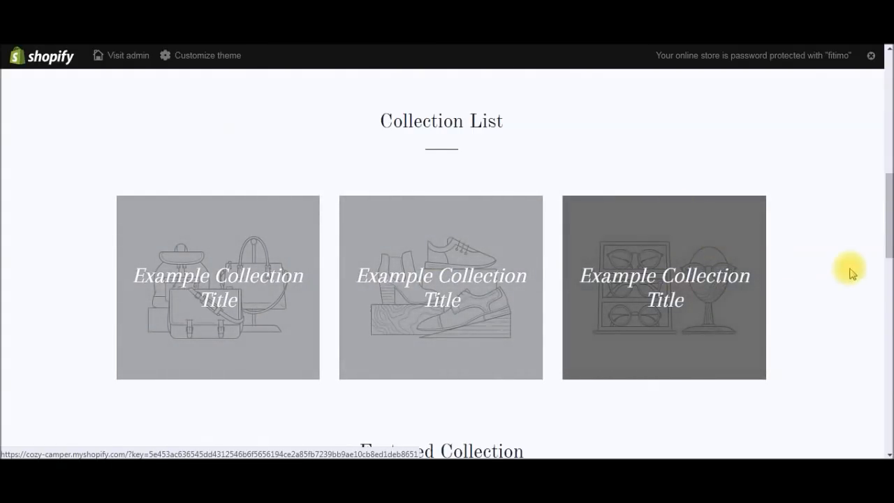
{"action": "left_click_drag", "start_coordinate": [884, 224], "coordinate": [885, 316]}
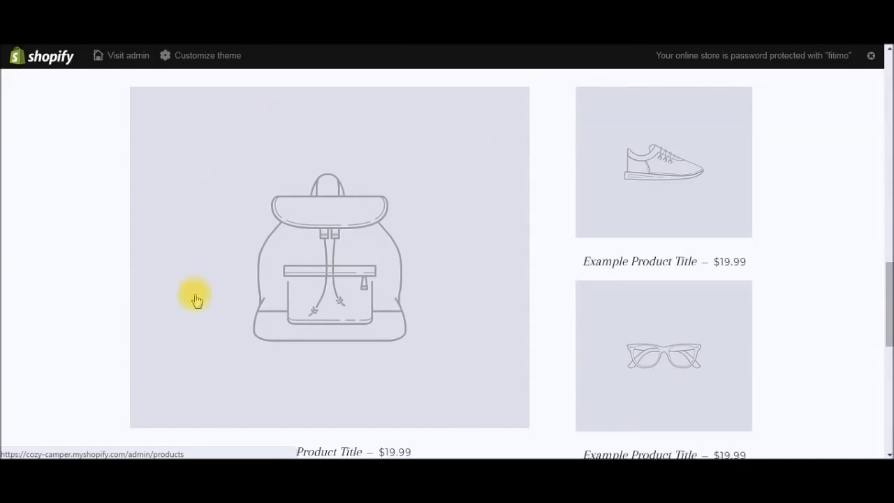
{"action": "left_click_drag", "start_coordinate": [889, 298], "coordinate": [884, 371]}
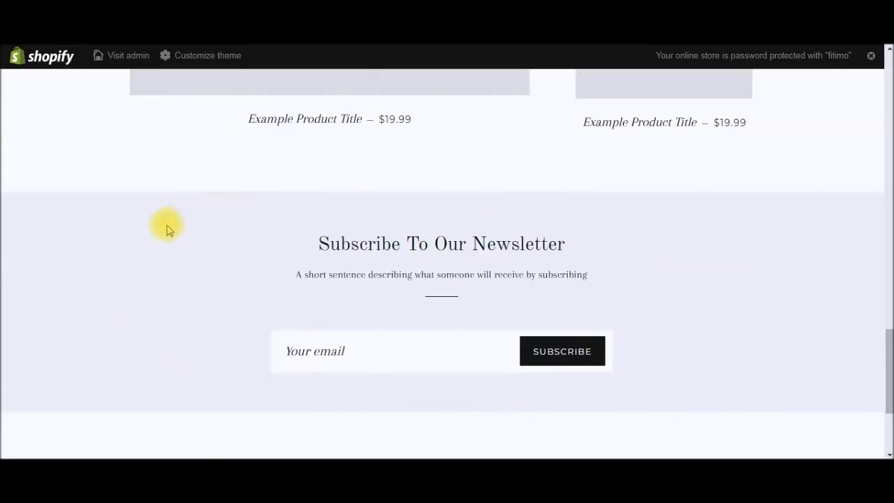
{"action": "left_click_drag", "start_coordinate": [886, 374], "coordinate": [888, 425]}
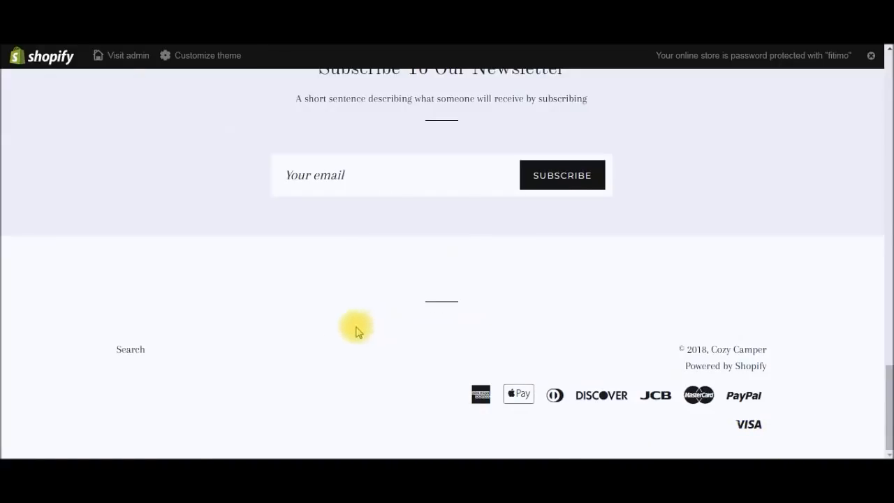
{"action": "left_click_drag", "start_coordinate": [888, 380], "coordinate": [887, 75]}
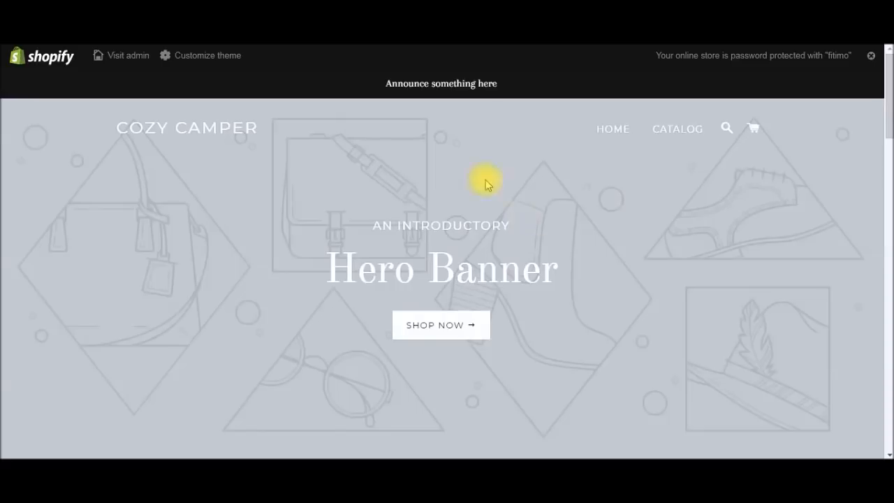
{"action": "left_click", "coordinate": [53, 10]}
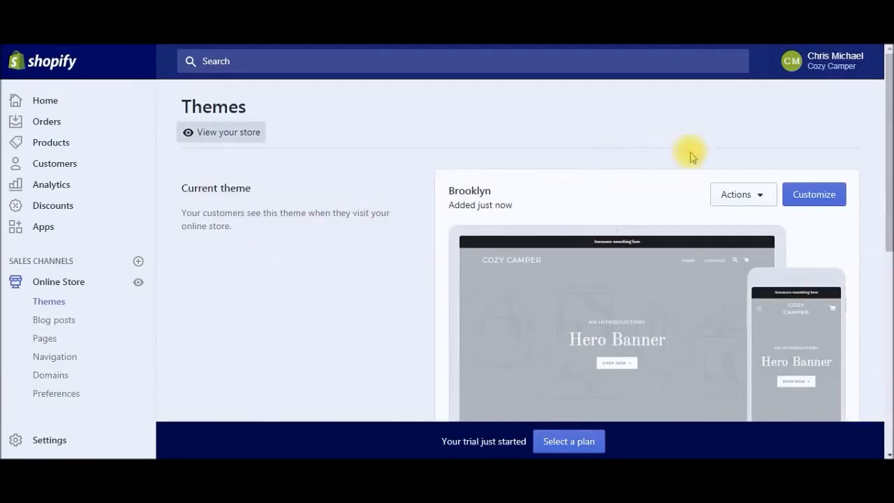
Step: Open the current Brooklyn theme in the customizer
{"action": "left_click", "coordinate": [822, 196]}
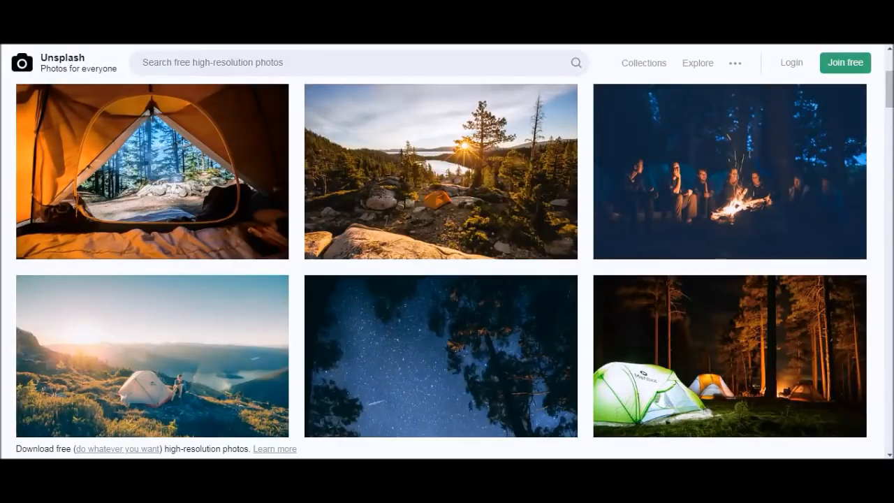
Step: Look through the Unsplash camping photo results, then switch to TinyPNG
{"action": "left_click", "coordinate": [167, 59]}
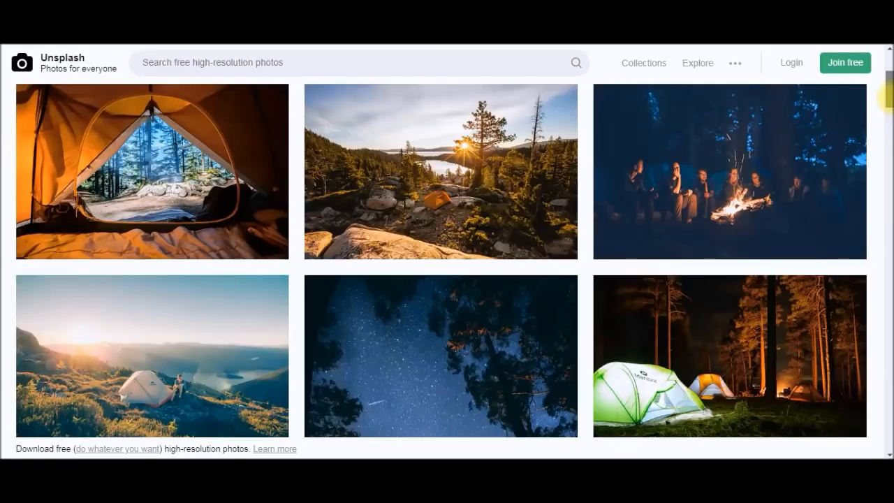
{"action": "mouse_move", "coordinate": [887, 98]}
{"action": "left_mouse_down"}
{"action": "mouse_move", "coordinate": [886, 119]}
{"action": "mouse_move", "coordinate": [887, 93]}
{"action": "left_mouse_up"}
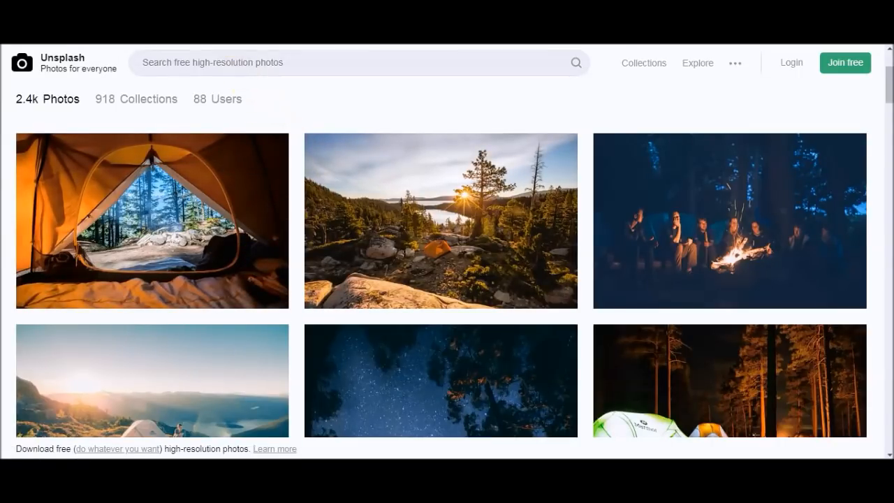
{"action": "key", "text": "ctrl+Tab"}
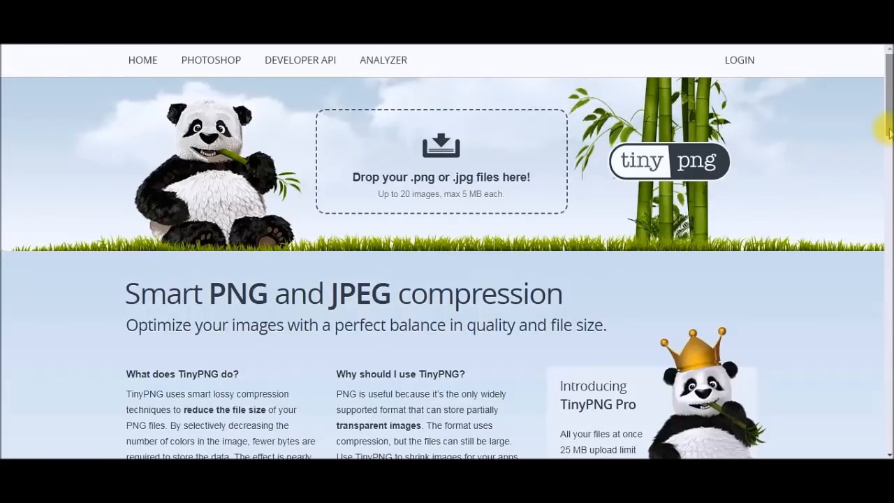
Step: Compress camping 1 and camping 2 on TinyPNG (65% and 40% smaller)
{"action": "mouse_move", "coordinate": [887, 129]}
{"action": "left_mouse_down"}
{"action": "mouse_move", "coordinate": [885, 283]}
{"action": "mouse_move", "coordinate": [887, 126]}
{"action": "left_mouse_up"}
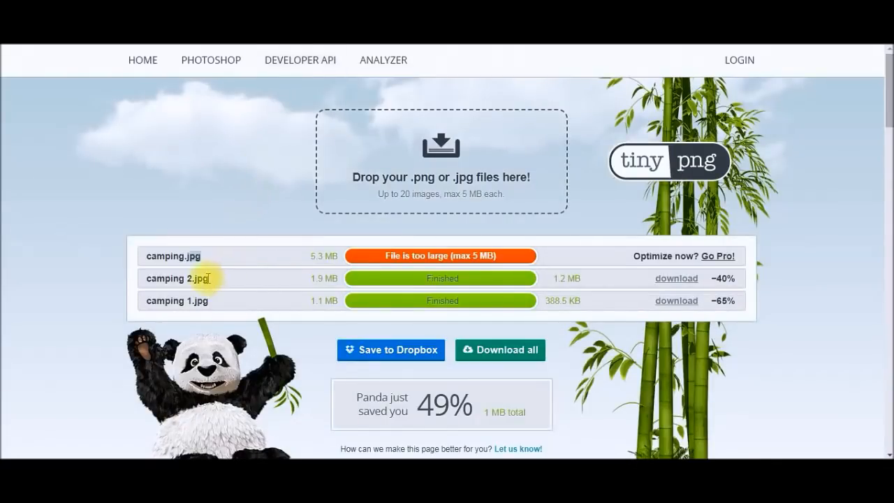
{"action": "left_click_drag", "start_coordinate": [889, 117], "coordinate": [888, 126]}
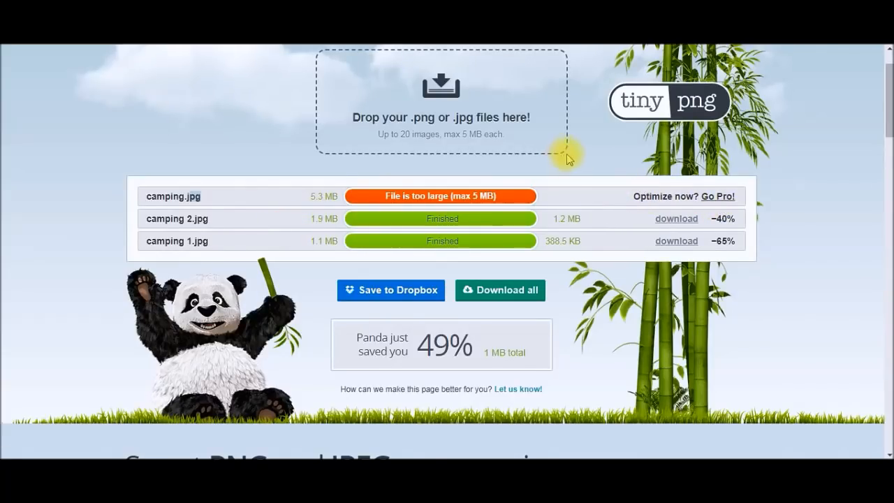
{"action": "scroll", "coordinate": [573, 210], "scroll_direction": "down", "scroll_amount": 1}
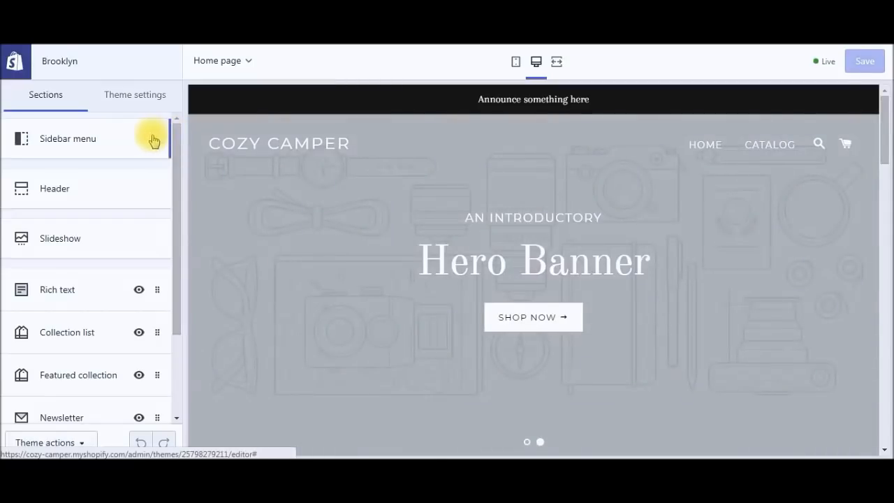
Step: Open the Slideshow section, expand Slide 1, and bring up its image picker
{"action": "left_click_drag", "start_coordinate": [179, 184], "coordinate": [178, 293]}
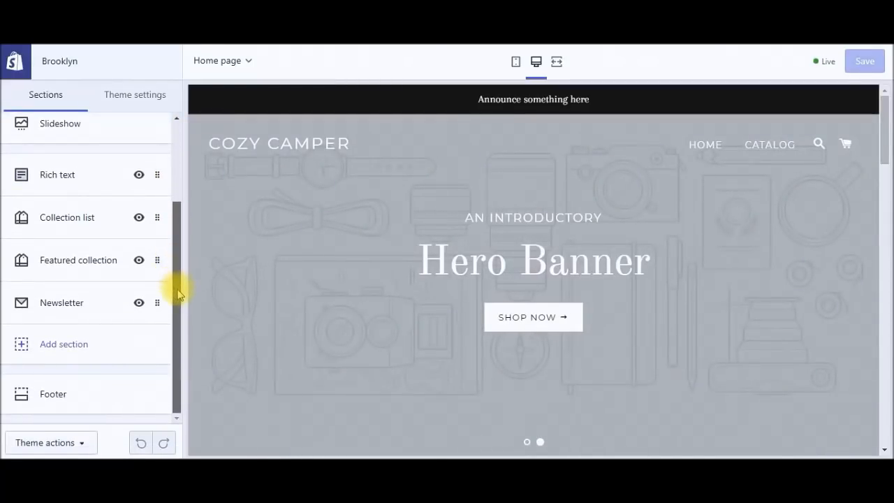
{"action": "left_click_drag", "start_coordinate": [178, 292], "coordinate": [179, 164]}
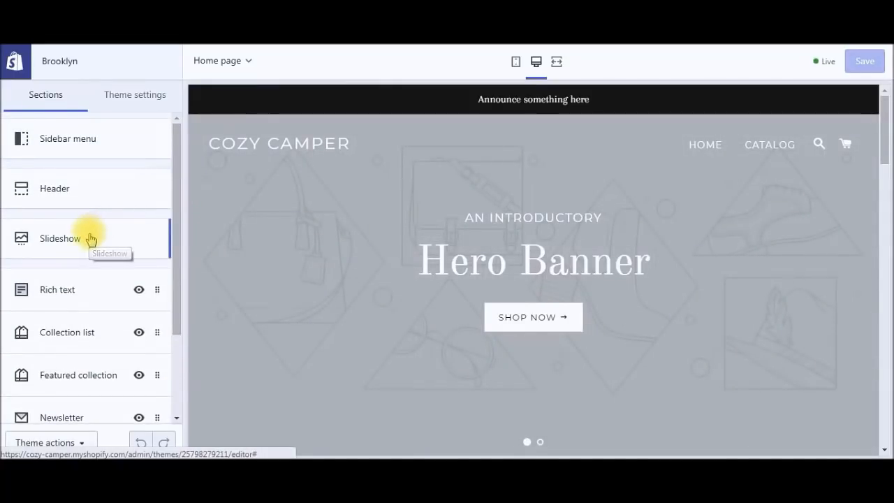
{"action": "left_click", "coordinate": [91, 239]}
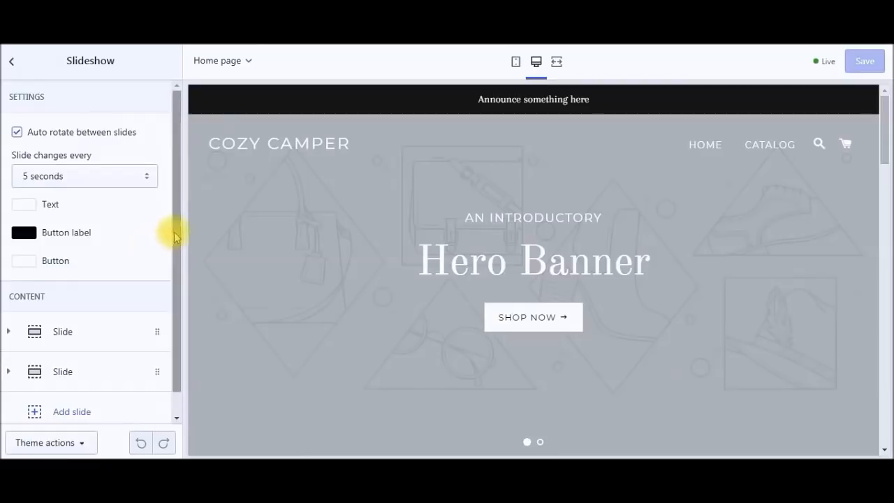
{"action": "left_click_drag", "start_coordinate": [175, 233], "coordinate": [174, 289]}
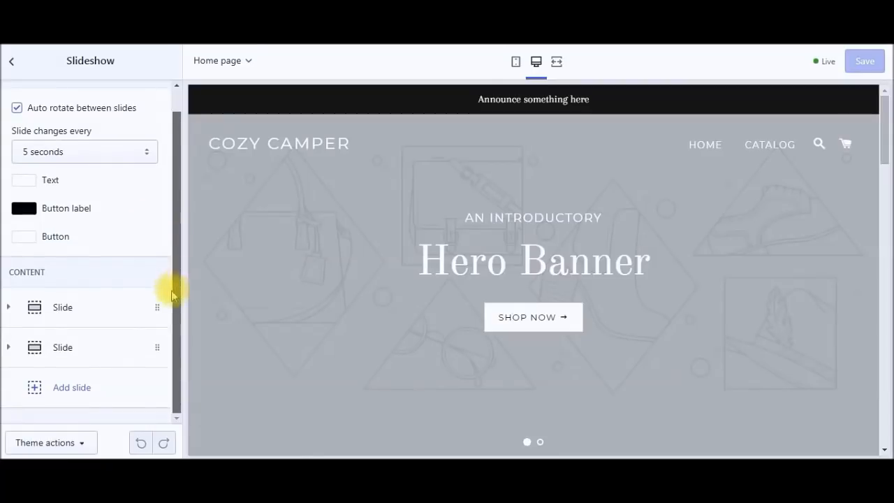
{"action": "left_click", "coordinate": [77, 315]}
{"action": "left_click_drag", "start_coordinate": [175, 216], "coordinate": [157, 276]}
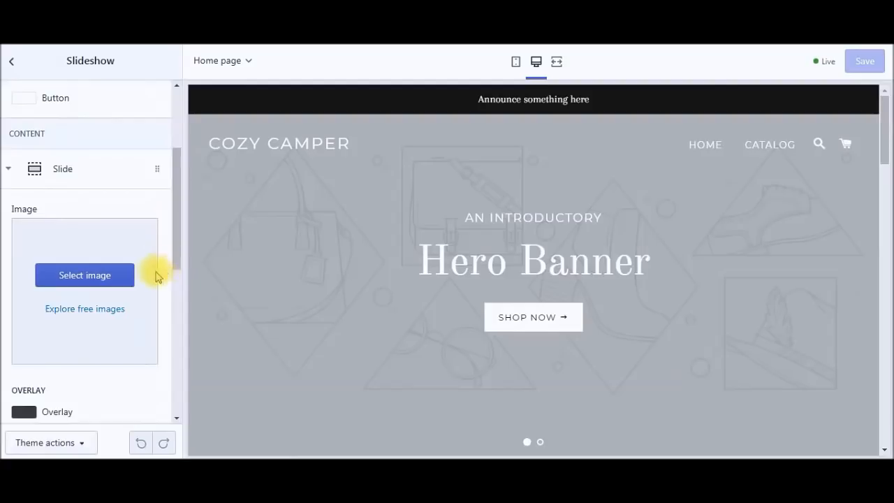
{"action": "left_click", "coordinate": [94, 279]}
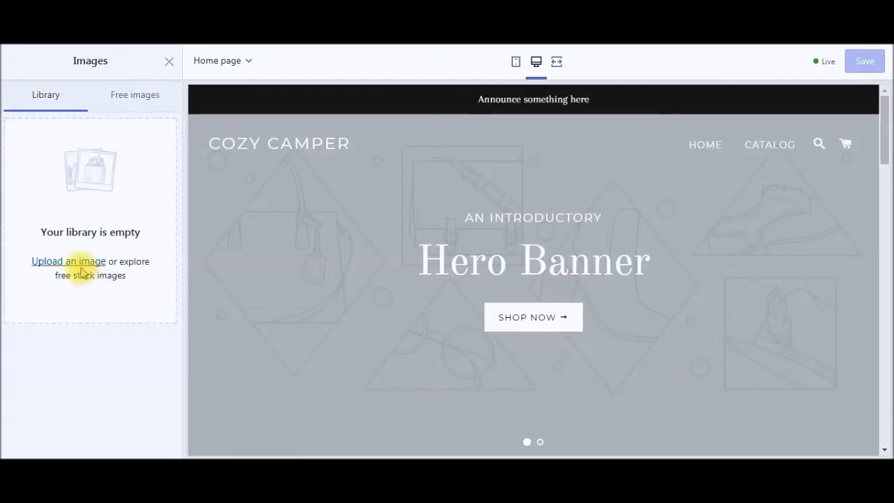
Step: Upload 'cozy camper 1' from the Shopify folder into the image library
{"action": "left_click", "coordinate": [82, 269]}
{"action": "type", "text": "shop"}
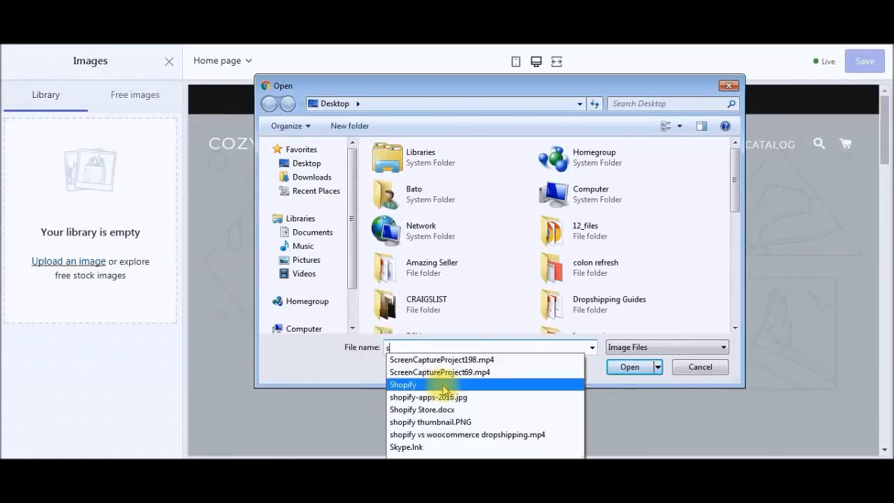
{"action": "left_click", "coordinate": [470, 362]}
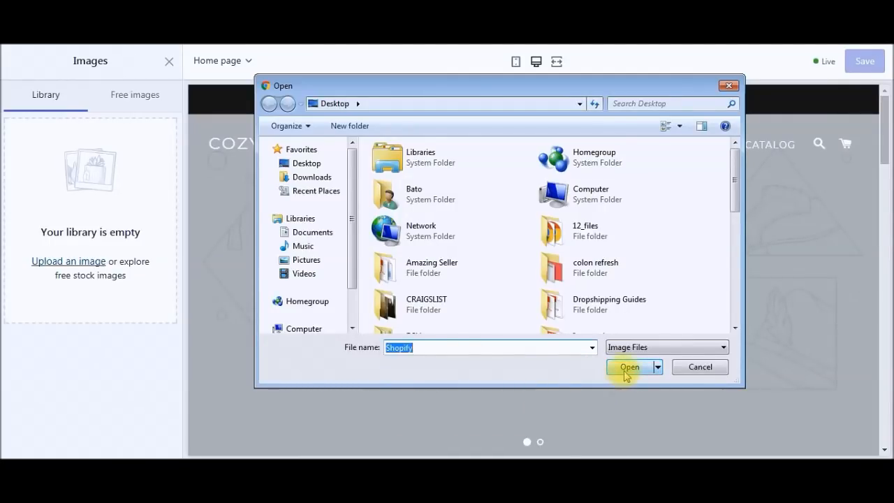
{"action": "left_click", "coordinate": [625, 371]}
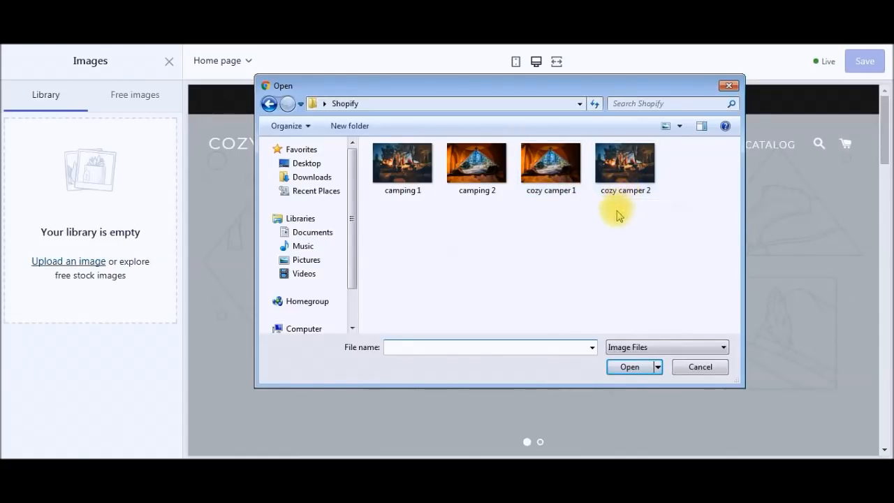
{"action": "left_click", "coordinate": [559, 185]}
{"action": "left_click", "coordinate": [628, 367]}
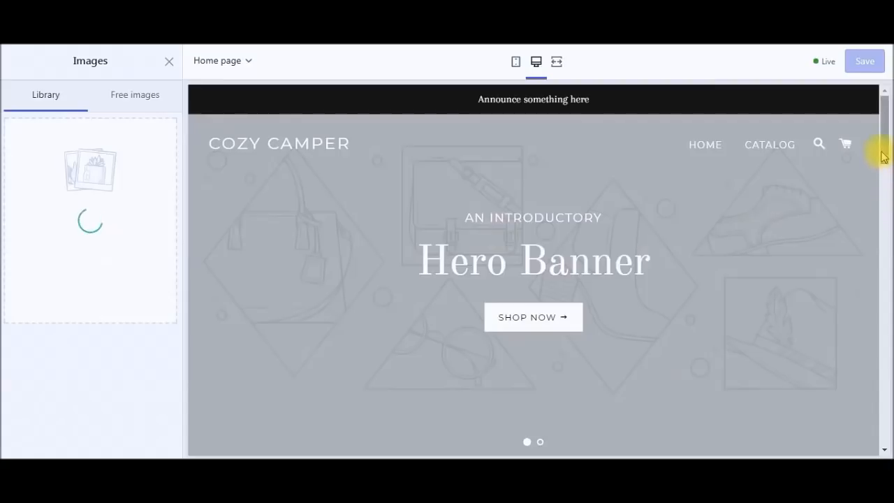
Step: Apply the uploaded tent photo to the first slide and collapse that slide
{"action": "left_click_drag", "start_coordinate": [884, 144], "coordinate": [887, 185]}
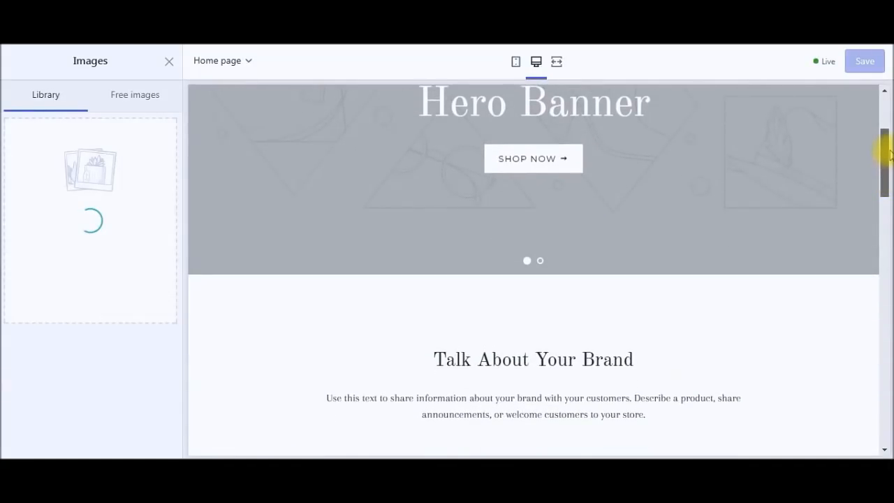
{"action": "scroll", "coordinate": [887, 160], "scroll_direction": "up", "scroll_amount": 2}
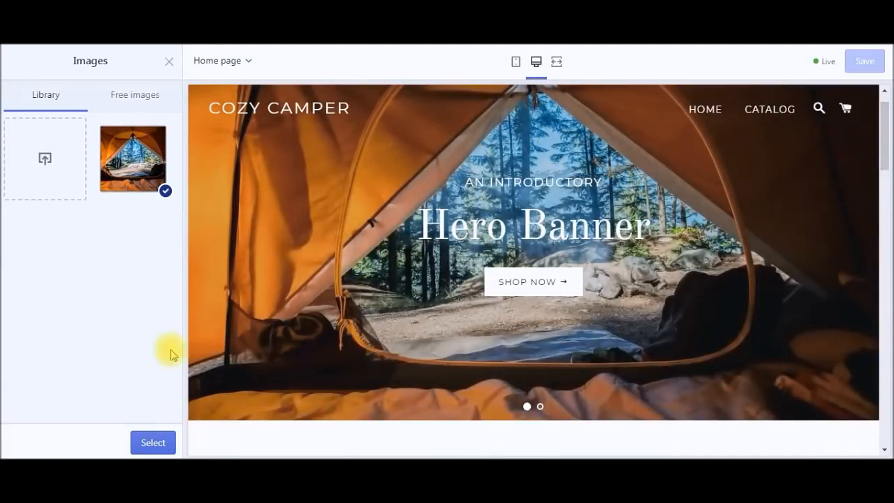
{"action": "left_click", "coordinate": [151, 440]}
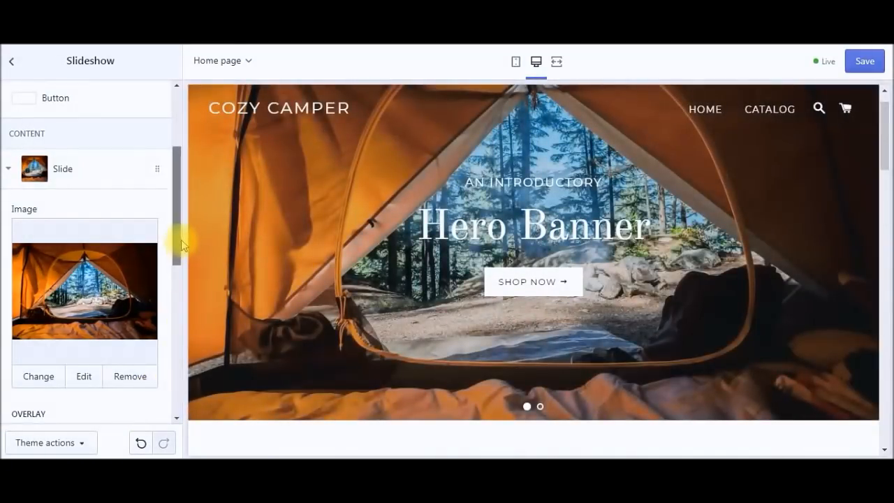
{"action": "left_click_drag", "start_coordinate": [179, 245], "coordinate": [173, 223]}
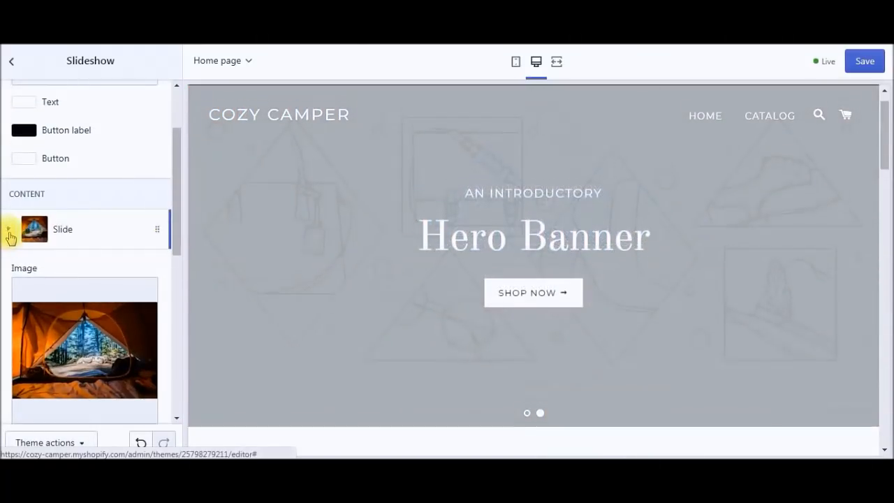
{"action": "left_click", "coordinate": [8, 228]}
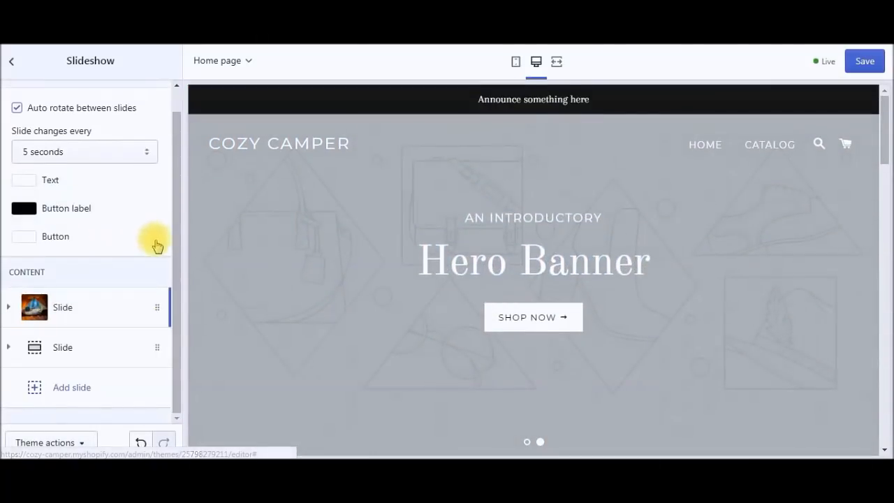
Step: Expand Slide 2 and set its image to the uploaded 'cozy camper 2' campfire photo
{"action": "left_click", "coordinate": [85, 348]}
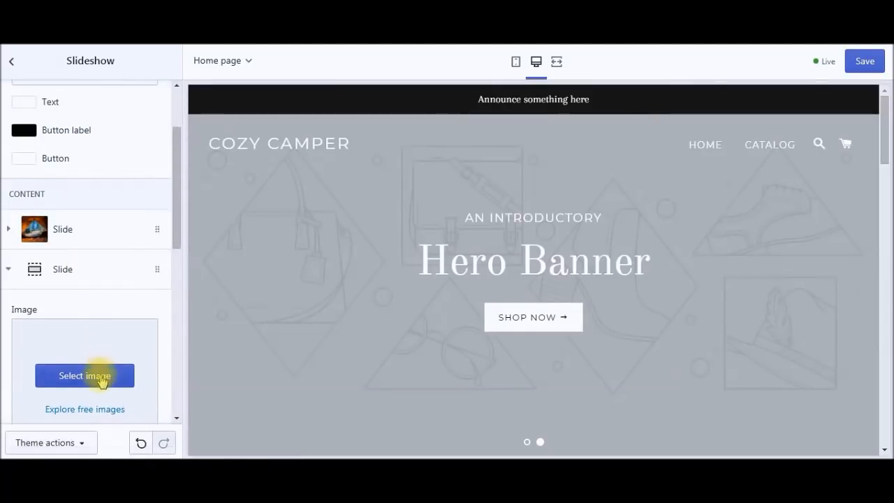
{"action": "left_click", "coordinate": [101, 378]}
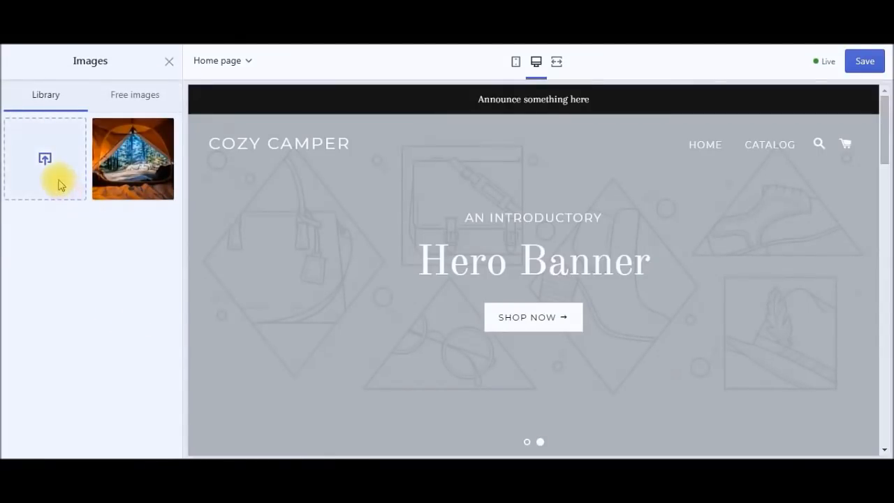
{"action": "left_click", "coordinate": [61, 185]}
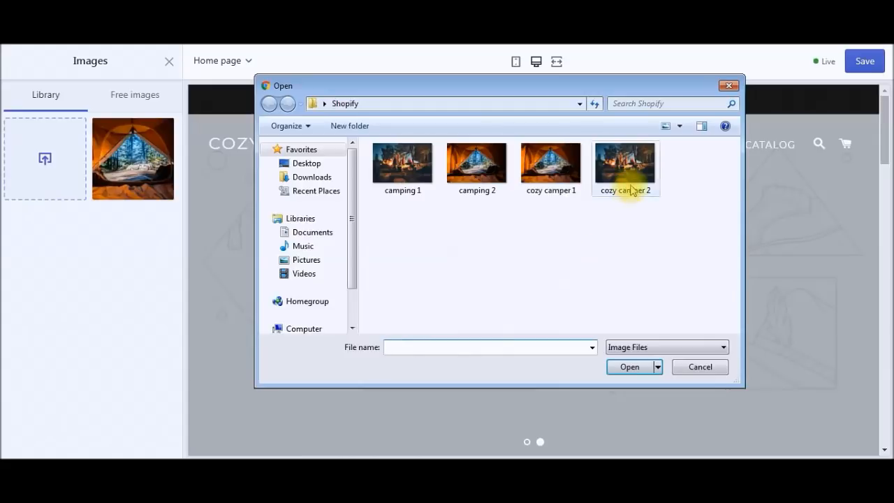
{"action": "double_click", "coordinate": [630, 183]}
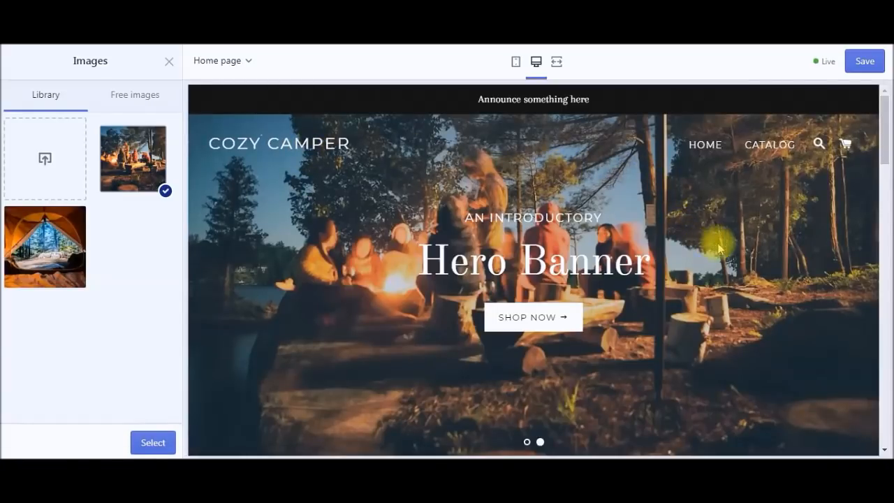
{"action": "left_click", "coordinate": [540, 443]}
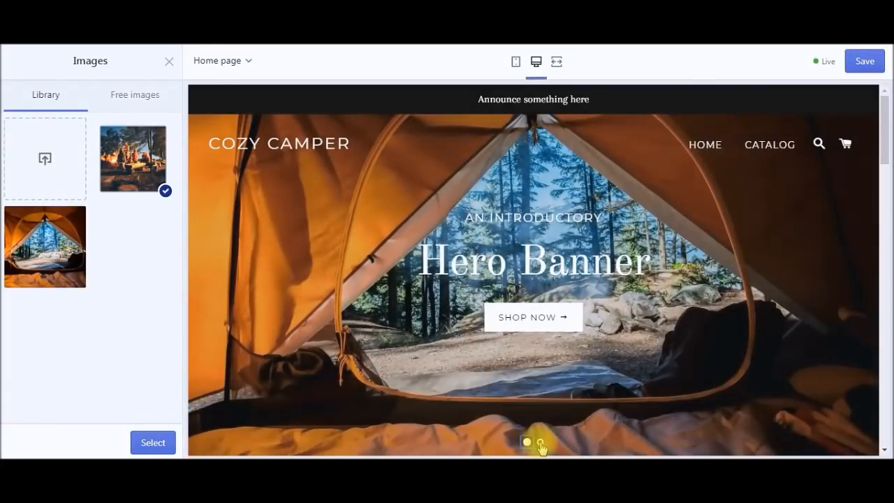
{"action": "left_click", "coordinate": [542, 442]}
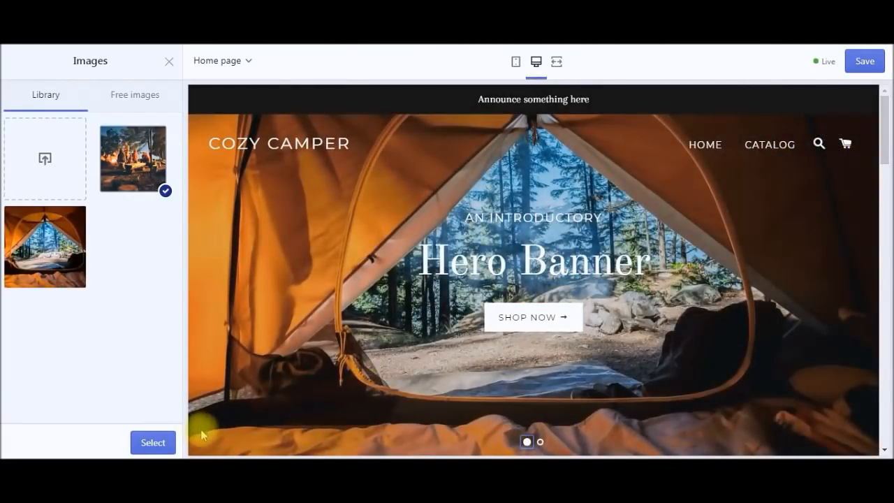
{"action": "left_click", "coordinate": [160, 447]}
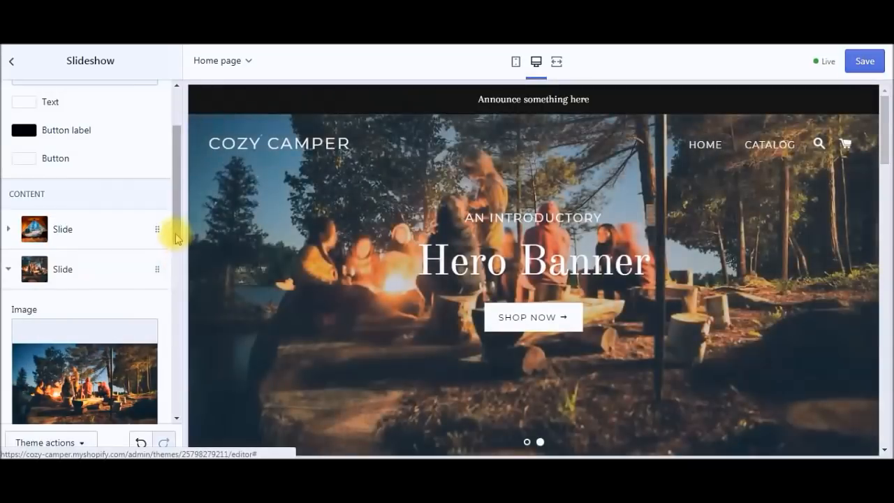
Step: Set slide 2's subheading to 'The Best Place for Campers to Gather' and heading to 'Wecome Awesome Campers'
{"action": "left_click_drag", "start_coordinate": [176, 239], "coordinate": [176, 376]}
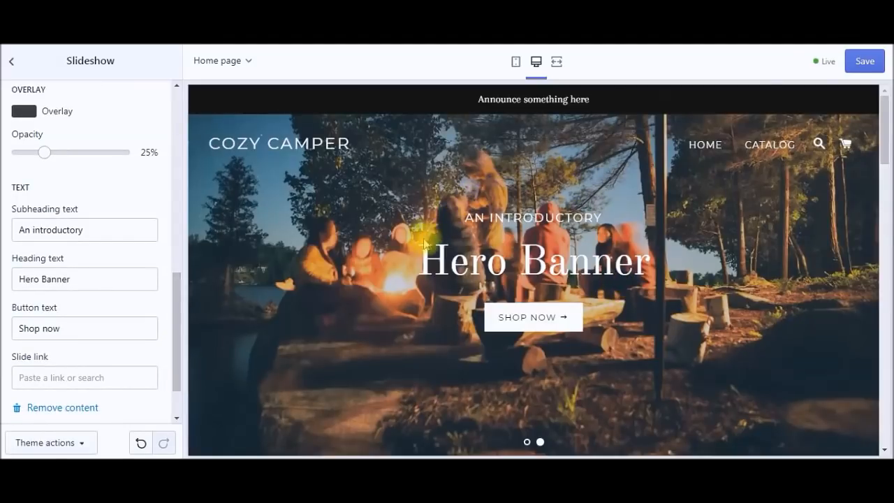
{"action": "left_click", "coordinate": [118, 241]}
{"action": "triple_click", "coordinate": [116, 238]}
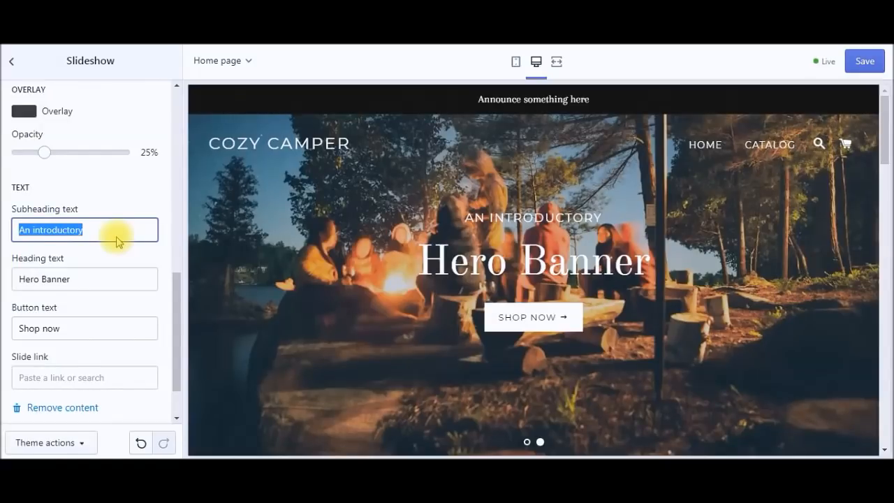
{"action": "type", "text": "The Best"}
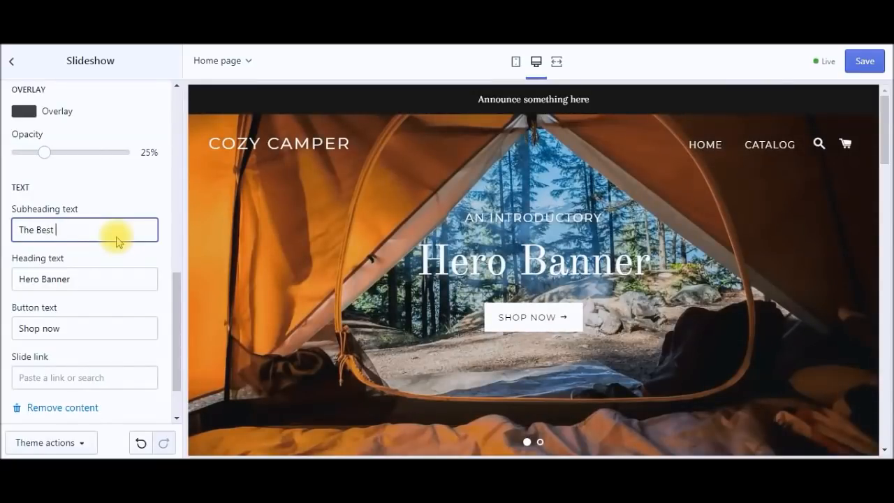
{"action": "type", "text": " Place for Campers to Gather"}
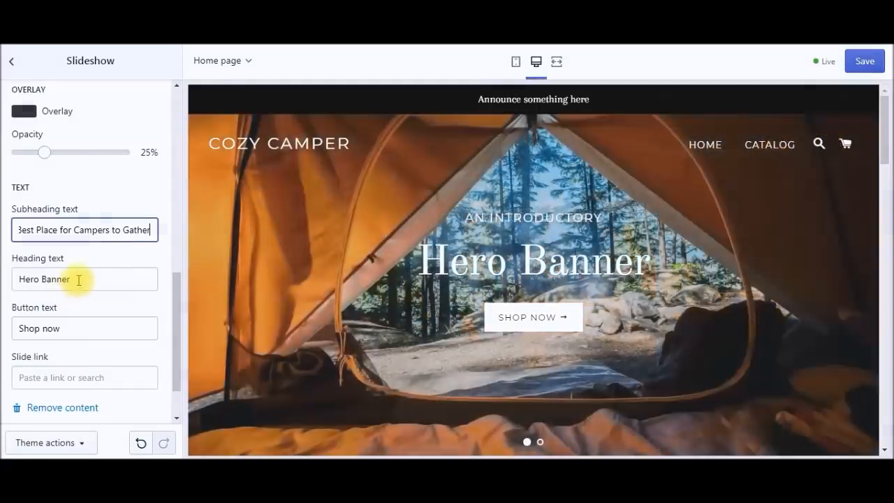
{"action": "triple_click", "coordinate": [78, 280]}
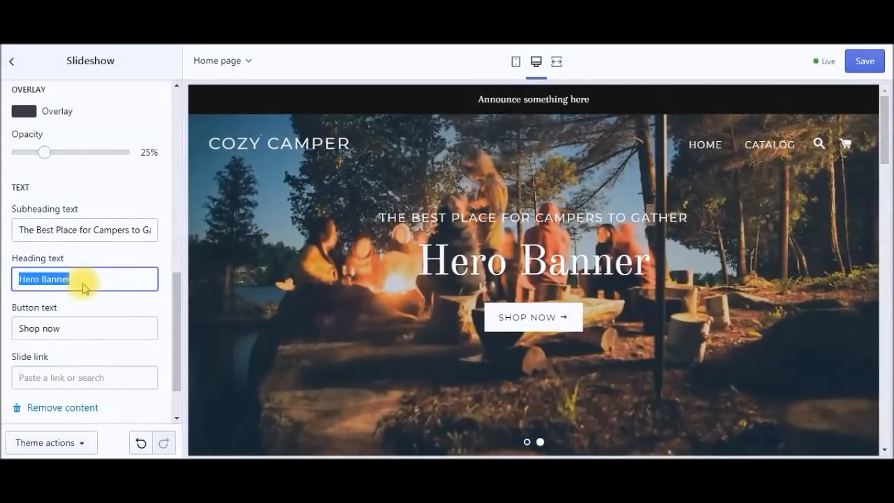
{"action": "type", "text": "Wecome Awesome Campers"}
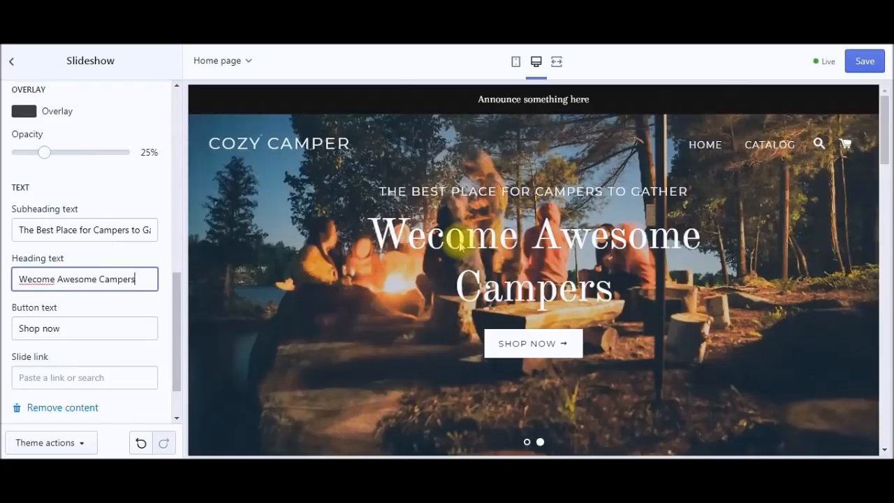
Step: Try 'Enter Here' as the button label, then change it back to Shop now
{"action": "triple_click", "coordinate": [99, 334]}
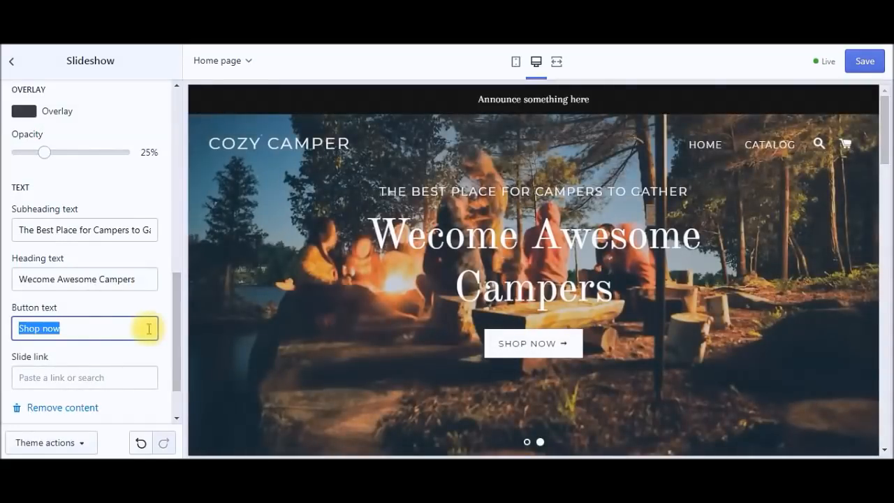
{"action": "type", "text": "Enter Here"}
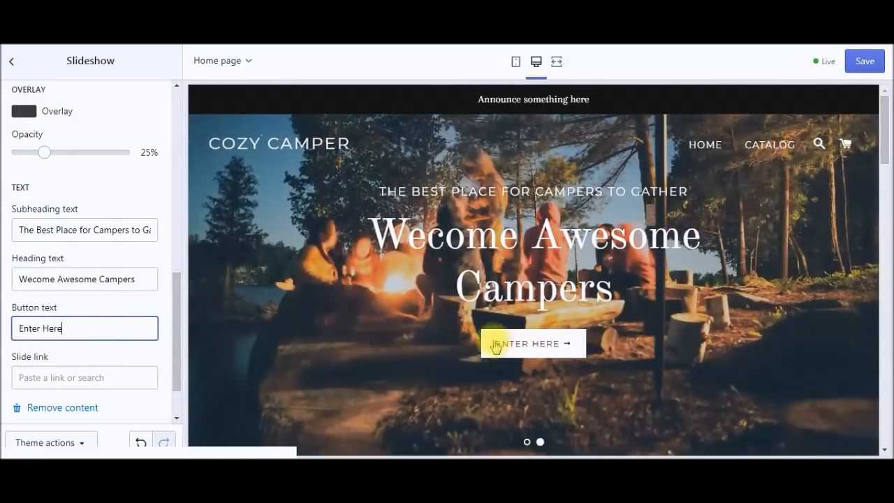
{"action": "left_click_drag", "start_coordinate": [64, 328], "coordinate": [2, 333]}
{"action": "type", "text": "Sh"}
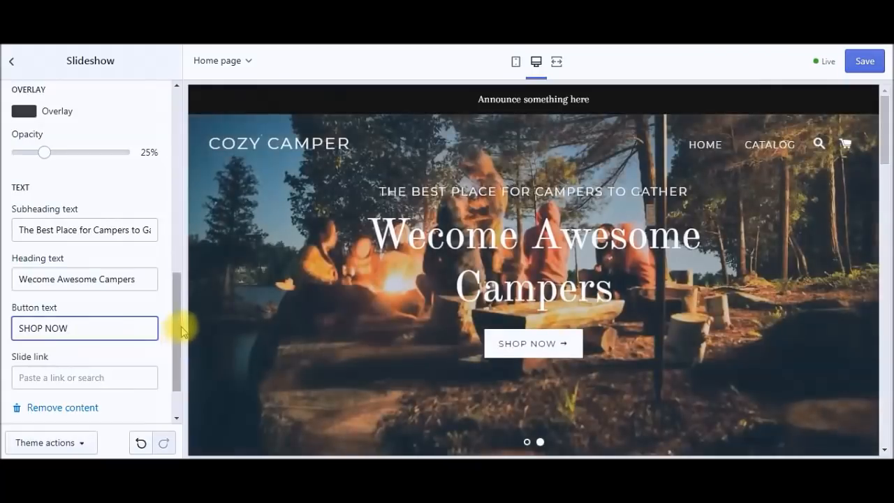
{"action": "left_click_drag", "start_coordinate": [178, 327], "coordinate": [174, 355]}
{"action": "left_click_drag", "start_coordinate": [173, 246], "coordinate": [174, 156]}
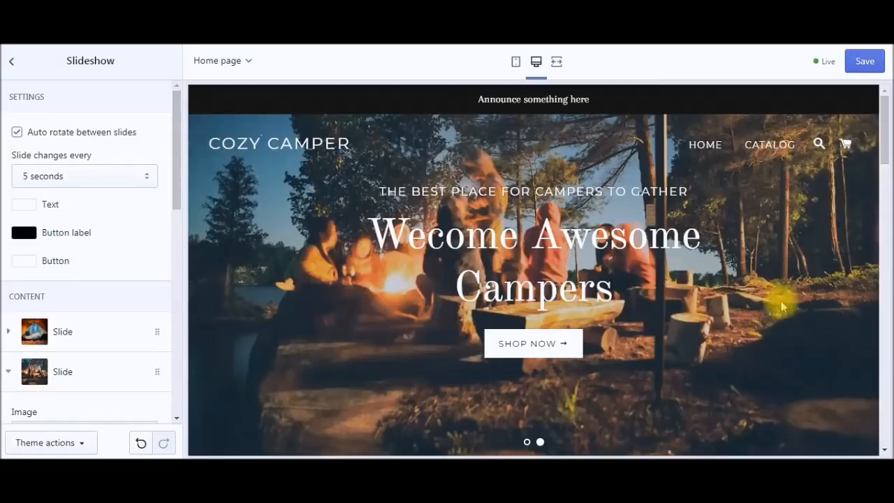
Step: Save the slideshow edits, glance at Sidebar menu settings, and return to the sections list
{"action": "left_click", "coordinate": [862, 64]}
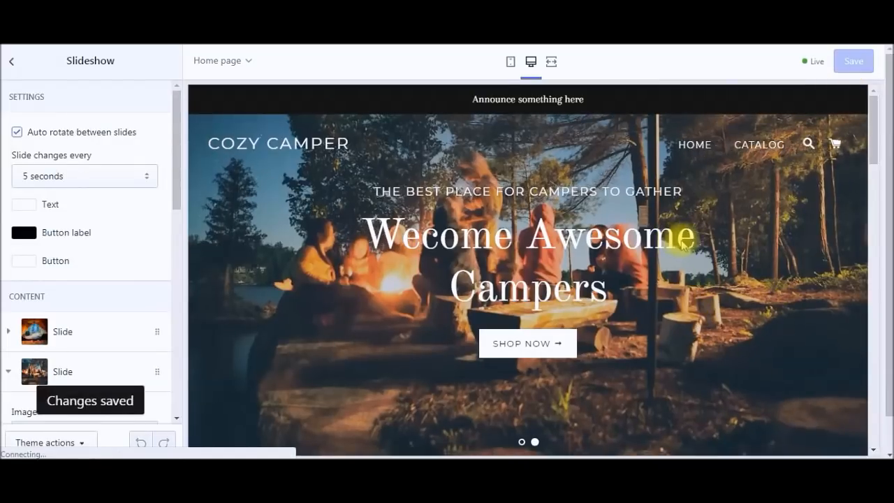
{"action": "left_click", "coordinate": [13, 66]}
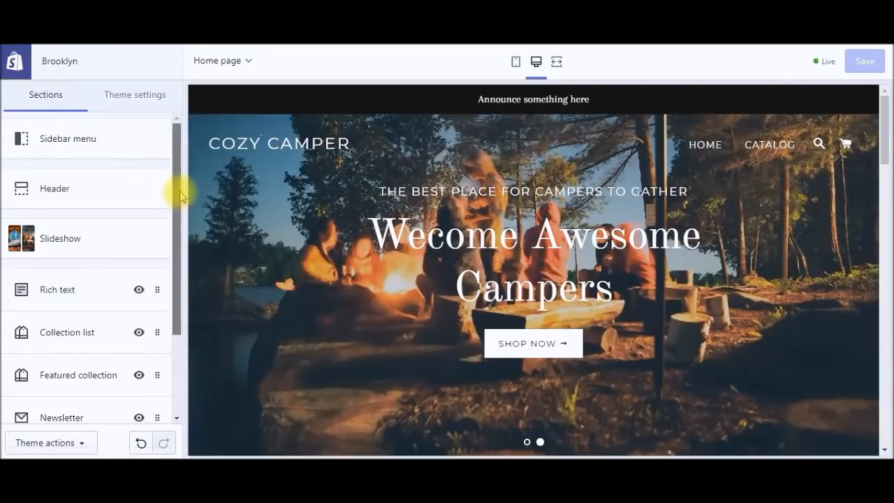
{"action": "left_click", "coordinate": [105, 143]}
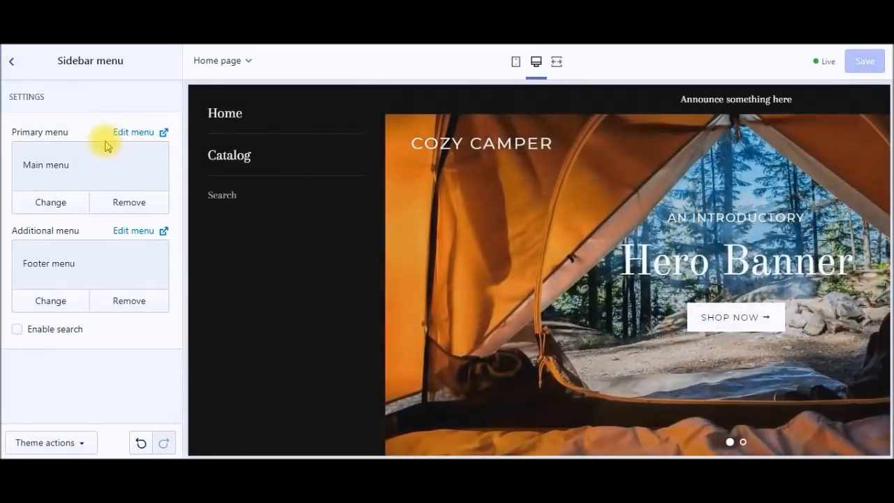
{"action": "left_click", "coordinate": [12, 67]}
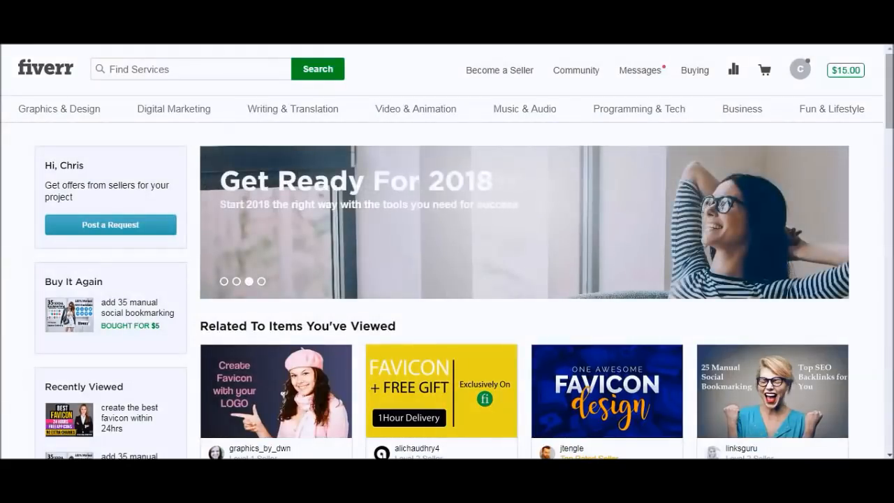
Step: Search Fiverr for 'logo des' and scroll through the Logo Design gig listings
{"action": "mouse_move", "coordinate": [157, 107]}
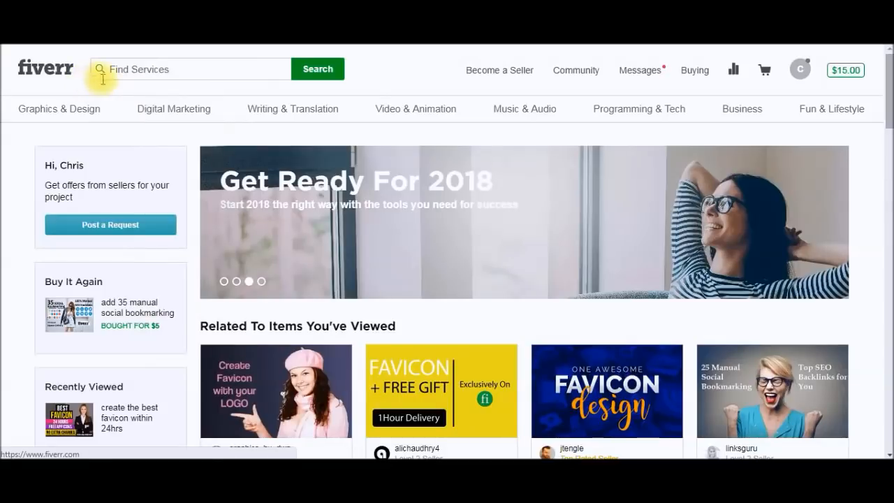
{"action": "scroll", "coordinate": [480, 229], "scroll_direction": "down", "scroll_amount": 3}
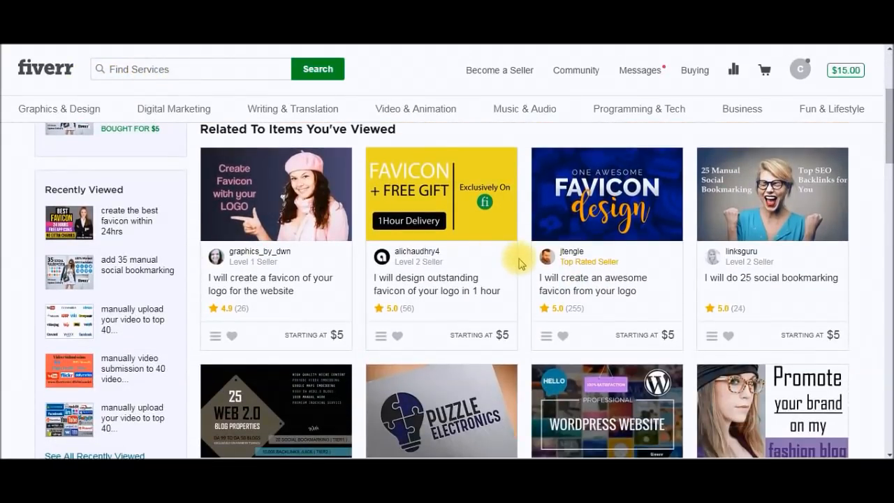
{"action": "scroll", "coordinate": [518, 264], "scroll_direction": "down", "scroll_amount": 1}
{"action": "scroll", "coordinate": [480, 255], "scroll_direction": "up", "scroll_amount": 4}
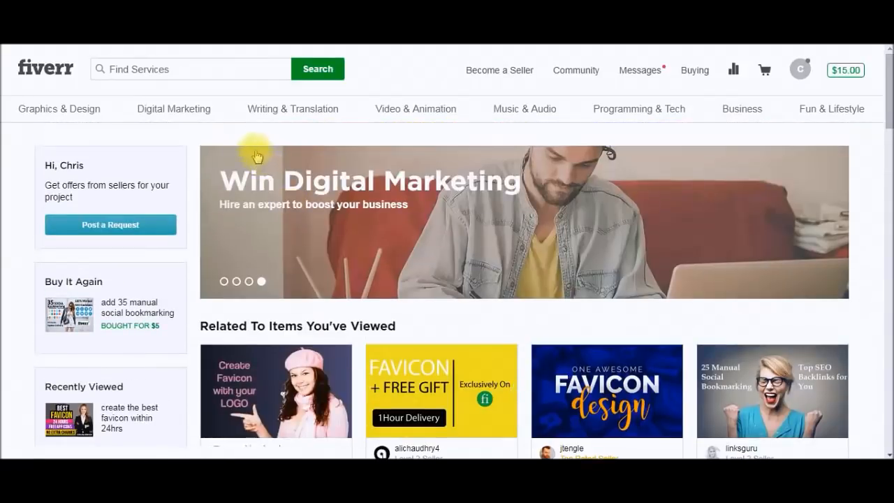
{"action": "left_click", "coordinate": [207, 77]}
{"action": "type", "text": "l"}
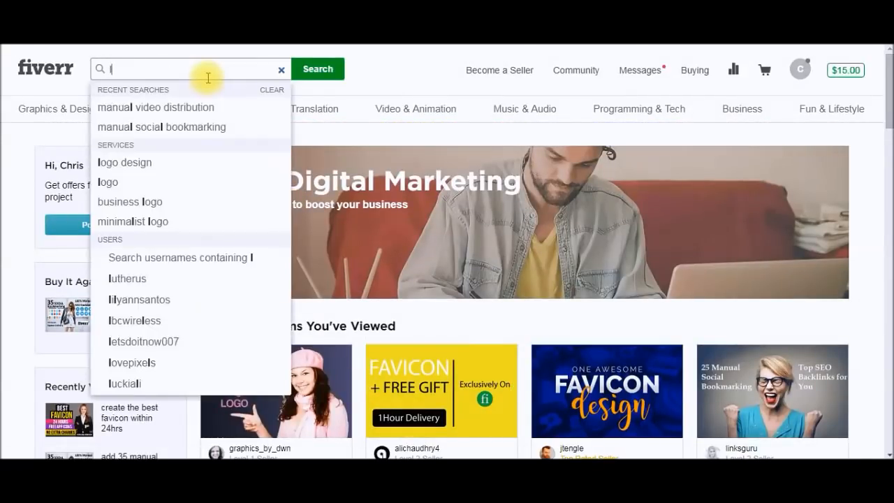
{"action": "type", "text": "ogo des"}
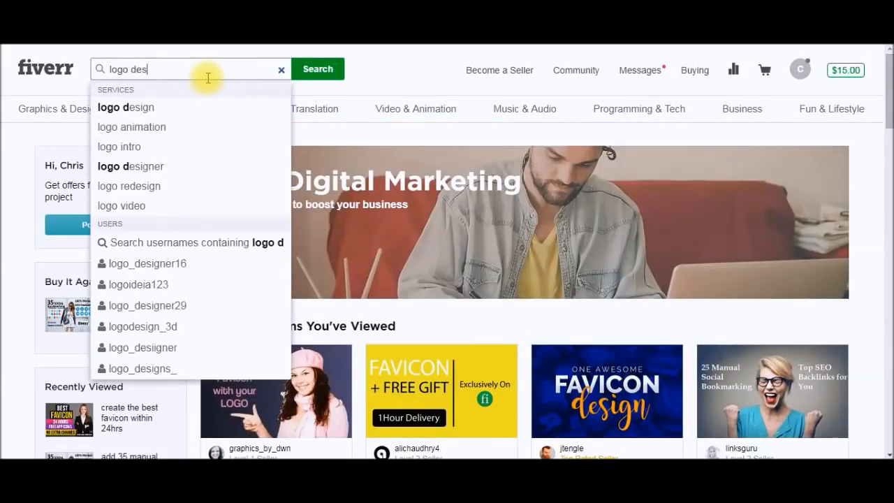
{"action": "left_click", "coordinate": [170, 108]}
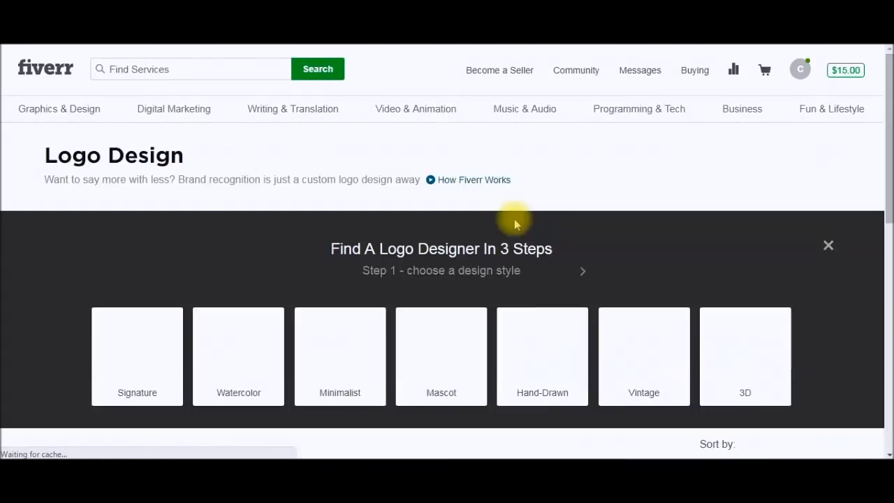
{"action": "left_click_drag", "start_coordinate": [889, 96], "coordinate": [890, 126]}
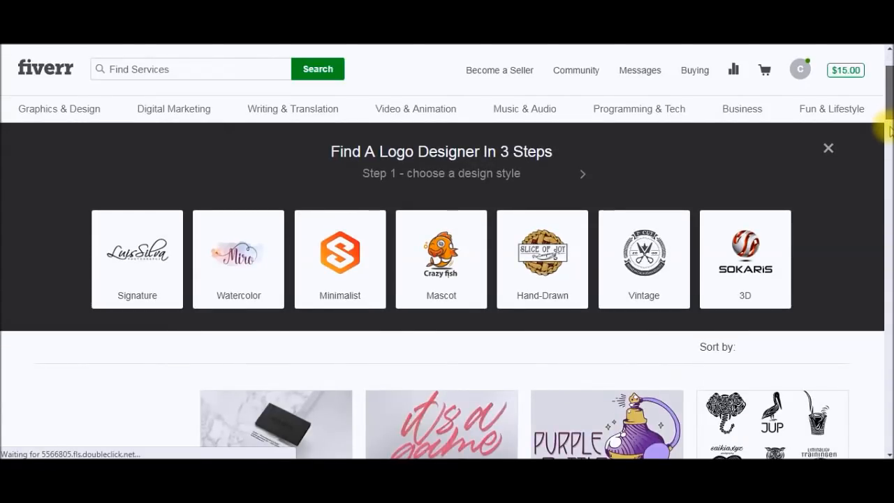
{"action": "scroll", "coordinate": [890, 131], "scroll_direction": "down", "scroll_amount": 3}
{"action": "left_click_drag", "start_coordinate": [890, 126], "coordinate": [889, 92]}
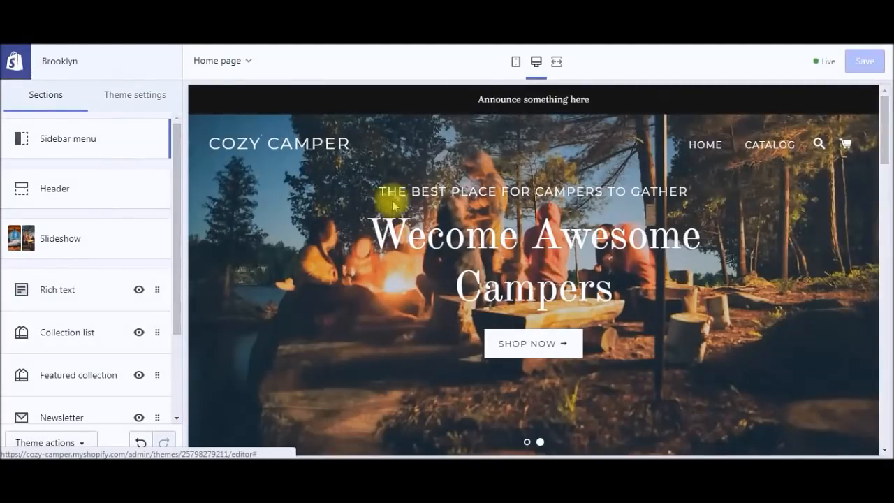
Step: In Header settings, switch Show announcement off and then back on
{"action": "left_click", "coordinate": [85, 188]}
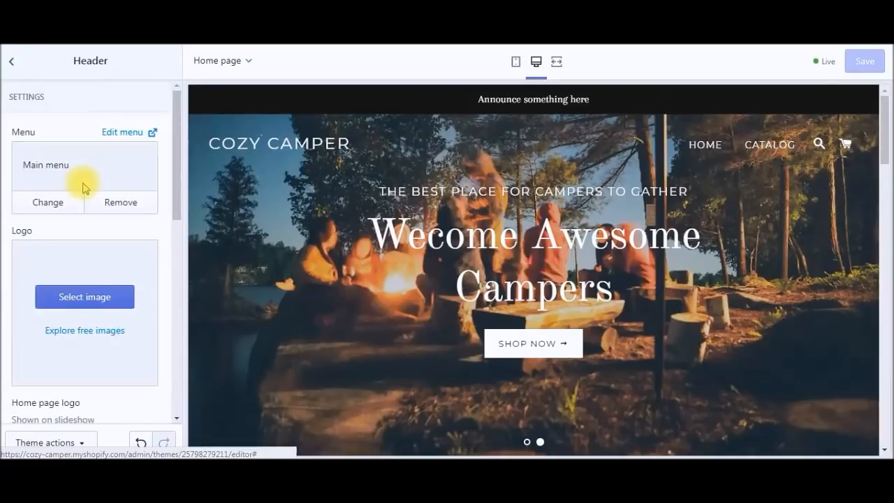
{"action": "scroll", "coordinate": [180, 162], "scroll_direction": "down", "scroll_amount": 2}
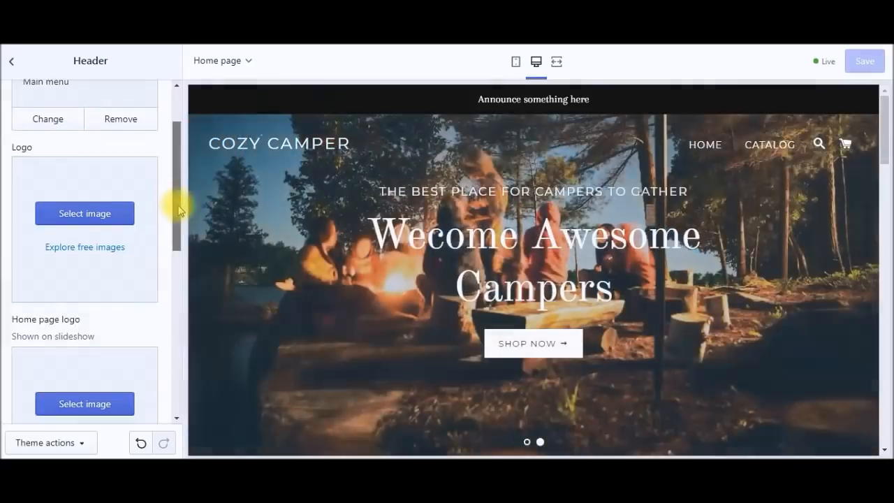
{"action": "left_click_drag", "start_coordinate": [175, 200], "coordinate": [176, 354]}
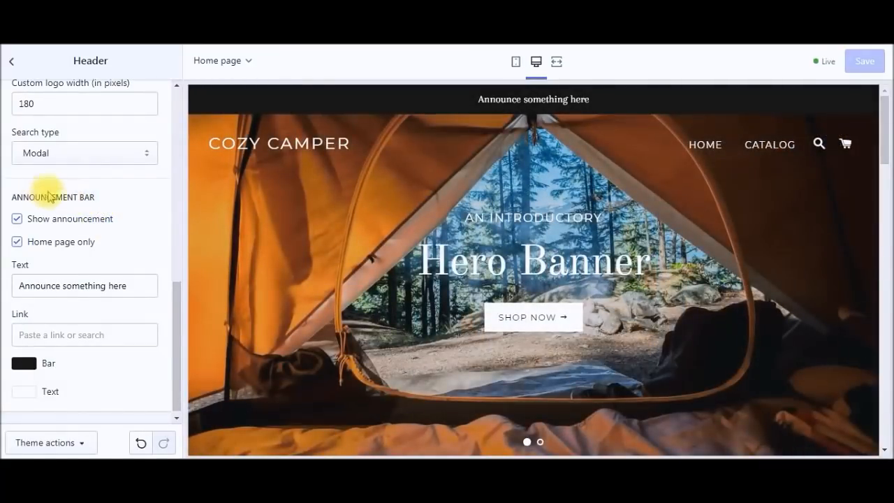
{"action": "left_click", "coordinate": [17, 220]}
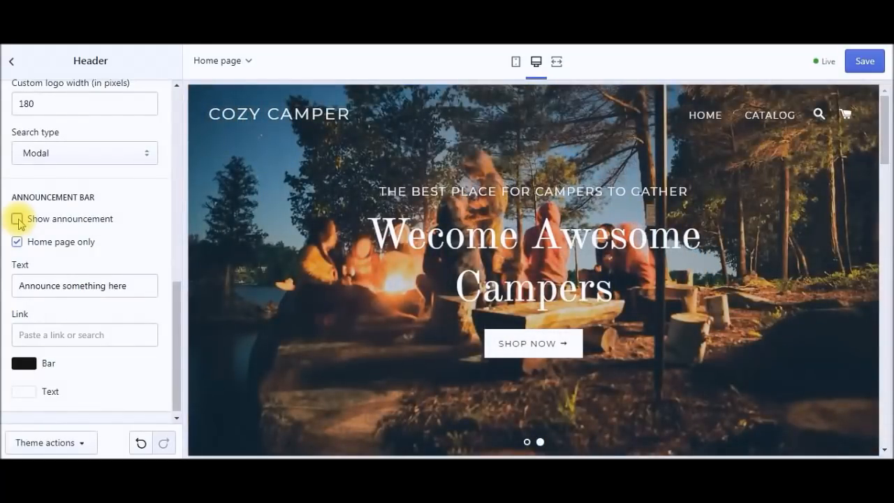
{"action": "left_click", "coordinate": [17, 219]}
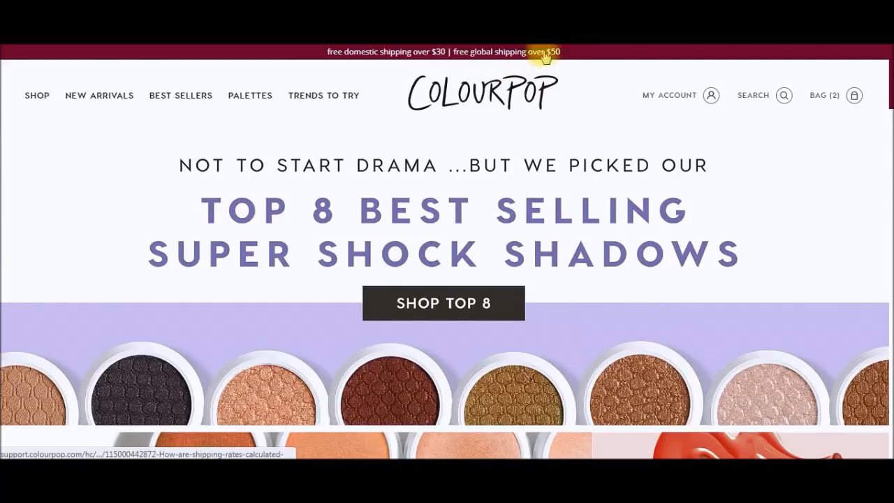
Step: Select the 'global shipping over $50' wording in ColourPop's top banner
{"action": "left_click_drag", "start_coordinate": [564, 52], "coordinate": [454, 54]}
{"action": "key", "text": "ctrl+c"}
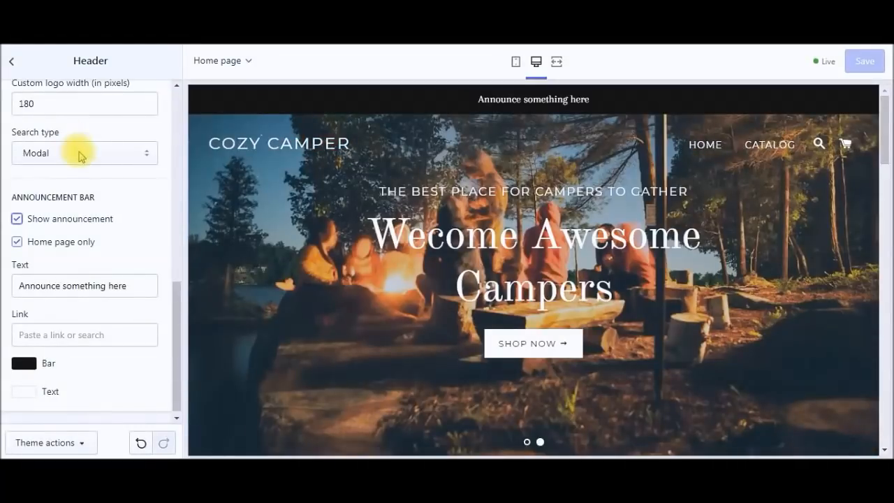
Step: Replace the announcement bar text with the copied shipping wording
{"action": "double_click", "coordinate": [85, 286]}
{"action": "triple_click", "coordinate": [85, 286]}
{"action": "key", "text": "ctrl+v"}
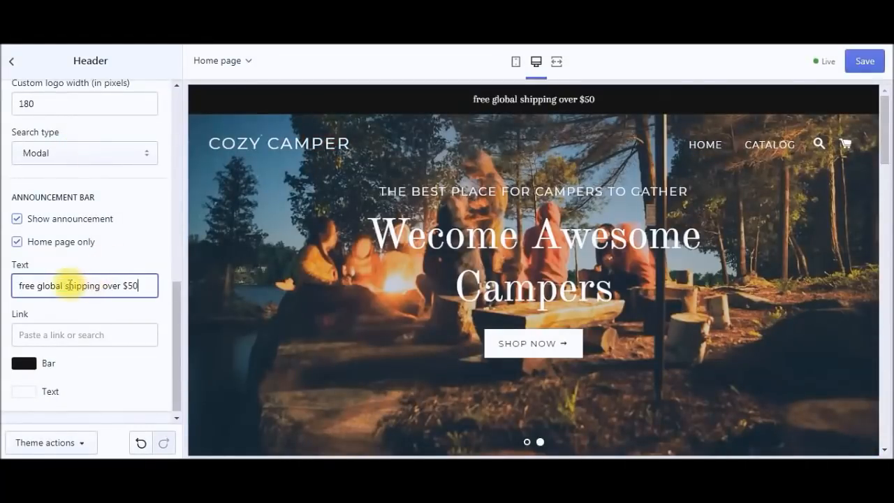
Step: Capitalise each word so the announcement reads 'Free Global Shipping Over $50'
{"action": "left_click", "coordinate": [23, 286]}
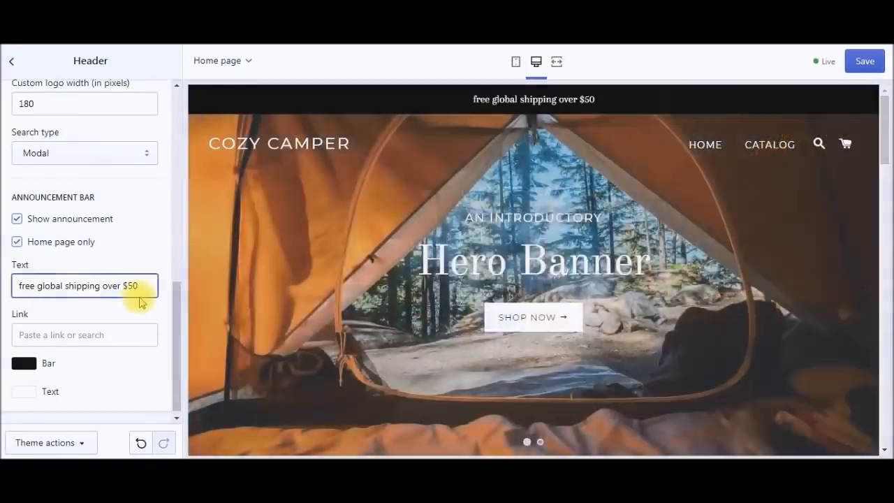
{"action": "key", "text": "BackSpace"}
{"action": "type", "text": "F"}
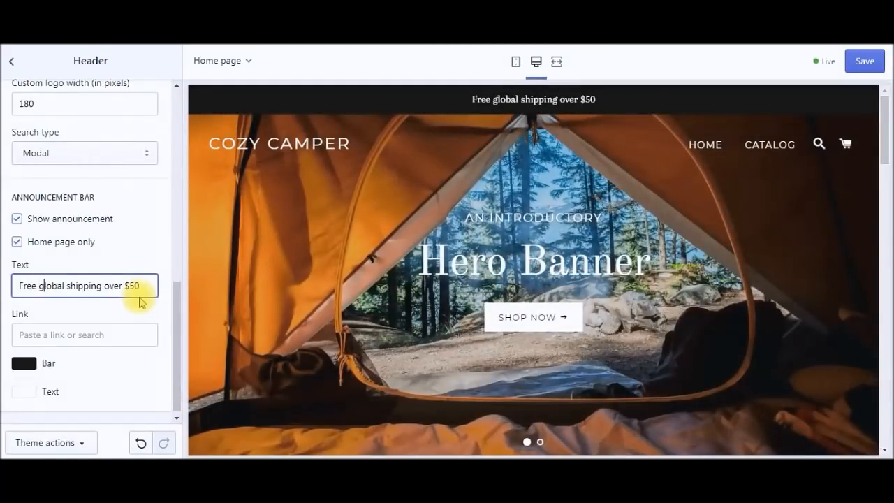
{"action": "key", "text": "BackSpace"}
{"action": "type", "text": "G"}
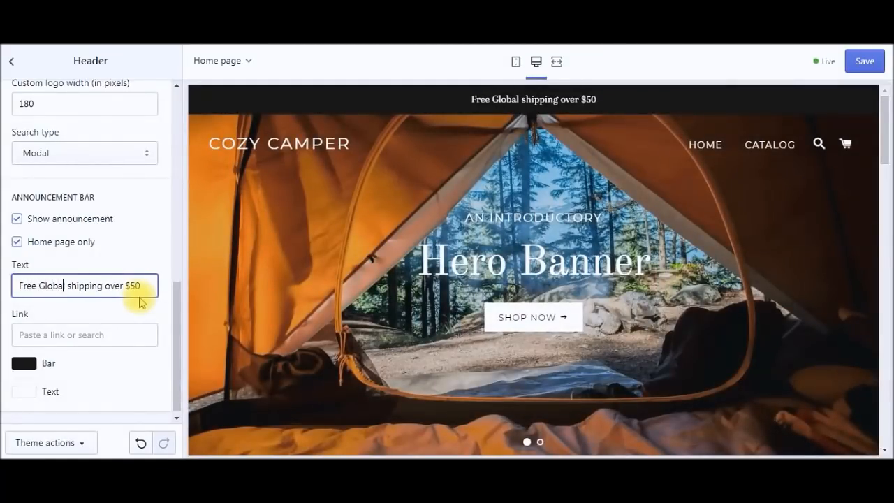
{"action": "key", "text": "BackSpace"}
{"action": "type", "text": "S"}
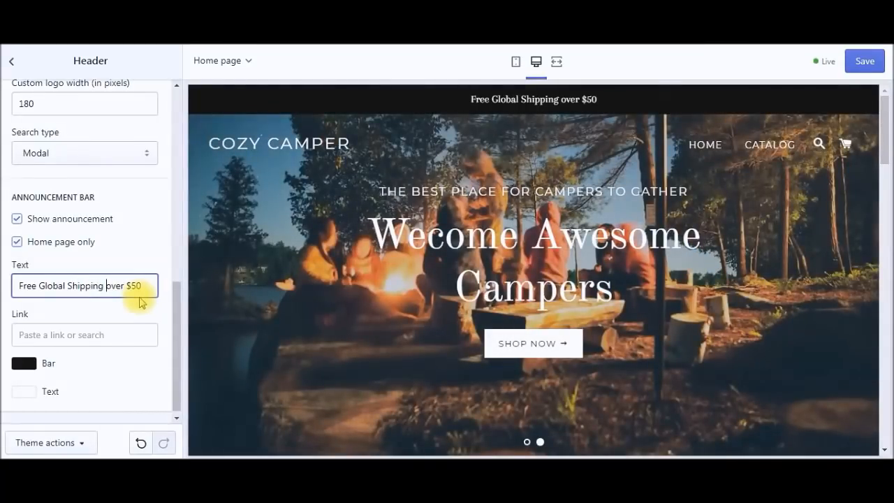
{"action": "key", "text": "BackSpace"}
{"action": "type", "text": "O"}
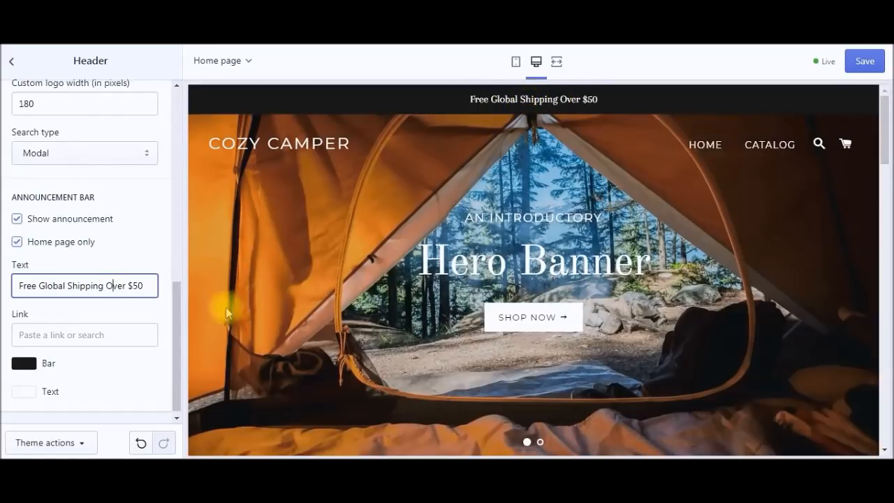
{"action": "left_click_drag", "start_coordinate": [176, 342], "coordinate": [188, 123]}
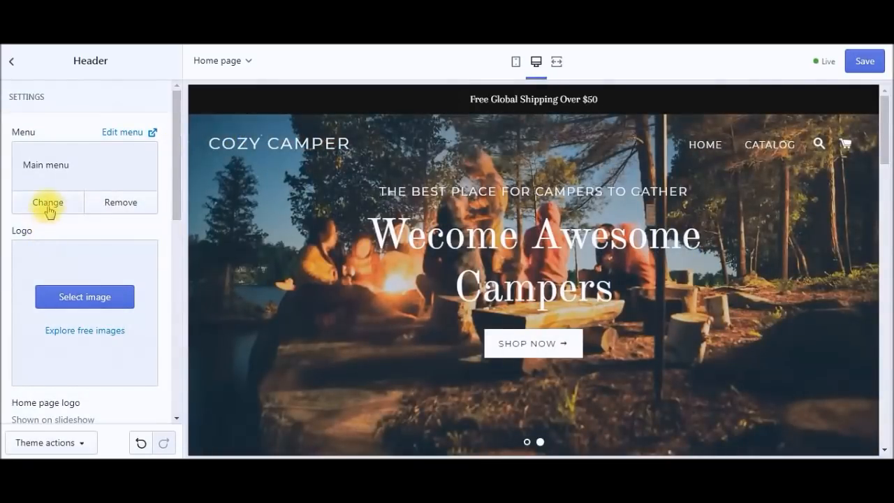
Step: Check the header's menu options without changing them, then leave Header settings
{"action": "left_click", "coordinate": [48, 206]}
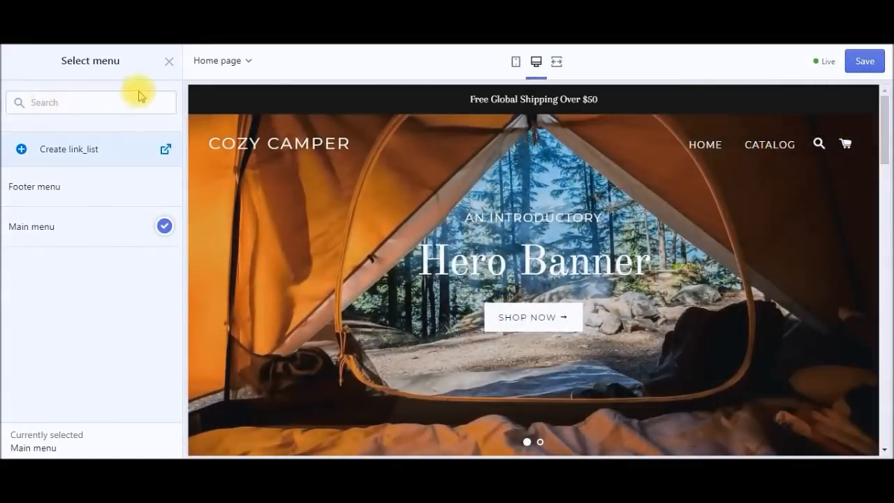
{"action": "left_click", "coordinate": [169, 62]}
{"action": "left_click_drag", "start_coordinate": [176, 175], "coordinate": [180, 379]}
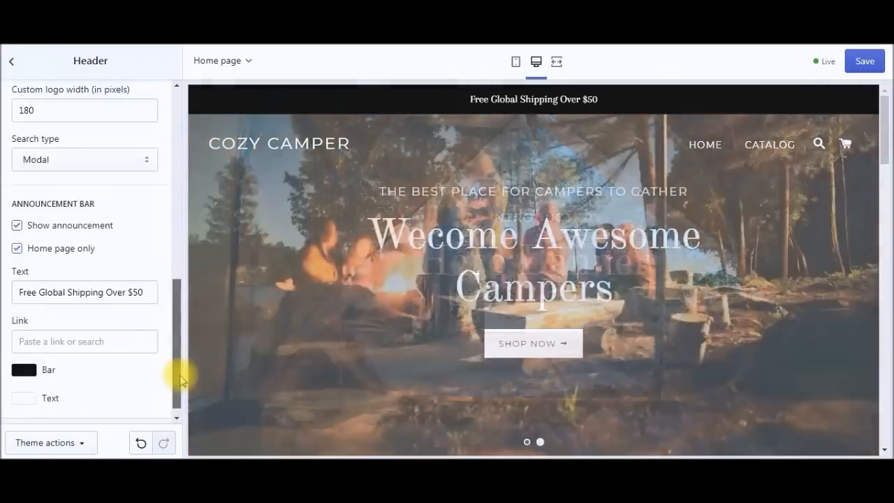
{"action": "left_click", "coordinate": [14, 64]}
Step: Look at the Rich text section settings, then scroll the preview through Collection List and Featured Collection
{"action": "left_click_drag", "start_coordinate": [179, 183], "coordinate": [175, 282]}
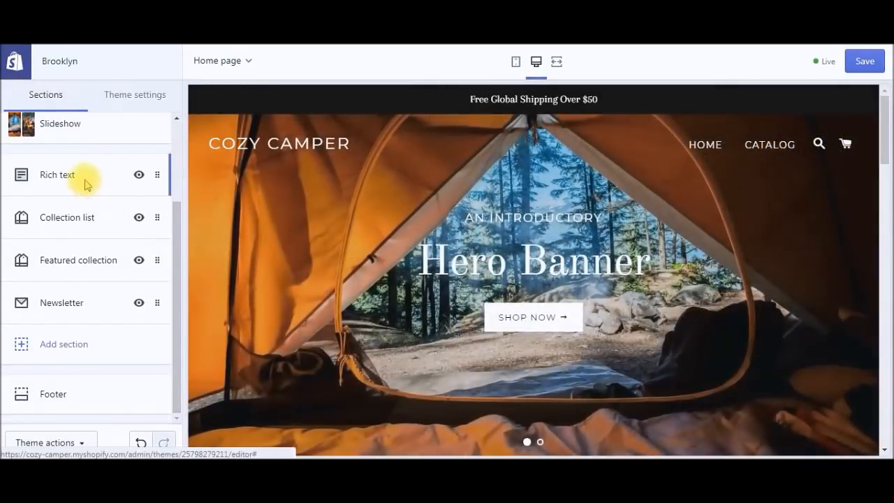
{"action": "left_click", "coordinate": [85, 184]}
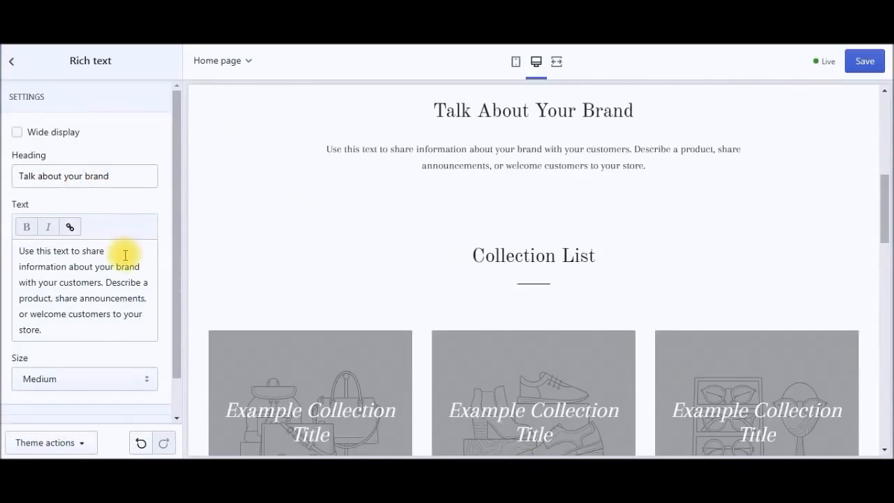
{"action": "left_click", "coordinate": [11, 62]}
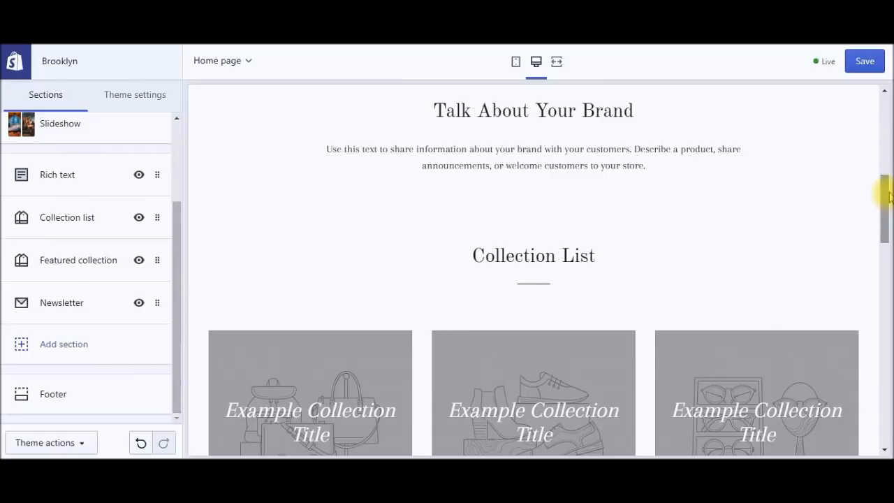
{"action": "scroll", "coordinate": [889, 197], "scroll_direction": "up", "scroll_amount": 2}
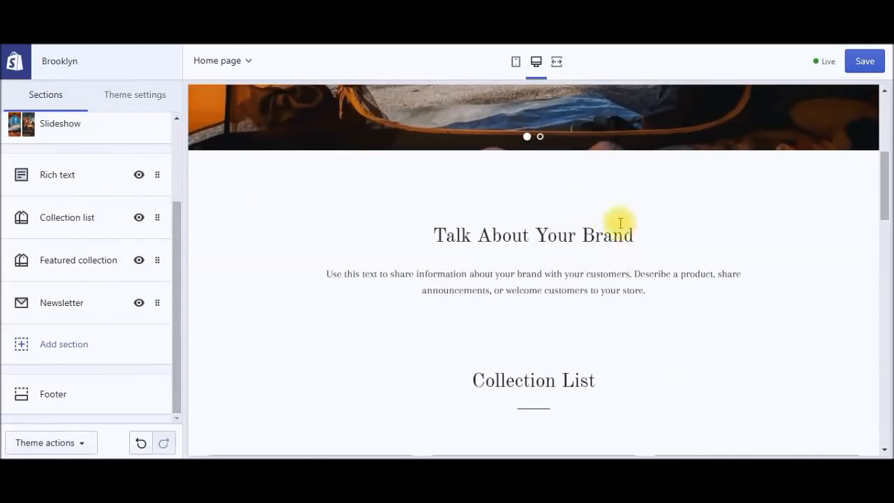
{"action": "scroll", "coordinate": [882, 279], "scroll_direction": "down", "scroll_amount": 4}
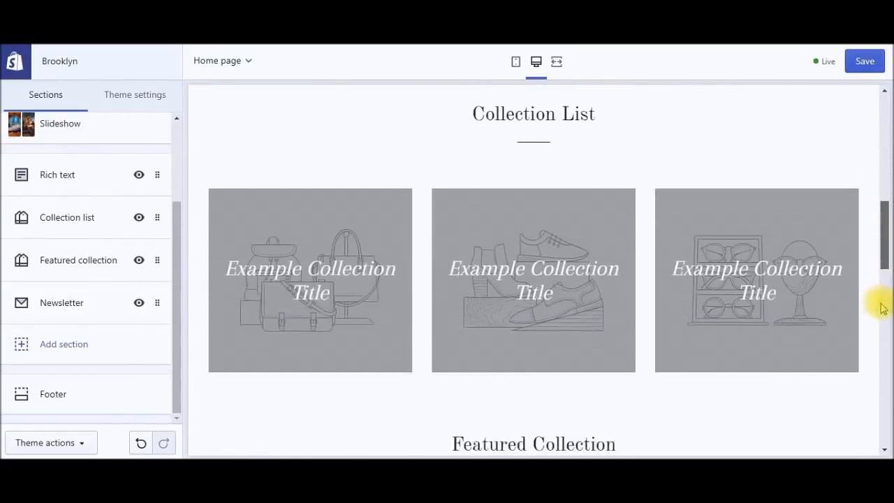
{"action": "scroll", "coordinate": [882, 308], "scroll_direction": "down", "scroll_amount": 5}
{"action": "scroll", "coordinate": [878, 319], "scroll_direction": "up", "scroll_amount": 1}
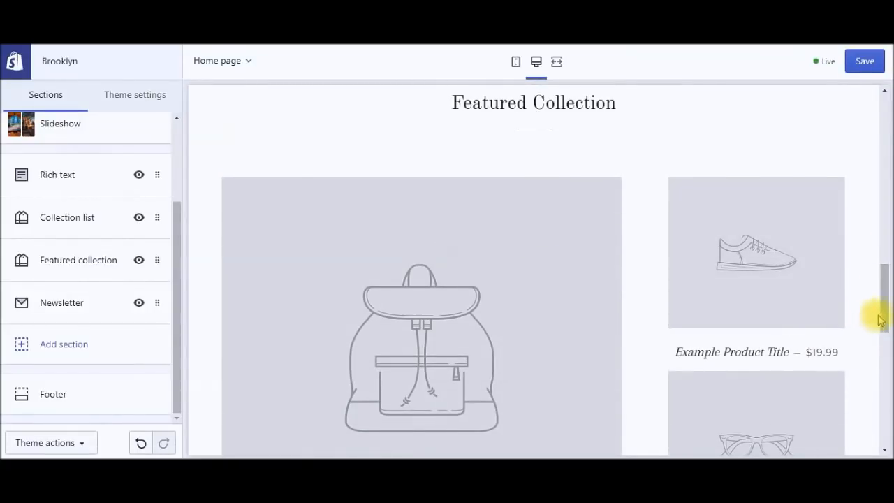
{"action": "scroll", "coordinate": [882, 307], "scroll_direction": "up", "scroll_amount": 5}
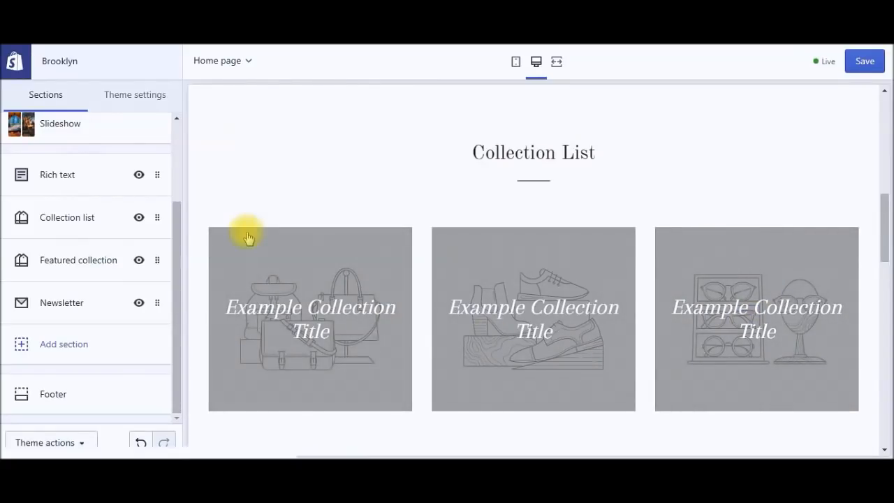
{"action": "left_click_drag", "start_coordinate": [177, 316], "coordinate": [175, 193]}
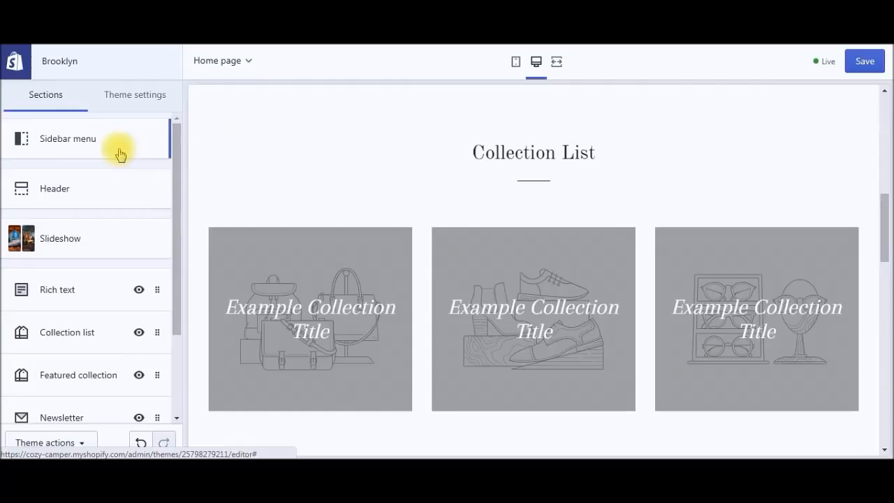
Step: Open the theme-wide settings and look over the colour settings
{"action": "left_click", "coordinate": [135, 97]}
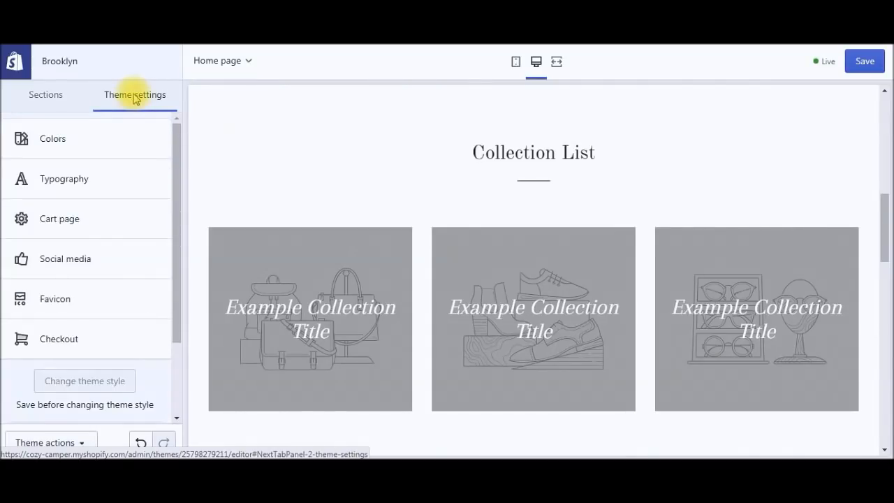
{"action": "left_click", "coordinate": [108, 150]}
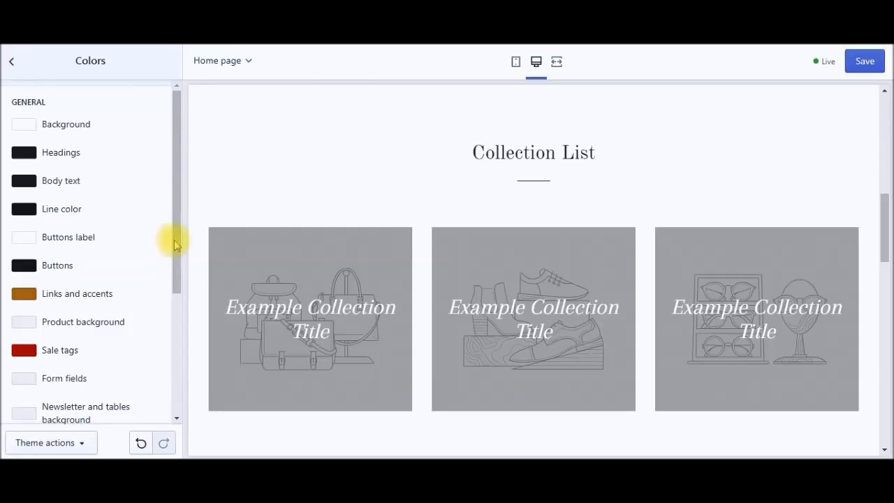
{"action": "left_click_drag", "start_coordinate": [179, 241], "coordinate": [76, 124]}
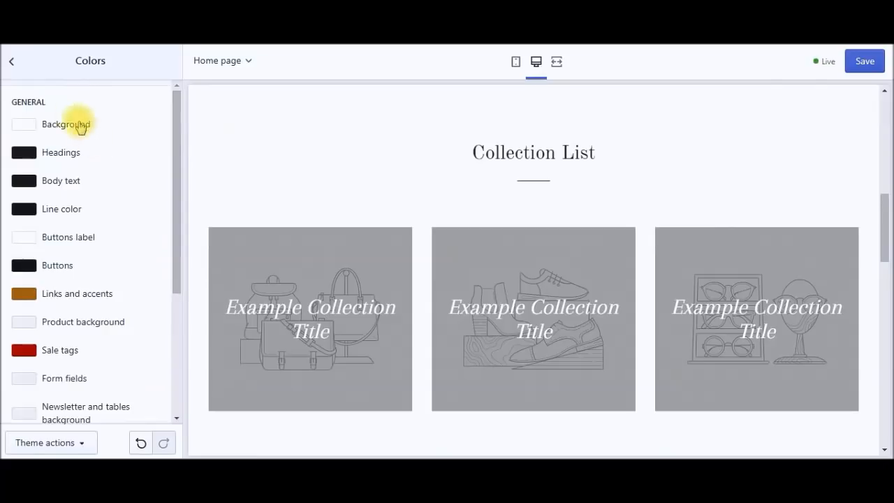
{"action": "left_click", "coordinate": [11, 63]}
Step: Review the typography settings, keeping Old Standard as the heading font
{"action": "left_click", "coordinate": [111, 181]}
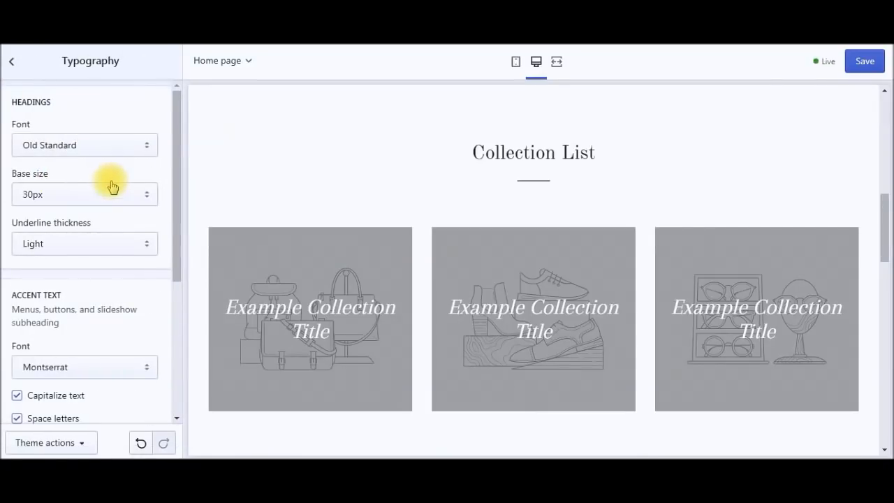
{"action": "left_click", "coordinate": [143, 145]}
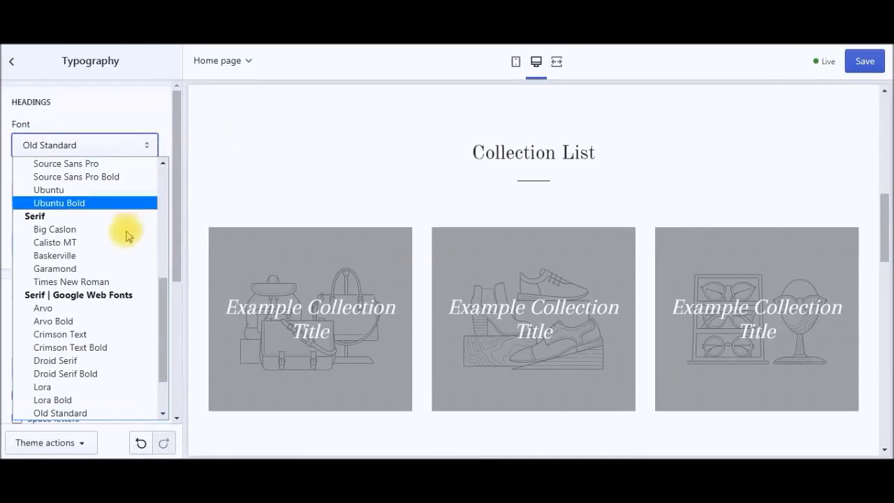
{"action": "left_click", "coordinate": [118, 116]}
{"action": "left_click_drag", "start_coordinate": [888, 205], "coordinate": [887, 114]}
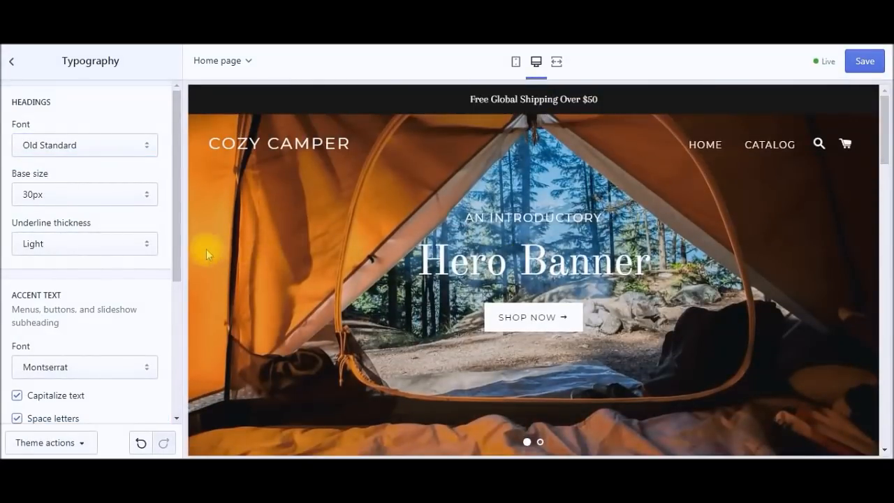
{"action": "left_click", "coordinate": [11, 60]}
Step: In the Cart page settings, set the cart type to Page
{"action": "left_click", "coordinate": [85, 224]}
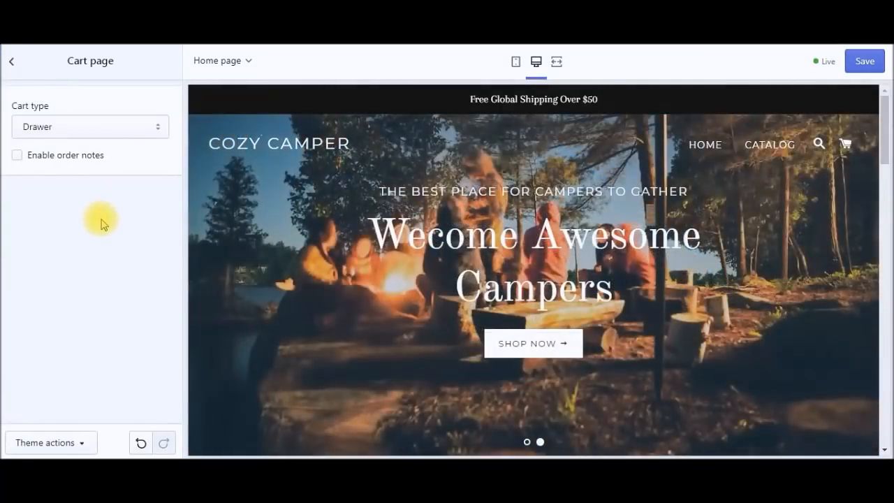
{"action": "left_click", "coordinate": [144, 127]}
{"action": "left_click", "coordinate": [109, 149]}
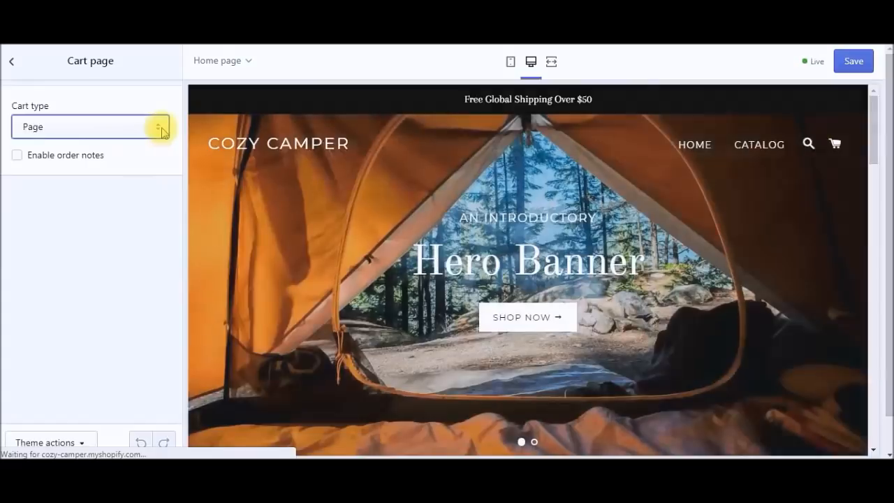
{"action": "left_click", "coordinate": [162, 129]}
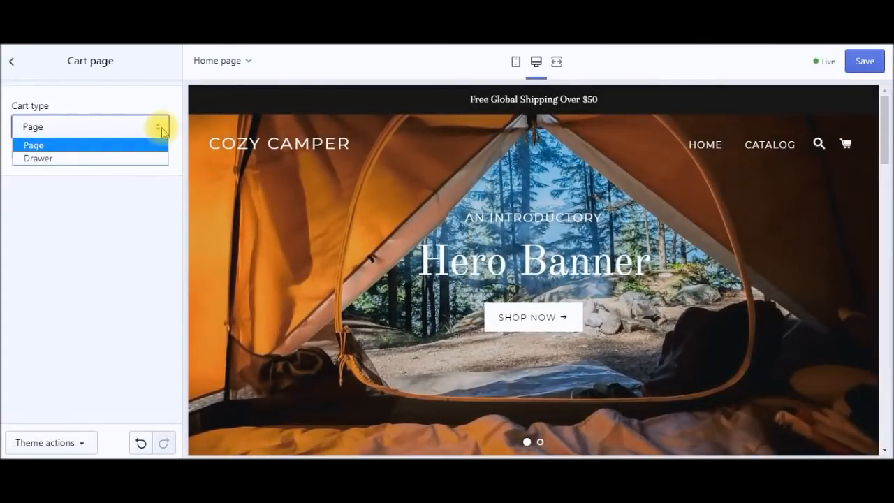
{"action": "left_click", "coordinate": [162, 130]}
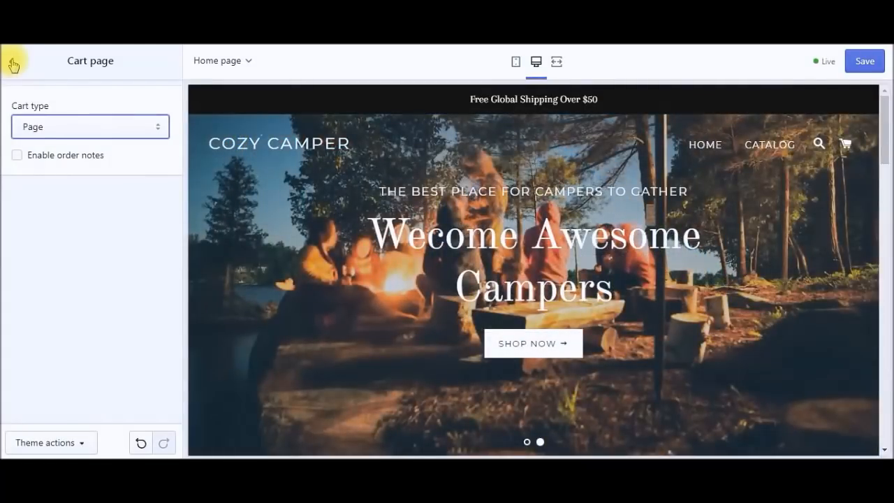
{"action": "left_click", "coordinate": [13, 65]}
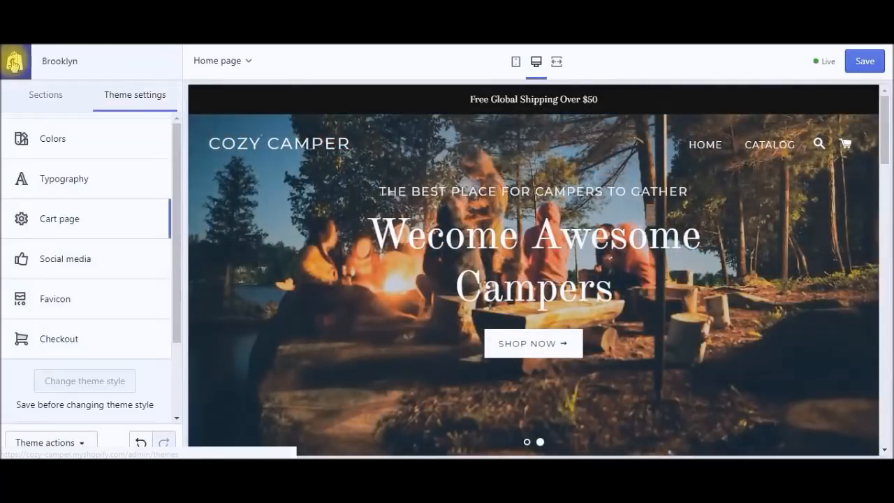
Step: Open the Social media settings and enter the Facebook account address
{"action": "left_click", "coordinate": [110, 260]}
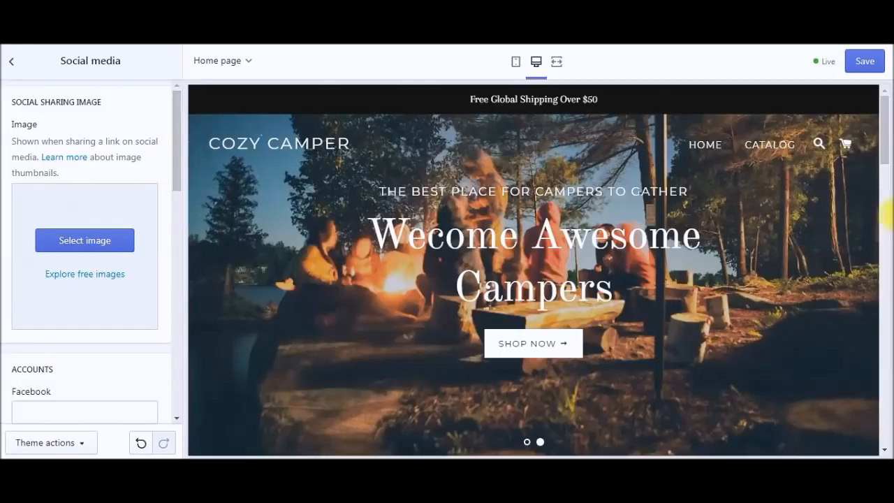
{"action": "left_click_drag", "start_coordinate": [883, 147], "coordinate": [886, 439]}
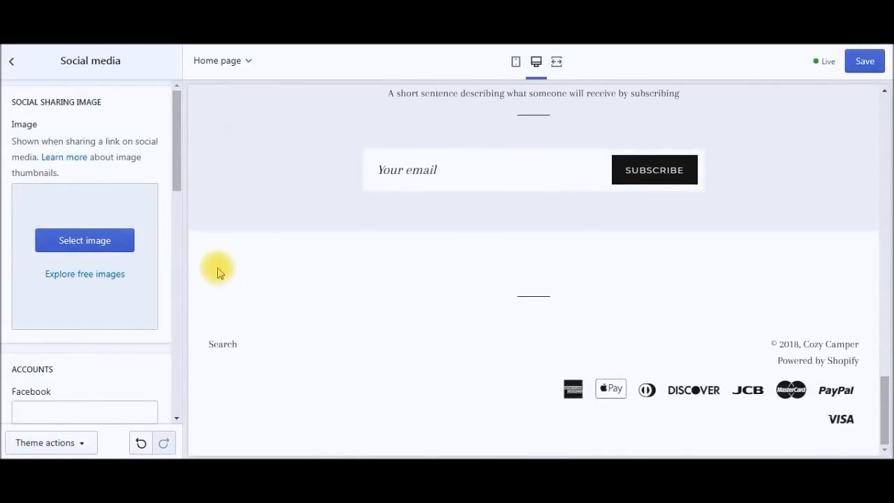
{"action": "left_click_drag", "start_coordinate": [176, 173], "coordinate": [10, 249]}
{"action": "left_click", "coordinate": [30, 224]}
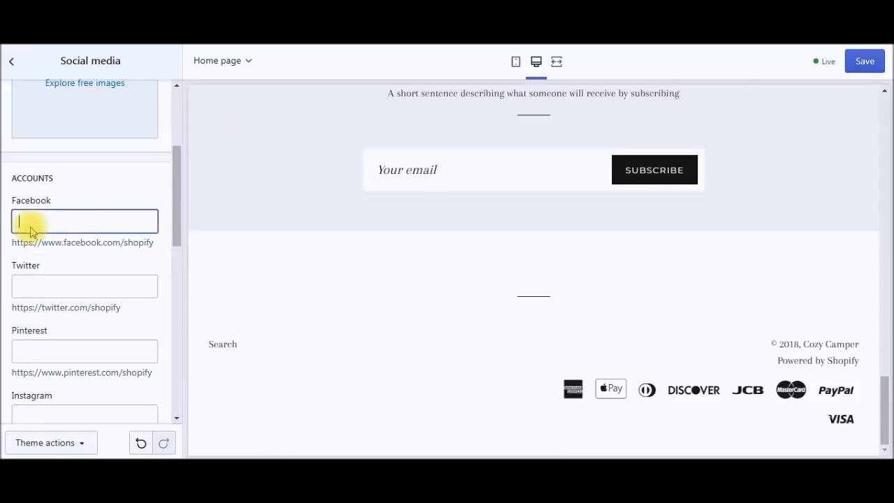
{"action": "left_click", "coordinate": [70, 285]}
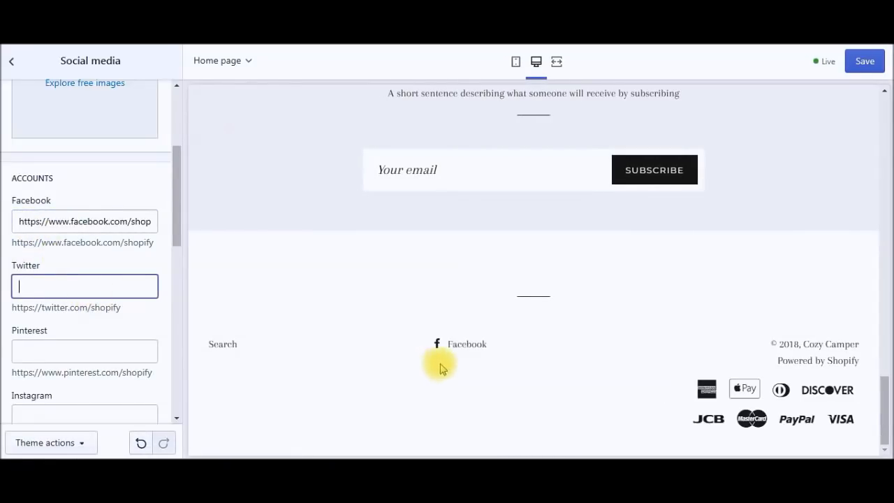
Step: Copy the sample hint URLs into the Twitter and Pinterest account fields
{"action": "left_click_drag", "start_coordinate": [122, 307], "coordinate": [15, 308]}
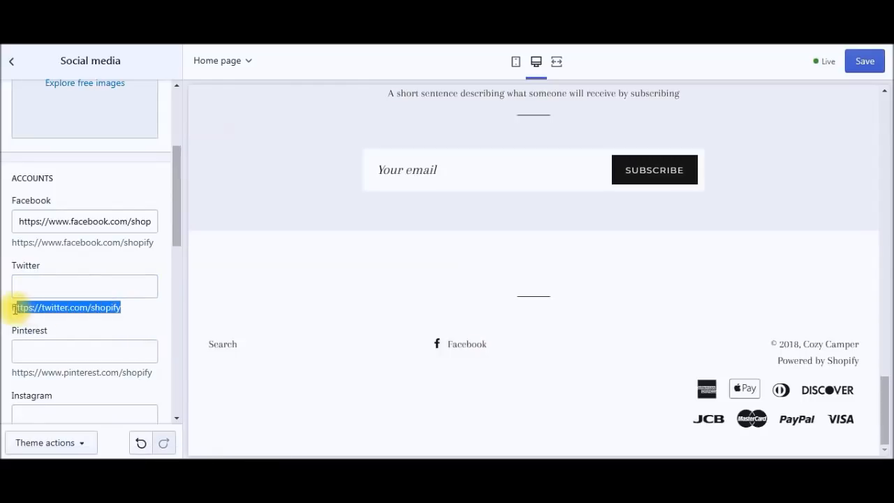
{"action": "left_click", "coordinate": [44, 292]}
{"action": "type", "text": "https://twitter.com/shopify"}
{"action": "left_click_drag", "start_coordinate": [150, 375], "coordinate": [12, 372]}
{"action": "key", "text": "ctrl+c"}
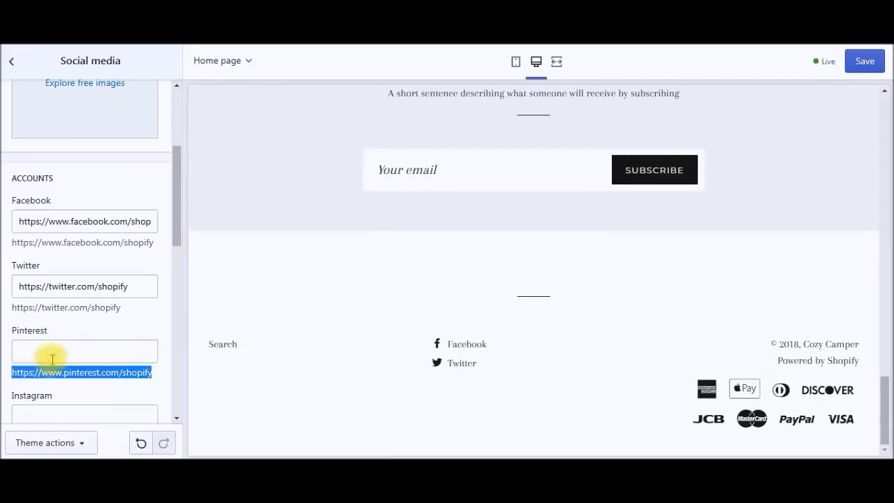
{"action": "left_click", "coordinate": [61, 351]}
{"action": "key", "text": "ctrl+v"}
Step: Paste the sample Instagram address into its field and review the sharing options
{"action": "left_click_drag", "start_coordinate": [176, 235], "coordinate": [172, 270]}
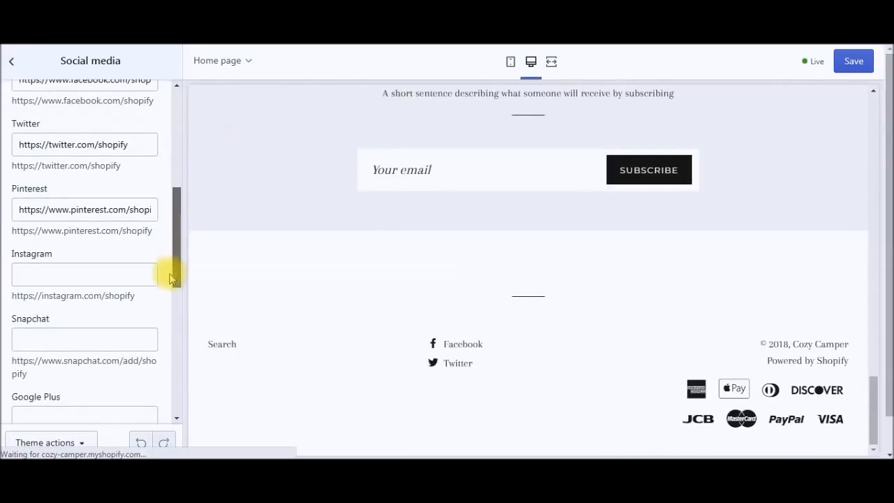
{"action": "left_click_drag", "start_coordinate": [135, 298], "coordinate": [16, 298]}
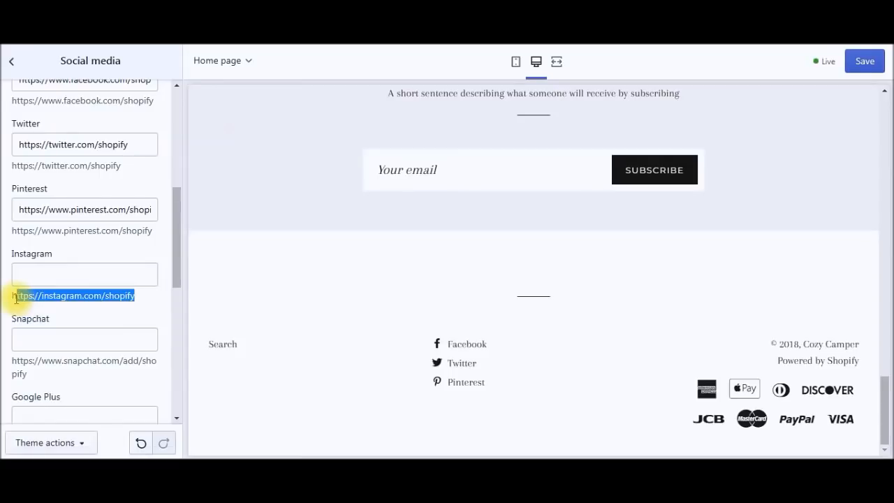
{"action": "left_click", "coordinate": [67, 273]}
{"action": "type", "text": "https://instagram.com/shopify"}
{"action": "left_click_drag", "start_coordinate": [175, 292], "coordinate": [177, 285]}
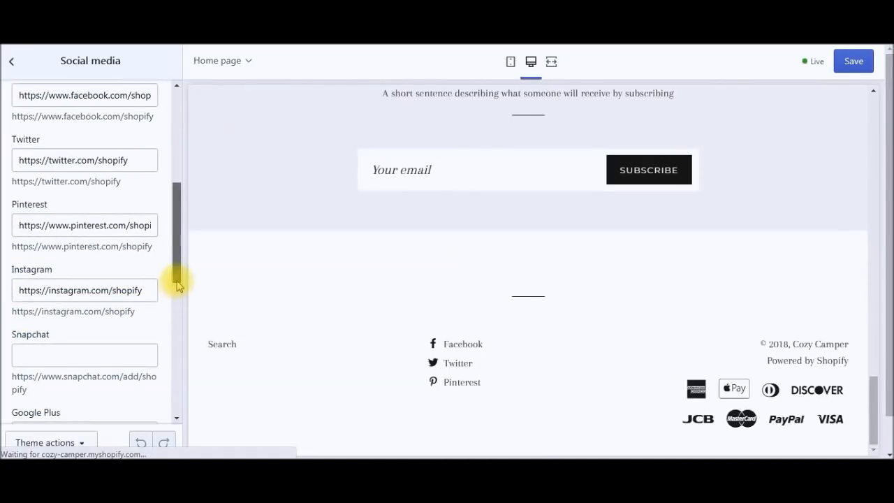
{"action": "scroll", "coordinate": [177, 280], "scroll_direction": "up", "scroll_amount": 1}
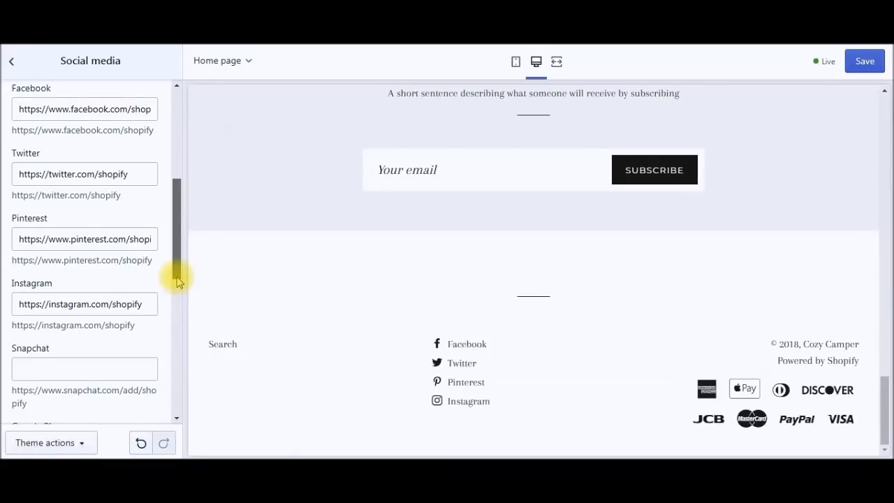
{"action": "scroll", "coordinate": [177, 281], "scroll_direction": "up", "scroll_amount": 3}
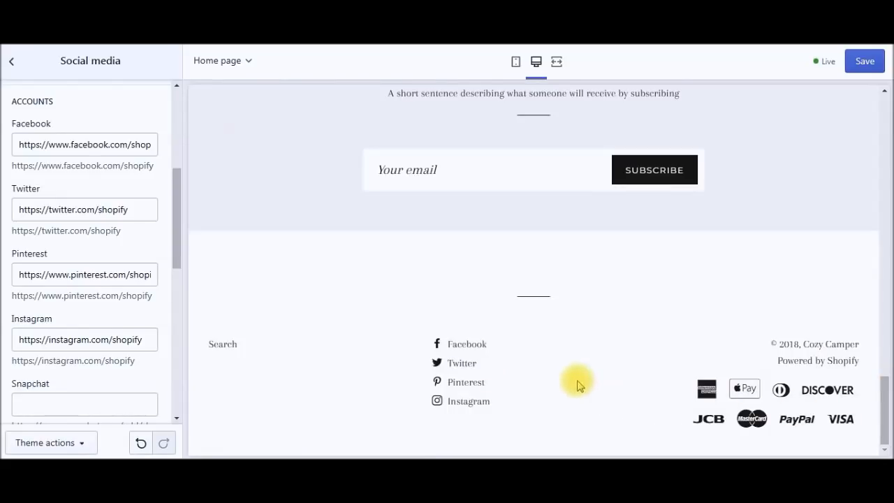
{"action": "left_click_drag", "start_coordinate": [175, 256], "coordinate": [32, 124]}
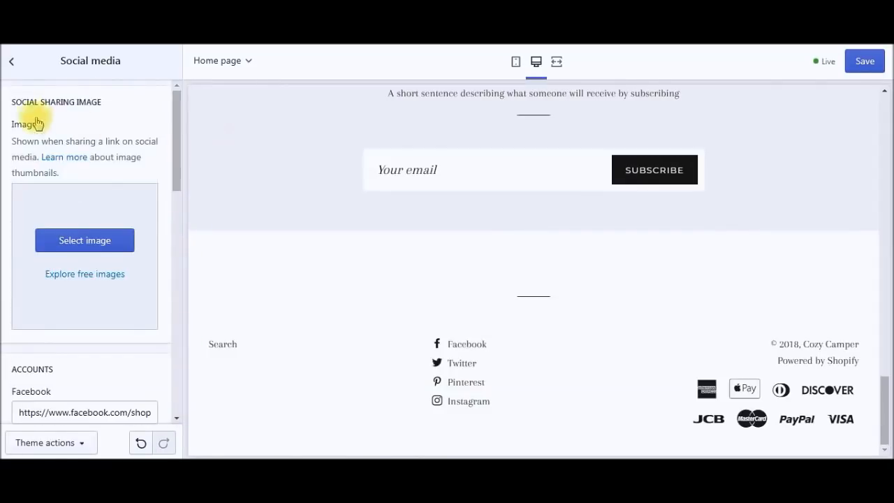
{"action": "left_click", "coordinate": [12, 66]}
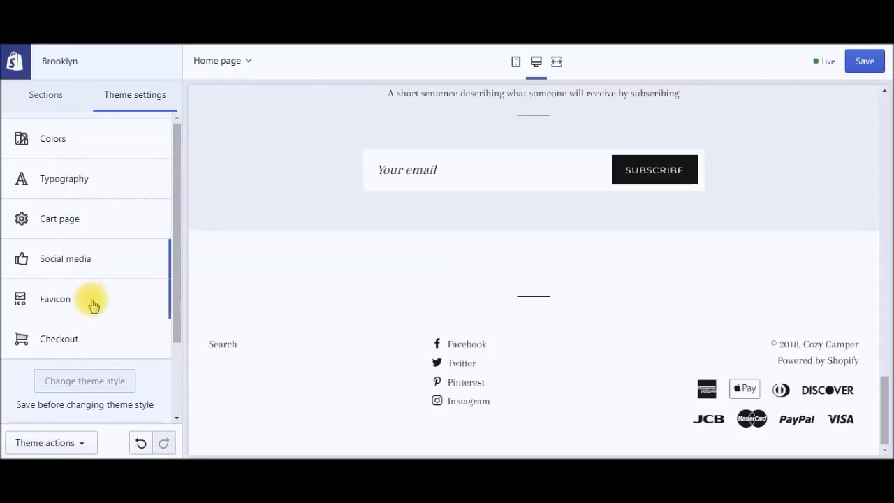
Step: Open the Favicon settings, then search Fiverr for 'favicon' design services
{"action": "left_click", "coordinate": [93, 307]}
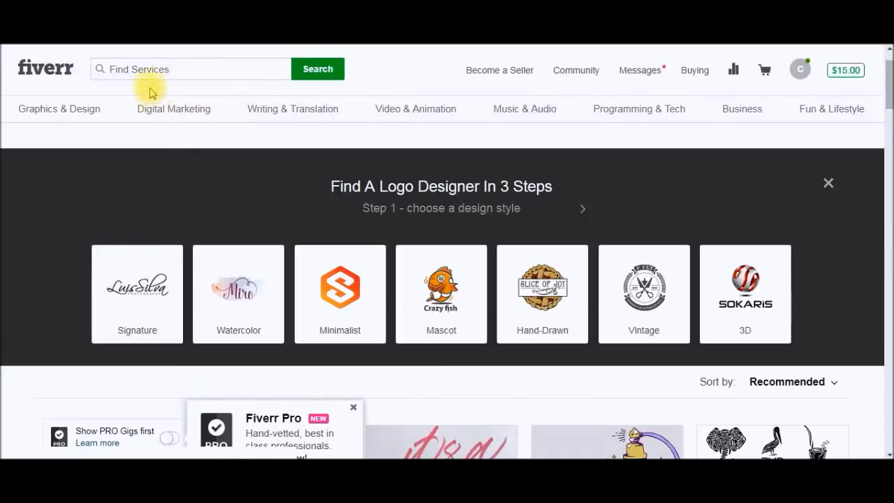
{"action": "left_click", "coordinate": [148, 72]}
{"action": "type", "text": "favicon"}
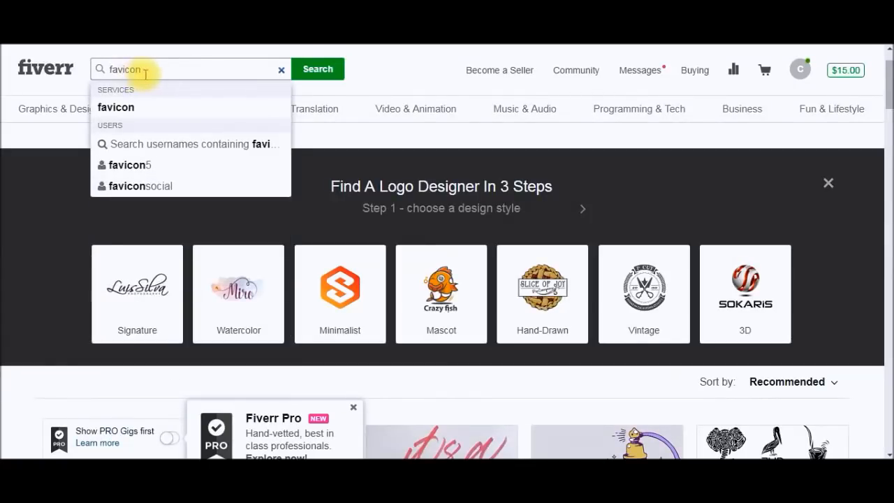
{"action": "left_click", "coordinate": [144, 111]}
{"action": "mouse_move", "coordinate": [174, 109]}
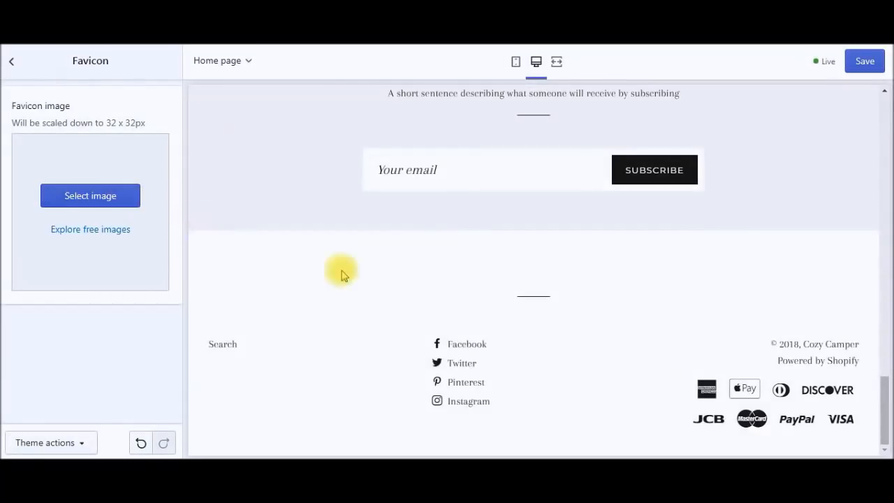
Step: Look through the Checkout settings' banner, logo, typography and colour options
{"action": "left_click", "coordinate": [11, 61]}
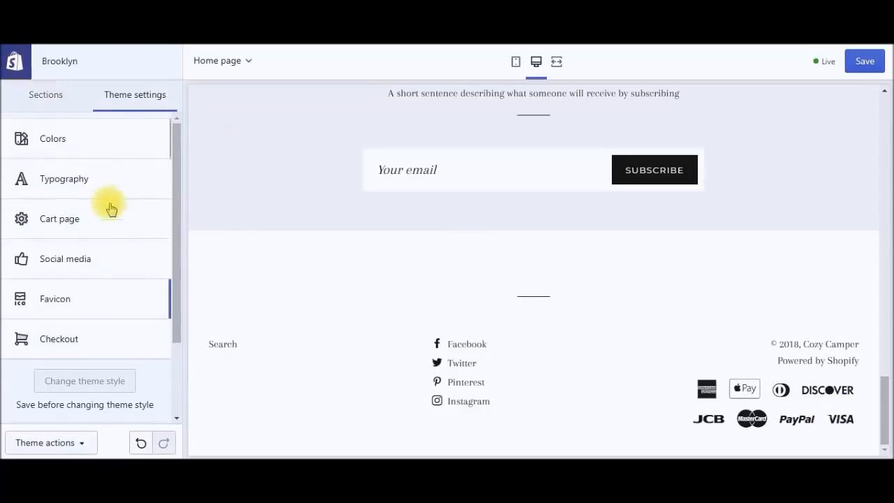
{"action": "left_click", "coordinate": [110, 342]}
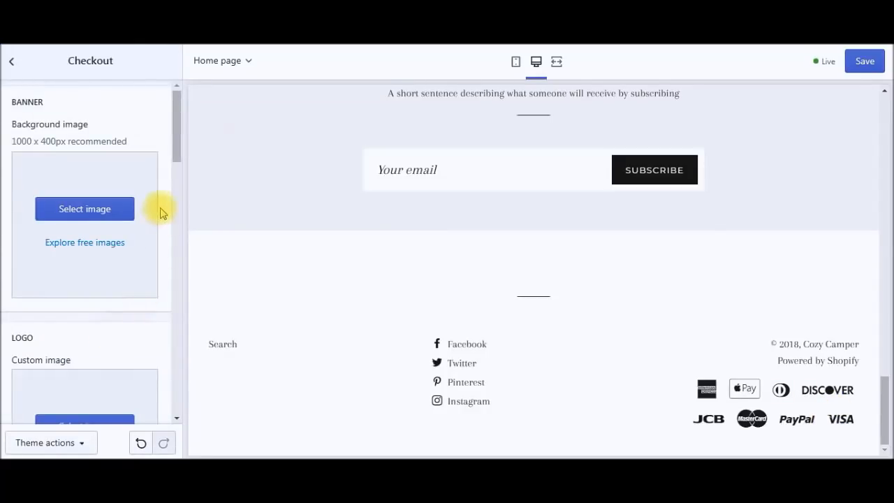
{"action": "left_click_drag", "start_coordinate": [179, 149], "coordinate": [202, 124]}
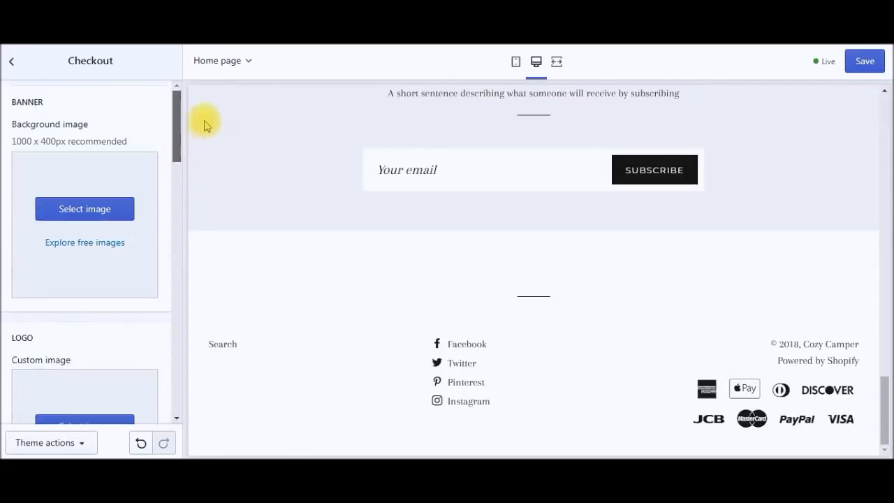
{"action": "left_click", "coordinate": [15, 67]}
{"action": "left_click_drag", "start_coordinate": [176, 335], "coordinate": [192, 266]}
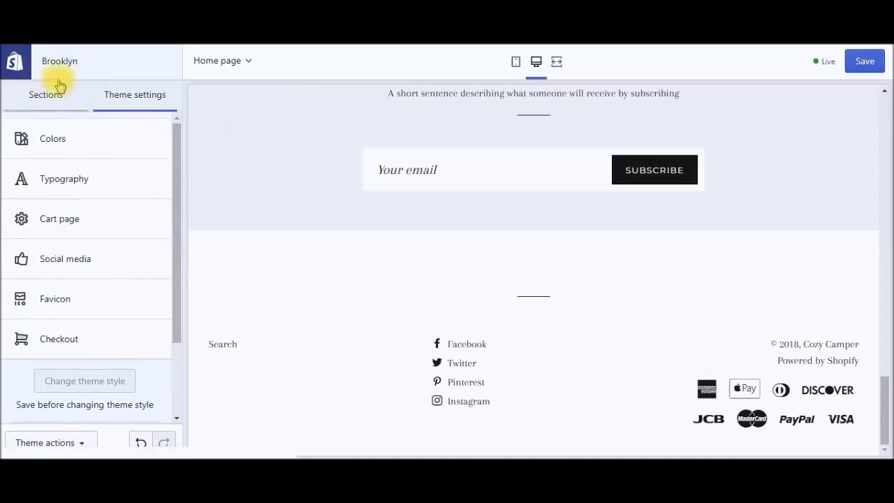
Step: From the Sections list, open the Header and jump to editing its Main menu
{"action": "left_click", "coordinate": [57, 102]}
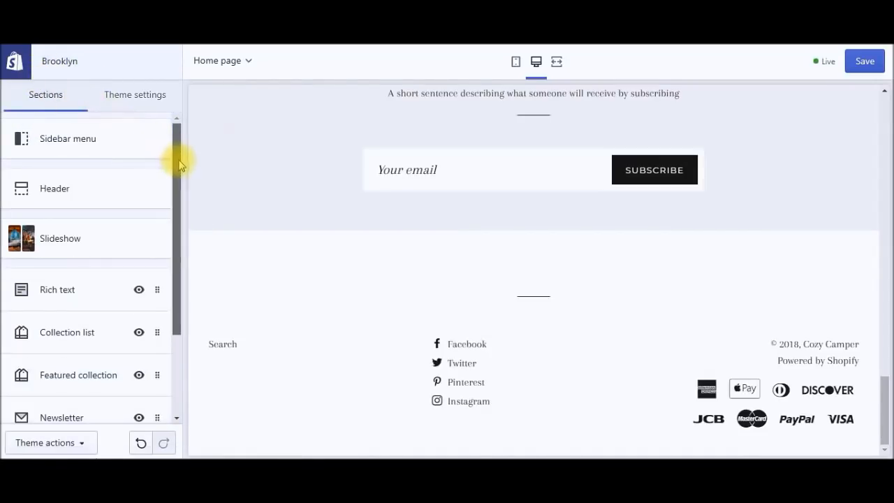
{"action": "left_click_drag", "start_coordinate": [180, 161], "coordinate": [180, 164]}
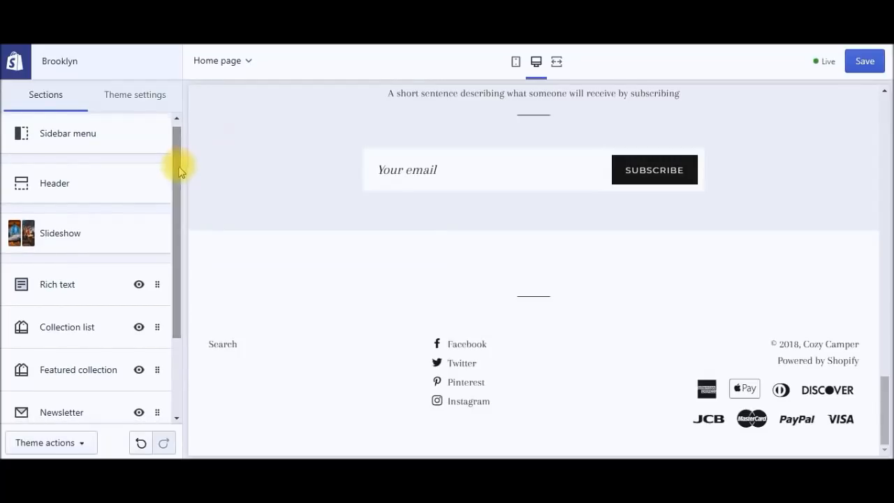
{"action": "left_click", "coordinate": [87, 194]}
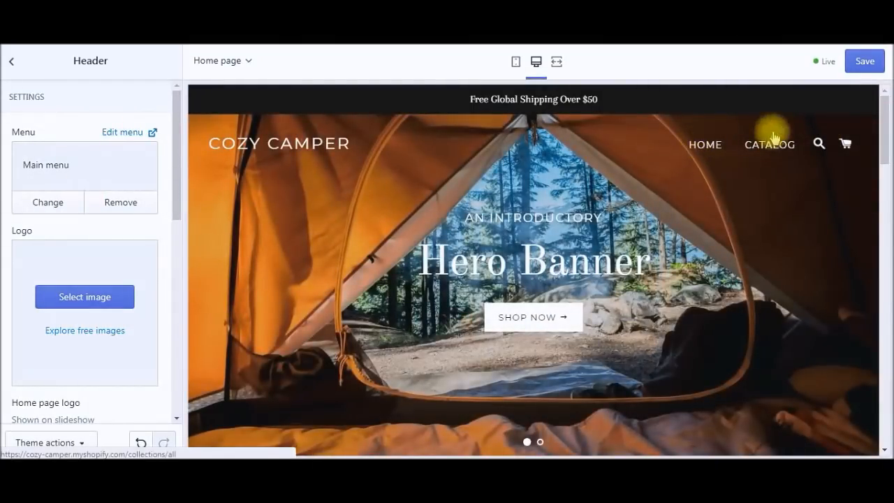
{"action": "left_click", "coordinate": [119, 137]}
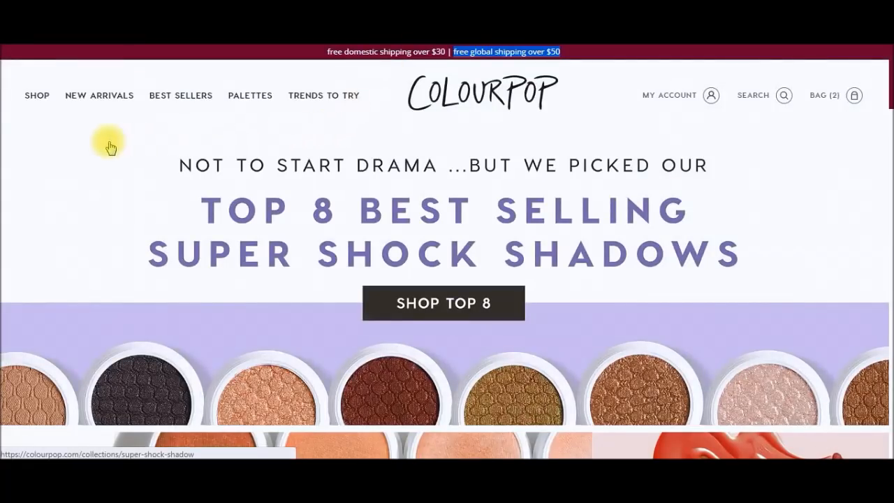
Step: Open the SHOP menu drawer on colourpop.com
{"action": "left_click", "coordinate": [36, 97]}
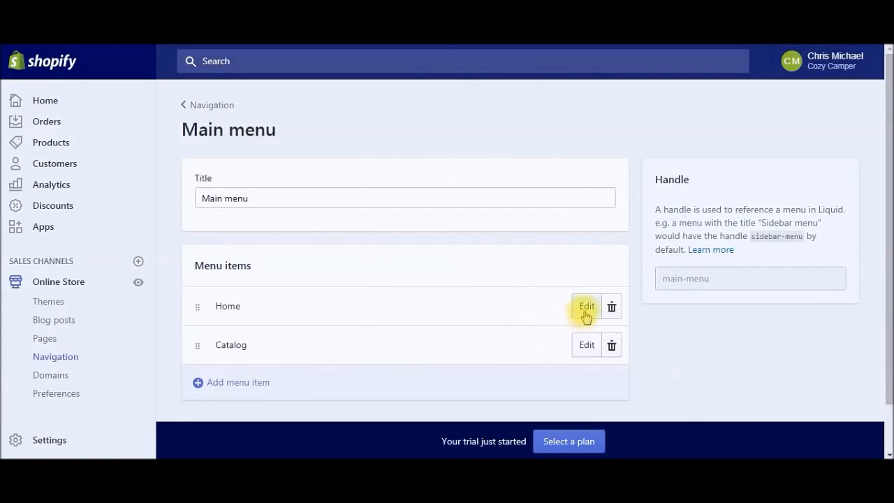
Step: Rename the main menu items Home to SHOP and Catalog to BEST SELLERS
{"action": "left_click", "coordinate": [586, 313]}
{"action": "double_click", "coordinate": [293, 253]}
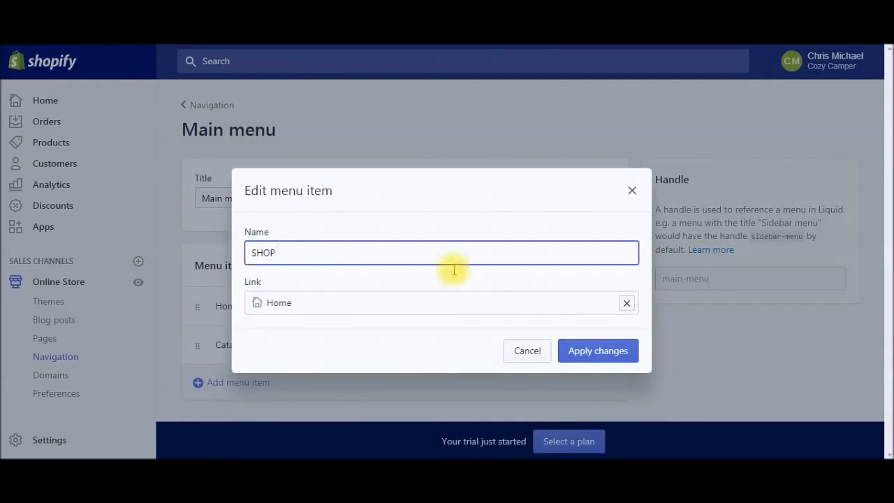
{"action": "left_click", "coordinate": [611, 356]}
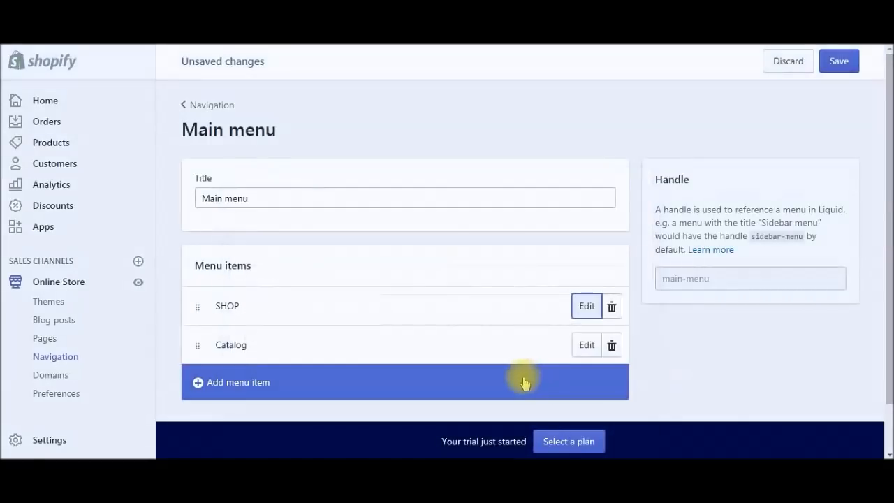
{"action": "left_click", "coordinate": [587, 346]}
{"action": "double_click", "coordinate": [334, 253]}
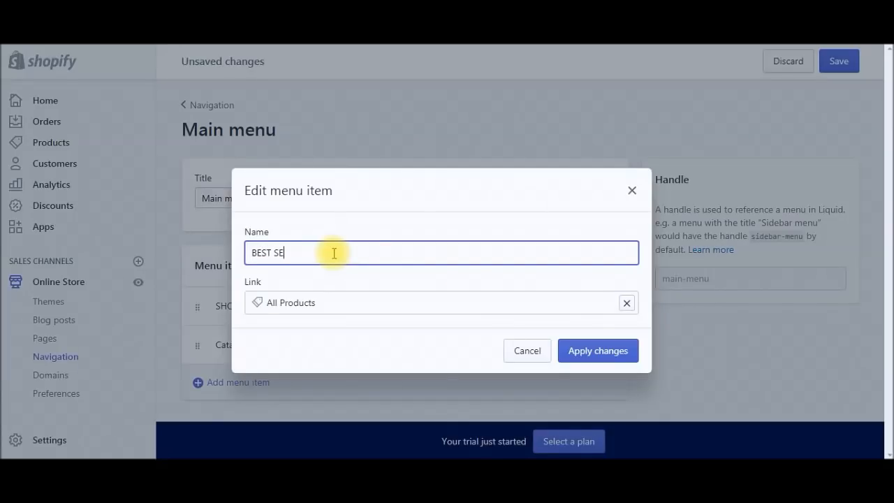
{"action": "type", "text": "BEST SELLERS"}
{"action": "left_click", "coordinate": [618, 358]}
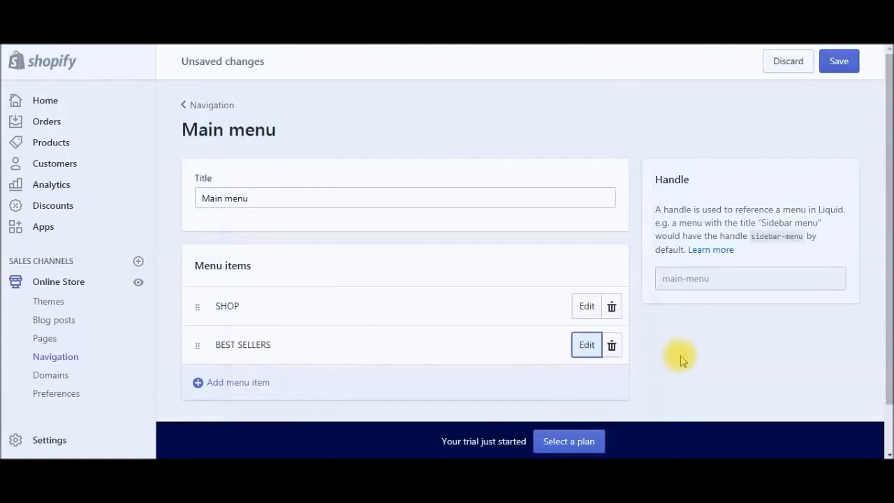
Step: Save the main menu and go to the online store's themes
{"action": "left_click", "coordinate": [846, 63]}
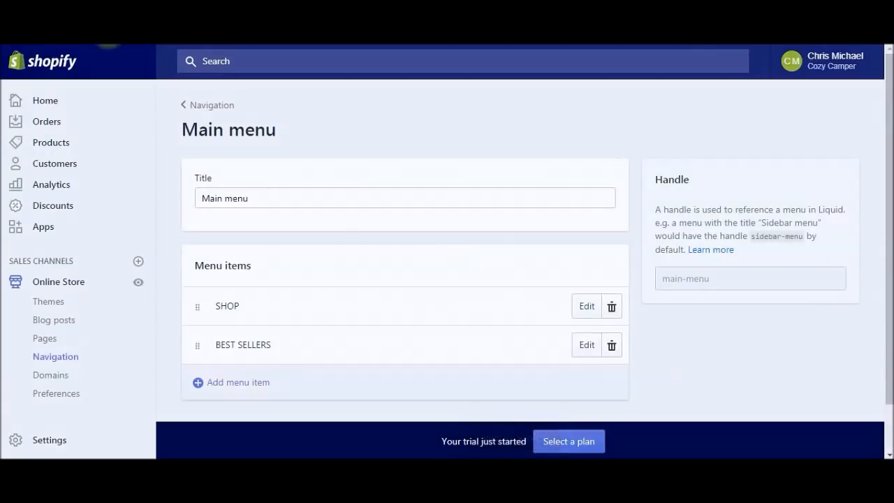
{"action": "left_click", "coordinate": [184, 105]}
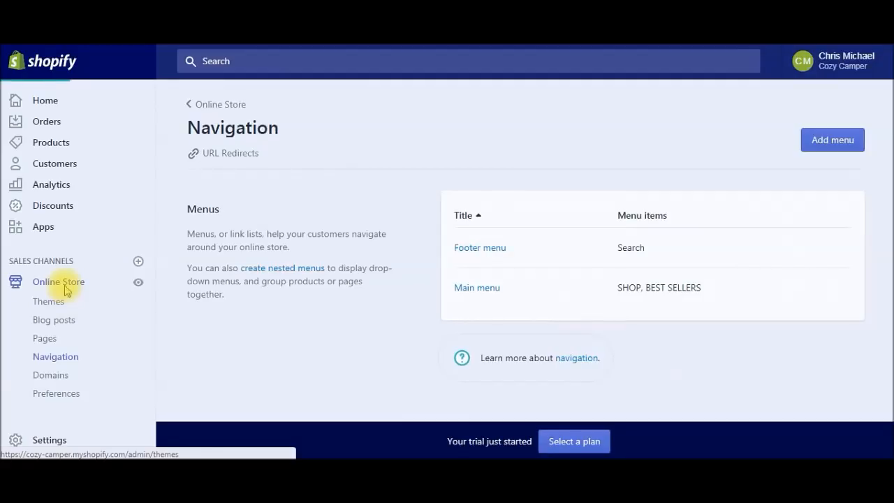
{"action": "left_click", "coordinate": [67, 291]}
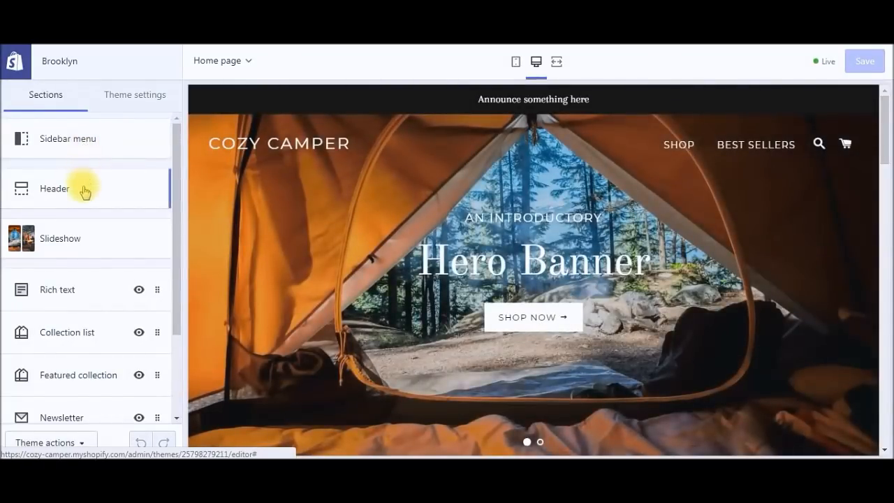
Step: Replace the Header's announcement text with 'FREE SHIPPING ON ORDERS OVER $50' and save
{"action": "left_click", "coordinate": [130, 197]}
{"action": "scroll", "coordinate": [168, 230], "scroll_direction": "down", "scroll_amount": 5}
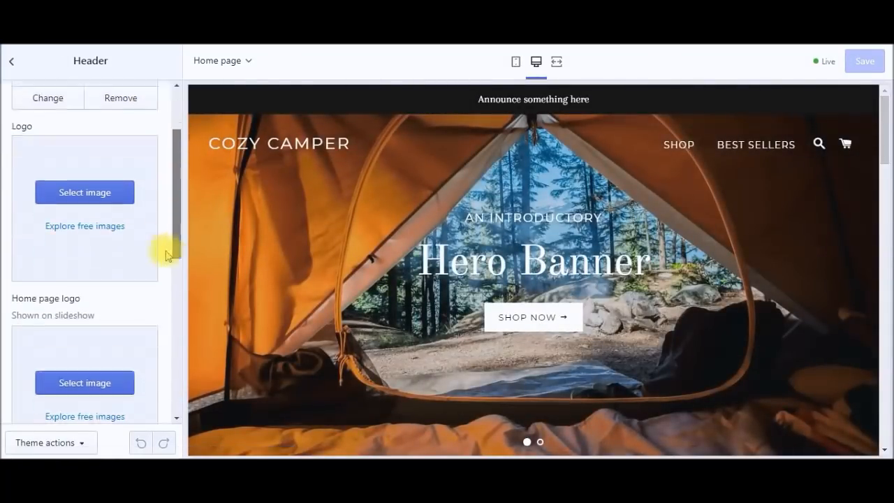
{"action": "scroll", "coordinate": [161, 299], "scroll_direction": "down", "scroll_amount": 3}
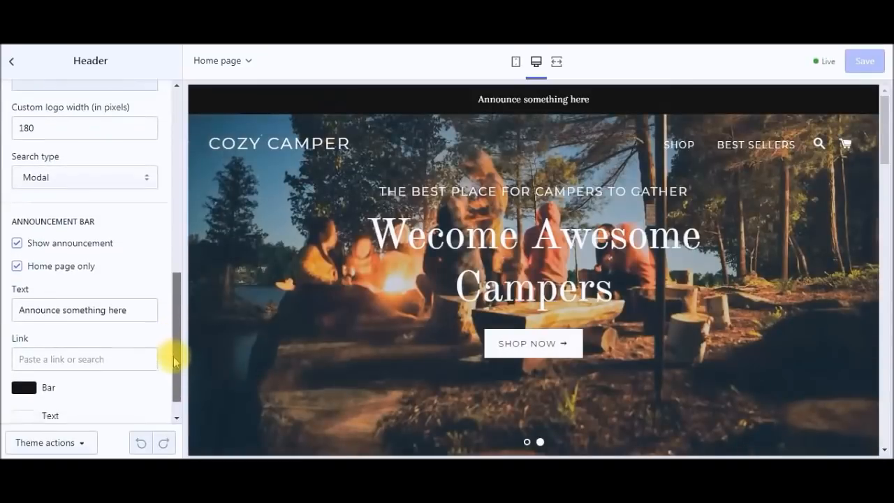
{"action": "triple_click", "coordinate": [117, 296]}
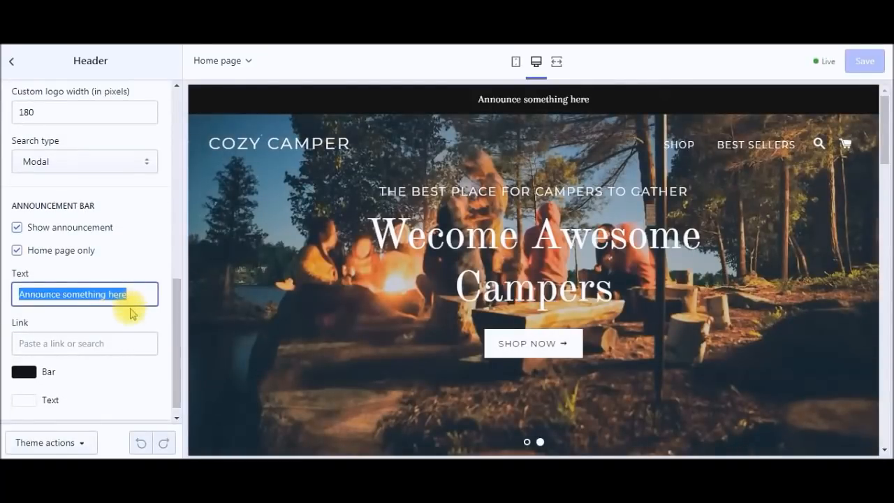
{"action": "type", "text": "FREE SHIPPIN"}
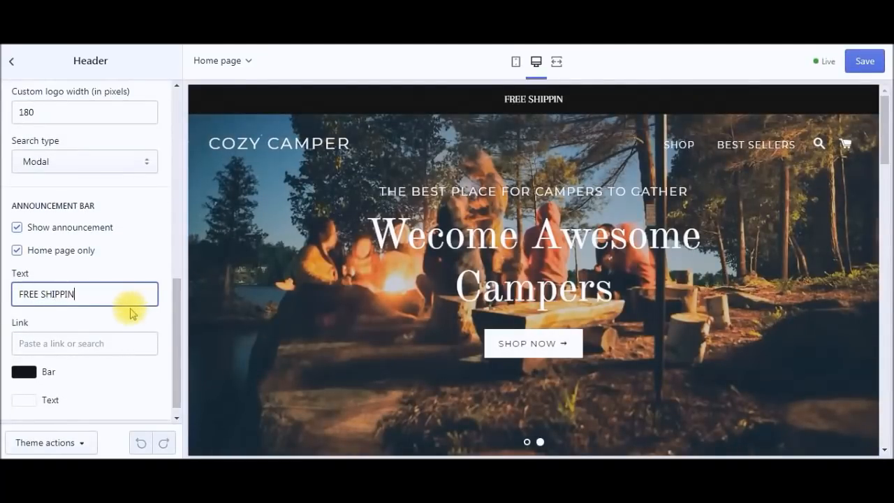
{"action": "type", "text": "G ON ORDERS "}
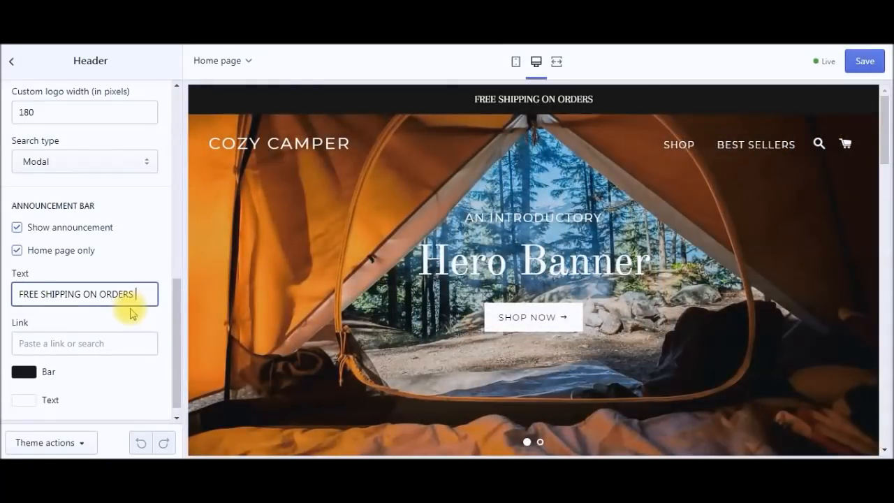
{"action": "type", "text": "OVER $"}
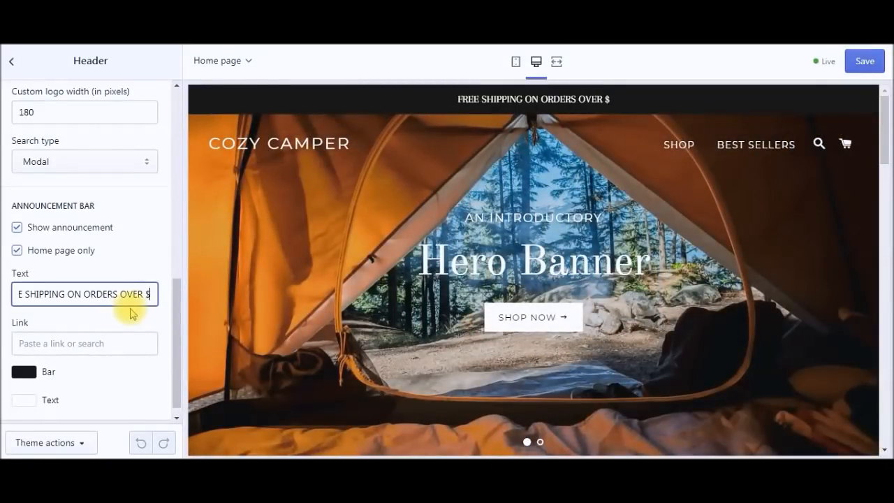
{"action": "type", "text": "50"}
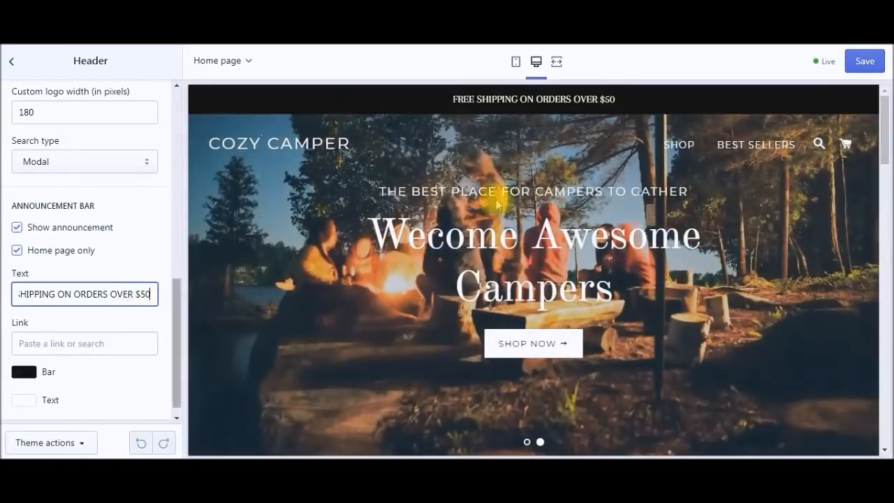
{"action": "left_click", "coordinate": [863, 61]}
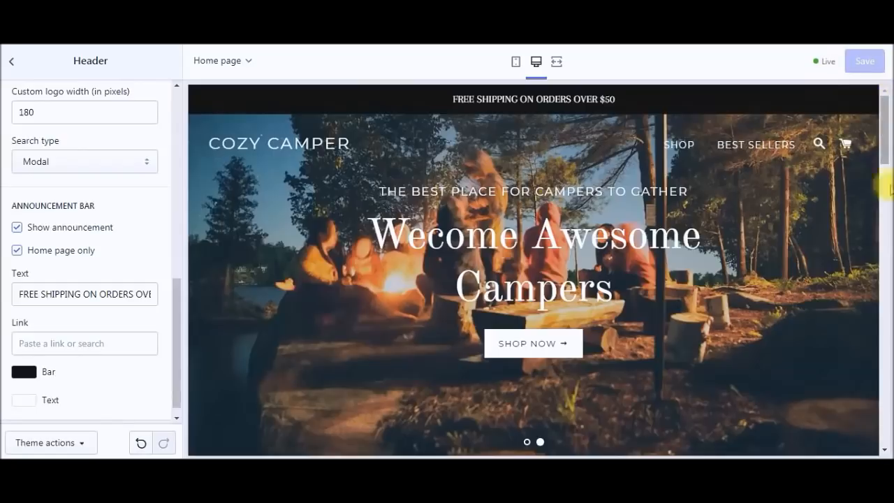
{"action": "left_click_drag", "start_coordinate": [175, 325], "coordinate": [199, 132]}
{"action": "left_click", "coordinate": [12, 62]}
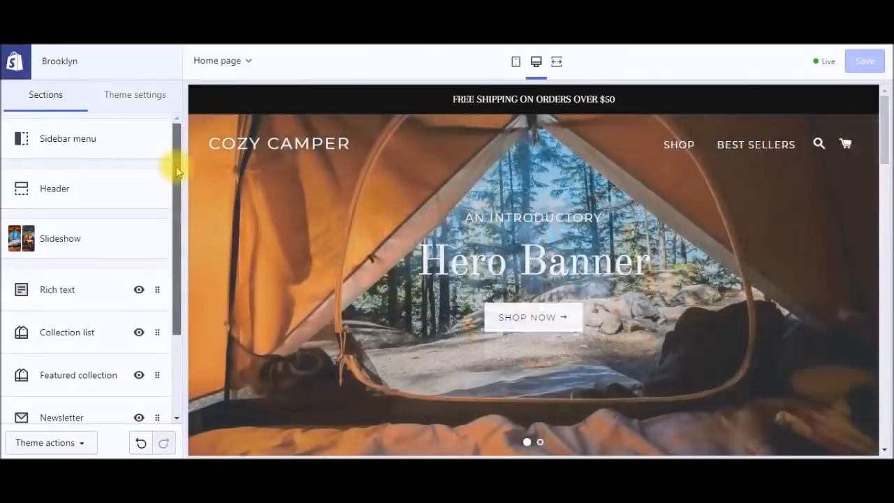
Step: Scroll through the home page sections in the Brooklyn theme preview
{"action": "left_click_drag", "start_coordinate": [176, 171], "coordinate": [176, 262]}
{"action": "left_click_drag", "start_coordinate": [884, 157], "coordinate": [887, 103]}
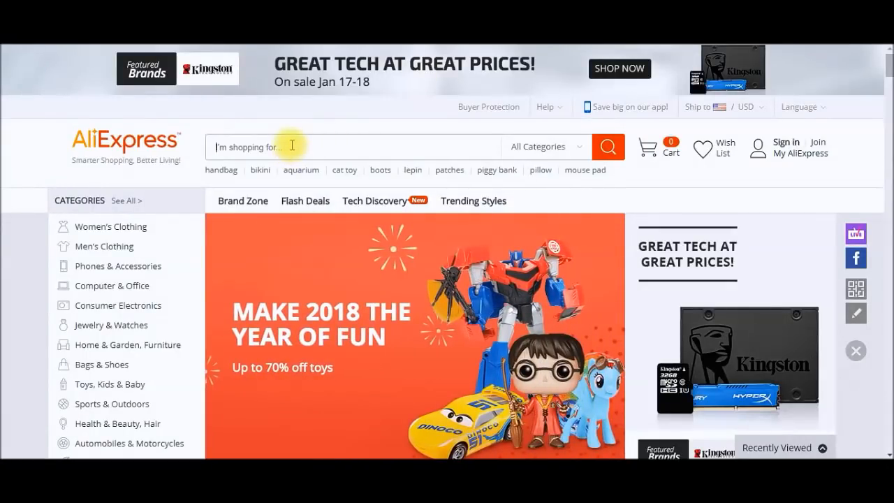
Step: Search AliExpress for 'camping', then open the Oberlo importer's Chrome Web Store page
{"action": "type", "text": "ing"}
{"action": "key", "text": "Return"}
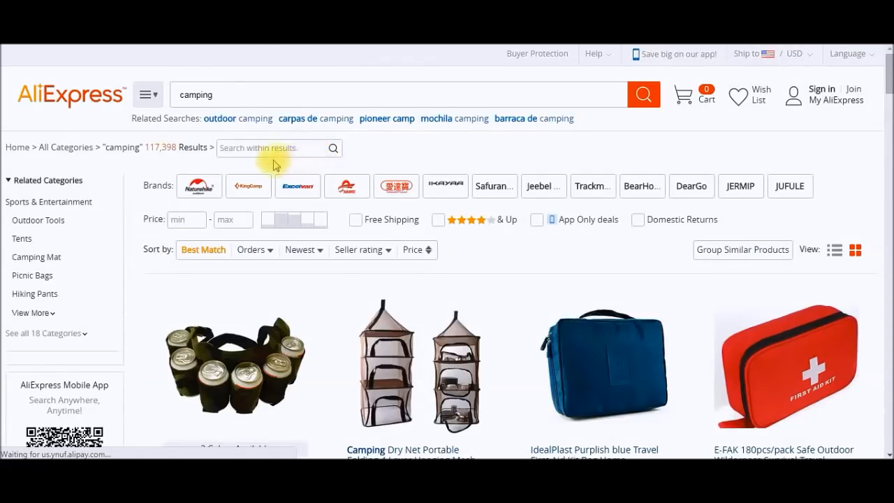
{"action": "left_click", "coordinate": [252, 253]}
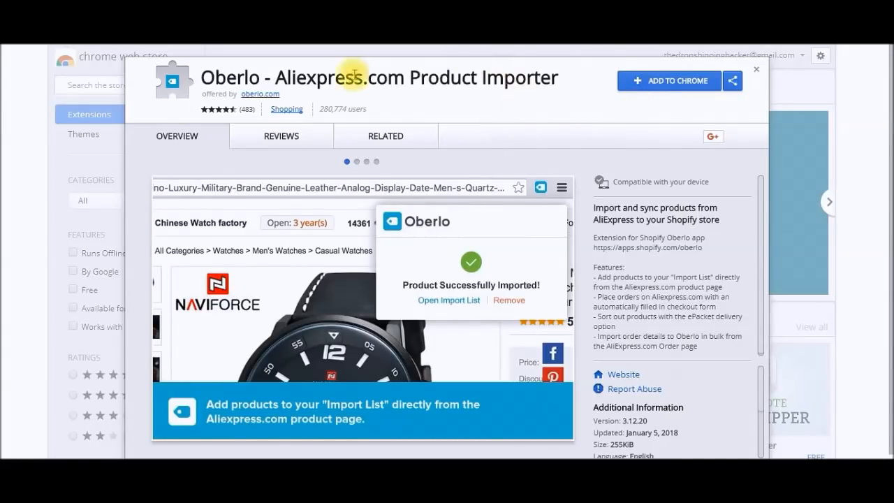
Step: Add the Oberlo AliExpress product importer extension to Chrome, confirming its permissions
{"action": "left_click", "coordinate": [683, 82]}
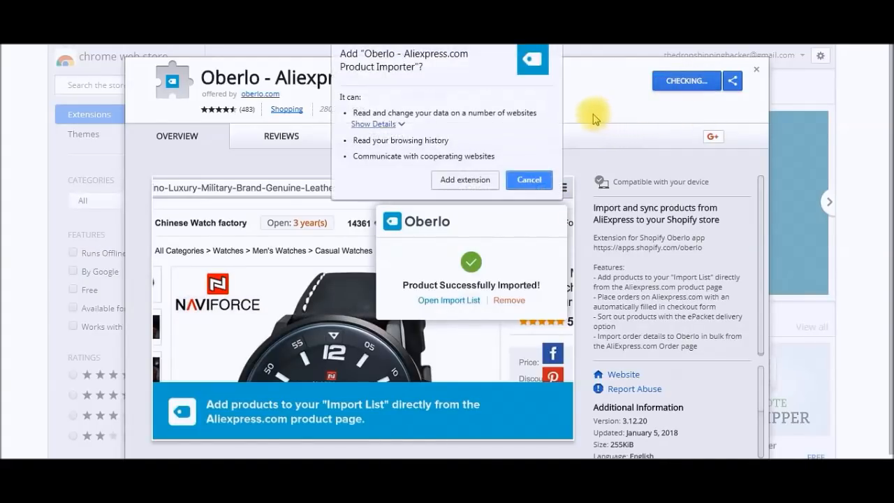
{"action": "left_click", "coordinate": [445, 179]}
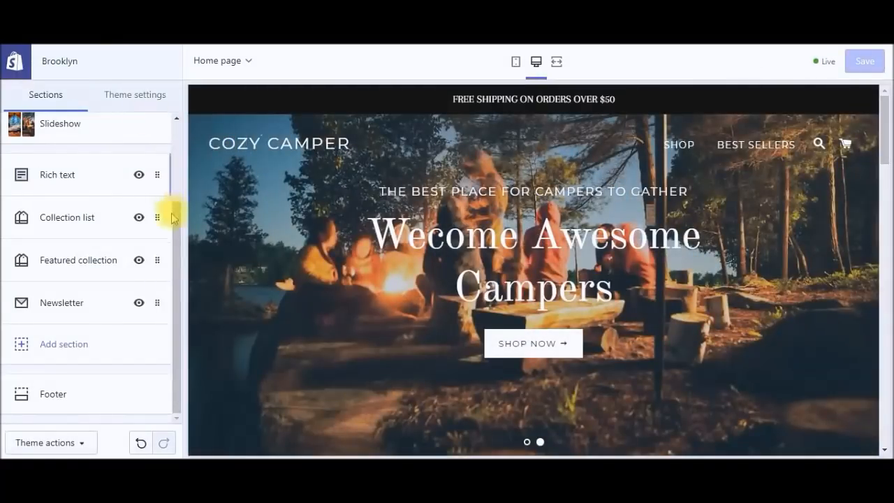
Step: Go back to the Brooklyn theme's section list, then exit the editor to bring up the unsaved-changes warning
{"action": "left_click_drag", "start_coordinate": [177, 233], "coordinate": [179, 145]}
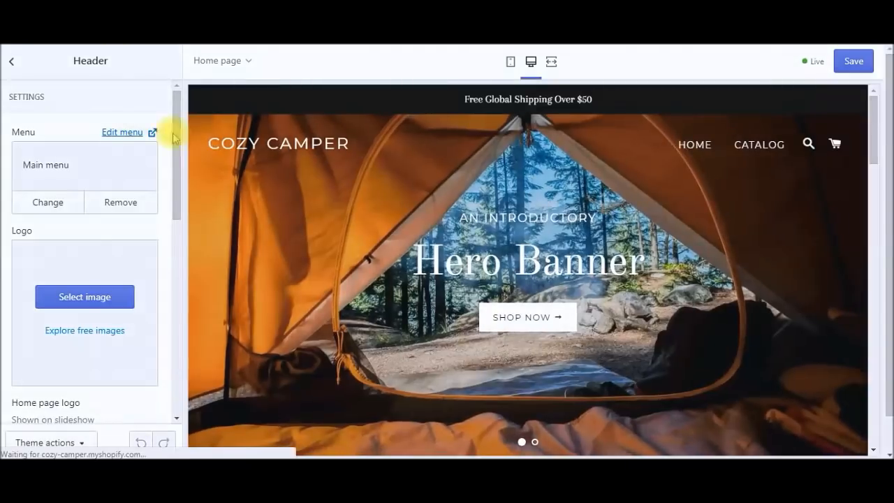
{"action": "left_click", "coordinate": [15, 61]}
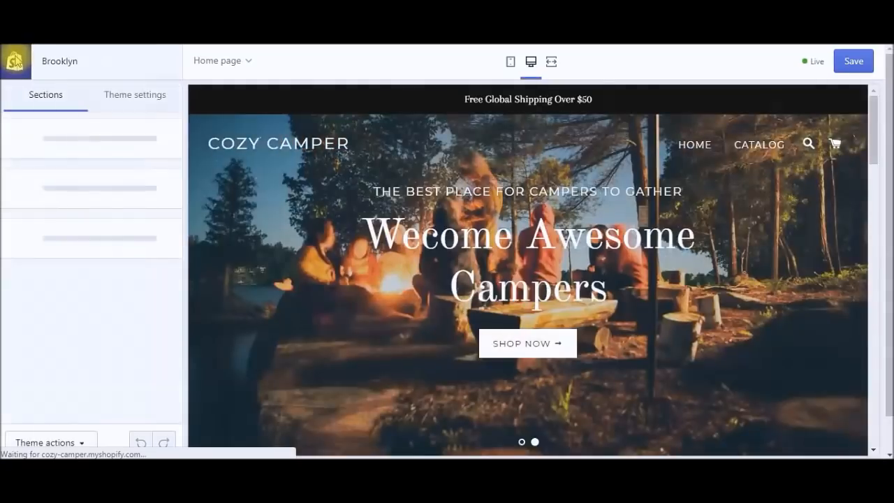
{"action": "left_click", "coordinate": [15, 61]}
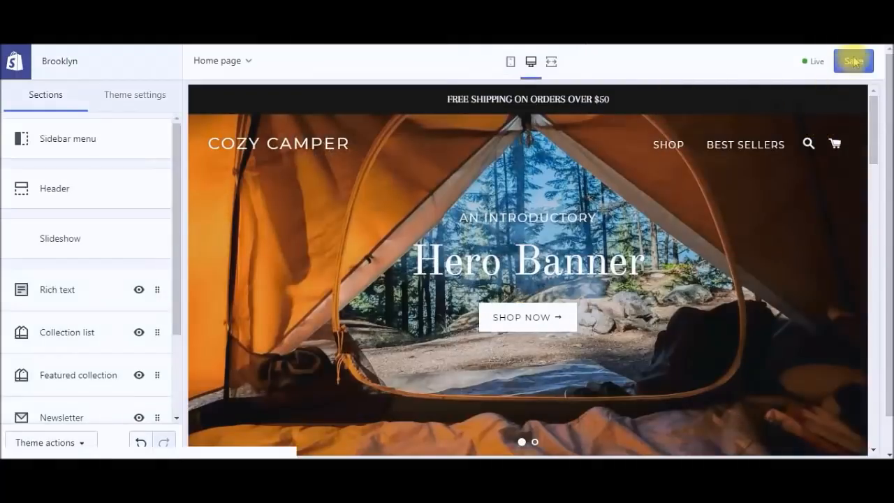
Step: Leave the theme editor despite unsaved changes and reach the Shopify App Store via Apps
{"action": "left_click", "coordinate": [854, 61]}
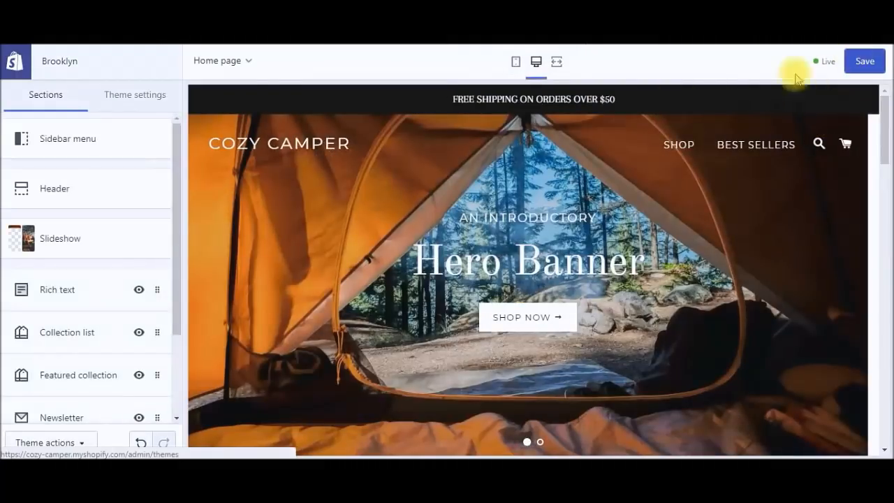
{"action": "left_click", "coordinate": [33, 65]}
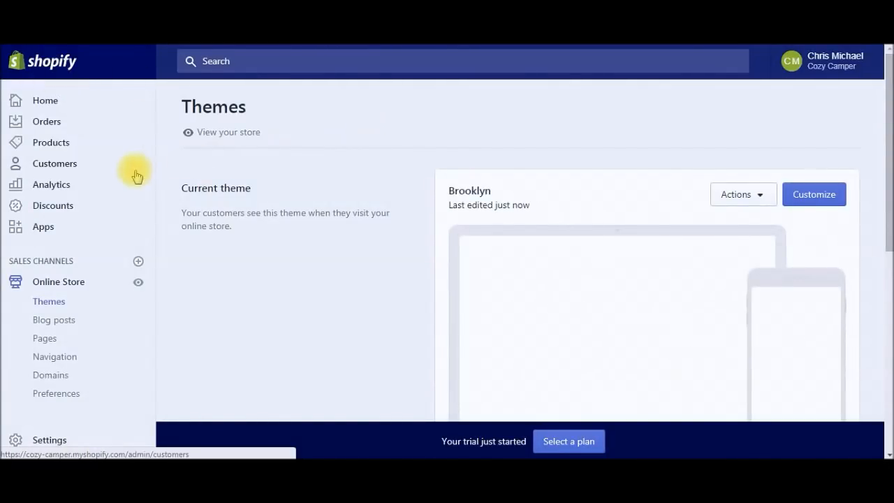
{"action": "left_click", "coordinate": [45, 230]}
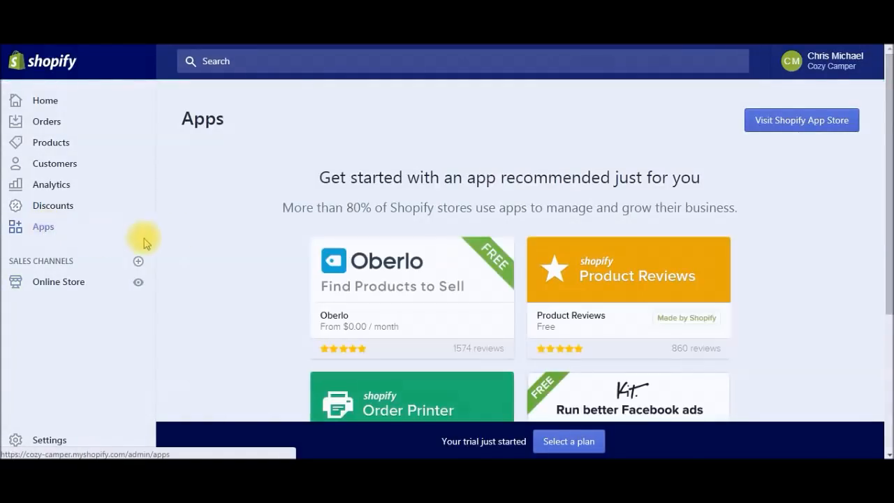
{"action": "scroll", "coordinate": [365, 183], "scroll_direction": "down", "scroll_amount": 1}
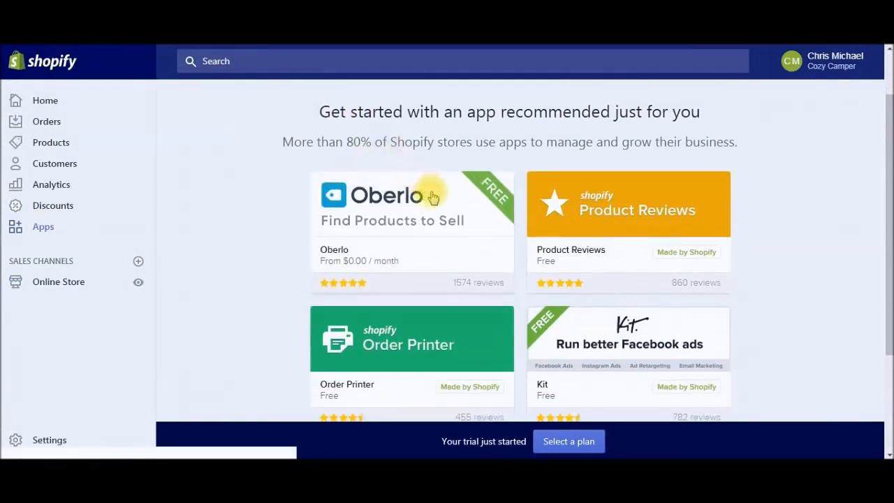
{"action": "scroll", "coordinate": [449, 193], "scroll_direction": "up", "scroll_amount": 1}
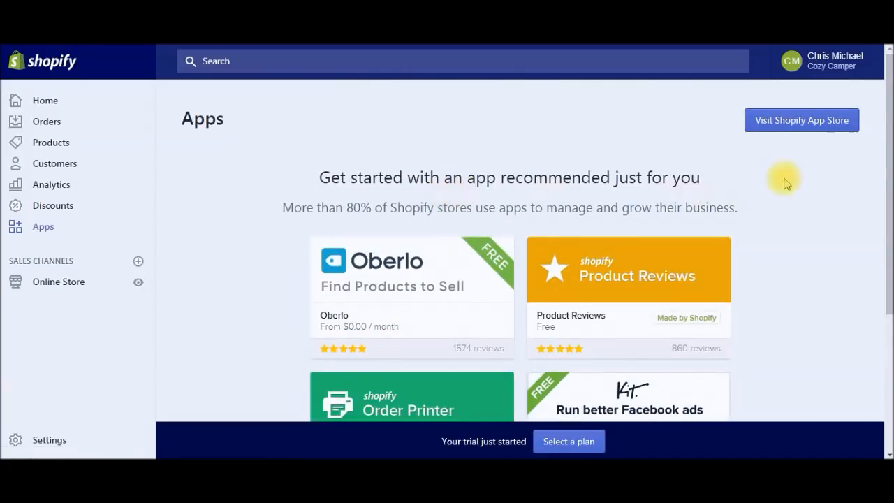
{"action": "left_click", "coordinate": [789, 120]}
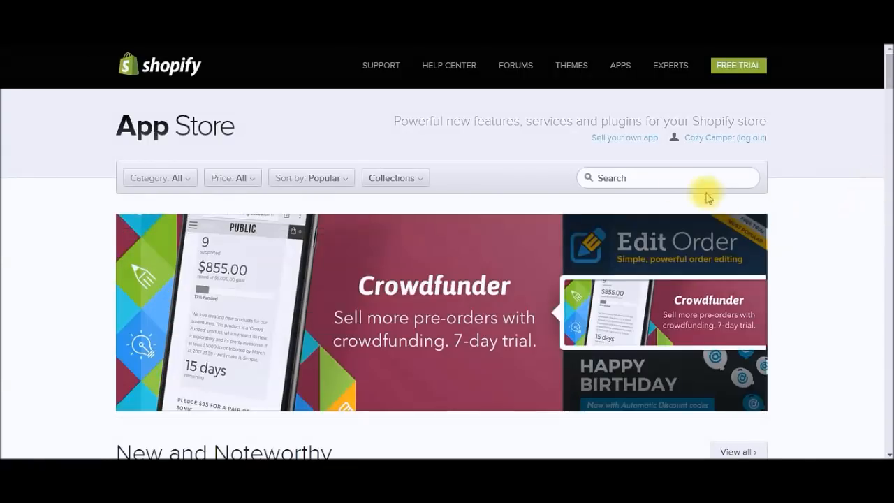
Step: Search the App Store for 'oberlo' and install the Oberlo app on the Cozy Camper store
{"action": "left_click", "coordinate": [659, 181]}
{"action": "type", "text": "oberlo"}
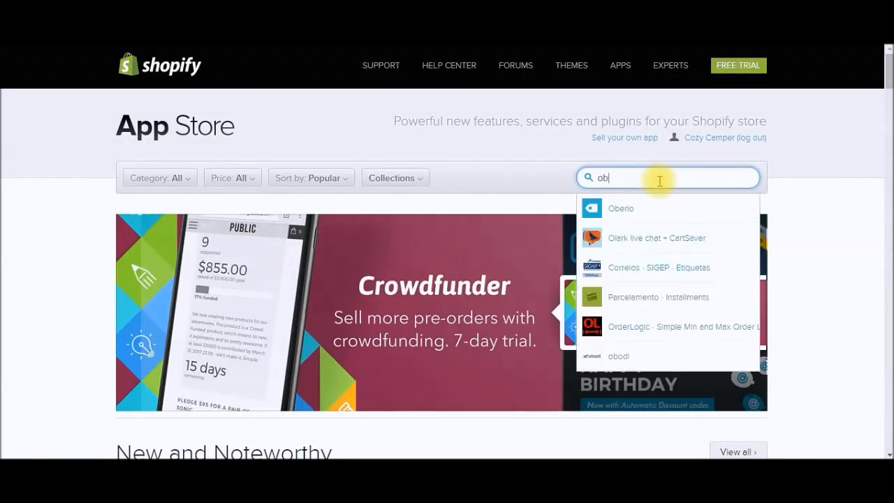
{"action": "left_click", "coordinate": [634, 209]}
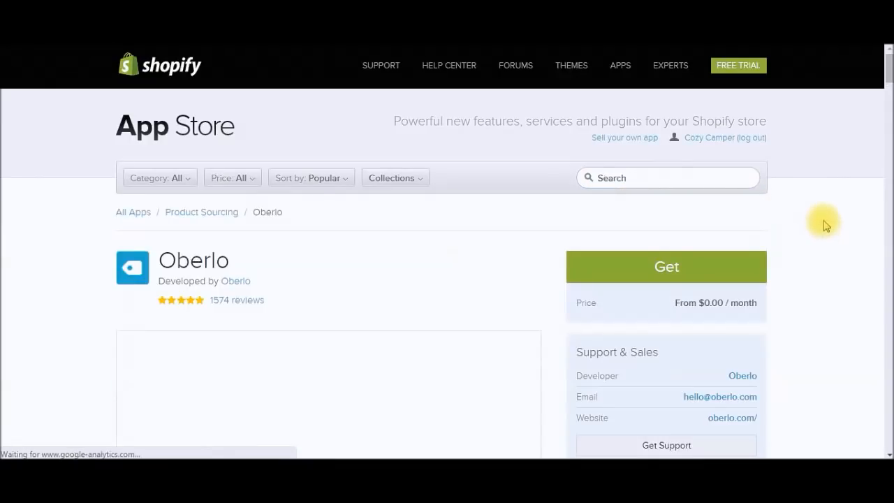
{"action": "left_click", "coordinate": [686, 273]}
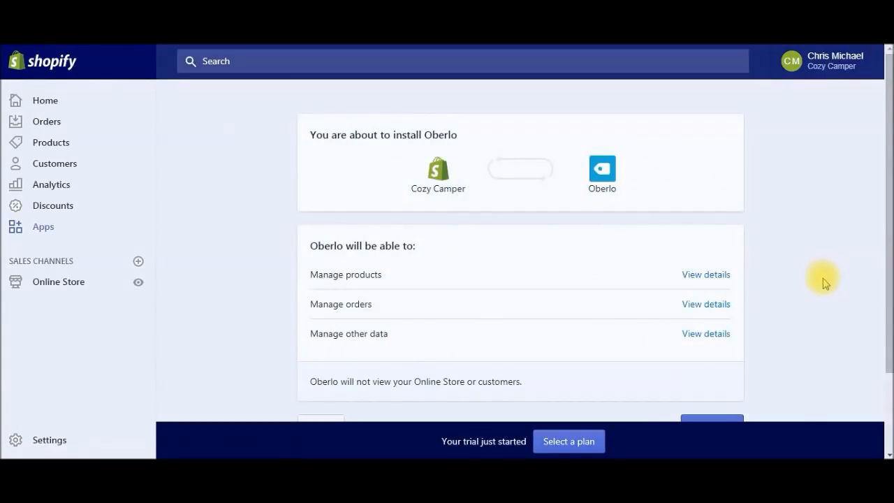
{"action": "left_click_drag", "start_coordinate": [884, 190], "coordinate": [887, 234]}
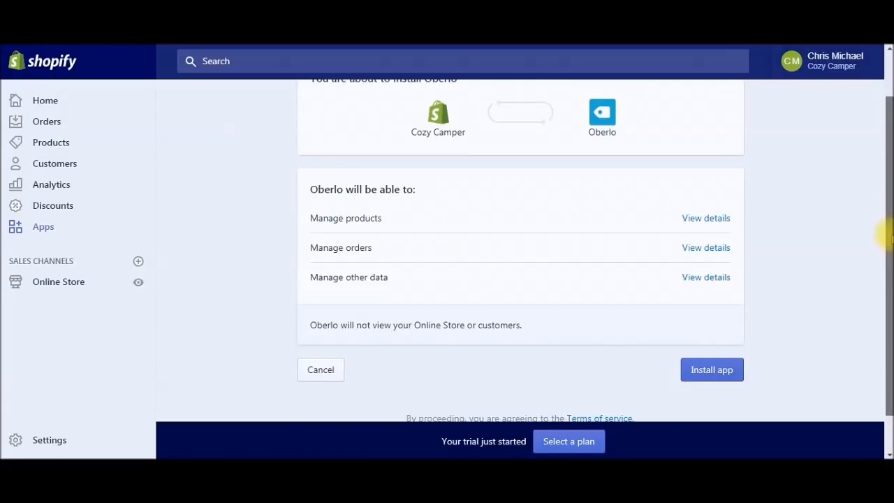
{"action": "left_click_drag", "start_coordinate": [888, 237], "coordinate": [888, 236]}
{"action": "left_click", "coordinate": [712, 372]}
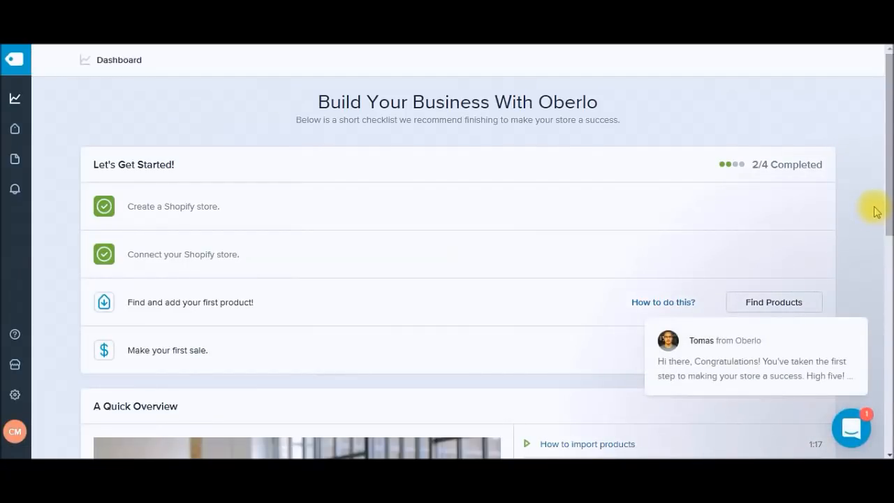
Step: Scroll back to the AliExpress camping search results sorted by orders
{"action": "left_click_drag", "start_coordinate": [888, 201], "coordinate": [886, 424]}
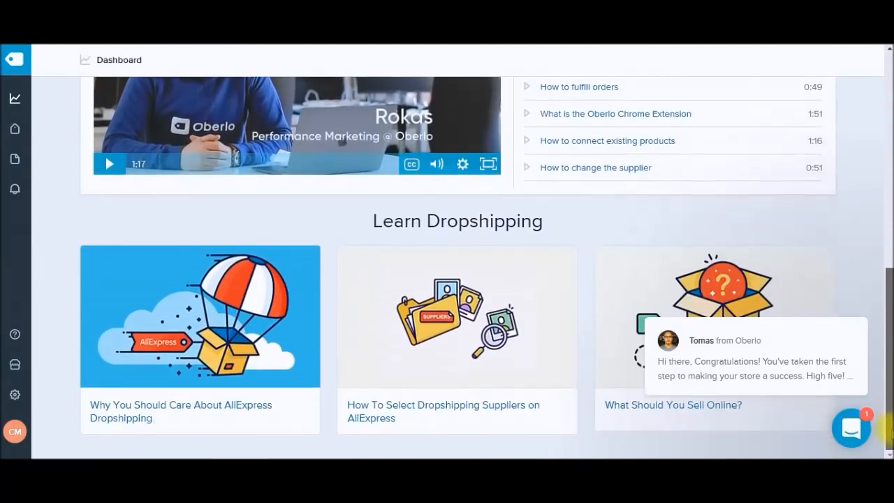
{"action": "left_click_drag", "start_coordinate": [885, 378], "coordinate": [890, 231]}
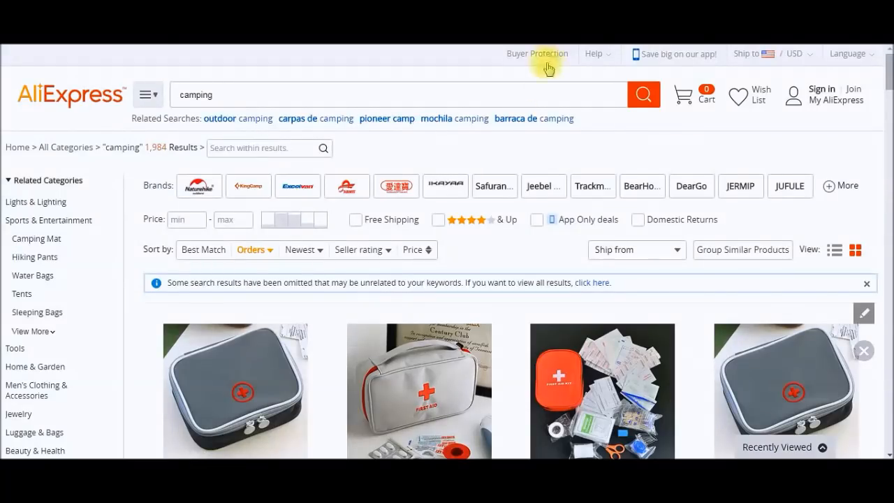
Step: Browse the camping results, closing the cleat gripper product page opened by mistake
{"action": "left_click_drag", "start_coordinate": [882, 84], "coordinate": [883, 108]}
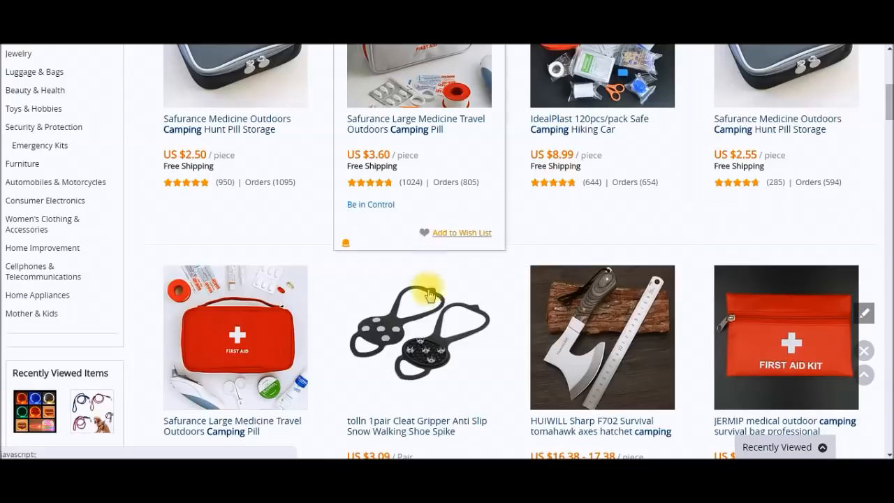
{"action": "scroll", "coordinate": [485, 345], "scroll_direction": "down", "scroll_amount": 2}
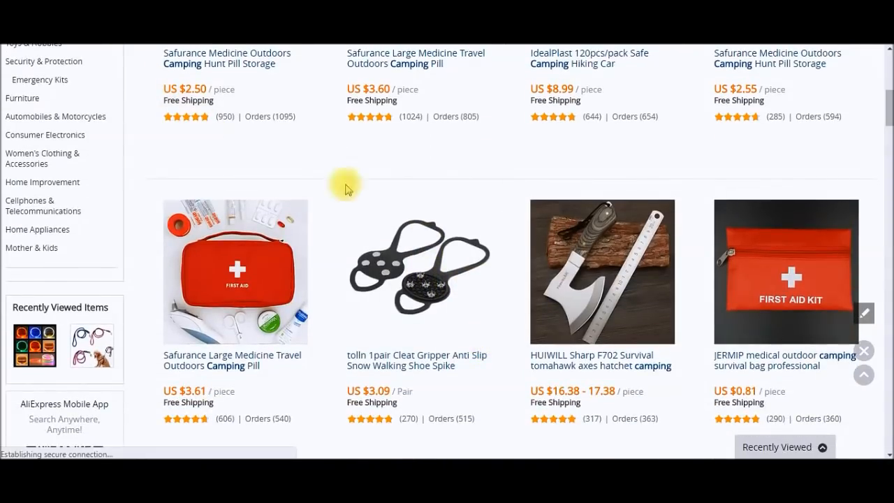
{"action": "left_click", "coordinate": [480, 266]}
{"action": "key", "text": "ctrl+w"}
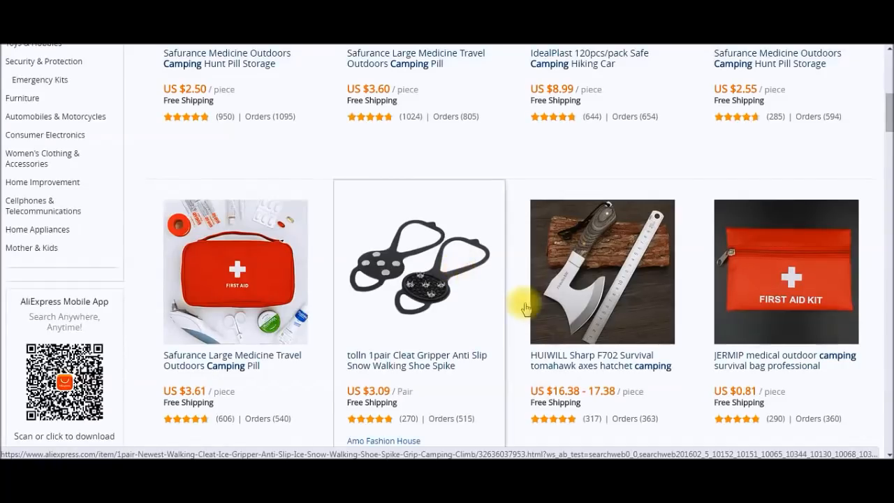
{"action": "scroll", "coordinate": [498, 339], "scroll_direction": "down", "scroll_amount": 2}
{"action": "left_click", "coordinate": [470, 264]}
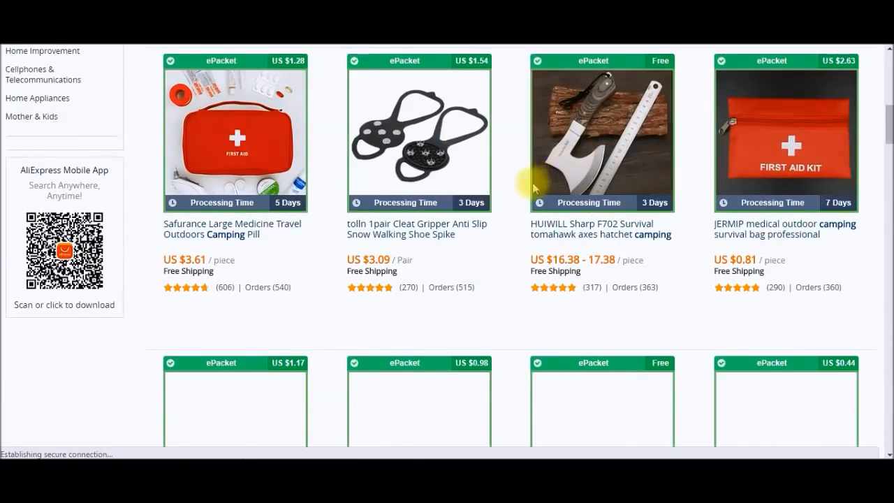
{"action": "scroll", "coordinate": [533, 188], "scroll_direction": "up", "scroll_amount": 2}
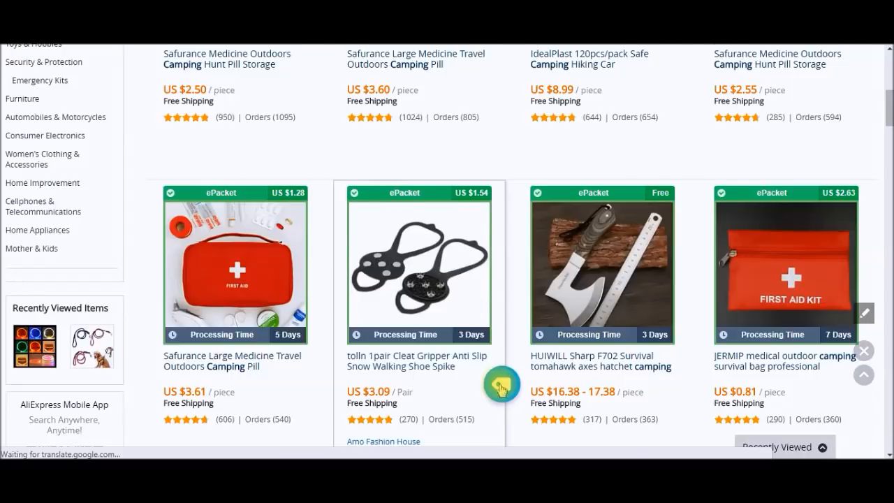
{"action": "scroll", "coordinate": [501, 388], "scroll_direction": "up", "scroll_amount": 3}
{"action": "scroll", "coordinate": [497, 385], "scroll_direction": "down", "scroll_amount": 3}
{"action": "scroll", "coordinate": [500, 389], "scroll_direction": "down", "scroll_amount": 8}
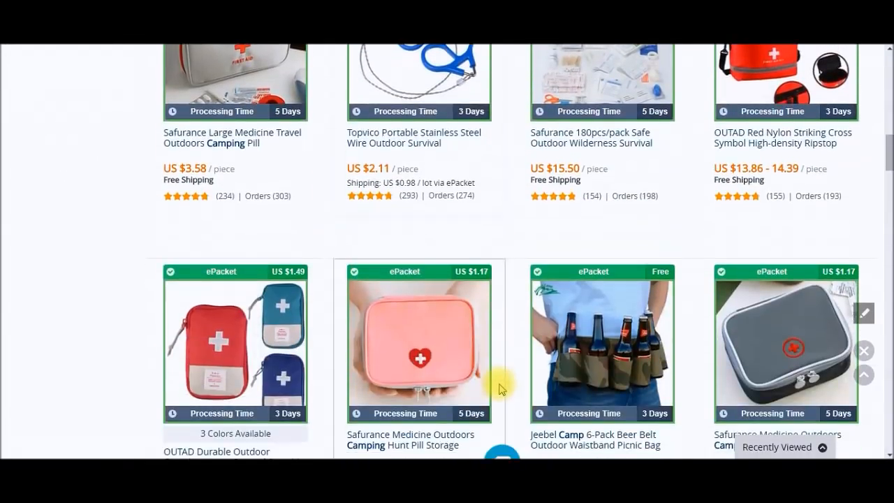
{"action": "scroll", "coordinate": [500, 389], "scroll_direction": "down", "scroll_amount": 5}
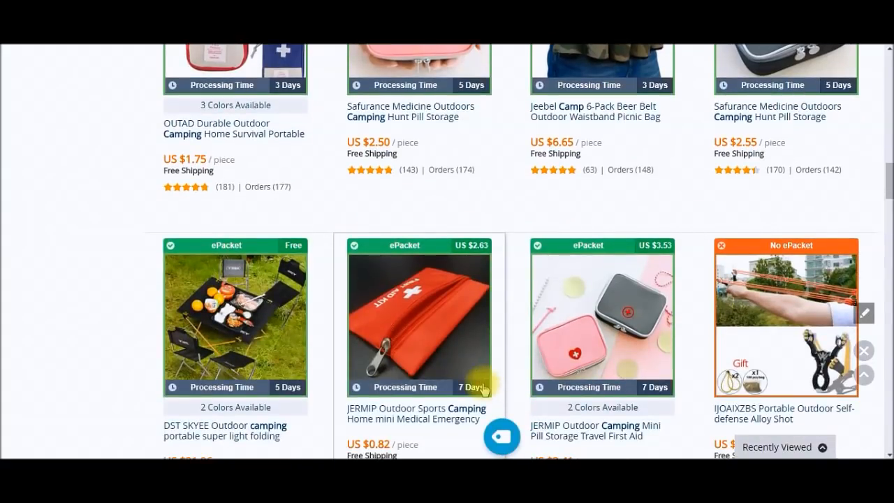
{"action": "scroll", "coordinate": [288, 275], "scroll_direction": "down", "scroll_amount": 1}
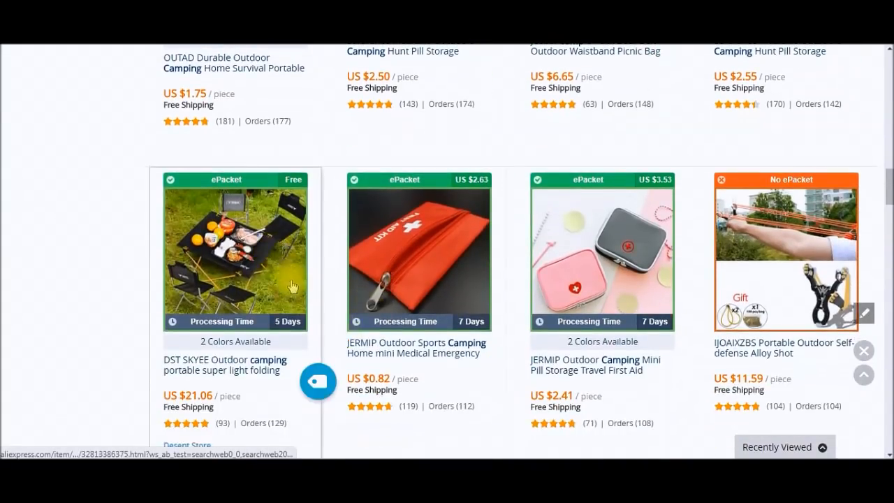
Step: Import the folding camping table, beer belt and 180-piece first aid kit, then open the import list
{"action": "left_click", "coordinate": [318, 380]}
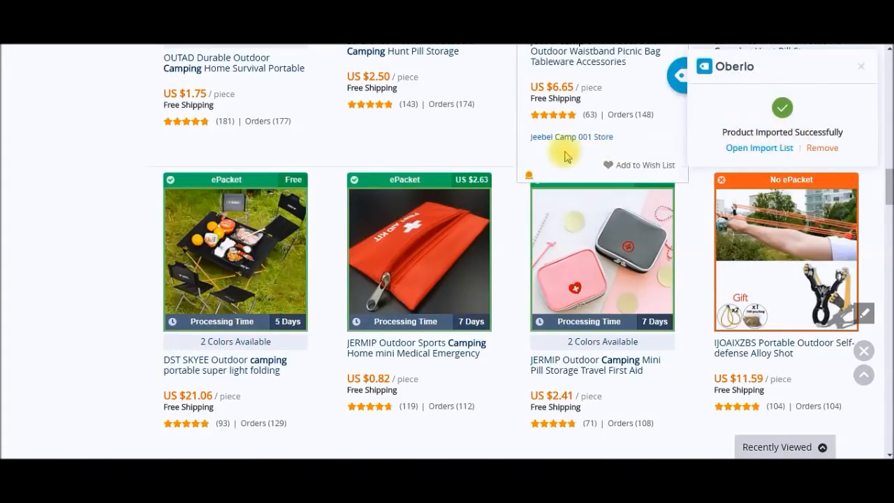
{"action": "scroll", "coordinate": [486, 226], "scroll_direction": "down", "scroll_amount": 3}
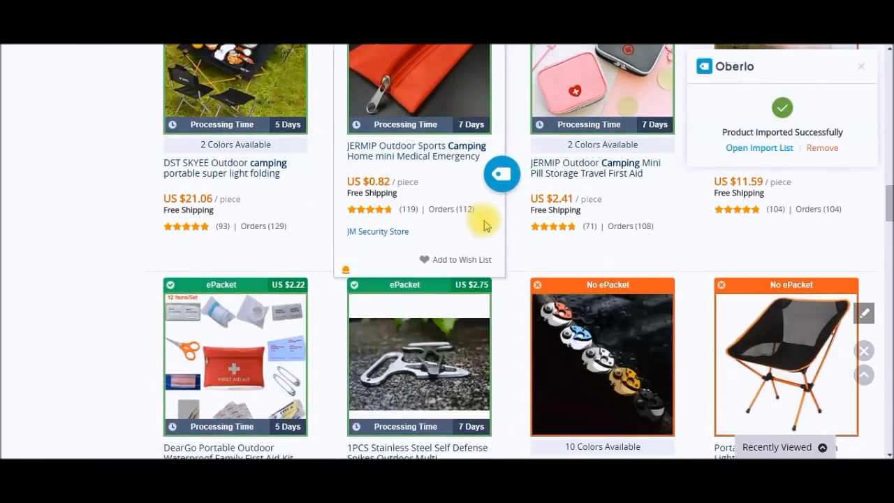
{"action": "scroll", "coordinate": [487, 226], "scroll_direction": "down", "scroll_amount": 3}
{"action": "scroll", "coordinate": [486, 226], "scroll_direction": "down", "scroll_amount": 2}
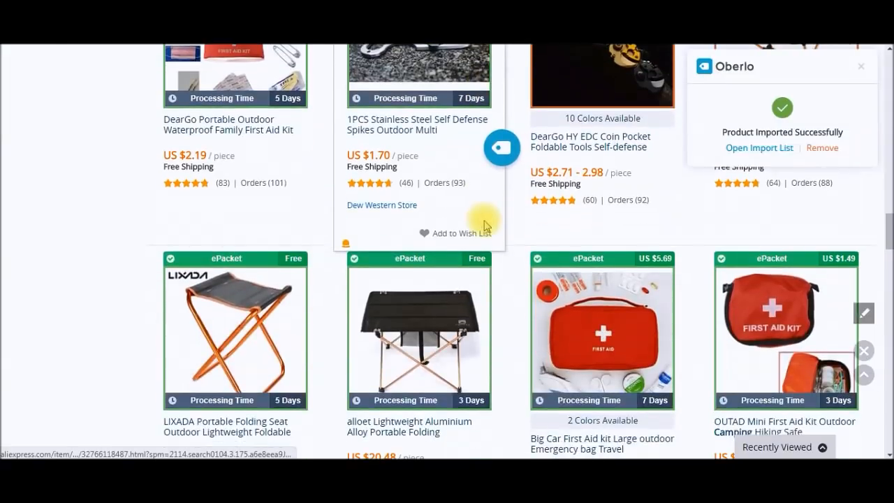
{"action": "scroll", "coordinate": [486, 225], "scroll_direction": "down", "scroll_amount": 1}
{"action": "scroll", "coordinate": [486, 226], "scroll_direction": "up", "scroll_amount": 6}
{"action": "scroll", "coordinate": [486, 226], "scroll_direction": "up", "scroll_amount": 7}
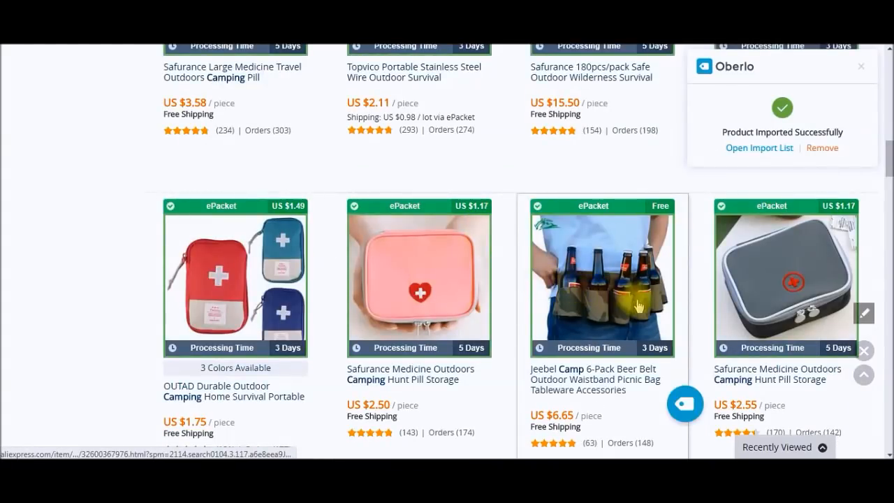
{"action": "left_click", "coordinate": [683, 402]}
{"action": "scroll", "coordinate": [609, 319], "scroll_direction": "up", "scroll_amount": 5}
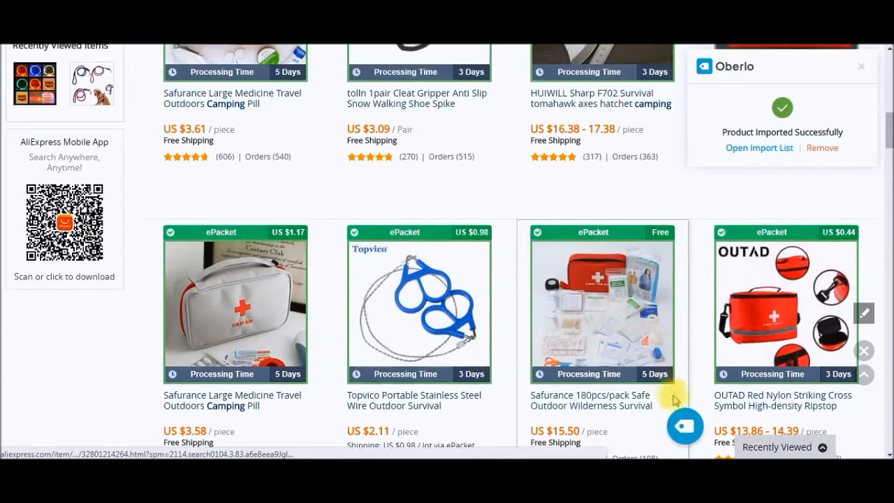
{"action": "left_click", "coordinate": [684, 426]}
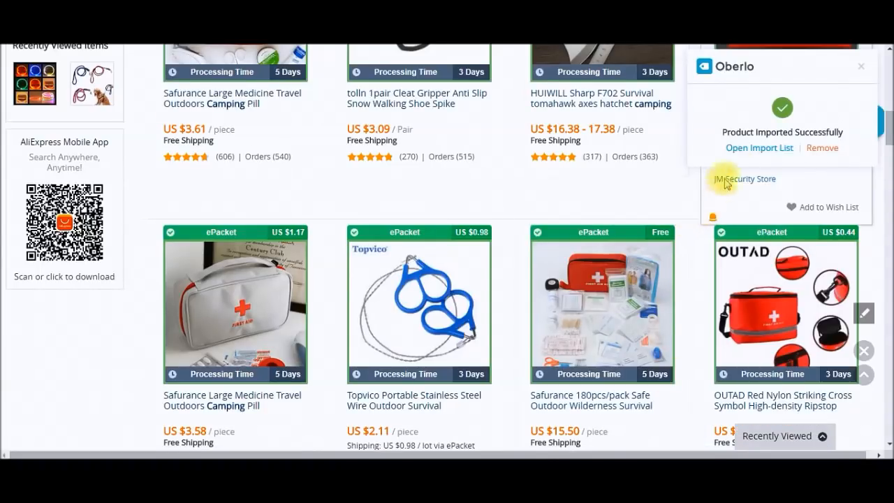
{"action": "left_click", "coordinate": [745, 155]}
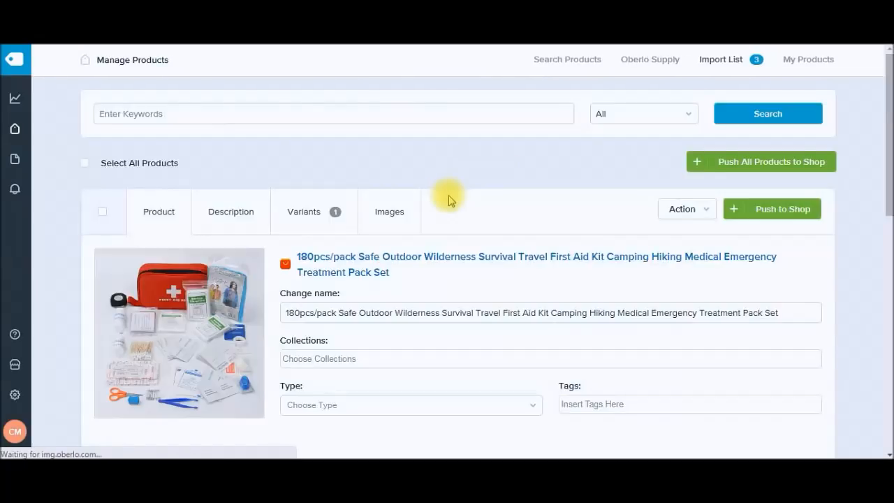
{"action": "left_click_drag", "start_coordinate": [889, 145], "coordinate": [885, 175]}
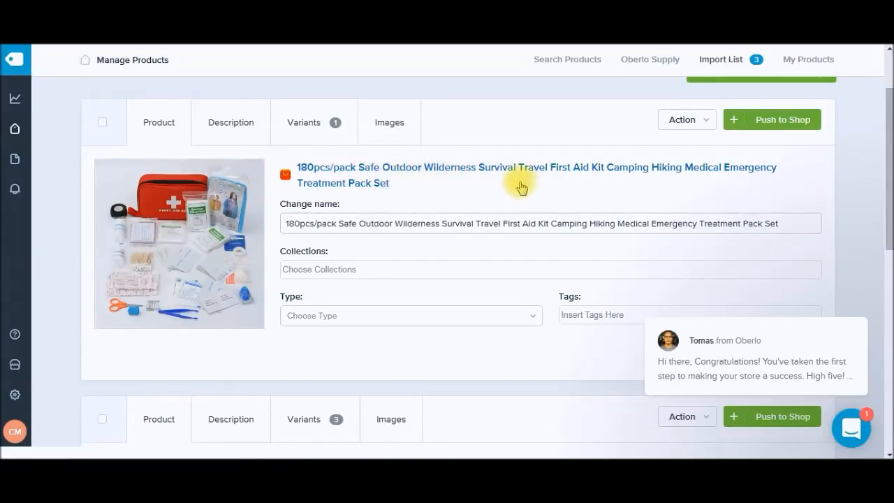
{"action": "left_click_drag", "start_coordinate": [887, 198], "coordinate": [887, 265]}
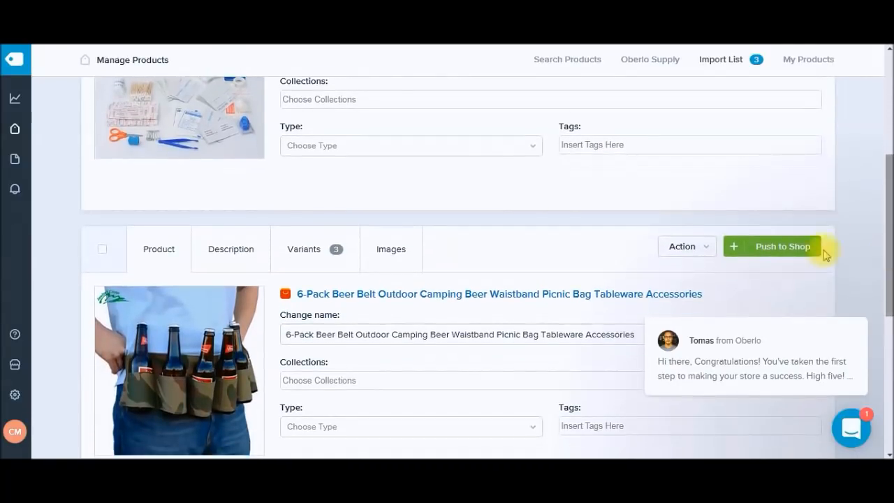
Step: Read the beer belt's description, switching to its product details and back
{"action": "left_click", "coordinate": [204, 257]}
{"action": "scroll", "coordinate": [170, 326], "scroll_direction": "down", "scroll_amount": 3}
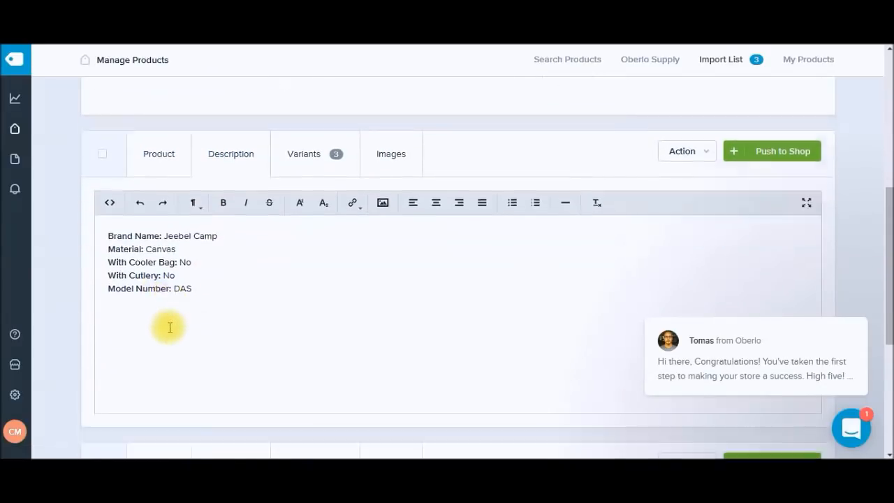
{"action": "scroll", "coordinate": [170, 328], "scroll_direction": "up", "scroll_amount": 1}
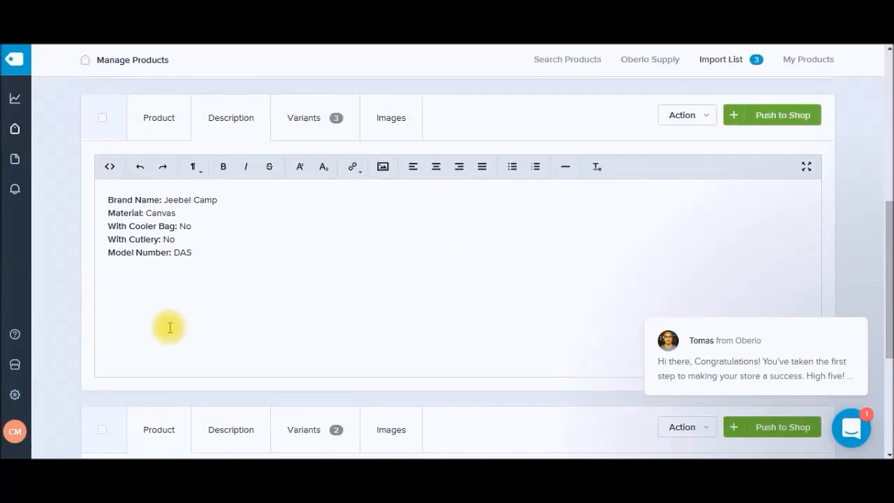
{"action": "left_click", "coordinate": [162, 126]}
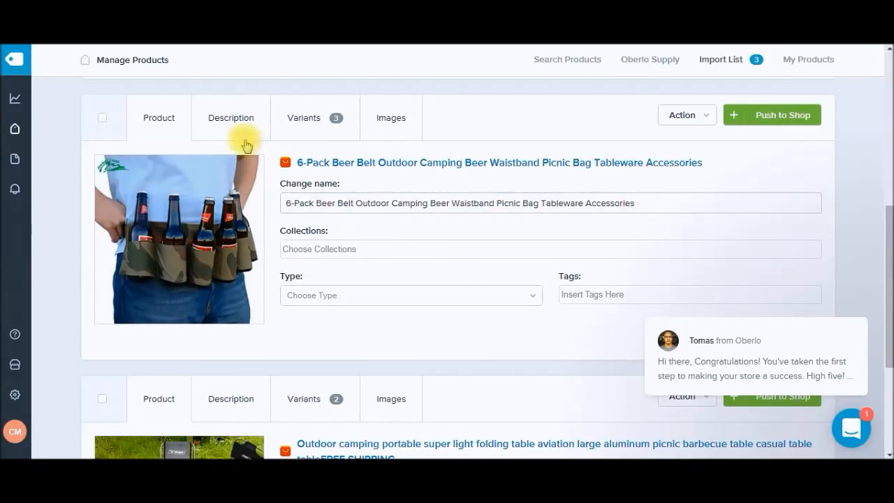
{"action": "left_click", "coordinate": [234, 117]}
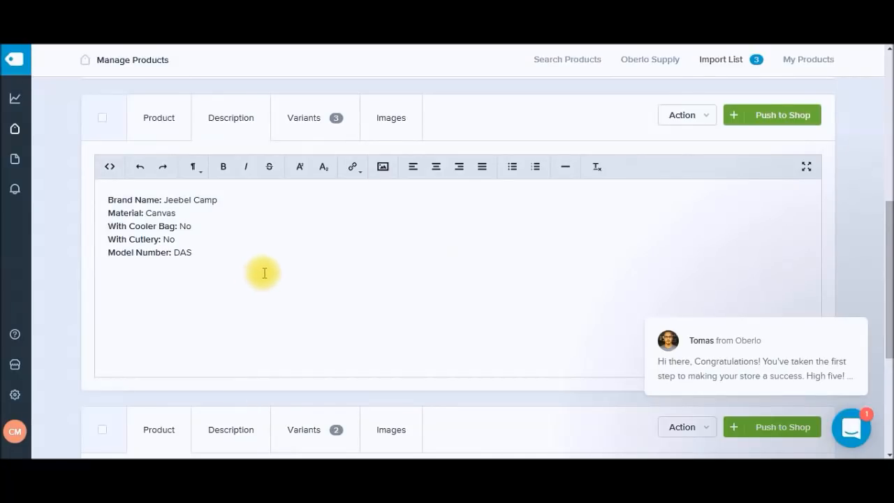
Step: Check the beer belt's images and its Blue, Black and Army Green variants priced at 13.30
{"action": "left_click", "coordinate": [293, 127]}
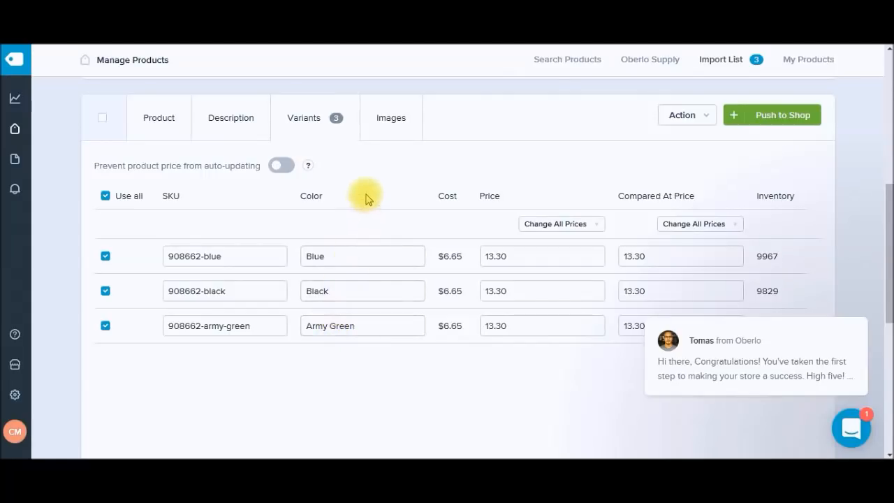
{"action": "left_click", "coordinate": [395, 134]}
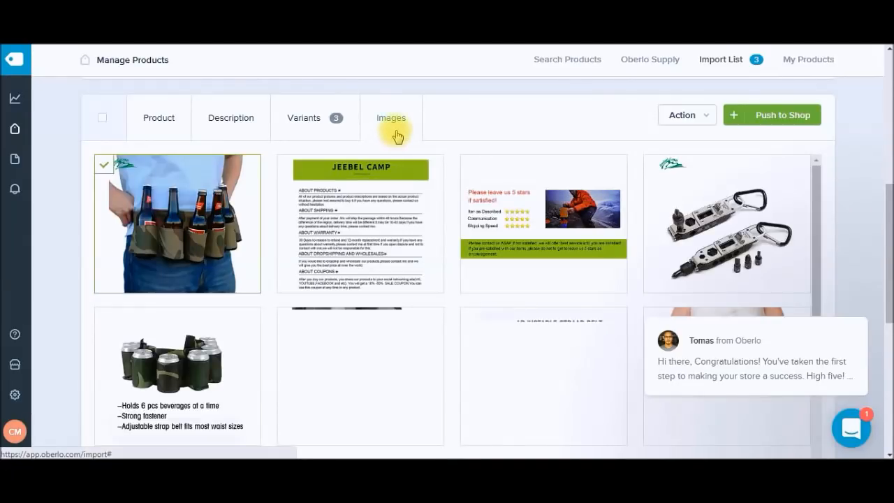
{"action": "scroll", "coordinate": [396, 185], "scroll_direction": "down", "scroll_amount": 1}
{"action": "scroll", "coordinate": [395, 183], "scroll_direction": "down", "scroll_amount": 1}
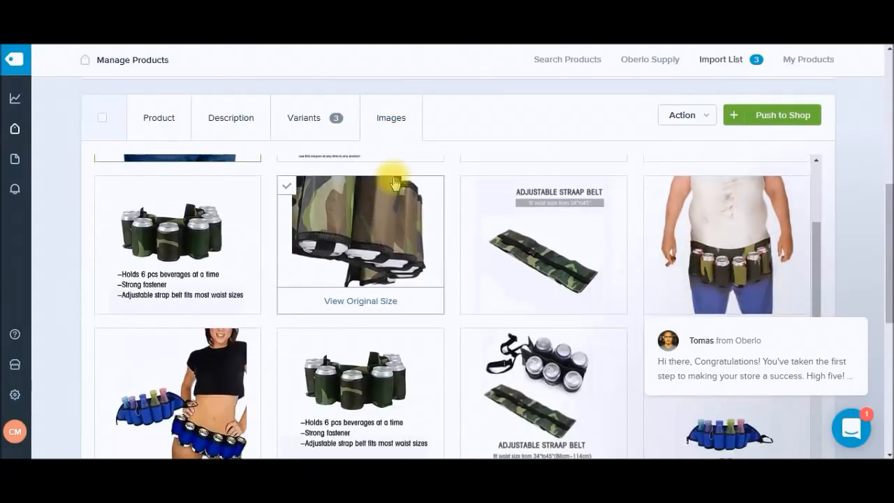
{"action": "scroll", "coordinate": [395, 183], "scroll_direction": "down", "scroll_amount": 2}
{"action": "scroll", "coordinate": [396, 183], "scroll_direction": "up", "scroll_amount": 4}
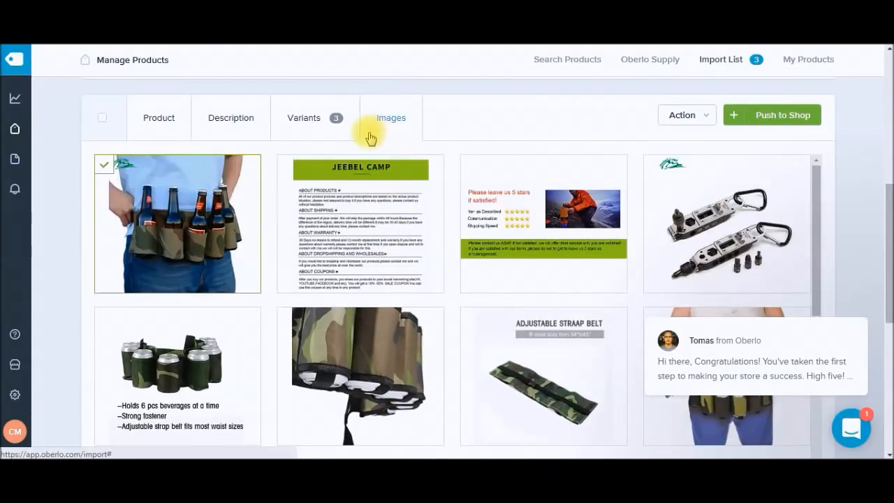
{"action": "left_click", "coordinate": [307, 136]}
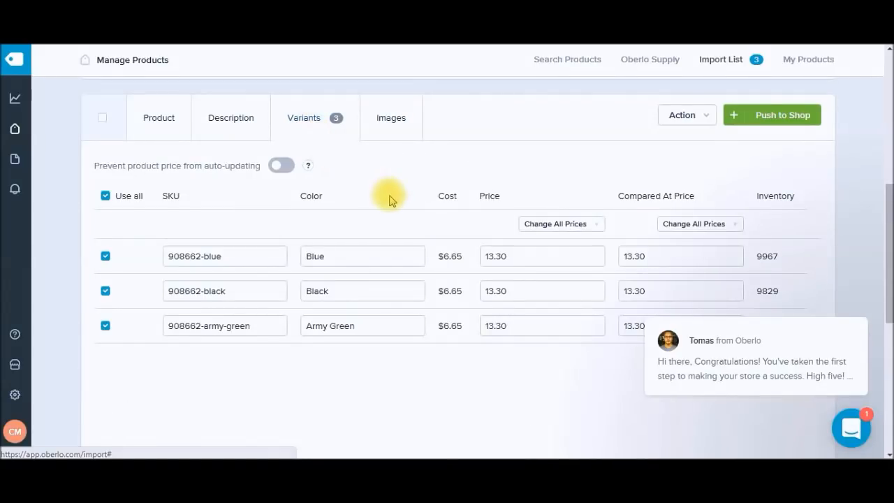
{"action": "scroll", "coordinate": [398, 202], "scroll_direction": "down", "scroll_amount": 1}
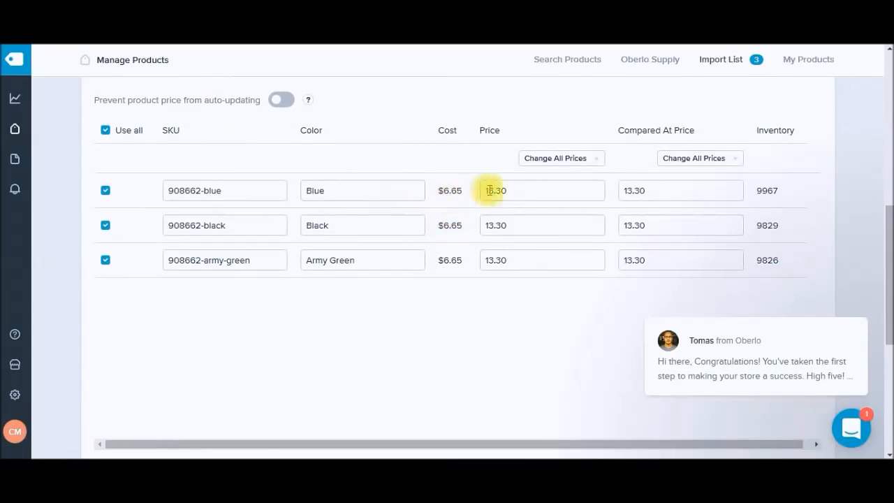
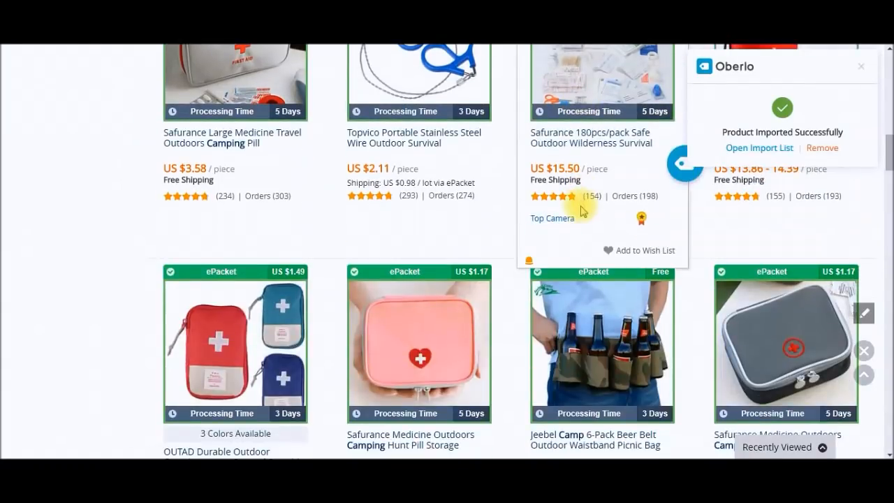
Step: Open Oberlo's Settings page, where Cozy Camper is listed as the connected shop
{"action": "scroll", "coordinate": [582, 211], "scroll_direction": "down", "scroll_amount": 1}
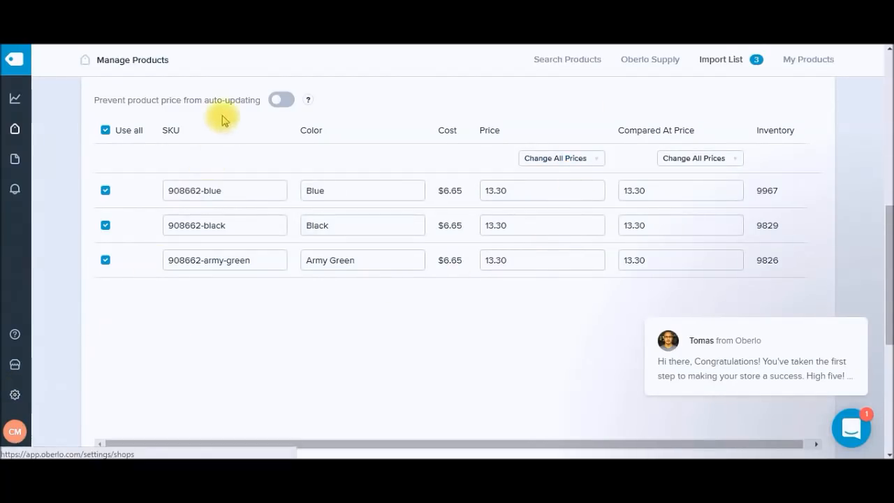
{"action": "left_click", "coordinate": [15, 396]}
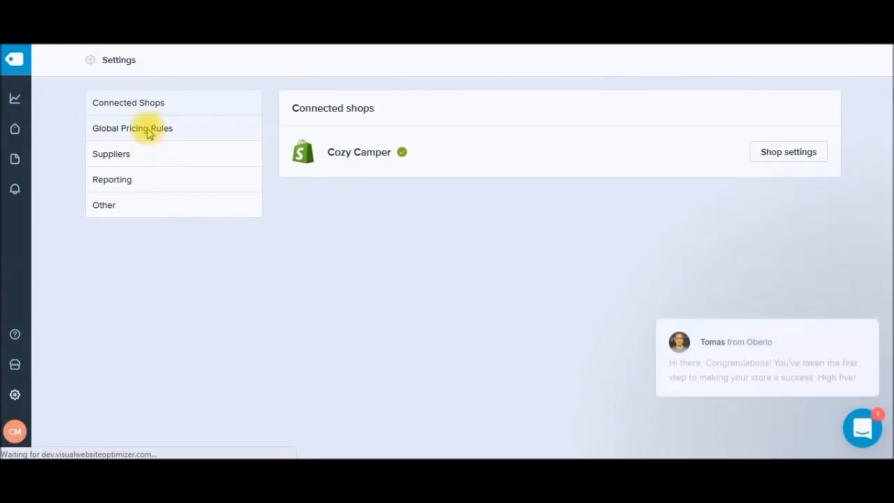
{"action": "left_click", "coordinate": [148, 129]}
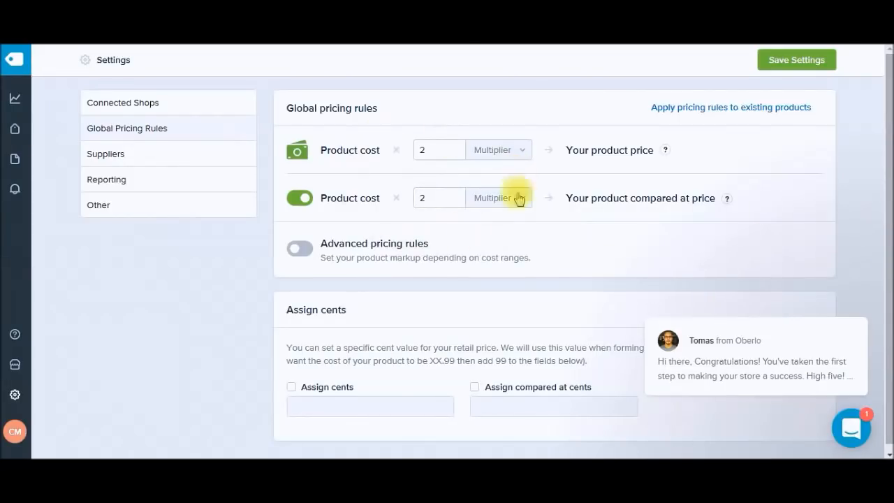
{"action": "left_click_drag", "start_coordinate": [888, 170], "coordinate": [888, 126]}
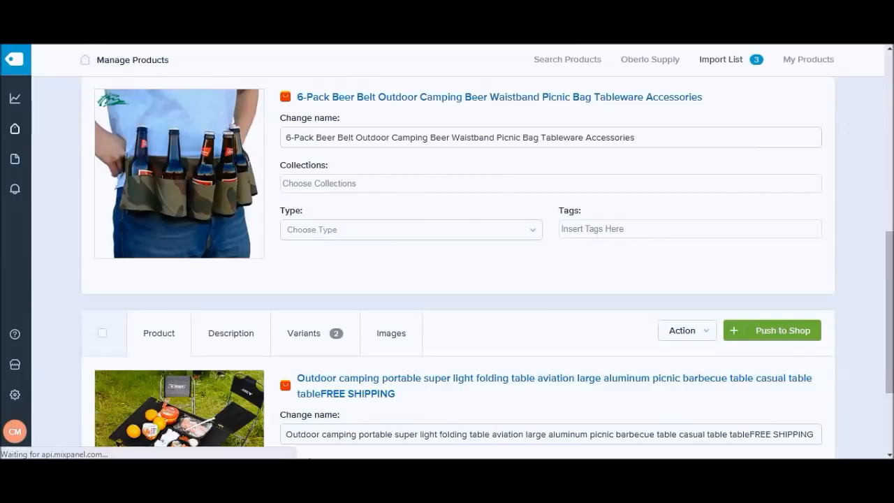
Step: Push all three imported products from the Import List to the Cozy Camper store
{"action": "left_click_drag", "start_coordinate": [888, 320], "coordinate": [891, 134]}
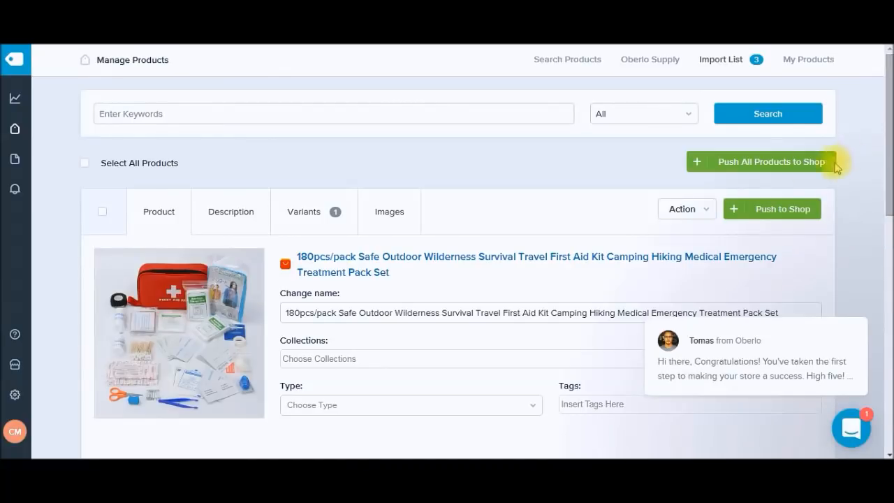
{"action": "left_click", "coordinate": [741, 167]}
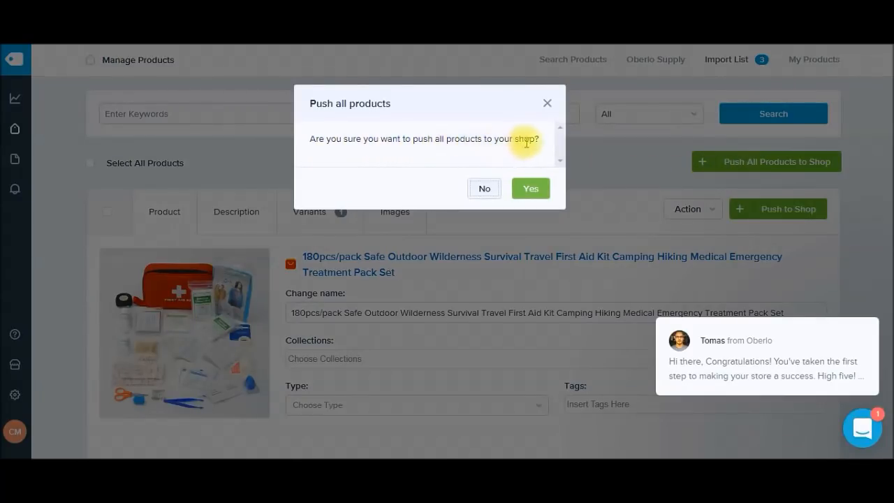
{"action": "left_click", "coordinate": [532, 189]}
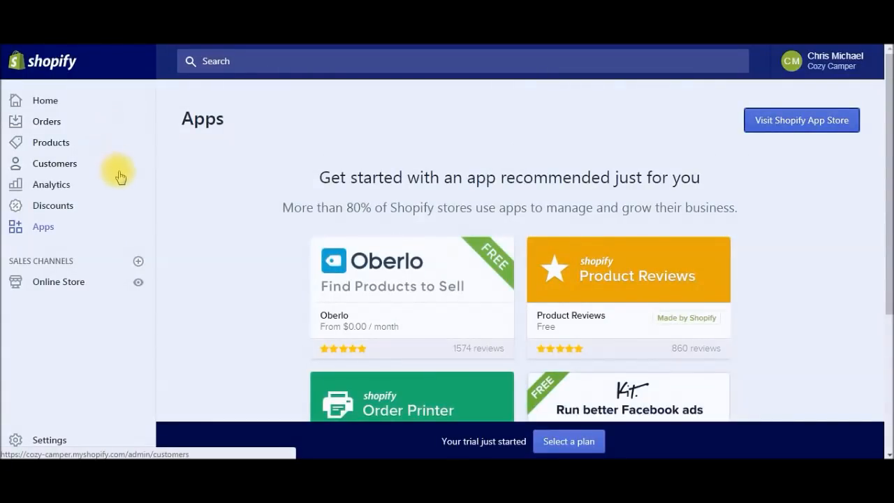
Step: Customize the current Brooklyn theme from the Online Store themes page
{"action": "scroll", "coordinate": [123, 178], "scroll_direction": "down", "scroll_amount": 1}
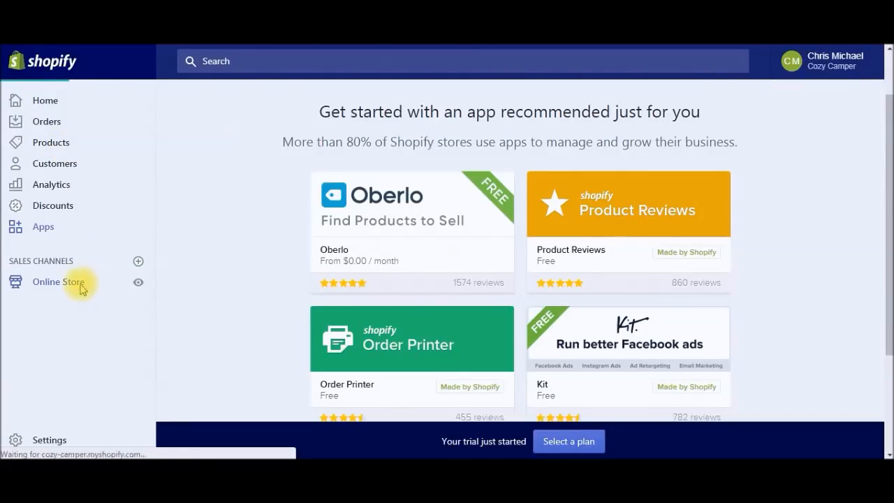
{"action": "left_click", "coordinate": [81, 285]}
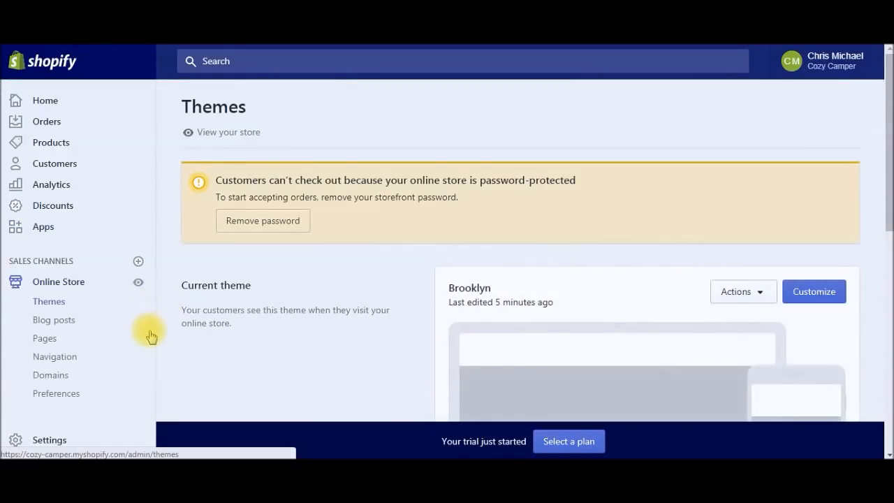
{"action": "left_click", "coordinate": [810, 291]}
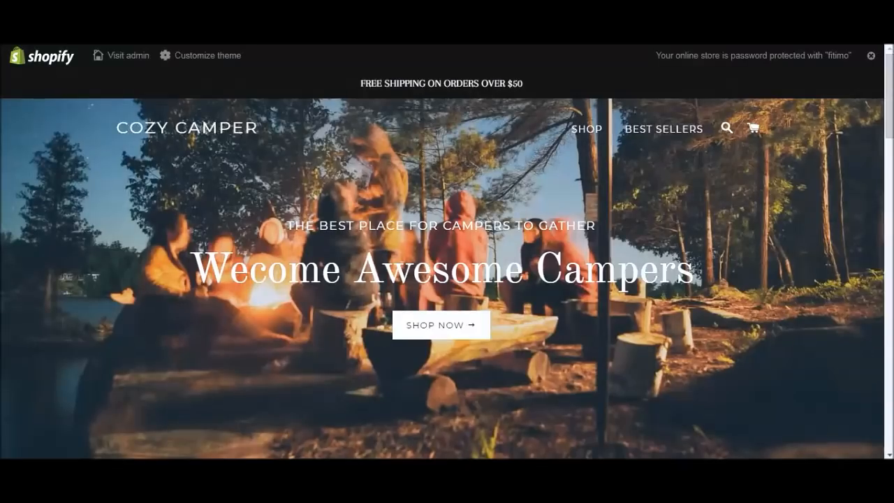
Step: View the first aid kit's product page on the storefront, then return to the Home page sections
{"action": "scroll", "coordinate": [350, 234], "scroll_direction": "down", "scroll_amount": 4}
{"action": "scroll", "coordinate": [108, 126], "scroll_direction": "up", "scroll_amount": 3}
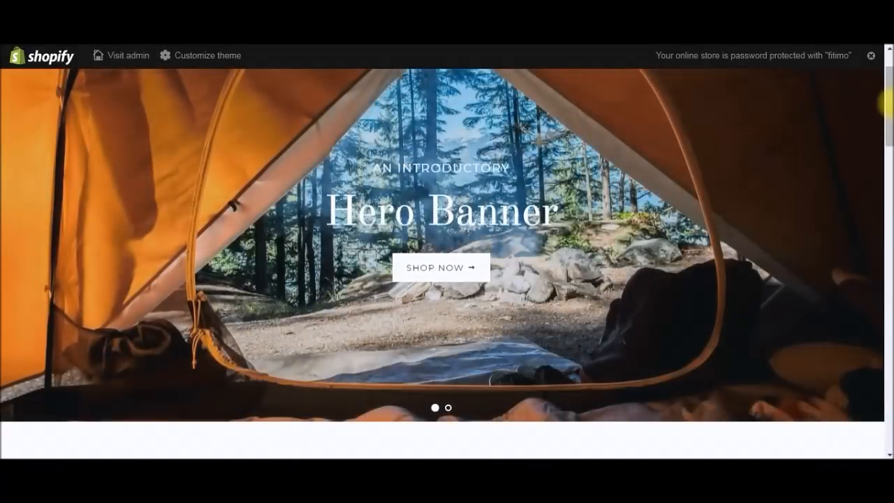
{"action": "left_click_drag", "start_coordinate": [886, 104], "coordinate": [887, 266]}
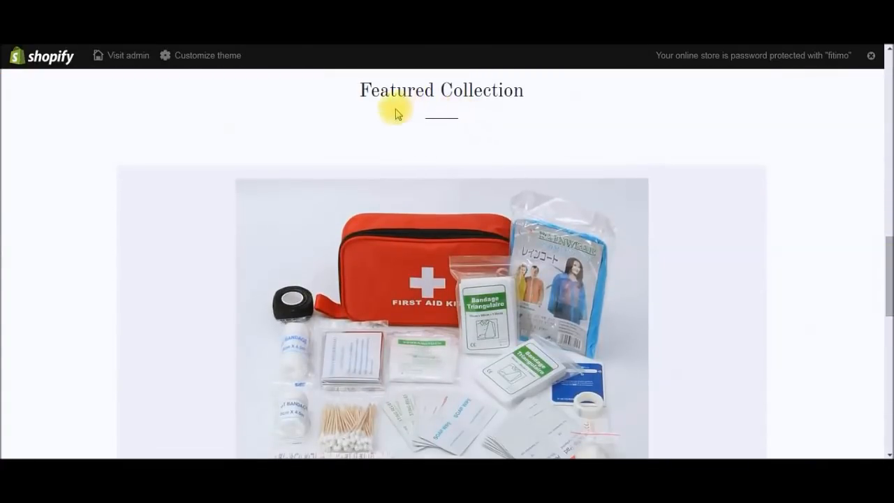
{"action": "scroll", "coordinate": [584, 320], "scroll_direction": "down", "scroll_amount": 2}
{"action": "scroll", "coordinate": [583, 320], "scroll_direction": "down", "scroll_amount": 3}
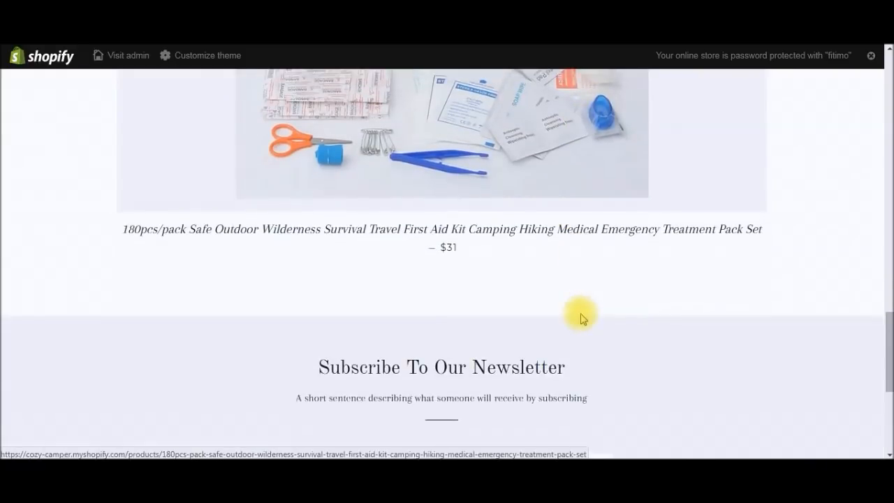
{"action": "scroll", "coordinate": [579, 313], "scroll_direction": "up", "scroll_amount": 2}
{"action": "left_click", "coordinate": [518, 245]}
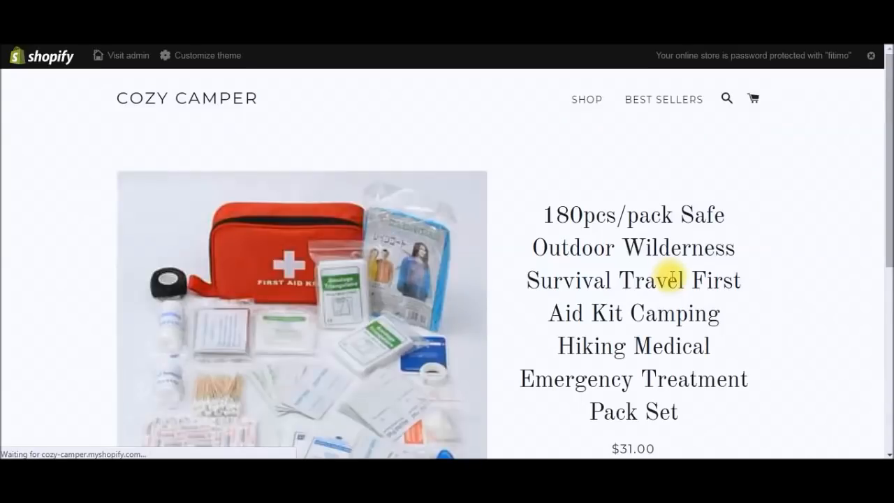
{"action": "left_click_drag", "start_coordinate": [890, 147], "coordinate": [878, 189]}
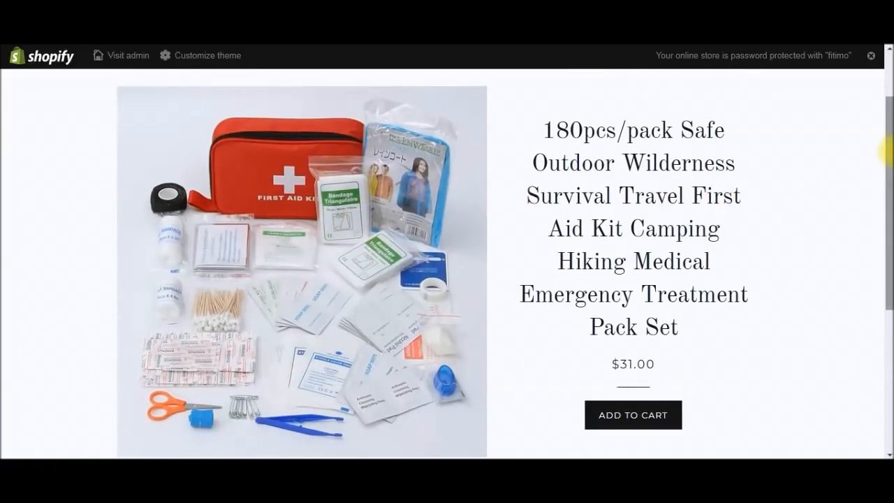
{"action": "left_click_drag", "start_coordinate": [885, 149], "coordinate": [886, 152]}
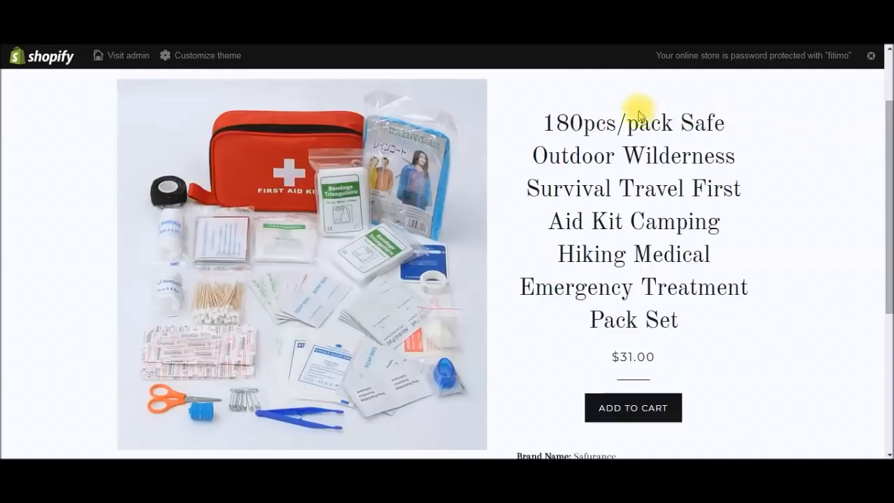
{"action": "left_click_drag", "start_coordinate": [886, 281], "coordinate": [888, 412]}
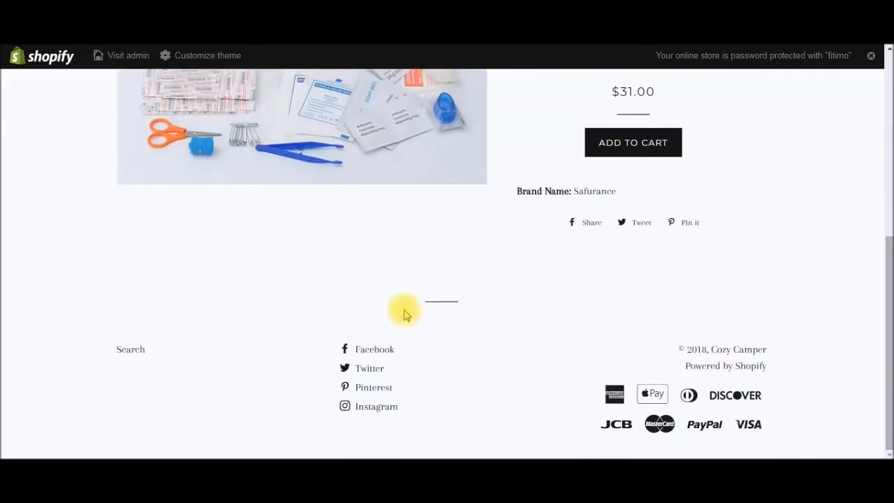
{"action": "scroll", "coordinate": [351, 277], "scroll_direction": "up", "scroll_amount": 5}
{"action": "scroll", "coordinate": [352, 278], "scroll_direction": "up", "scroll_amount": 1}
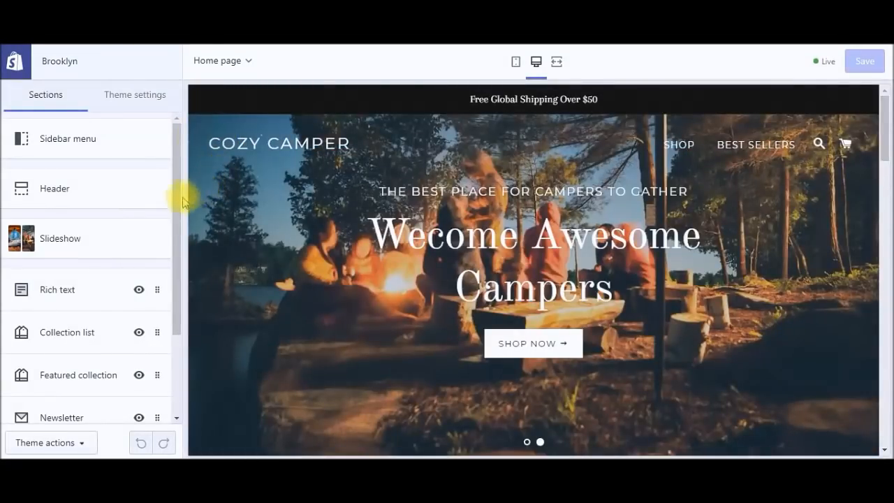
Step: From the Collection list's first Collection block, start a new collection with an empty title
{"action": "scroll", "coordinate": [178, 210], "scroll_direction": "down", "scroll_amount": 2}
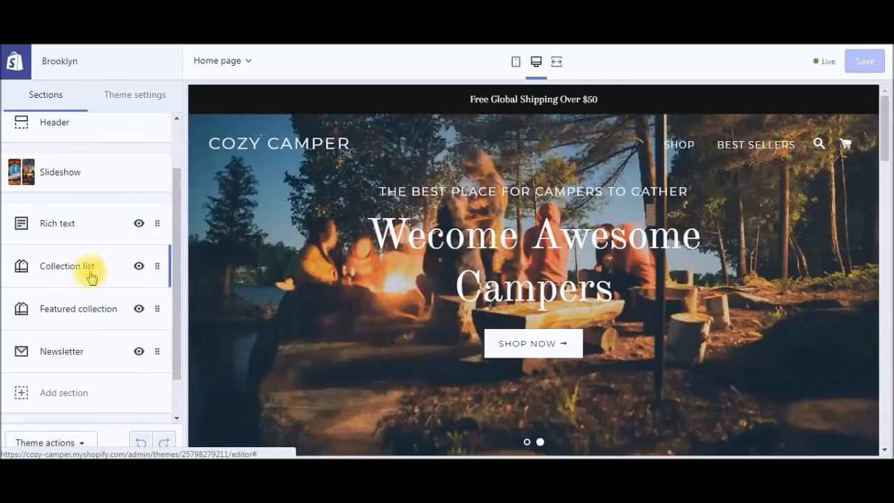
{"action": "left_click", "coordinate": [90, 272]}
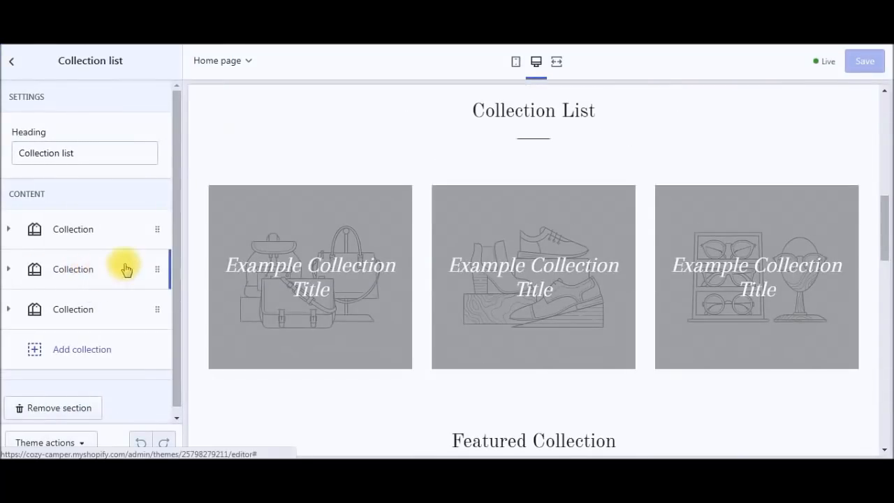
{"action": "left_click", "coordinate": [355, 284]}
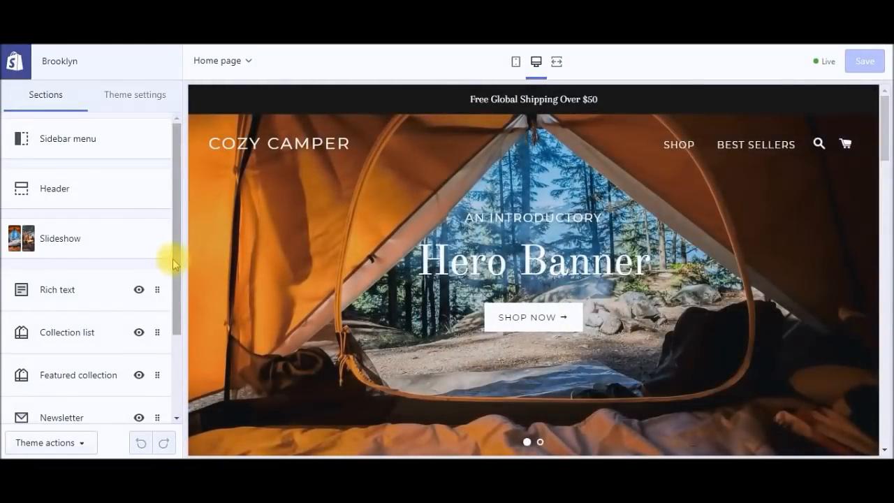
{"action": "left_click", "coordinate": [96, 332]}
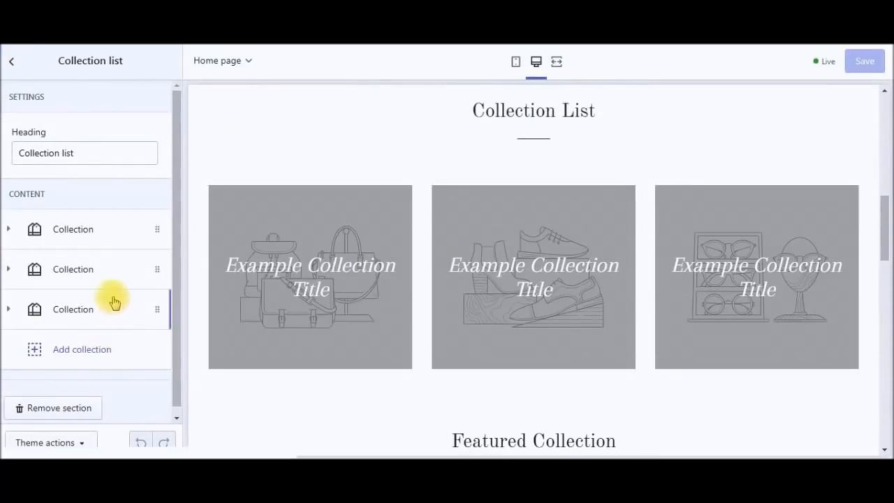
{"action": "left_click", "coordinate": [126, 230]}
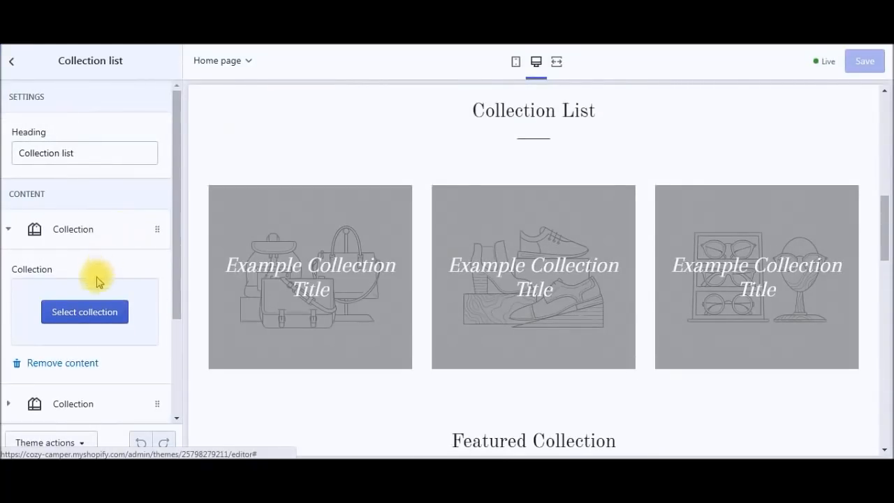
{"action": "left_click", "coordinate": [90, 310]}
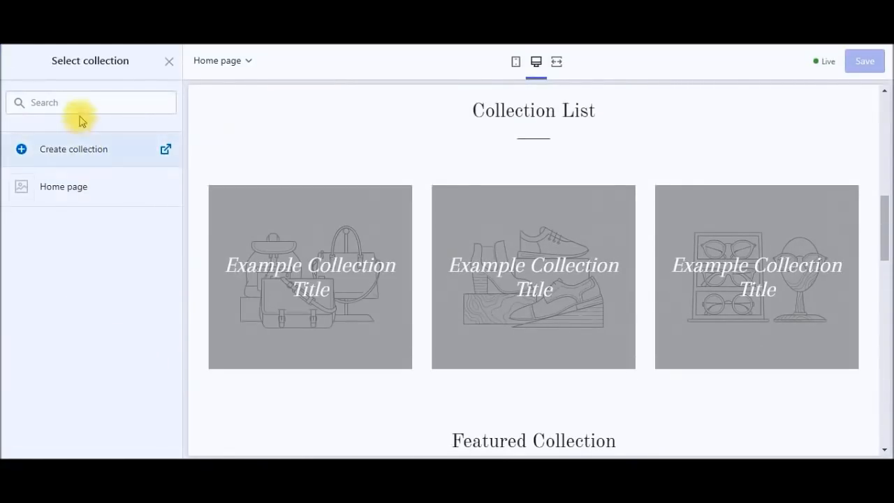
{"action": "left_click", "coordinate": [25, 151]}
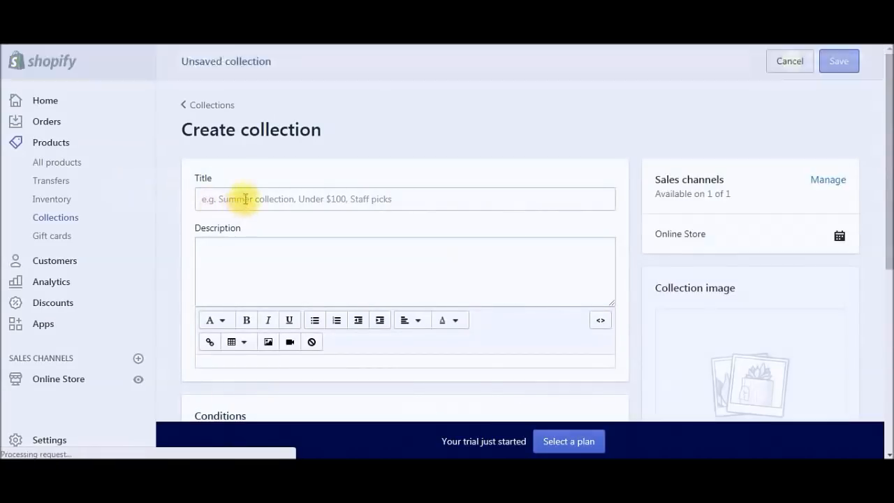
{"action": "left_click", "coordinate": [247, 199]}
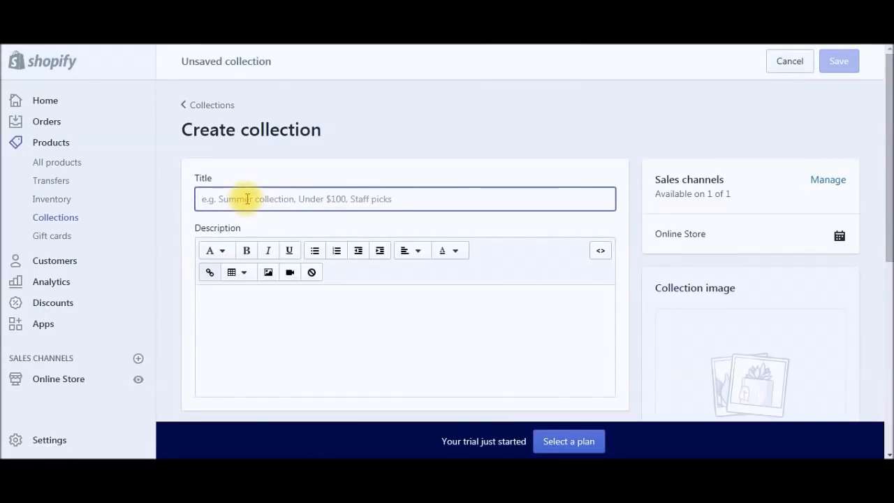
Step: Title the collection 'Featured Collection 1' and add its camping-trip description
{"action": "type", "text": "C"}
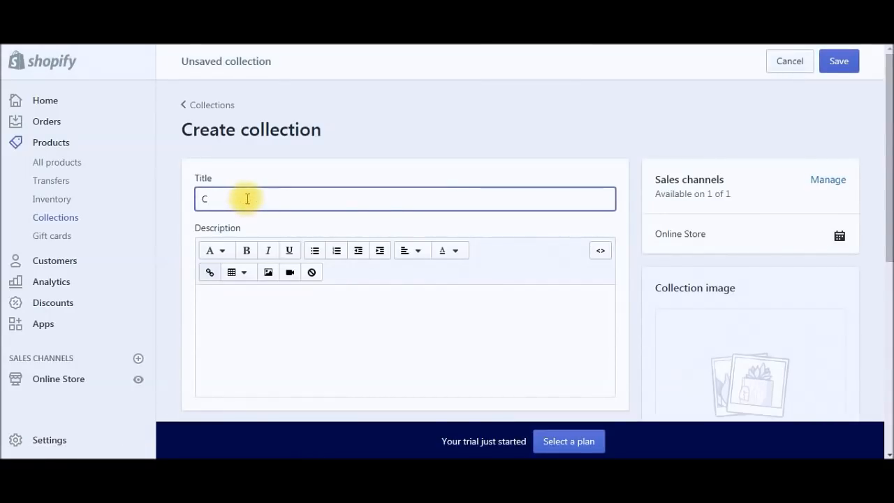
{"action": "key", "text": "BackSpace"}
{"action": "type", "text": "Featured Collection 1"}
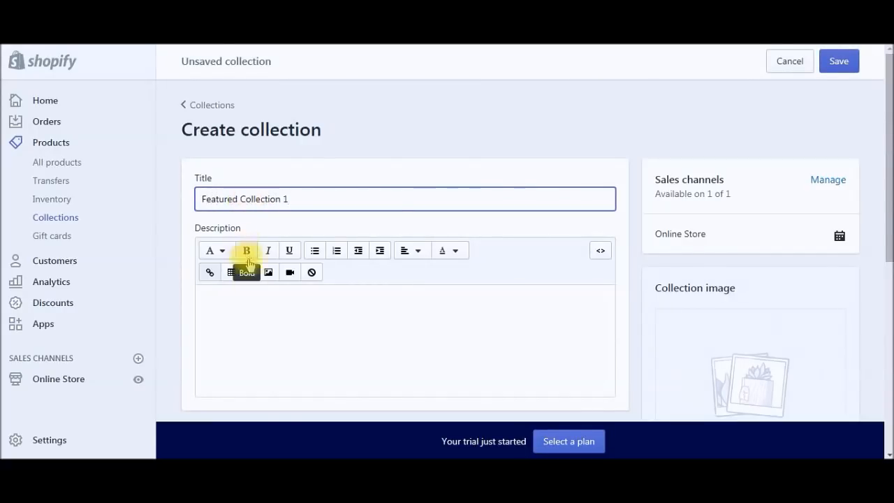
{"action": "left_click", "coordinate": [247, 293]}
{"action": "scroll", "coordinate": [240, 293], "scroll_direction": "down", "scroll_amount": 2}
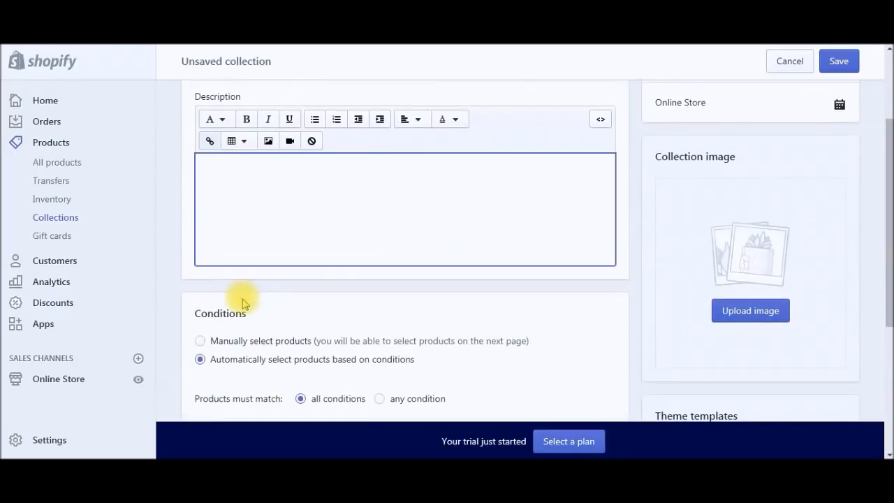
{"action": "scroll", "coordinate": [248, 279], "scroll_direction": "up", "scroll_amount": 1}
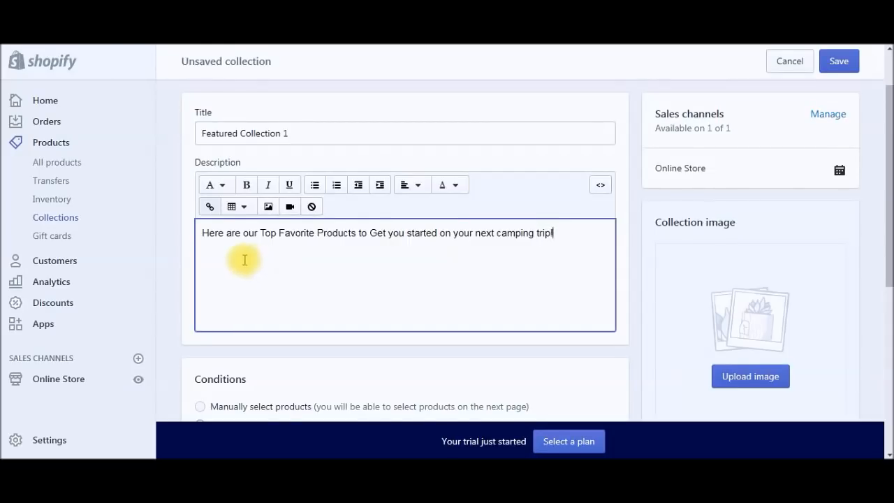
Step: Set the collection to manually selected products and save it
{"action": "scroll", "coordinate": [183, 240], "scroll_direction": "down", "scroll_amount": 1}
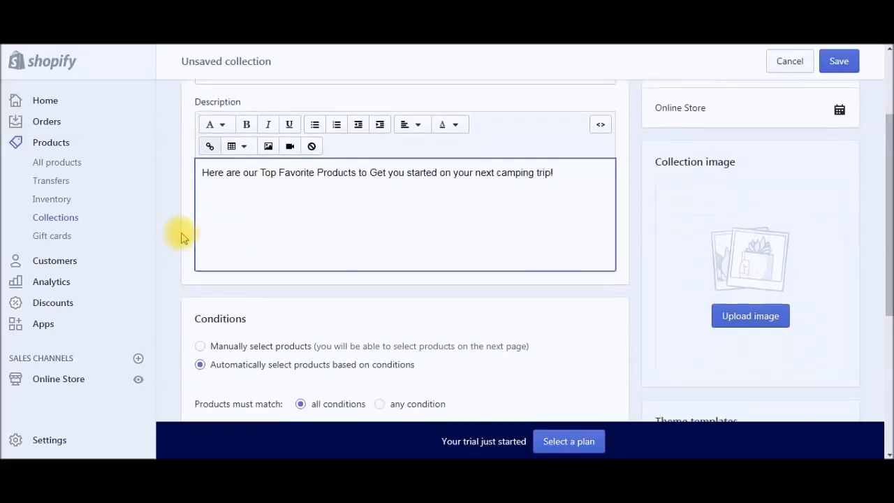
{"action": "scroll", "coordinate": [175, 233], "scroll_direction": "down", "scroll_amount": 1}
{"action": "scroll", "coordinate": [176, 233], "scroll_direction": "down", "scroll_amount": 1}
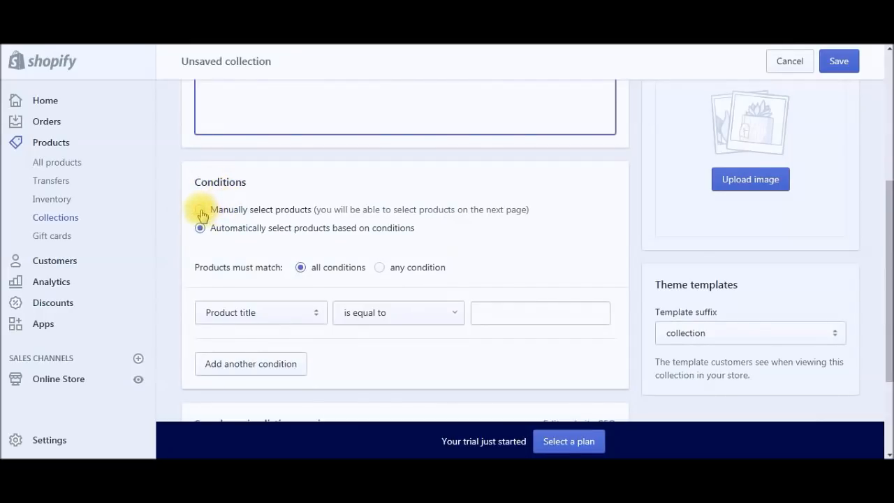
{"action": "left_click", "coordinate": [200, 210]}
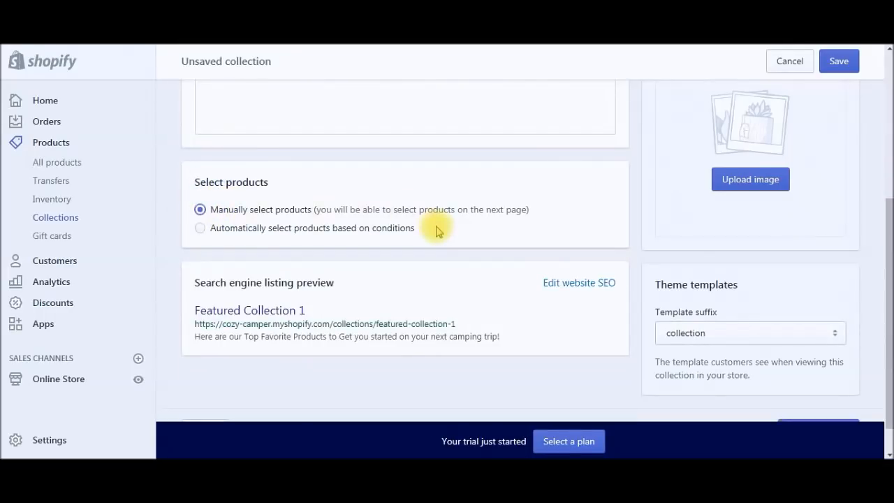
{"action": "scroll", "coordinate": [466, 233], "scroll_direction": "up", "scroll_amount": 2}
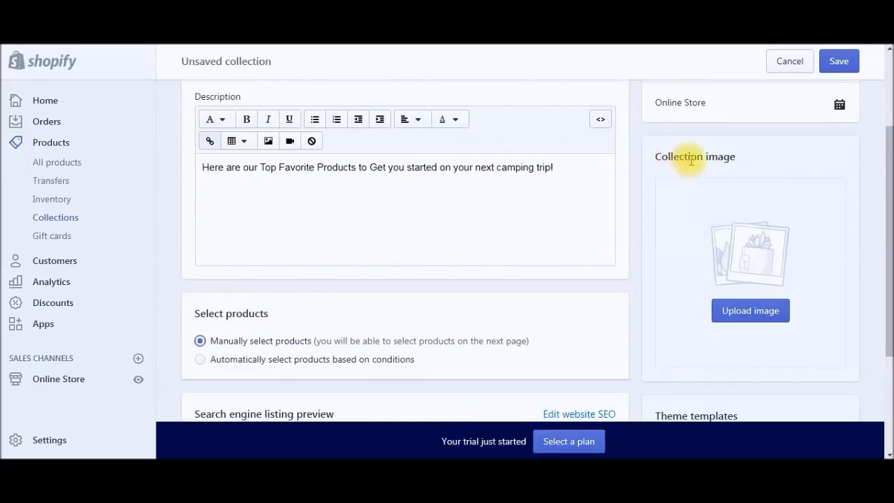
{"action": "scroll", "coordinate": [887, 175], "scroll_direction": "up", "scroll_amount": 1}
{"action": "scroll", "coordinate": [885, 230], "scroll_direction": "down", "scroll_amount": 1}
{"action": "left_click_drag", "start_coordinate": [888, 236], "coordinate": [889, 331]}
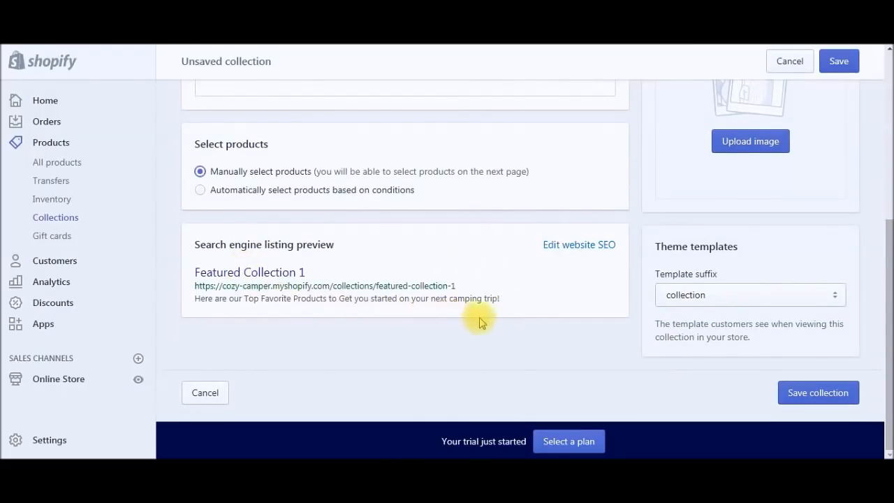
{"action": "left_click", "coordinate": [813, 399]}
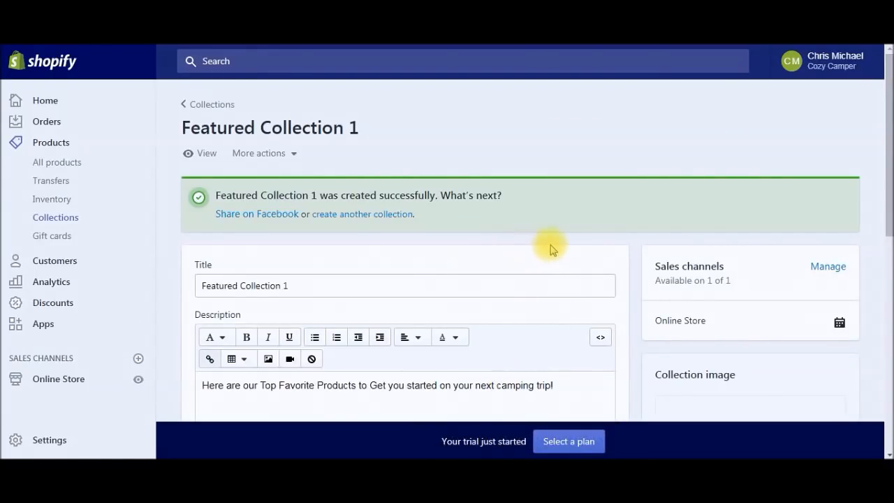
Step: Add the first aid kit and beer belt, then the folding camping table, to the collection
{"action": "scroll", "coordinate": [631, 227], "scroll_direction": "down", "scroll_amount": 4}
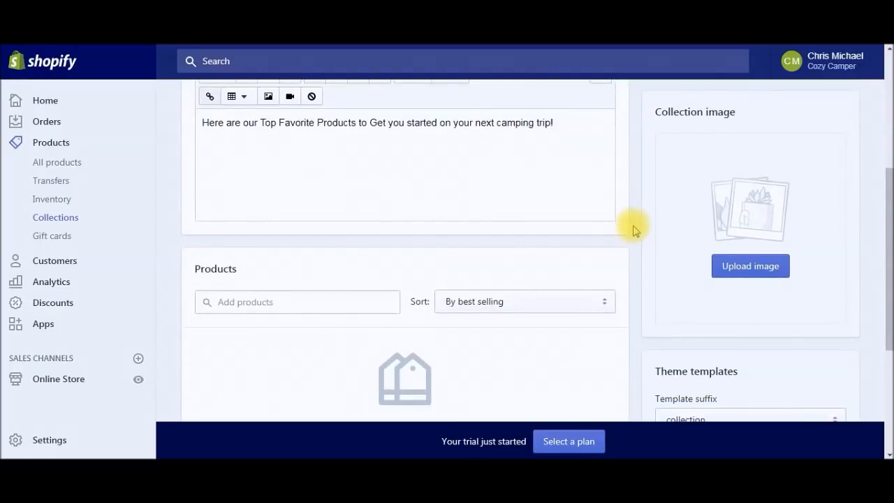
{"action": "scroll", "coordinate": [634, 231], "scroll_direction": "down", "scroll_amount": 1}
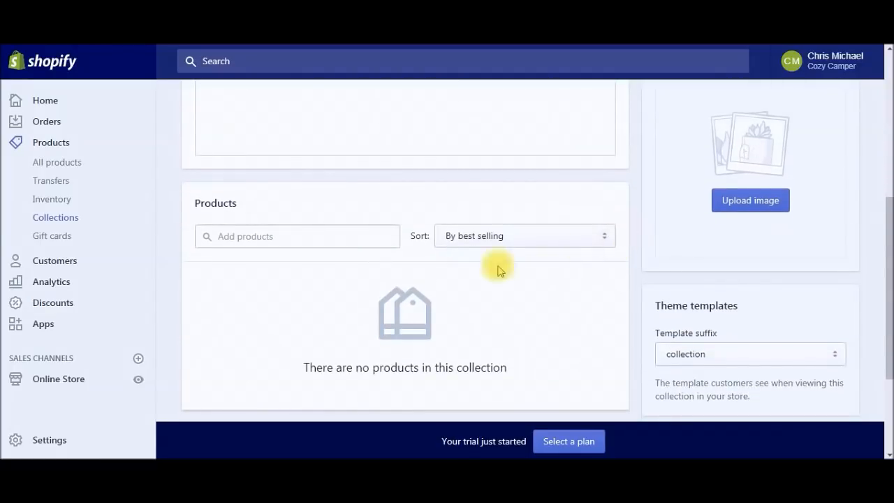
{"action": "left_click", "coordinate": [271, 238]}
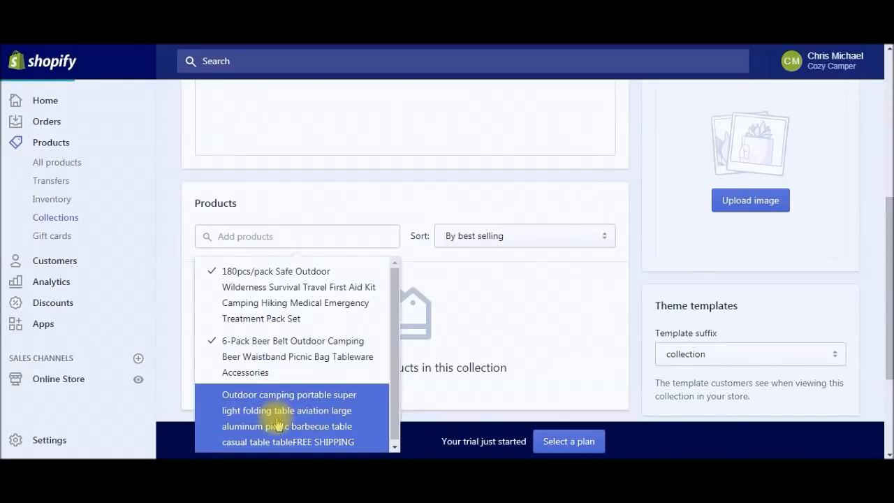
{"action": "left_click", "coordinate": [289, 244]}
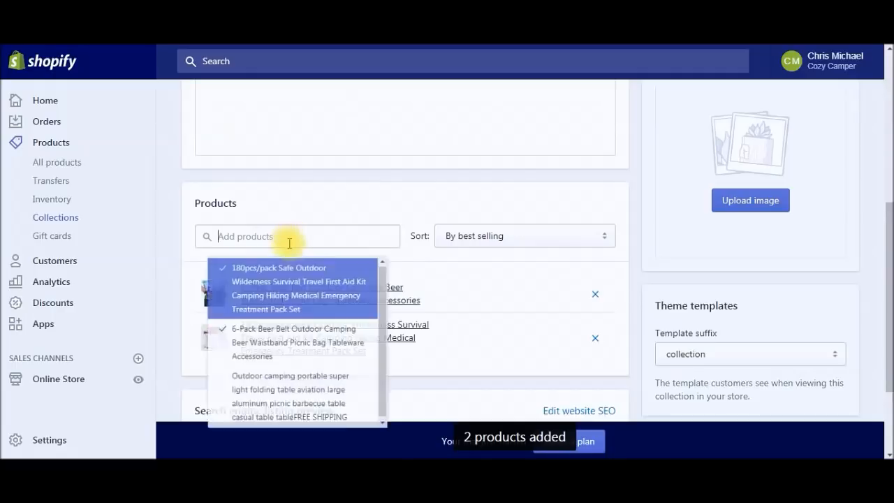
{"action": "left_click", "coordinate": [266, 417]}
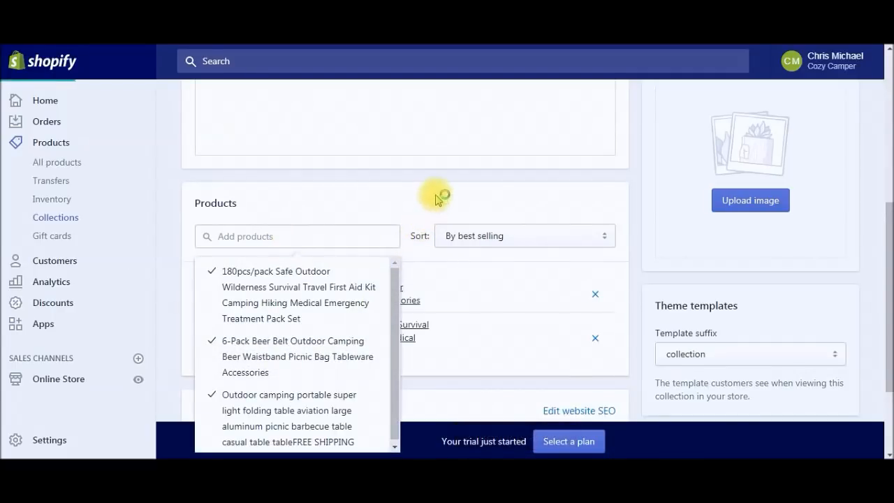
{"action": "left_click", "coordinate": [466, 190]}
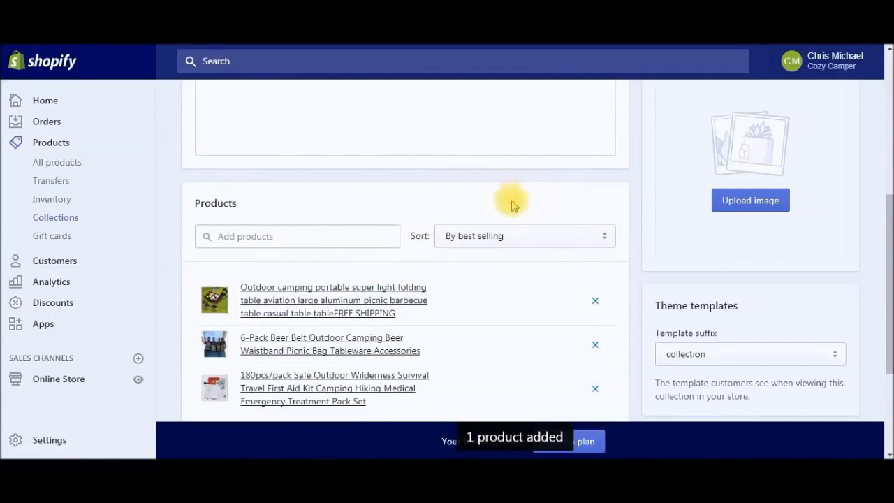
{"action": "left_click_drag", "start_coordinate": [886, 279], "coordinate": [885, 377]}
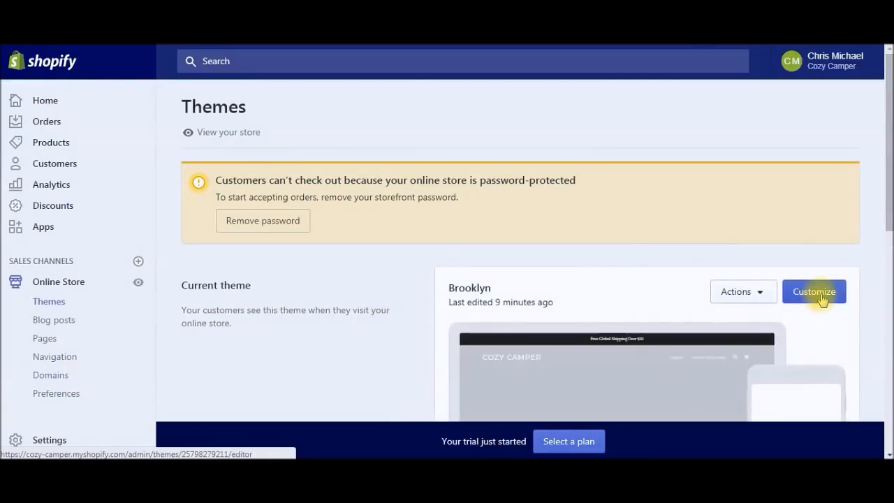
Step: Reopen the Brooklyn theme editor at the home page's Collection list section
{"action": "left_click", "coordinate": [822, 300]}
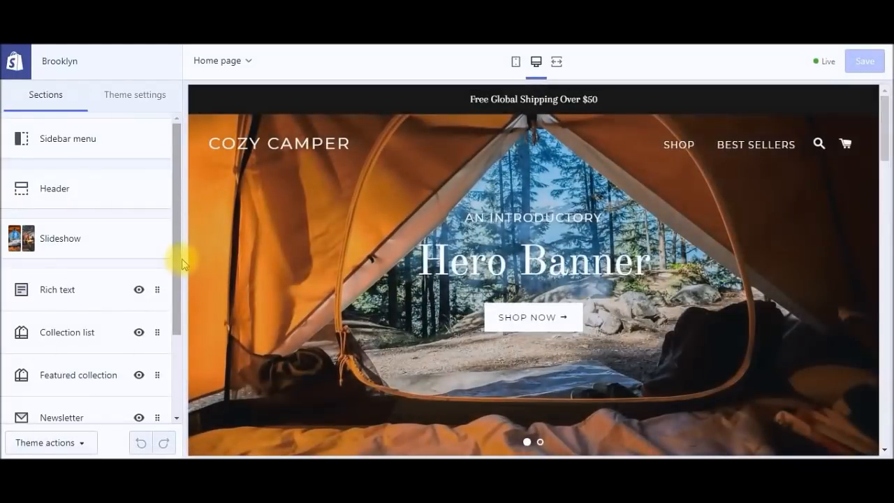
{"action": "scroll", "coordinate": [176, 283], "scroll_direction": "down", "scroll_amount": 2}
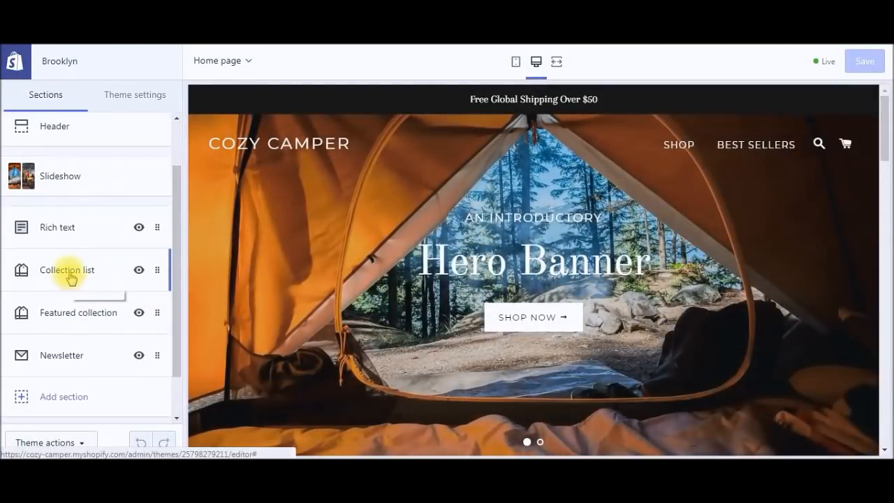
{"action": "left_click", "coordinate": [68, 273]}
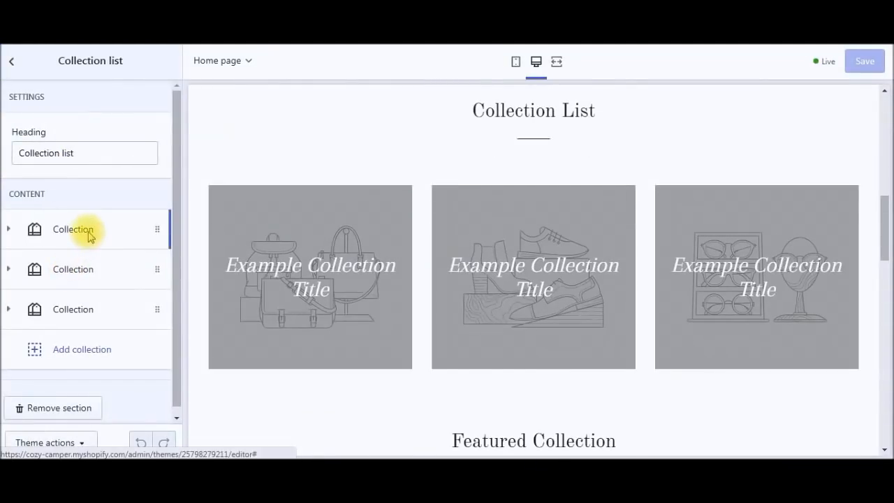
Step: Put Featured Collection 1 in the Collection list's first slot and save the theme
{"action": "left_click", "coordinate": [124, 231]}
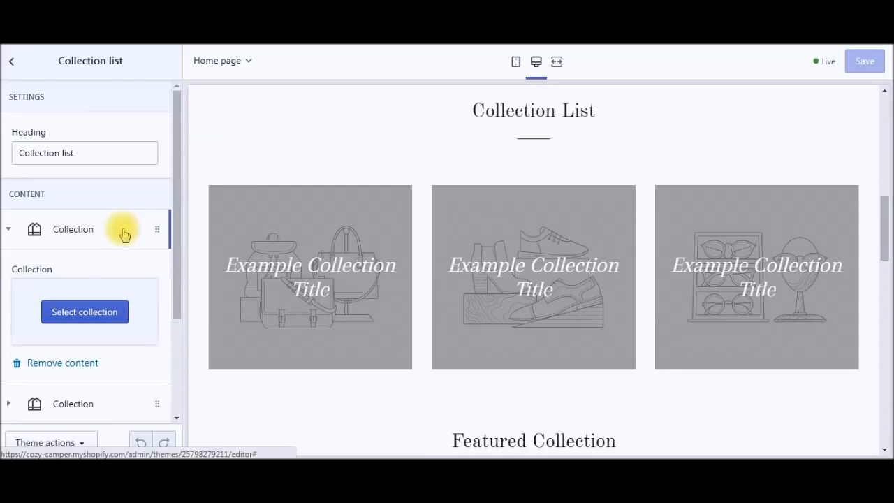
{"action": "left_click", "coordinate": [104, 313]}
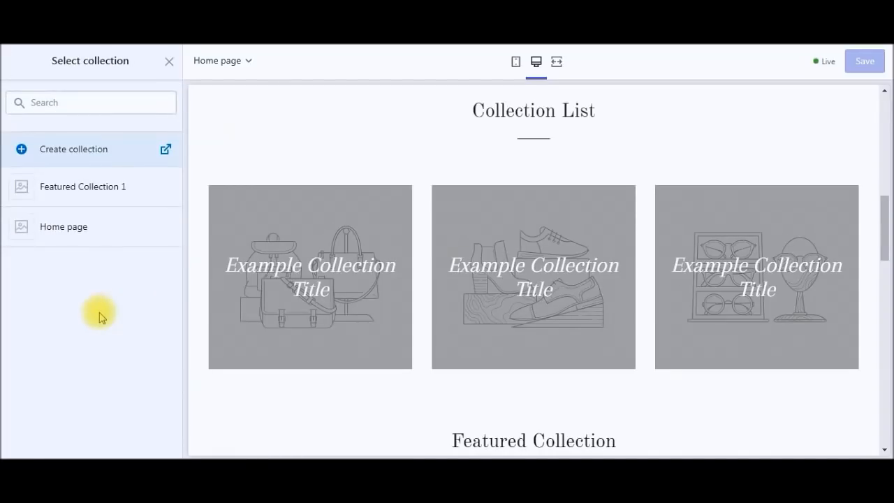
{"action": "left_click", "coordinate": [59, 195]}
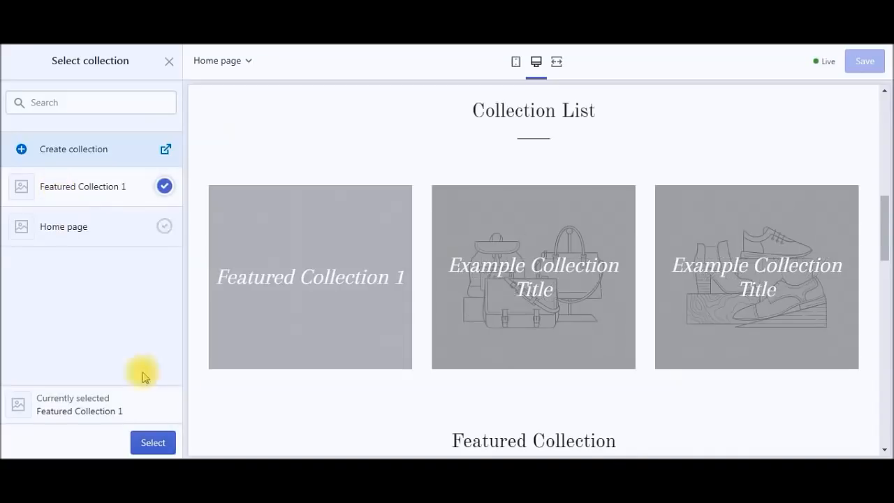
{"action": "left_click", "coordinate": [146, 445]}
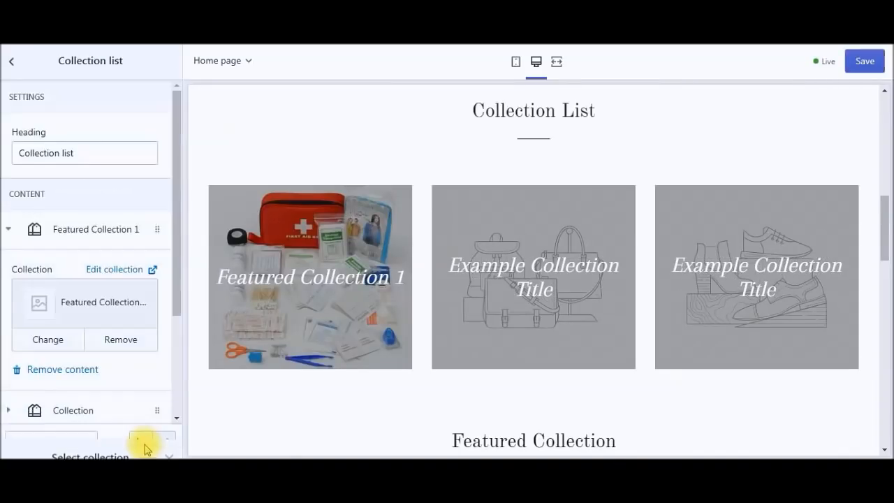
{"action": "left_click", "coordinate": [866, 63]}
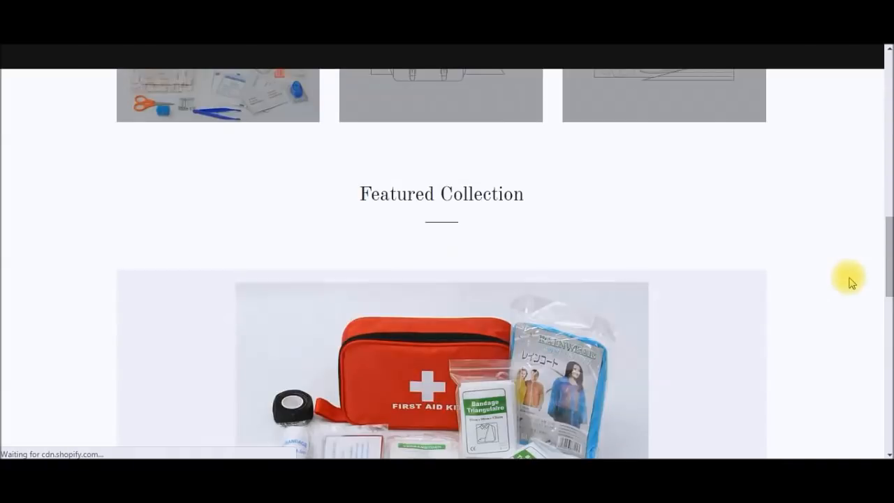
Step: Browse the storefront's Featured Collection 1 page and open the 6-Pack Beer Belt listing
{"action": "left_click_drag", "start_coordinate": [887, 273], "coordinate": [886, 209]}
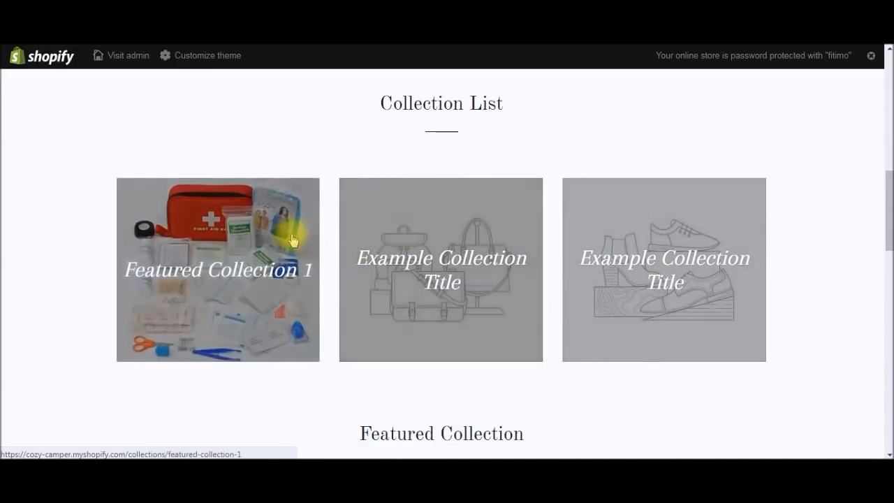
{"action": "left_click", "coordinate": [291, 239]}
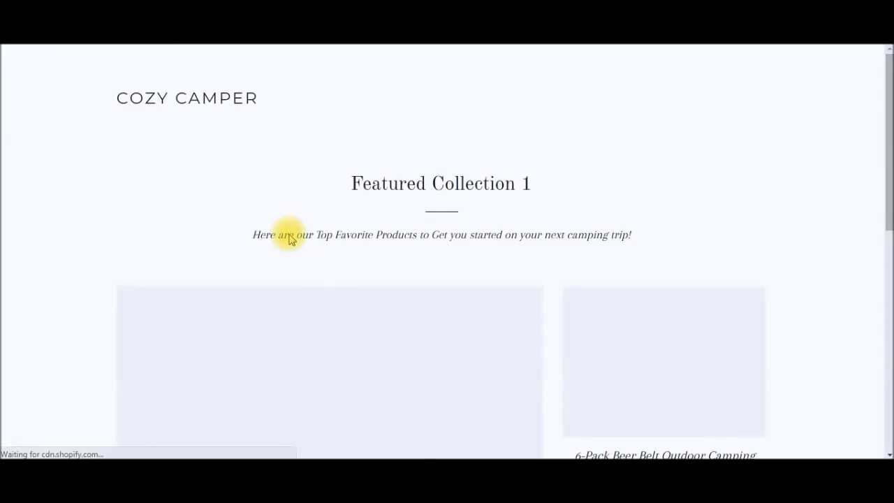
{"action": "left_click_drag", "start_coordinate": [885, 178], "coordinate": [886, 198]}
{"action": "left_click_drag", "start_coordinate": [254, 189], "coordinate": [637, 190]}
{"action": "left_click_drag", "start_coordinate": [886, 168], "coordinate": [886, 263]}
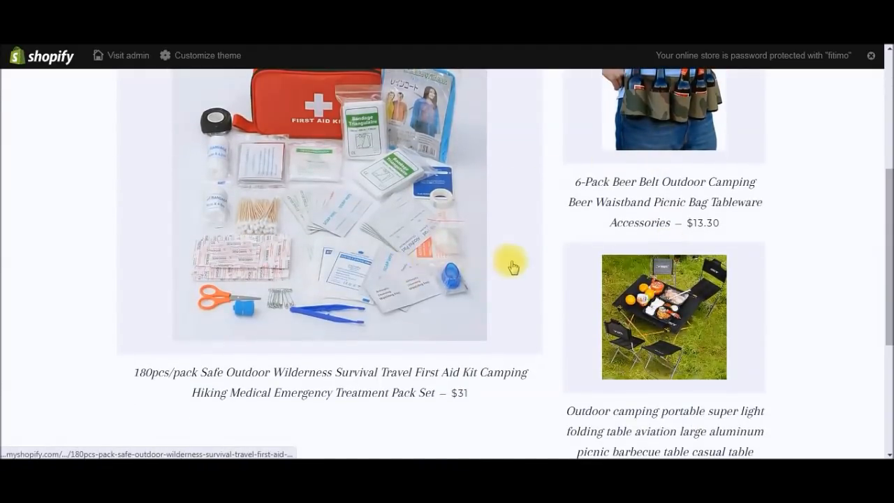
{"action": "scroll", "coordinate": [510, 263], "scroll_direction": "down", "scroll_amount": 3}
{"action": "left_click_drag", "start_coordinate": [887, 330], "coordinate": [884, 249]}
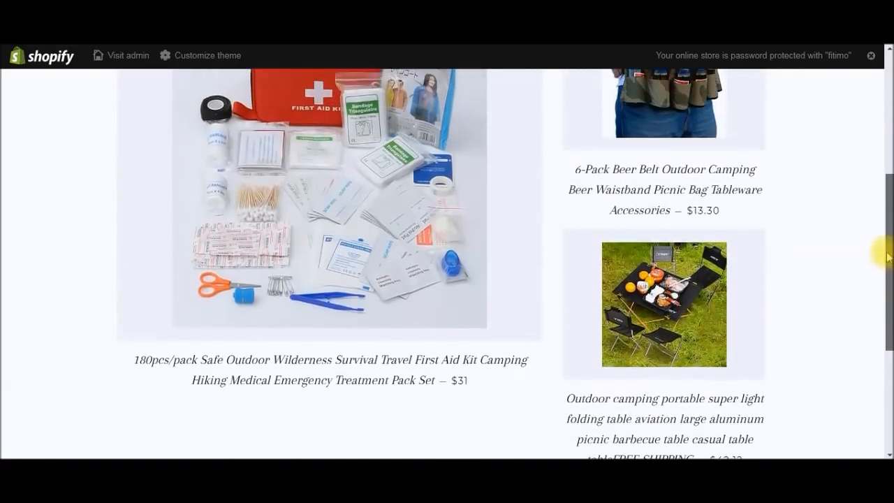
{"action": "left_click", "coordinate": [682, 151]}
{"action": "left_click_drag", "start_coordinate": [884, 189], "coordinate": [888, 241]}
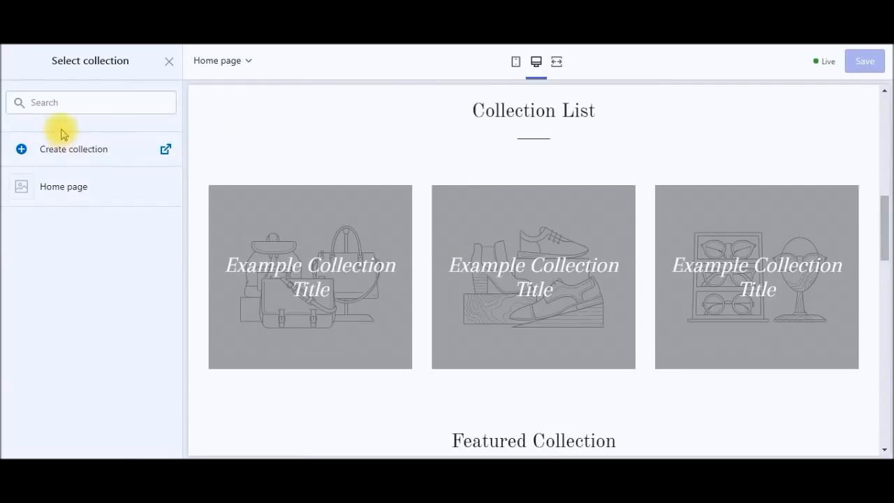
Step: Close the collection picker, exit the theme editor to the admin, and open Settings
{"action": "left_click", "coordinate": [167, 62]}
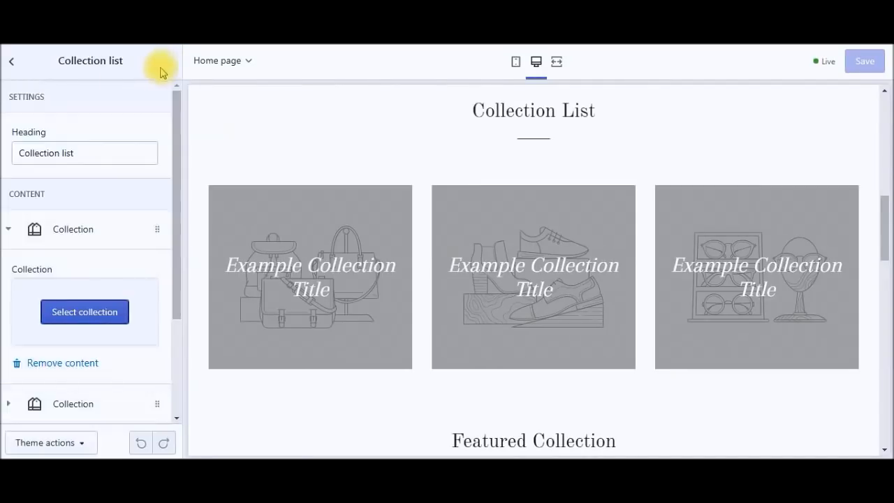
{"action": "left_click", "coordinate": [13, 61]}
{"action": "left_click", "coordinate": [17, 66]}
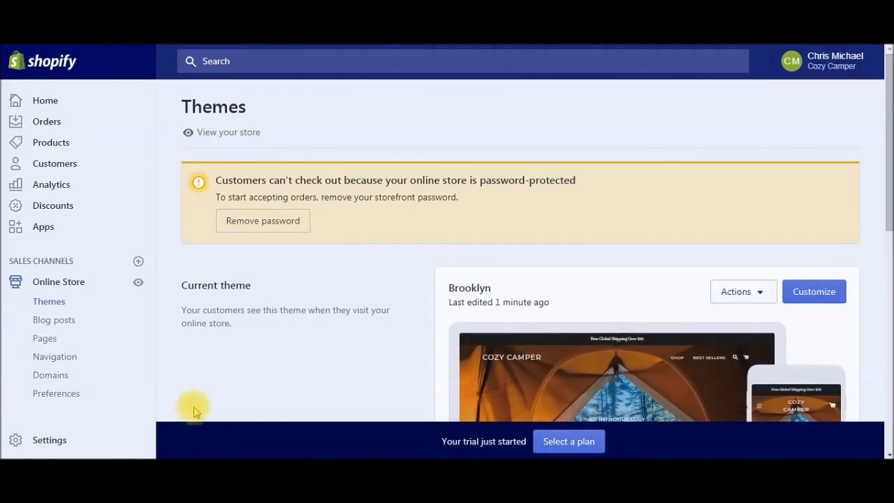
{"action": "left_click", "coordinate": [47, 440]}
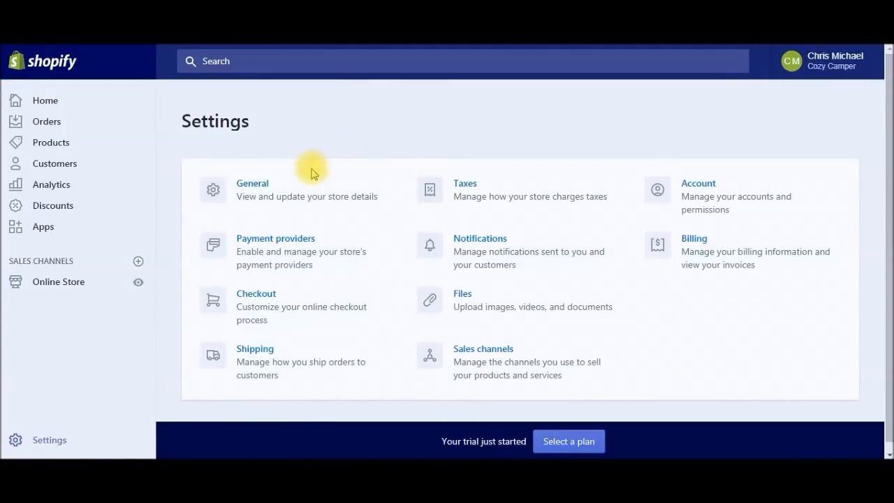
Step: Review General settings (America/New_York time, imperial units, pounds, US dollars) and return to Settings
{"action": "left_click", "coordinate": [253, 192]}
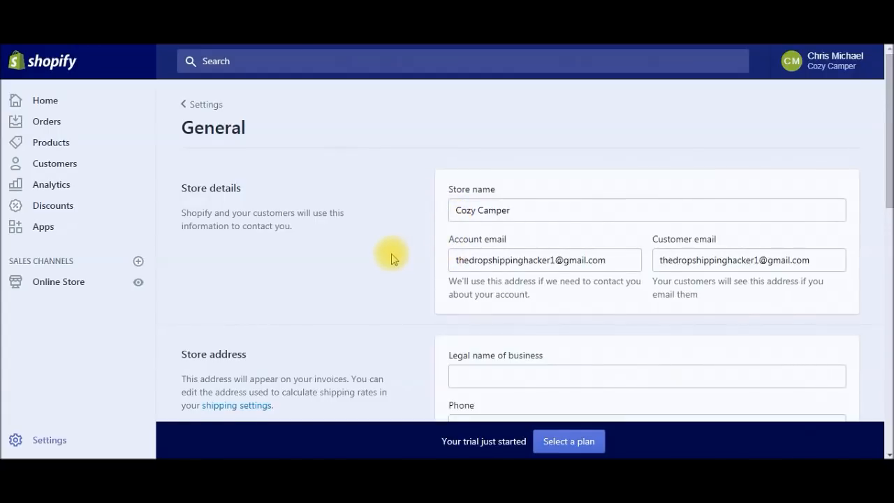
{"action": "scroll", "coordinate": [389, 257], "scroll_direction": "down", "scroll_amount": 3}
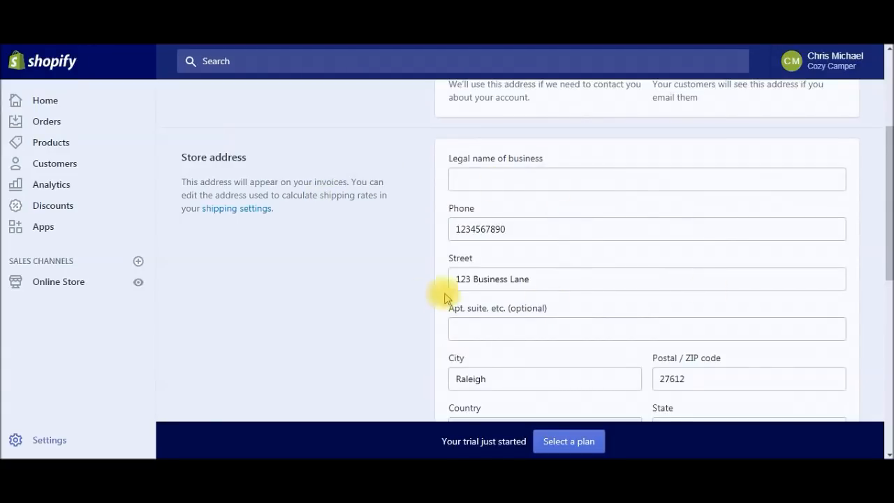
{"action": "left_click_drag", "start_coordinate": [887, 256], "coordinate": [887, 262]}
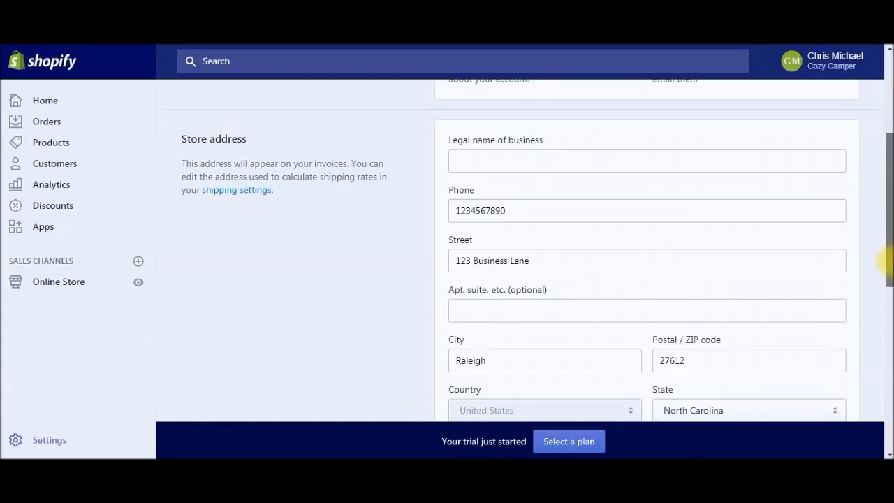
{"action": "left_click_drag", "start_coordinate": [888, 235], "coordinate": [889, 245]}
{"action": "left_click_drag", "start_coordinate": [887, 245], "coordinate": [885, 325]}
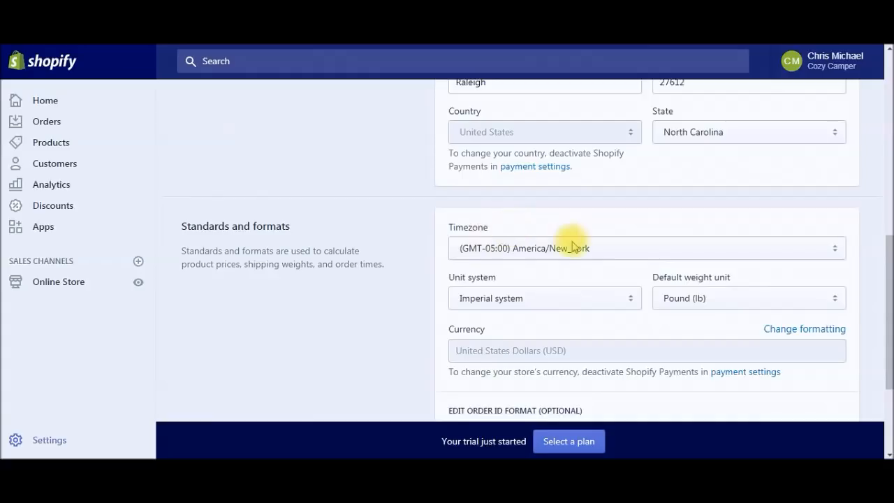
{"action": "scroll", "coordinate": [878, 323], "scroll_direction": "down", "scroll_amount": 1}
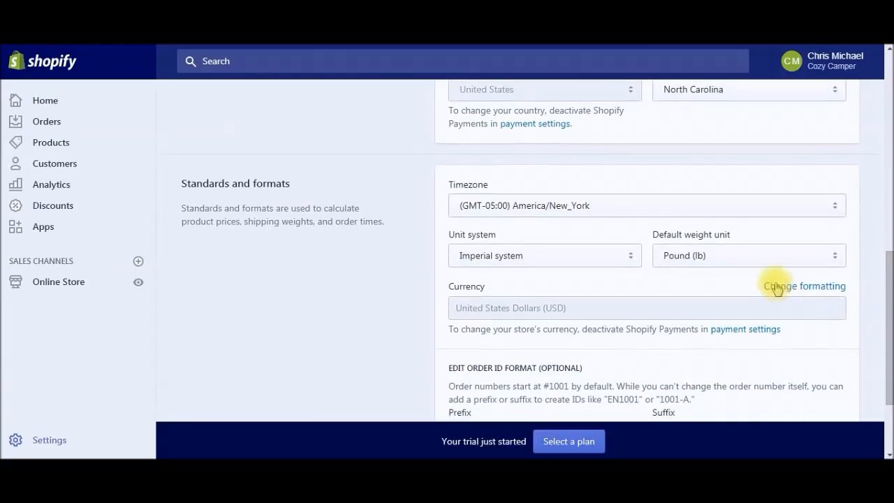
{"action": "left_click_drag", "start_coordinate": [886, 301], "coordinate": [377, 98]}
{"action": "left_click", "coordinate": [206, 105]}
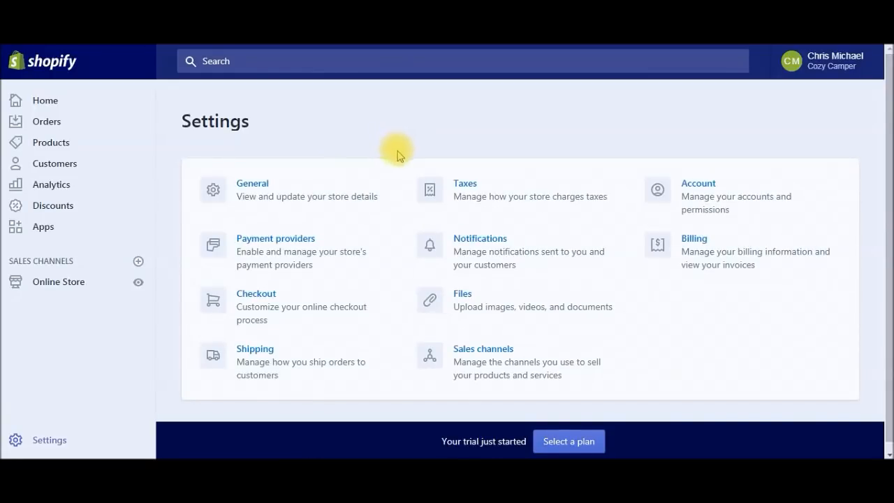
Step: View Payment providers, showing PayPal Express Checkout and pending Shopify Payments setup
{"action": "left_click", "coordinate": [398, 295]}
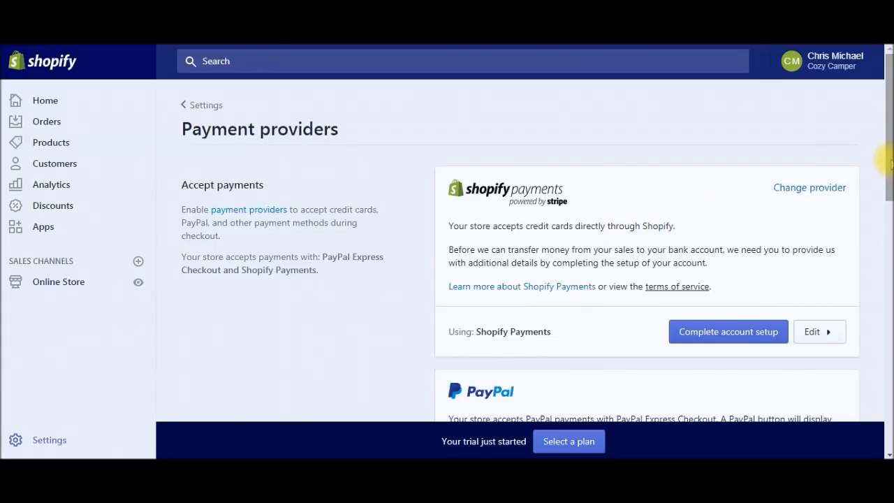
{"action": "left_click_drag", "start_coordinate": [885, 160], "coordinate": [886, 164]}
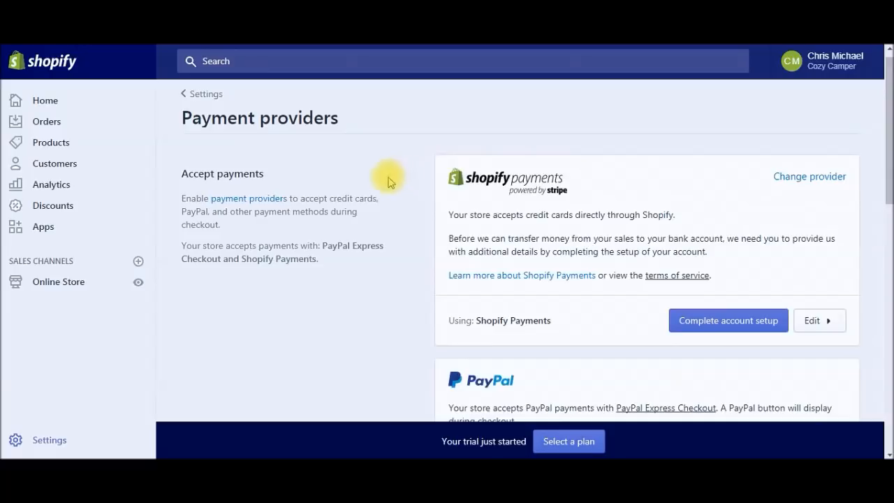
{"action": "left_click", "coordinate": [535, 277]}
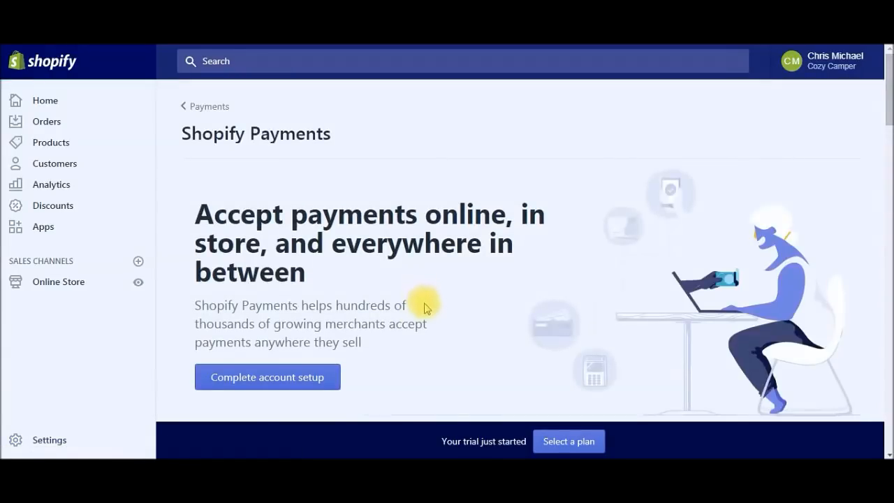
{"action": "scroll", "coordinate": [426, 308], "scroll_direction": "down", "scroll_amount": 10}
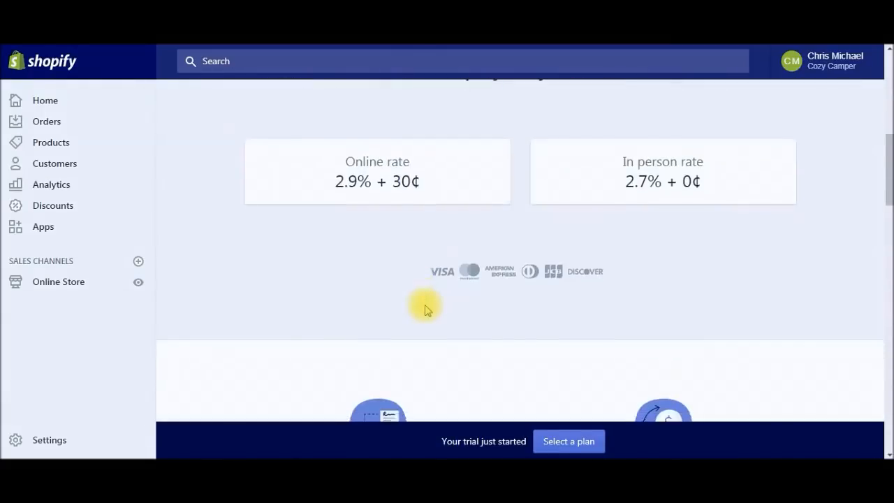
{"action": "scroll", "coordinate": [426, 307], "scroll_direction": "up", "scroll_amount": 6}
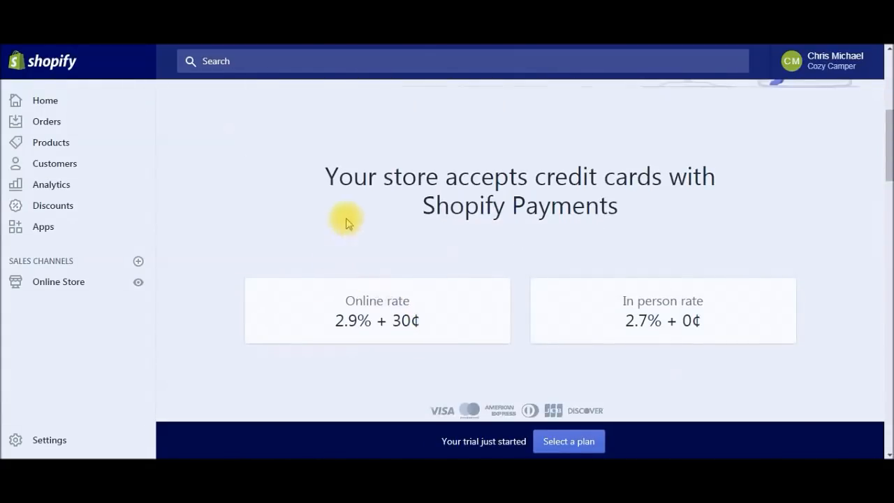
{"action": "scroll", "coordinate": [437, 322], "scroll_direction": "down", "scroll_amount": 5}
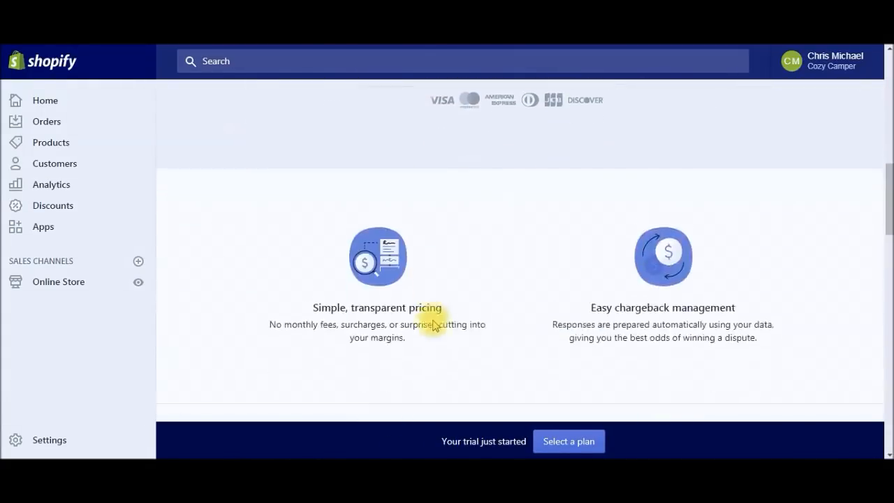
{"action": "scroll", "coordinate": [433, 325], "scroll_direction": "down", "scroll_amount": 10}
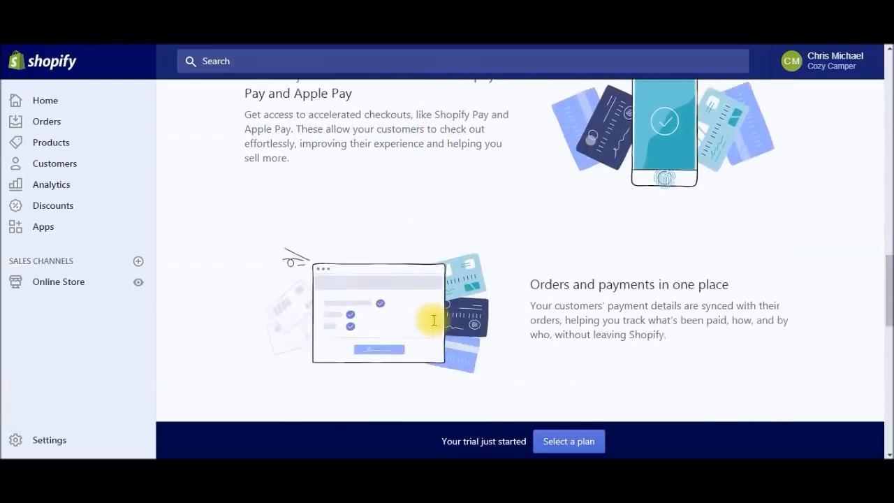
{"action": "scroll", "coordinate": [433, 326], "scroll_direction": "down", "scroll_amount": 10}
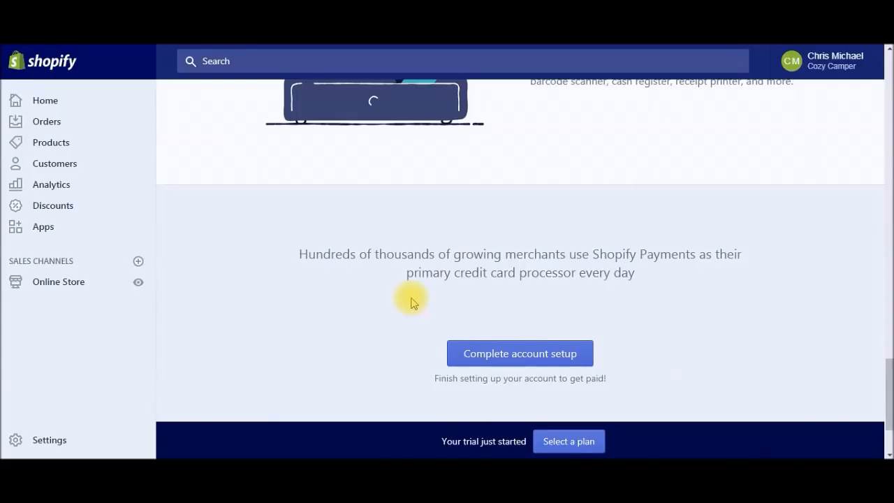
{"action": "scroll", "coordinate": [411, 302], "scroll_direction": "down", "scroll_amount": 1}
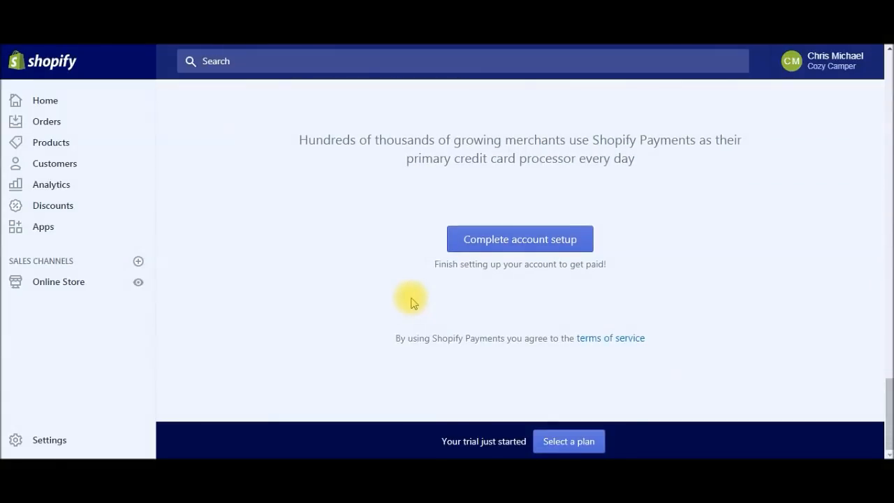
{"action": "scroll", "coordinate": [411, 302], "scroll_direction": "up", "scroll_amount": 3}
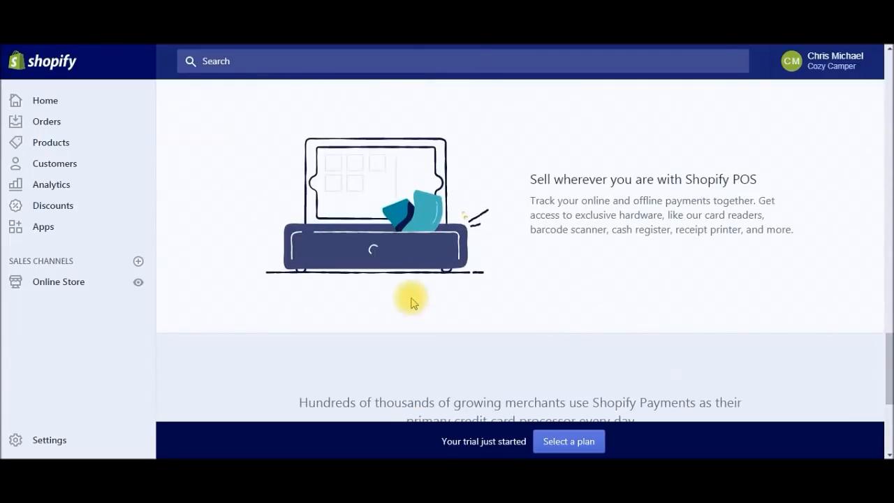
{"action": "scroll", "coordinate": [411, 301], "scroll_direction": "up", "scroll_amount": 6}
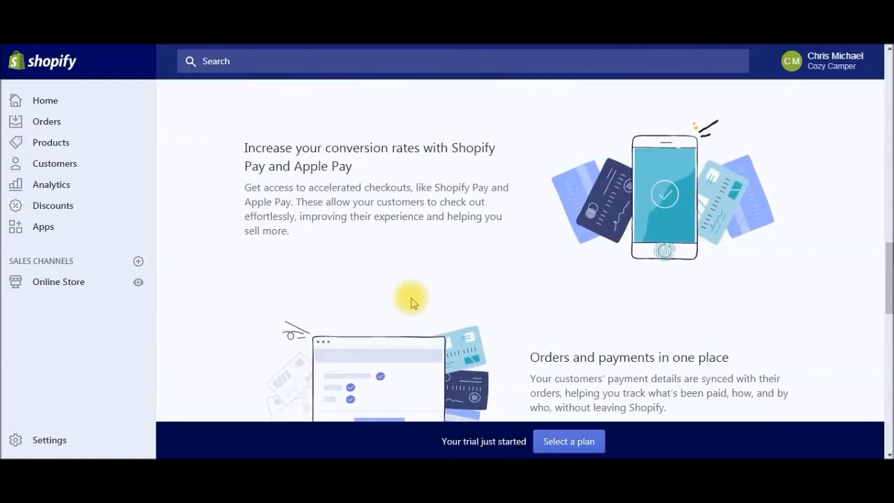
{"action": "scroll", "coordinate": [411, 302], "scroll_direction": "up", "scroll_amount": 8}
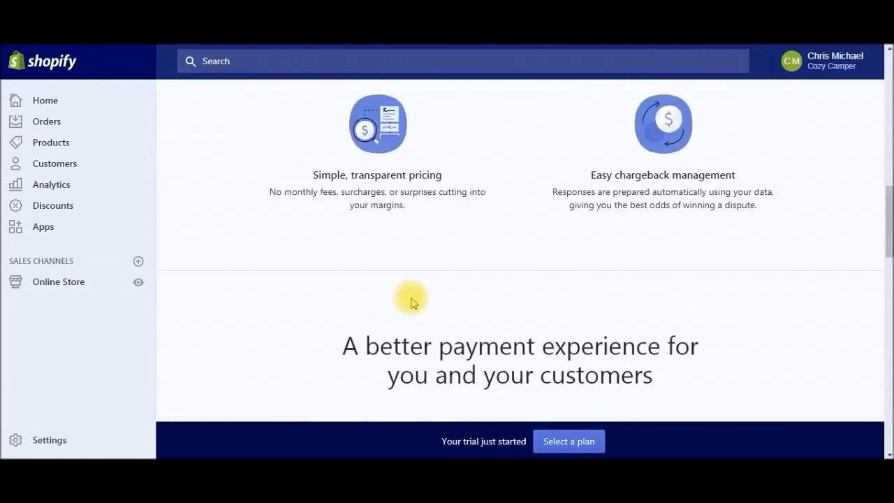
{"action": "scroll", "coordinate": [411, 302], "scroll_direction": "up", "scroll_amount": 2}
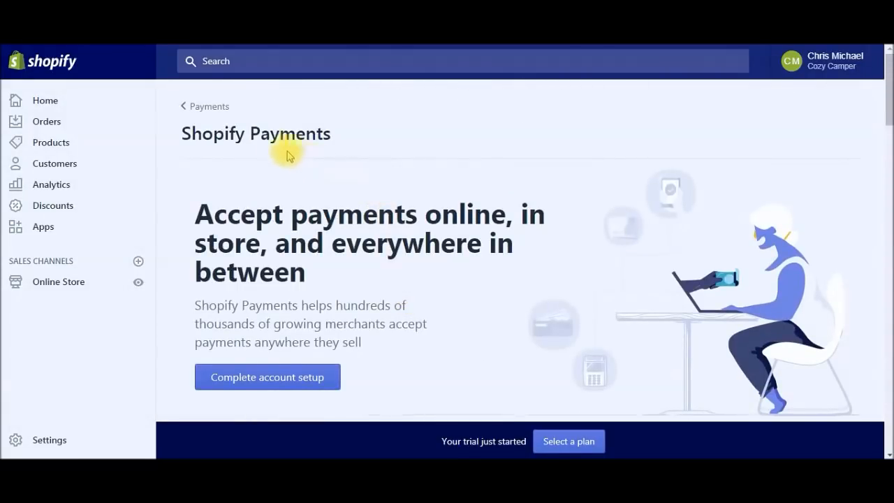
{"action": "left_click", "coordinate": [214, 109]}
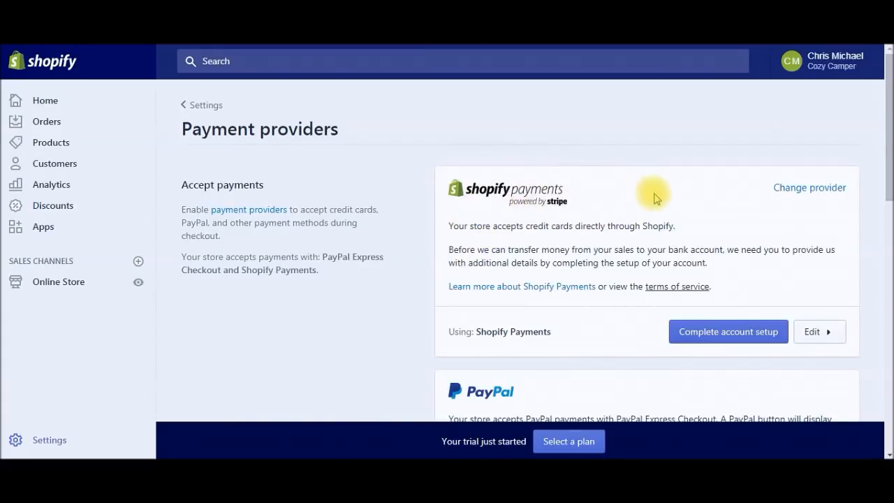
{"action": "left_click_drag", "start_coordinate": [888, 181], "coordinate": [881, 348]}
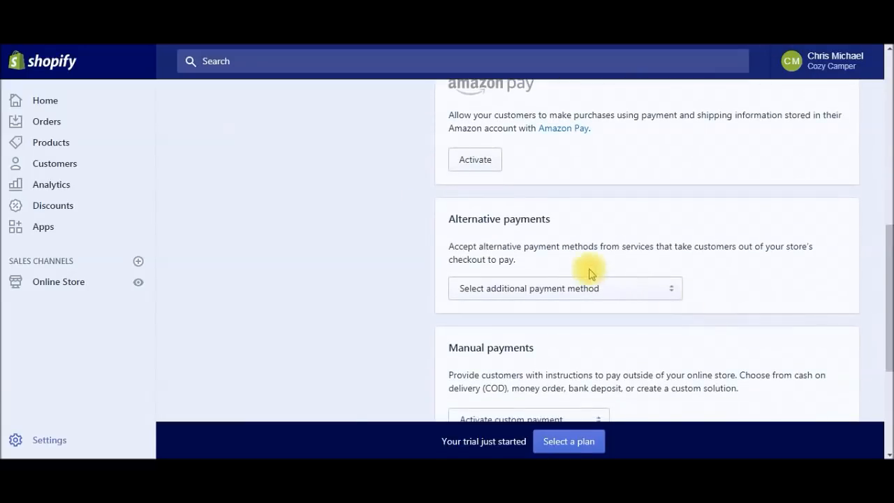
{"action": "left_click", "coordinate": [645, 293]}
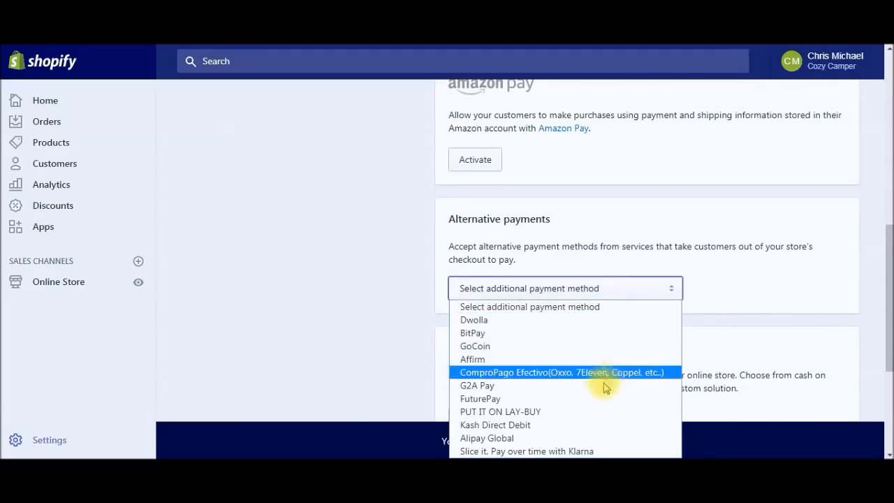
{"action": "left_click_drag", "start_coordinate": [887, 337], "coordinate": [886, 183]}
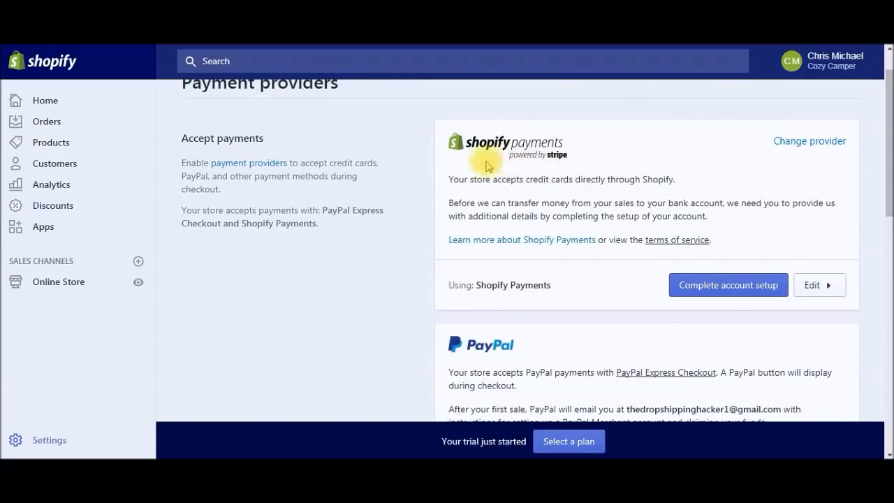
{"action": "left_click", "coordinate": [742, 292]}
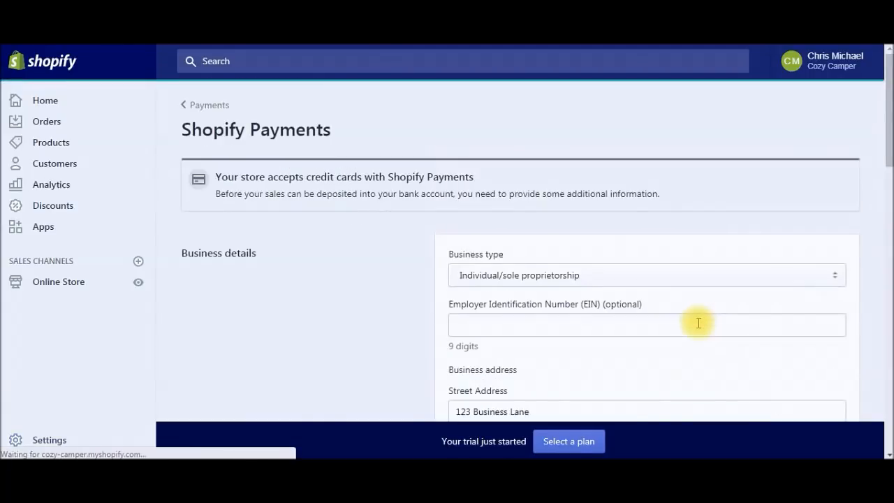
{"action": "left_click_drag", "start_coordinate": [884, 149], "coordinate": [888, 393]}
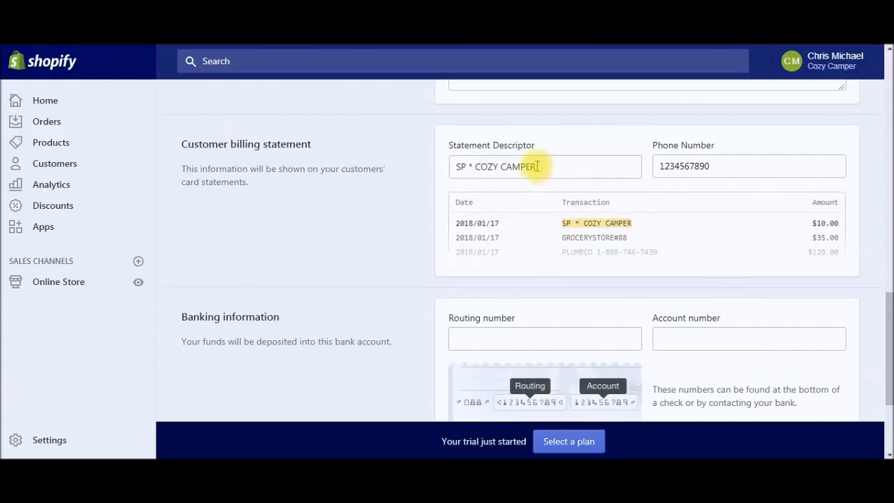
{"action": "left_click_drag", "start_coordinate": [537, 166], "coordinate": [496, 167]}
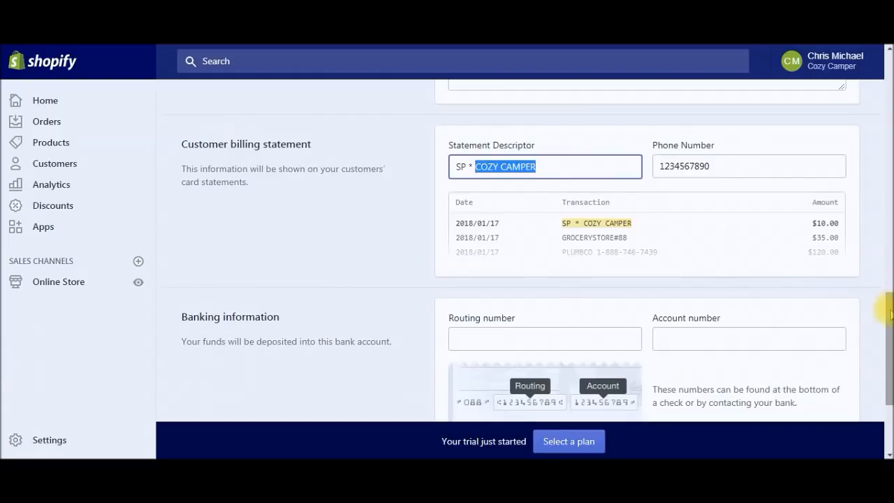
{"action": "left_click_drag", "start_coordinate": [889, 313], "coordinate": [888, 309]}
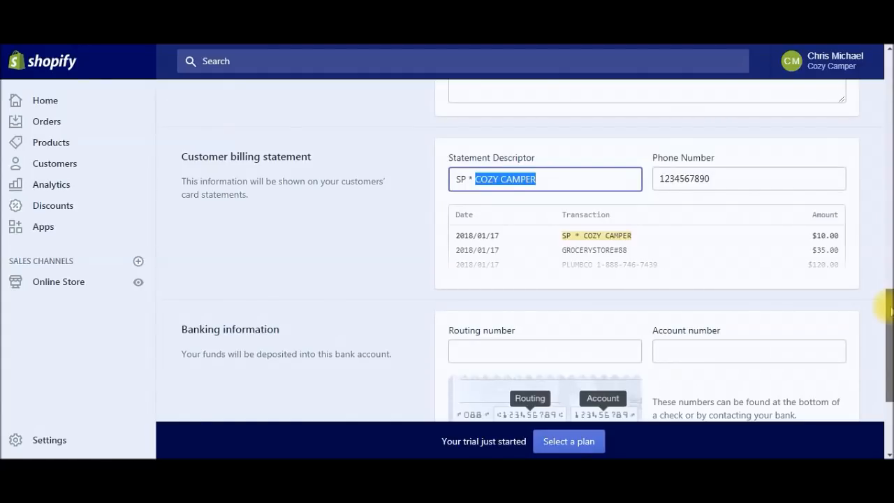
{"action": "left_click_drag", "start_coordinate": [890, 309], "coordinate": [890, 299]}
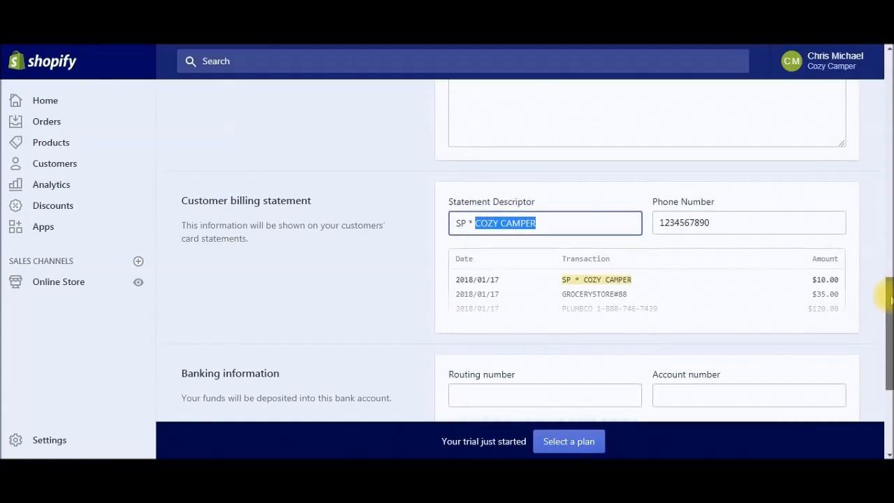
{"action": "left_click_drag", "start_coordinate": [887, 298], "coordinate": [887, 96]}
{"action": "left_click", "coordinate": [213, 105]}
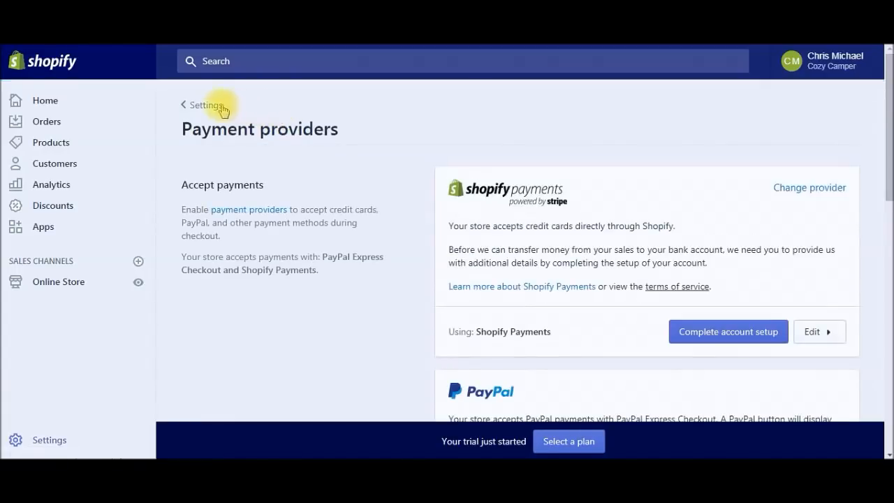
Step: In Checkout settings, require both first and last name from customers
{"action": "left_click", "coordinate": [213, 105]}
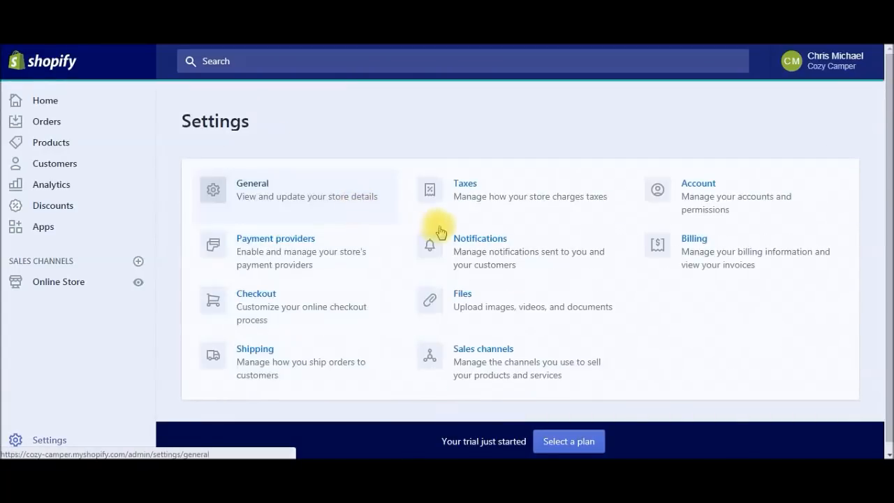
{"action": "scroll", "coordinate": [356, 285], "scroll_direction": "down", "scroll_amount": 1}
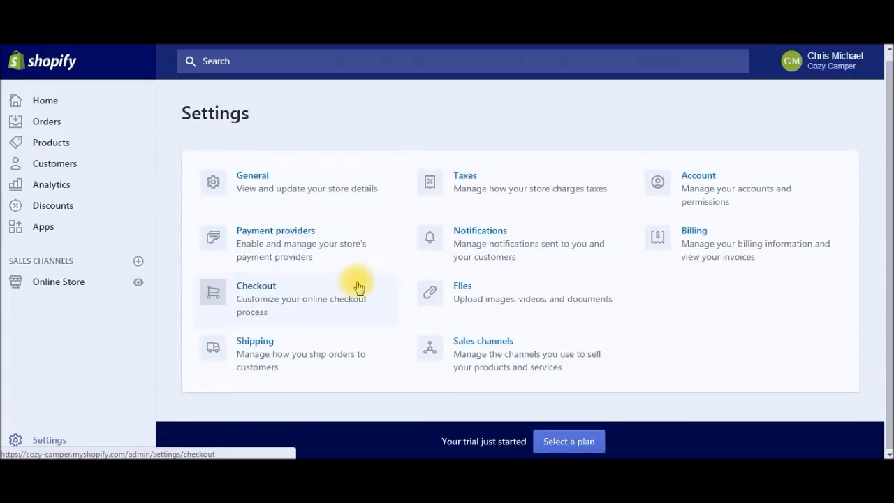
{"action": "left_click", "coordinate": [306, 294]}
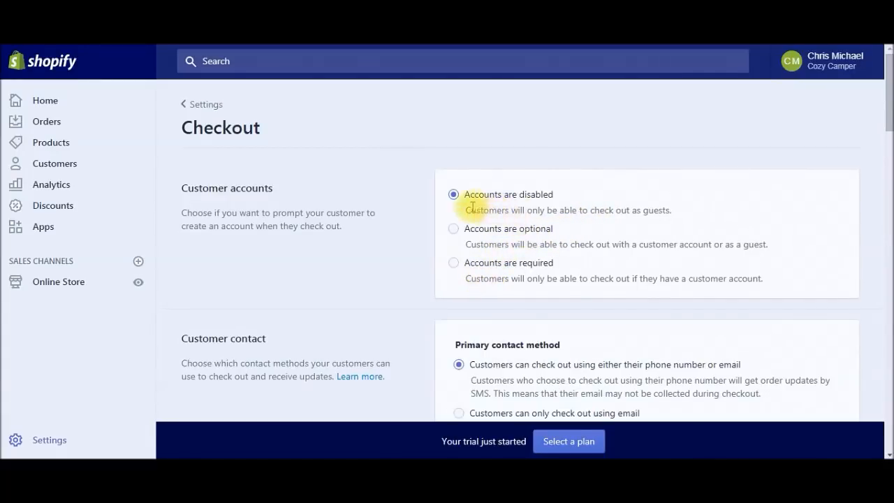
{"action": "left_click_drag", "start_coordinate": [467, 210], "coordinate": [662, 204]}
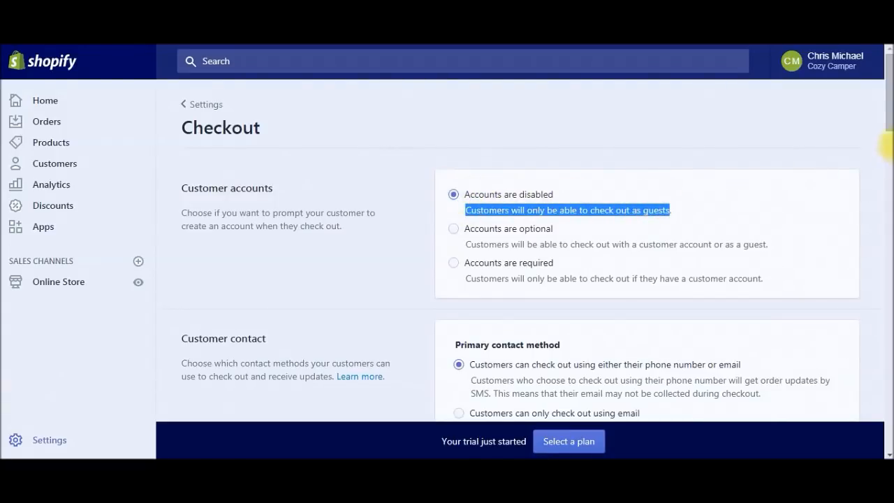
{"action": "left_click_drag", "start_coordinate": [887, 119], "coordinate": [887, 193]}
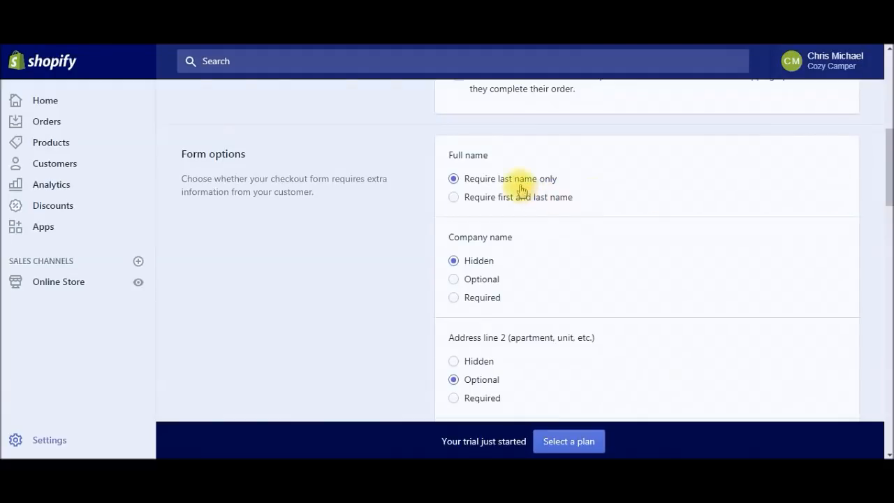
{"action": "left_click", "coordinate": [454, 199]}
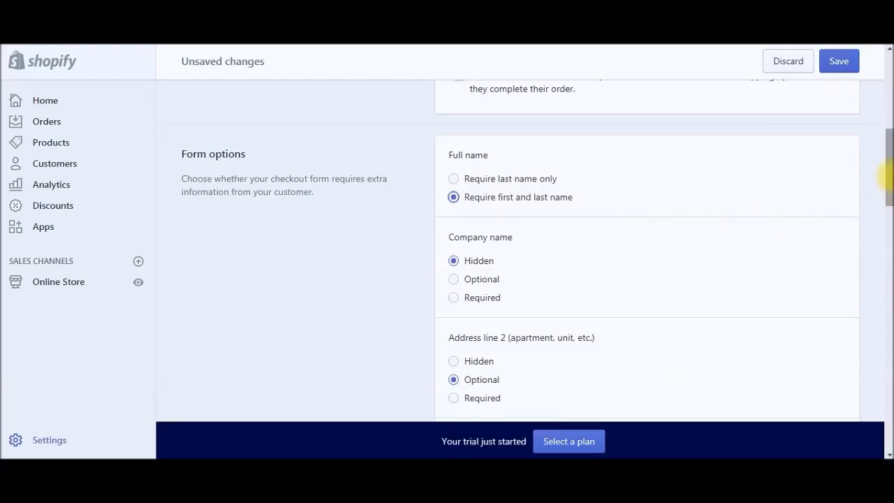
Step: Make customers agree to receive promotional emails by default
{"action": "scroll", "coordinate": [887, 180], "scroll_direction": "down", "scroll_amount": 2}
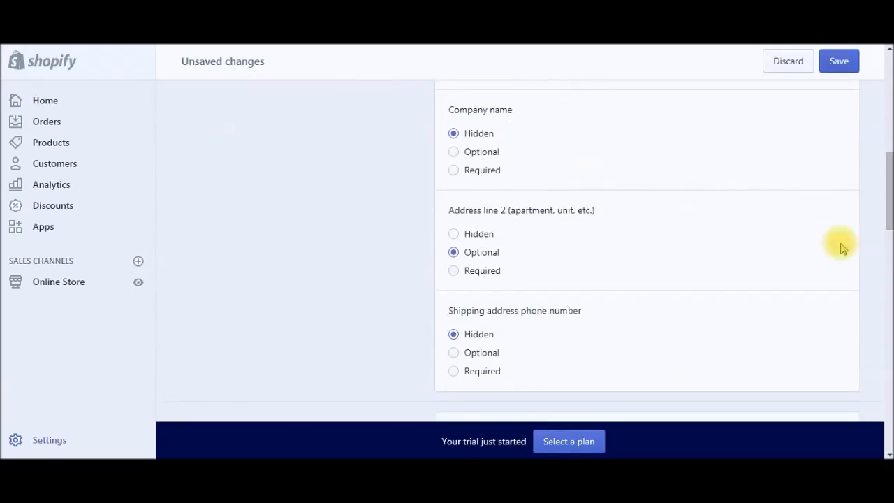
{"action": "scroll", "coordinate": [886, 222], "scroll_direction": "down", "scroll_amount": 2}
{"action": "left_click_drag", "start_coordinate": [886, 223], "coordinate": [886, 236]}
{"action": "scroll", "coordinate": [885, 236], "scroll_direction": "down", "scroll_amount": 3}
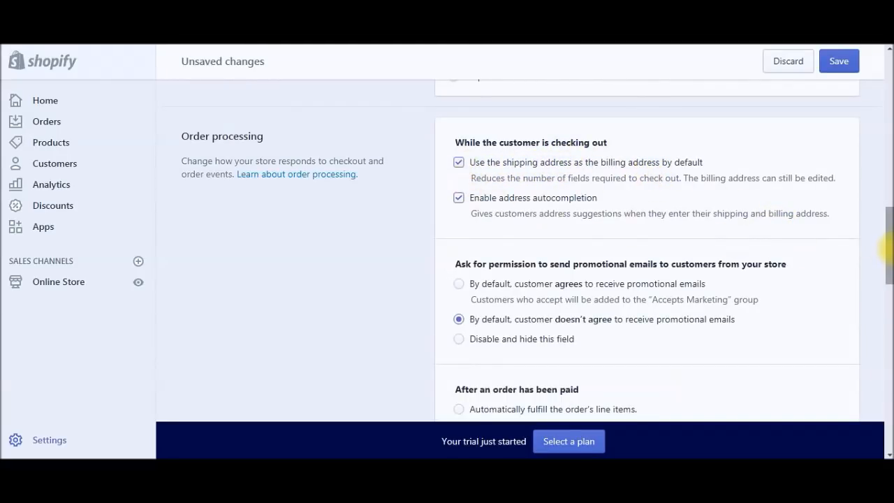
{"action": "left_click_drag", "start_coordinate": [887, 245], "coordinate": [887, 270]}
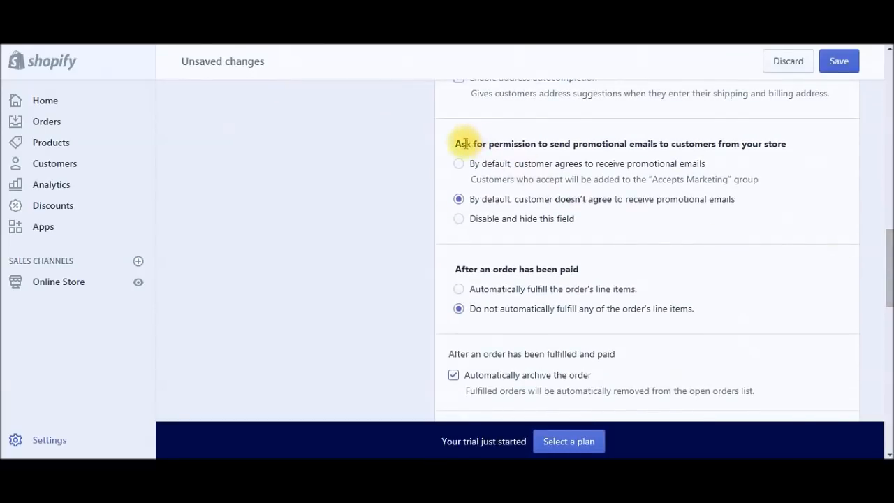
{"action": "left_click_drag", "start_coordinate": [463, 146], "coordinate": [734, 151]}
{"action": "left_click", "coordinate": [761, 155]}
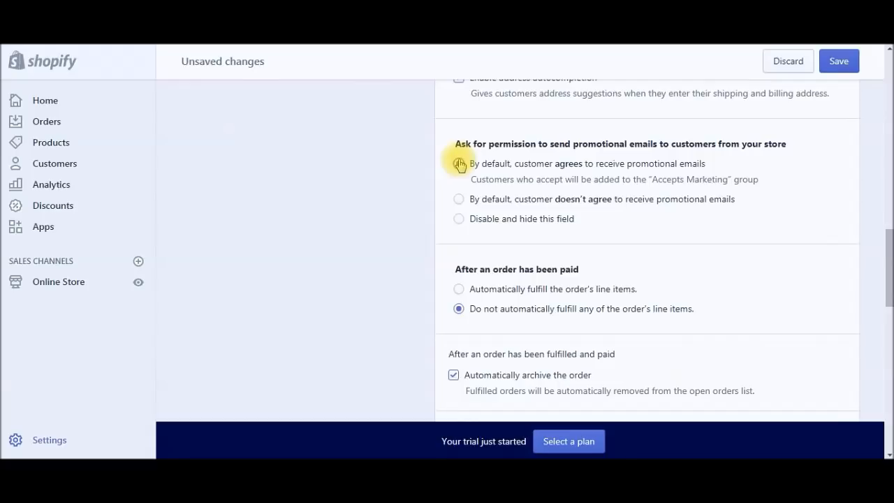
{"action": "left_click", "coordinate": [459, 164]}
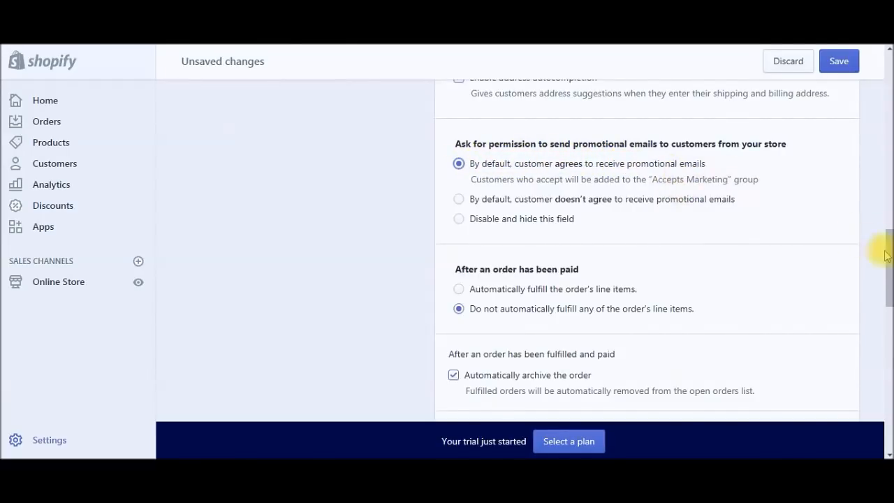
{"action": "left_click_drag", "start_coordinate": [890, 260], "coordinate": [889, 292]}
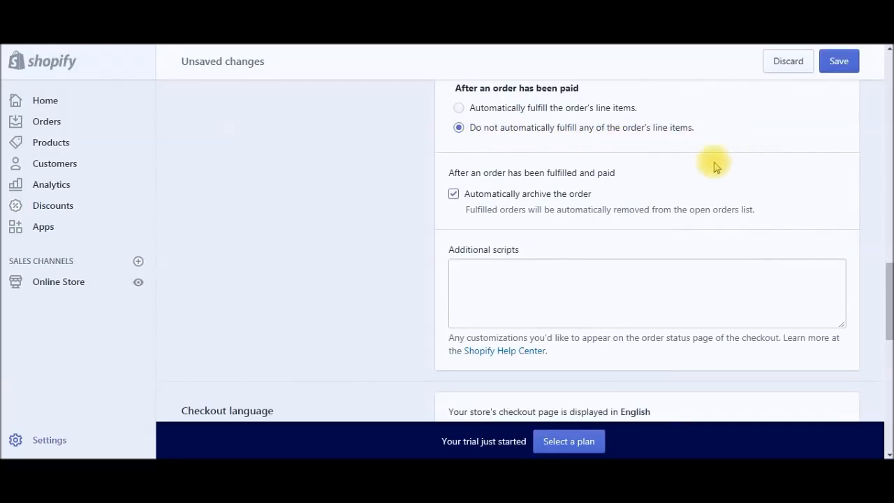
Step: Generate the sample refund policy, privacy policy and terms of service
{"action": "left_click_drag", "start_coordinate": [887, 335], "coordinate": [888, 407]}
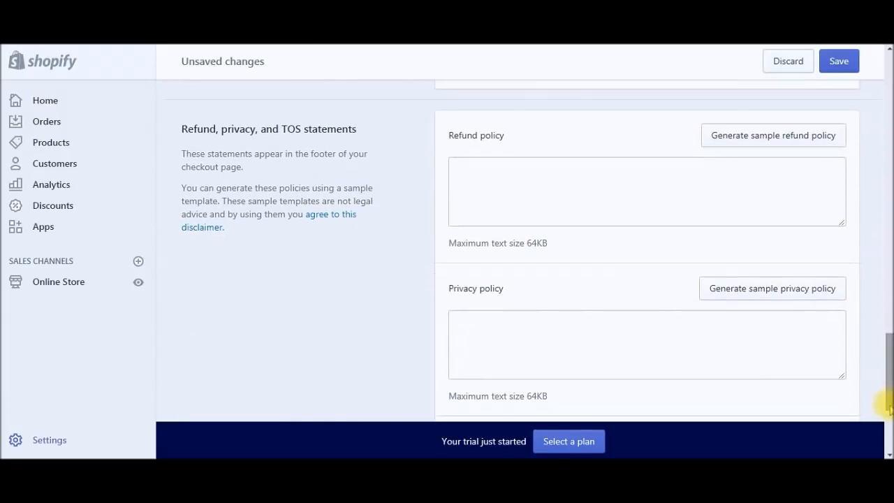
{"action": "left_click", "coordinate": [773, 135]}
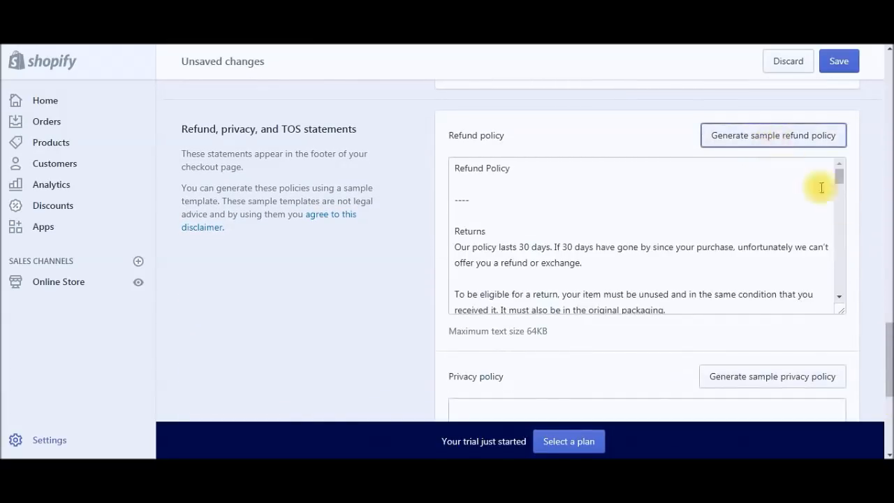
{"action": "scroll", "coordinate": [838, 307], "scroll_direction": "down", "scroll_amount": 3}
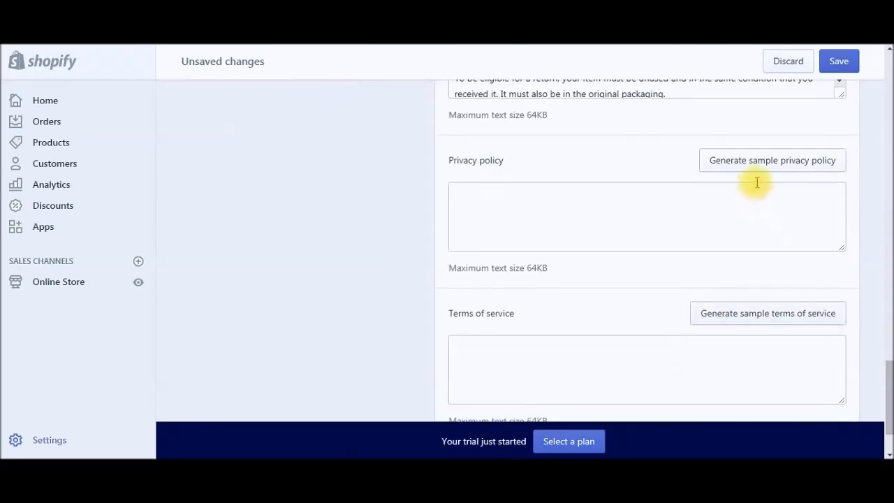
{"action": "left_click", "coordinate": [766, 161]}
{"action": "left_click_drag", "start_coordinate": [884, 365], "coordinate": [886, 325]}
{"action": "left_click", "coordinate": [786, 237]}
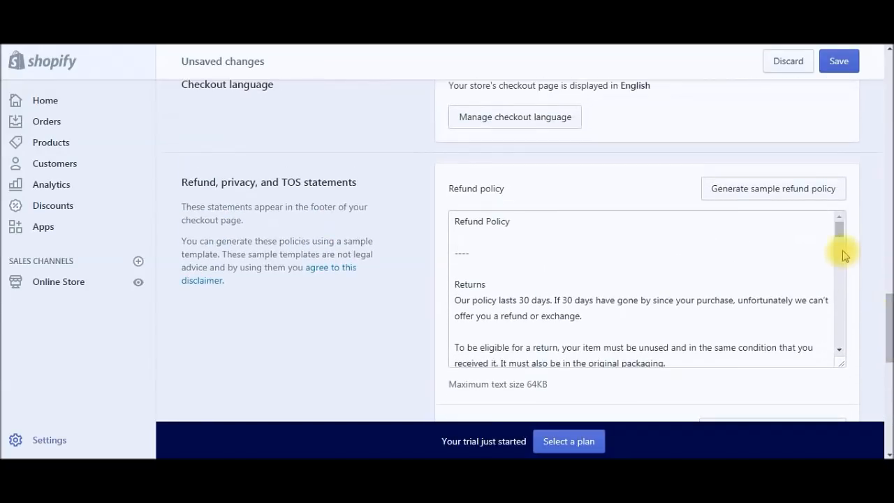
Step: Look over the generated policy texts, including the refund policy's contact e-mail
{"action": "left_click_drag", "start_coordinate": [840, 230], "coordinate": [851, 348]}
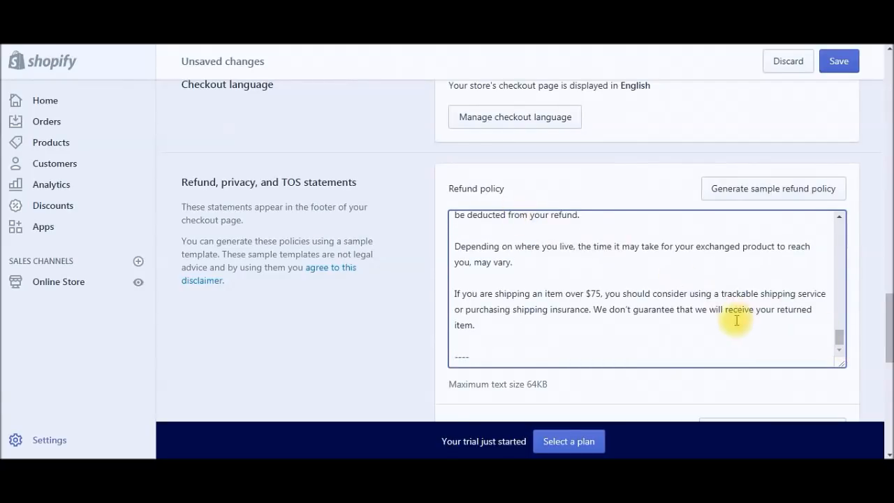
{"action": "left_click_drag", "start_coordinate": [842, 348], "coordinate": [848, 305]}
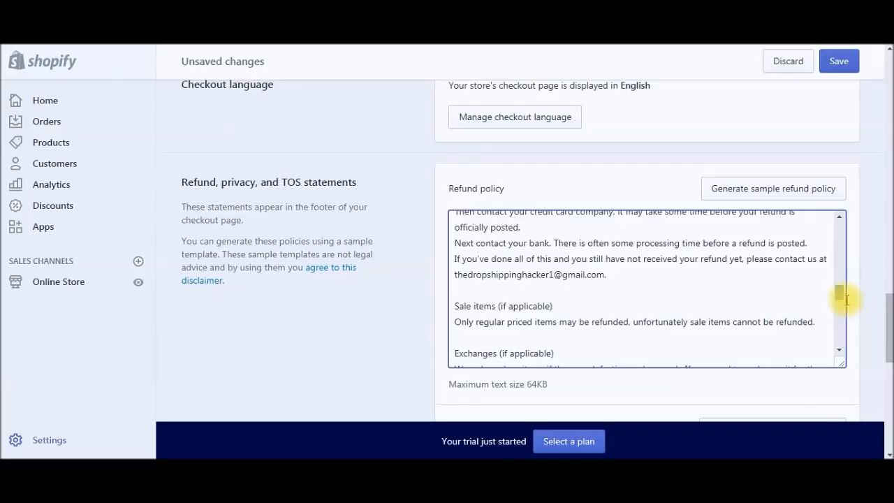
{"action": "left_click_drag", "start_coordinate": [620, 276], "coordinate": [455, 275]}
{"action": "left_click", "coordinate": [531, 284]}
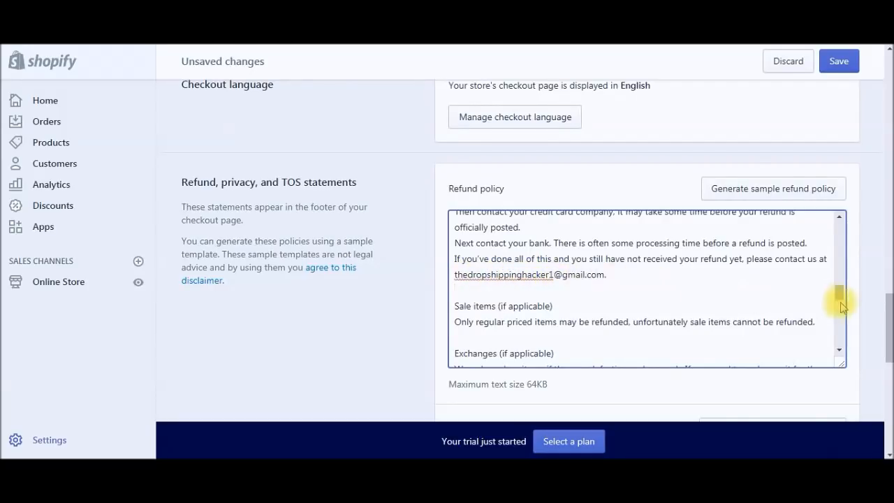
{"action": "left_click_drag", "start_coordinate": [841, 295], "coordinate": [887, 391]}
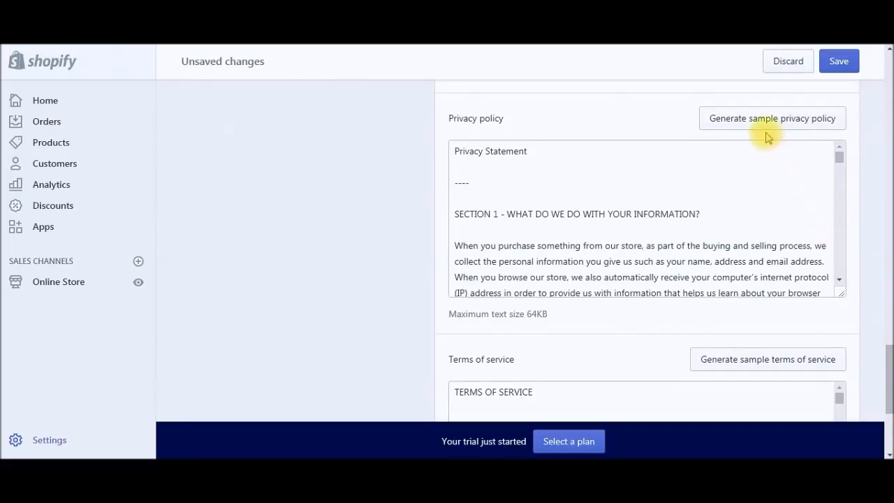
{"action": "left_click_drag", "start_coordinate": [887, 342], "coordinate": [887, 64]}
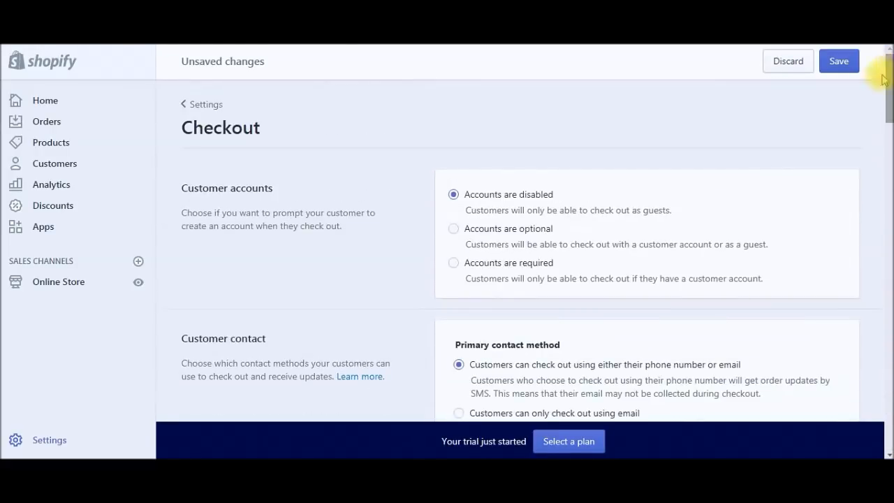
Step: Save the checkout settings and return to the Settings overview
{"action": "left_click", "coordinate": [841, 66]}
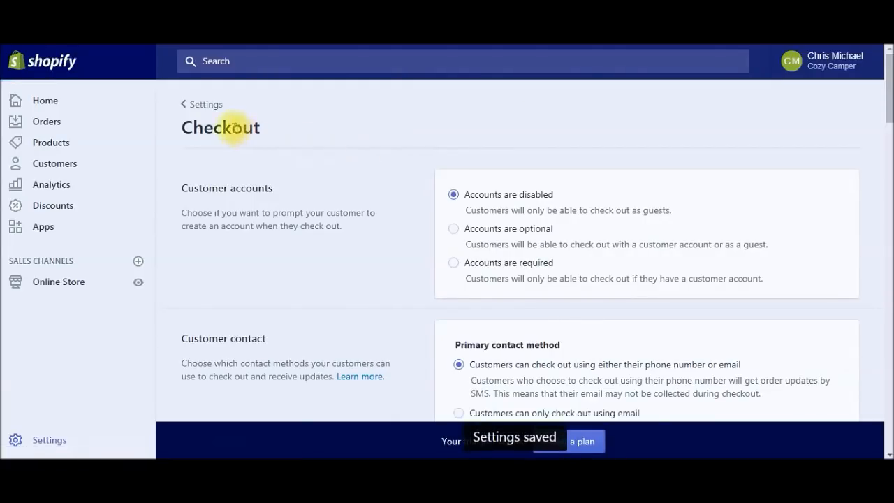
{"action": "left_click", "coordinate": [201, 105]}
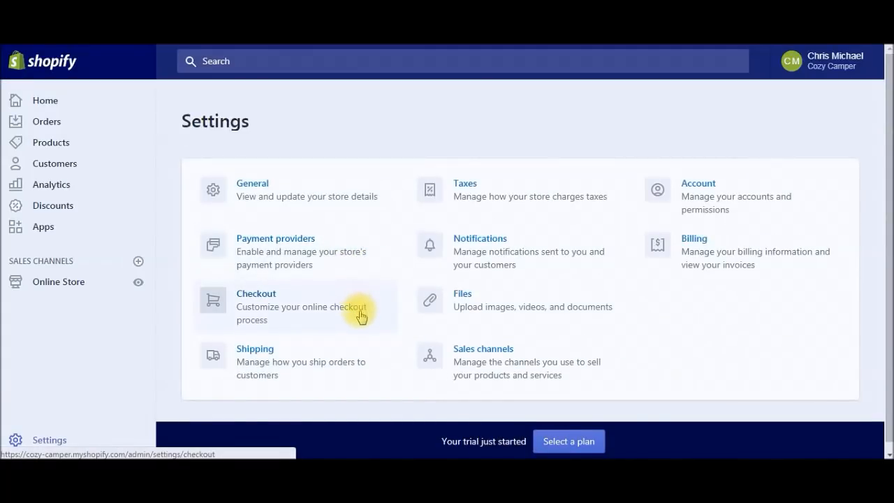
{"action": "scroll", "coordinate": [361, 315], "scroll_direction": "down", "scroll_amount": 1}
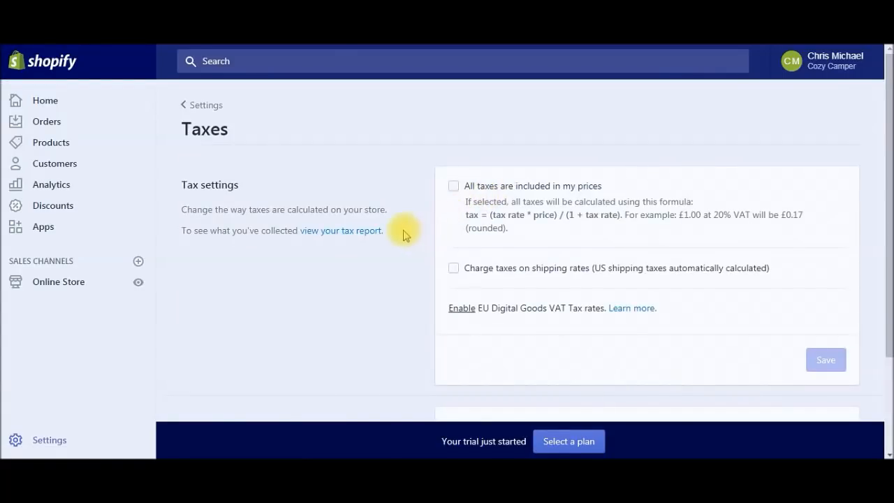
{"action": "mouse_move", "coordinate": [884, 183]}
{"action": "left_mouse_down"}
{"action": "mouse_move", "coordinate": [887, 280]}
{"action": "mouse_move", "coordinate": [884, 178]}
{"action": "left_mouse_up"}
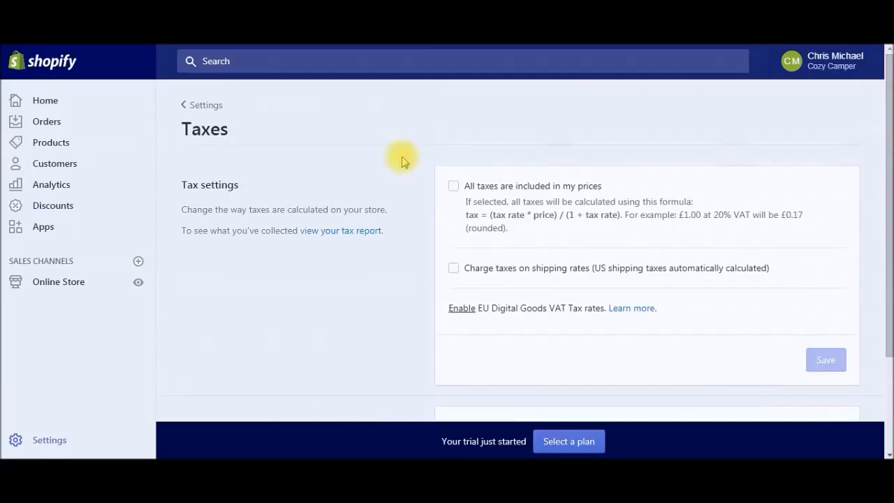
Step: Check the Taxes and Notifications pages, returning to Settings after each
{"action": "left_click", "coordinate": [212, 110]}
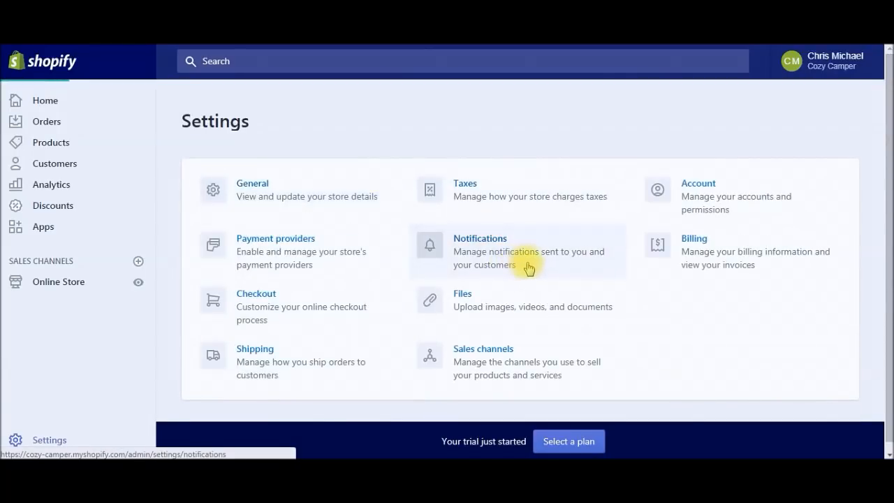
{"action": "left_click", "coordinate": [525, 266]}
{"action": "mouse_move", "coordinate": [885, 140]}
{"action": "left_mouse_down"}
{"action": "mouse_move", "coordinate": [886, 279]}
{"action": "mouse_move", "coordinate": [887, 133]}
{"action": "left_mouse_up"}
{"action": "left_click", "coordinate": [209, 106]}
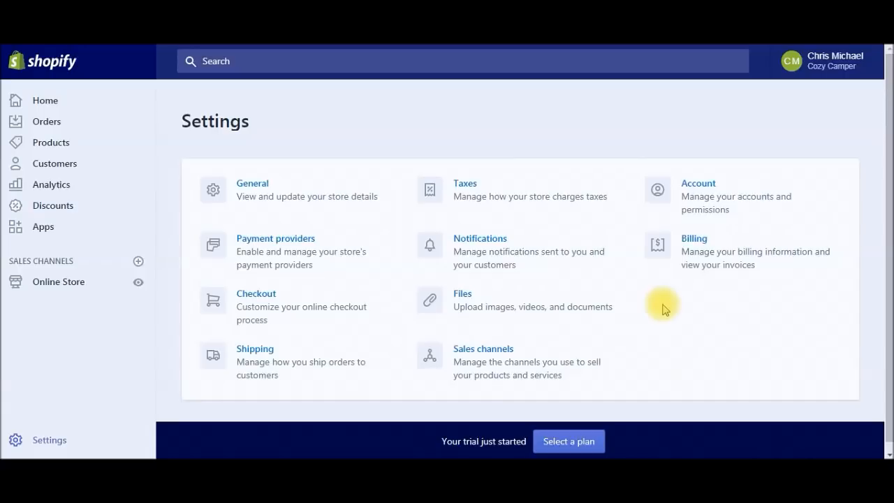
Step: In Shipping settings, delete the Domestic shipping zone
{"action": "left_click", "coordinate": [298, 358]}
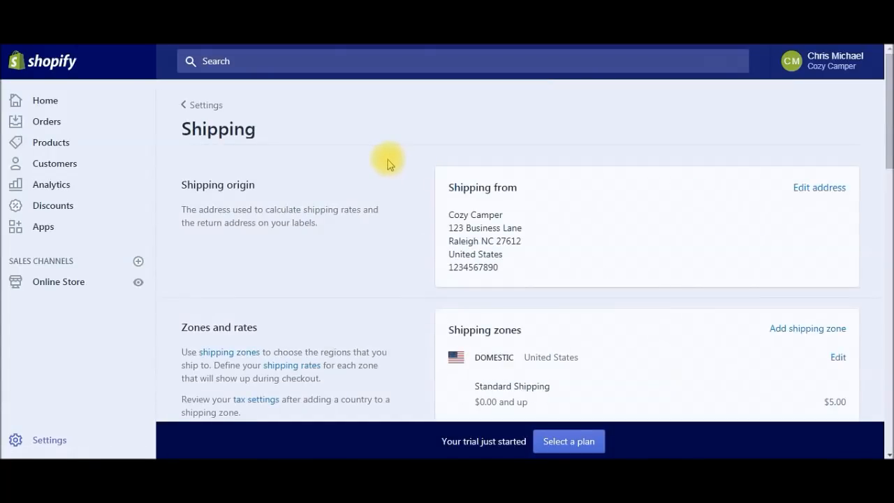
{"action": "left_click_drag", "start_coordinate": [449, 214], "coordinate": [514, 267]}
{"action": "left_click", "coordinate": [521, 268]}
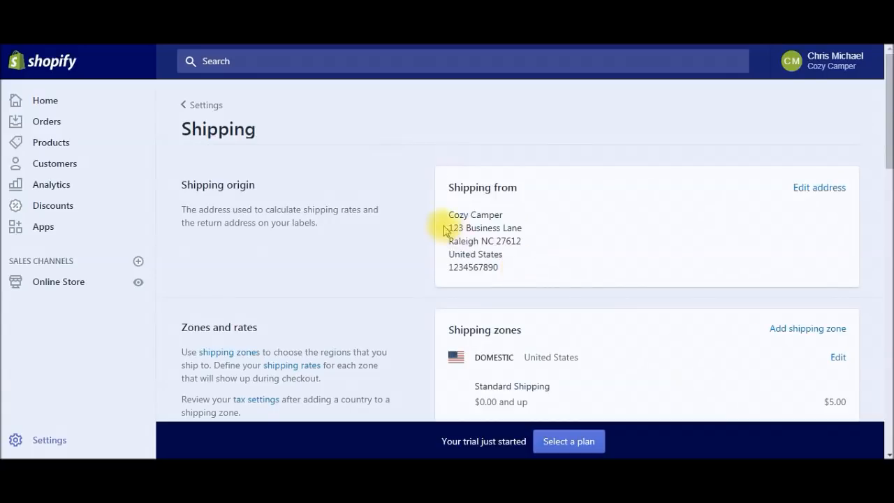
{"action": "left_click_drag", "start_coordinate": [889, 115], "coordinate": [887, 204]}
{"action": "left_click_drag", "start_coordinate": [886, 202], "coordinate": [885, 164]}
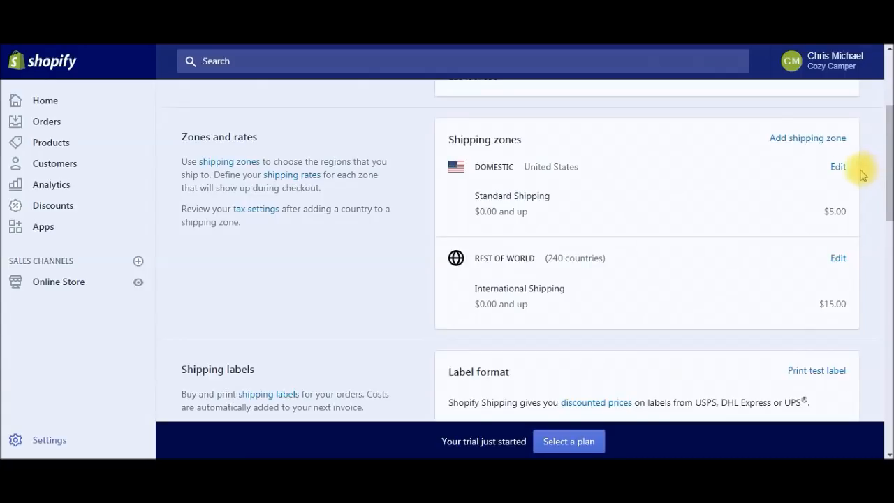
{"action": "left_click", "coordinate": [830, 144]}
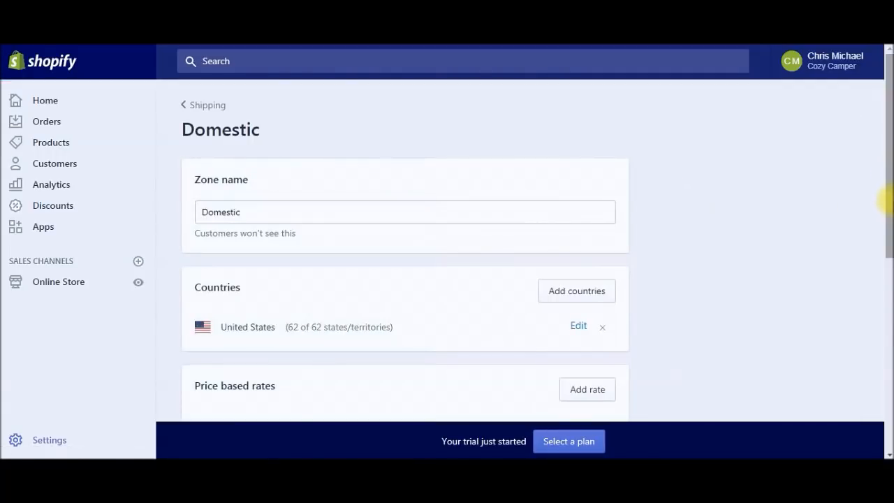
{"action": "left_click_drag", "start_coordinate": [887, 199], "coordinate": [884, 349]}
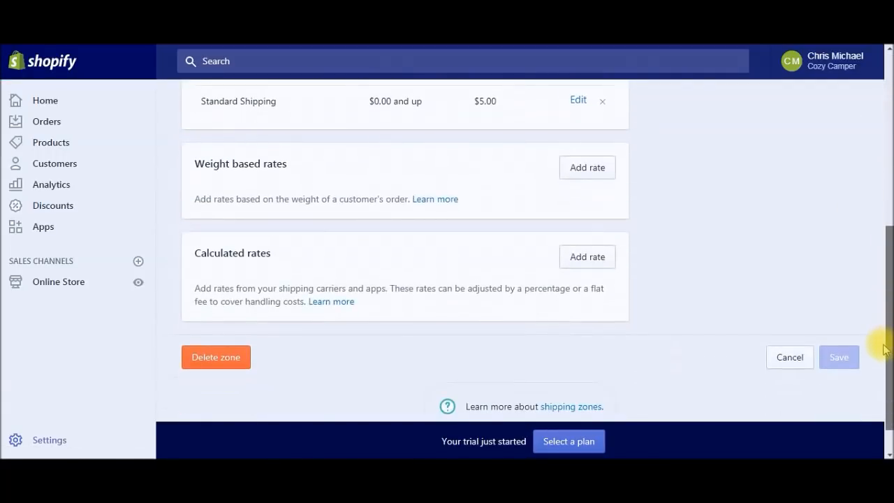
{"action": "left_click", "coordinate": [217, 360]}
{"action": "left_click", "coordinate": [564, 327]}
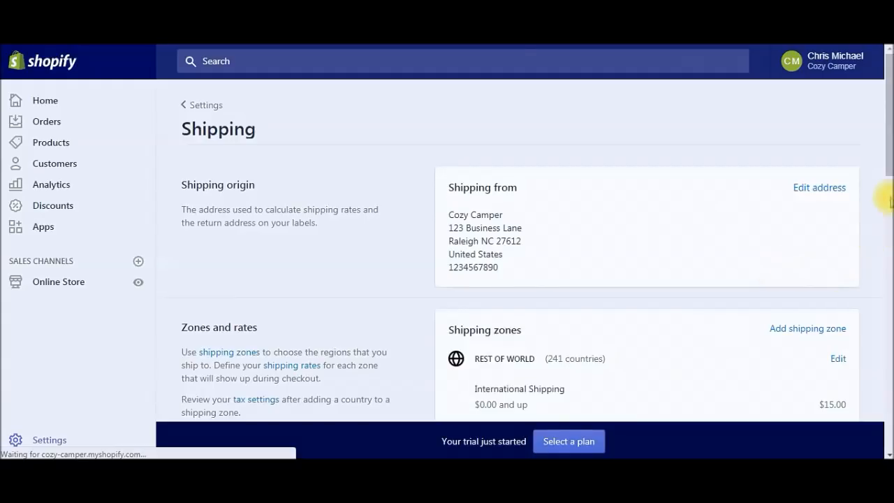
Step: Delete the Rest of world shipping zone too
{"action": "left_click_drag", "start_coordinate": [885, 153], "coordinate": [886, 188]}
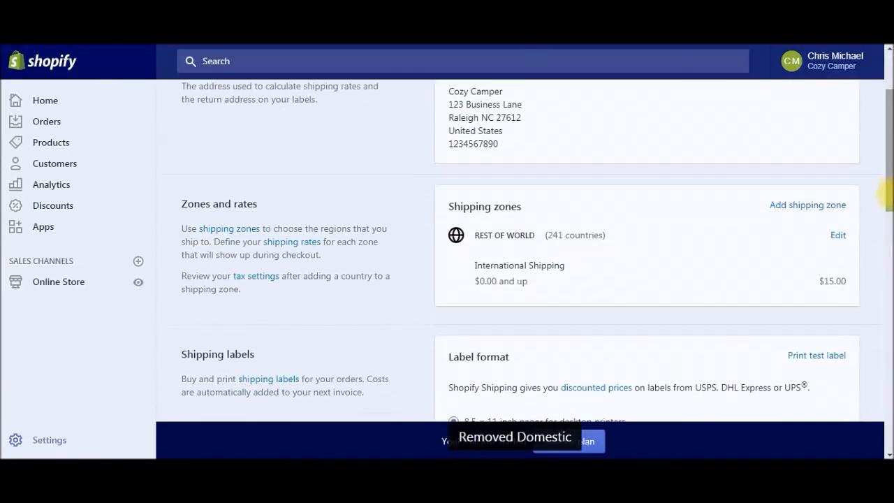
{"action": "left_click", "coordinate": [839, 236]}
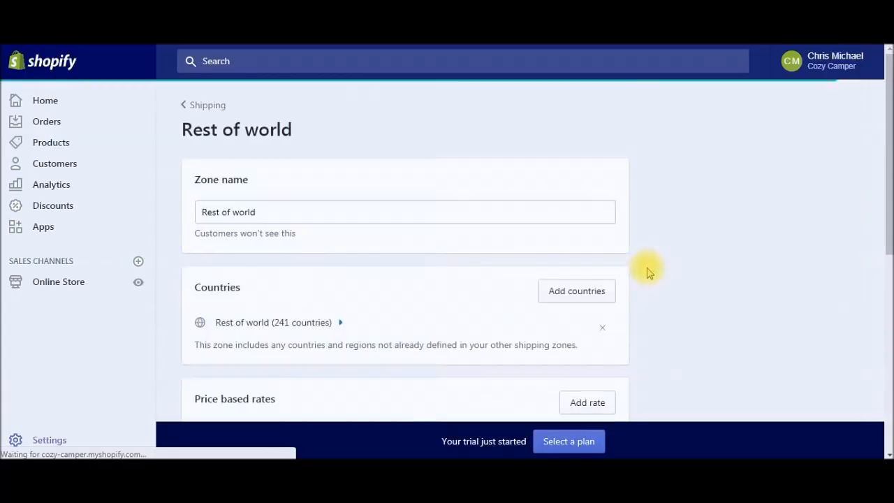
{"action": "left_click_drag", "start_coordinate": [888, 221], "coordinate": [888, 410]}
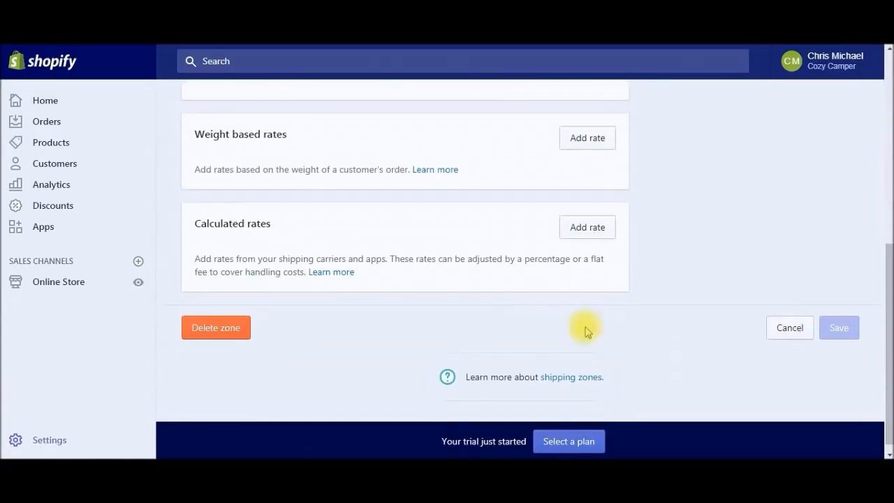
{"action": "left_click", "coordinate": [244, 328]}
{"action": "left_click", "coordinate": [572, 319]}
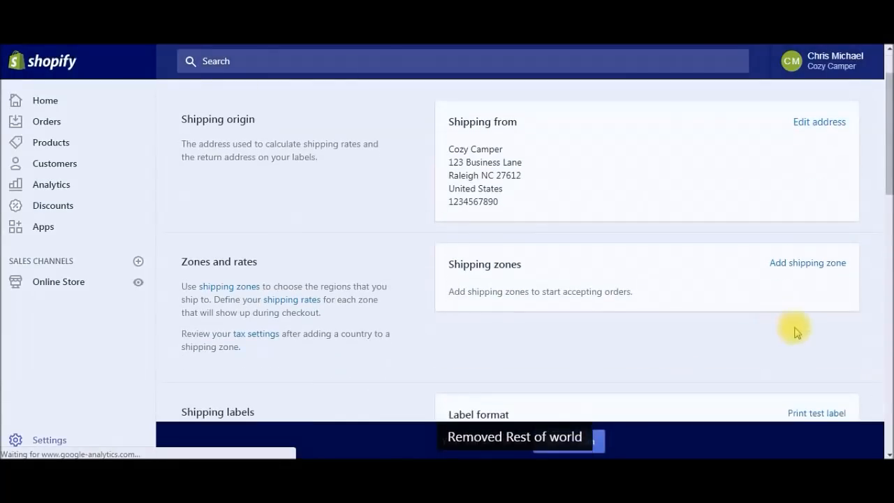
{"action": "left_click", "coordinate": [814, 264]}
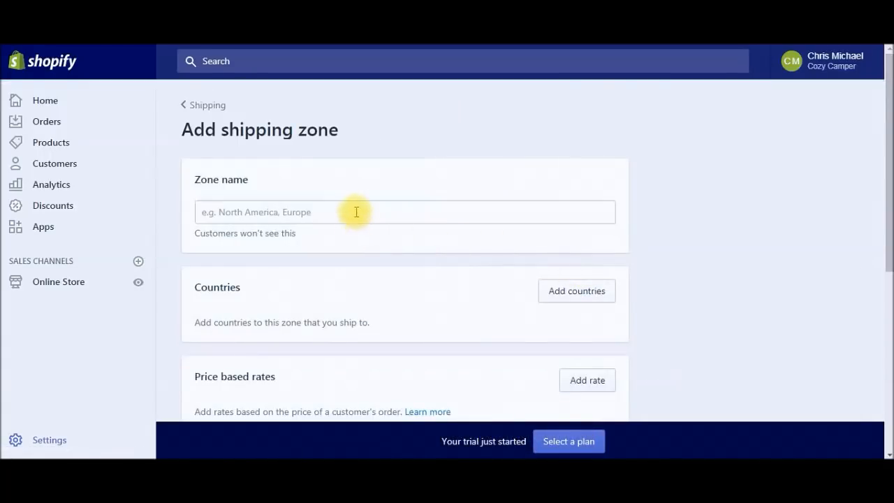
Step: Name the new shipping zone 'The Big 4'
{"action": "left_click", "coordinate": [356, 211]}
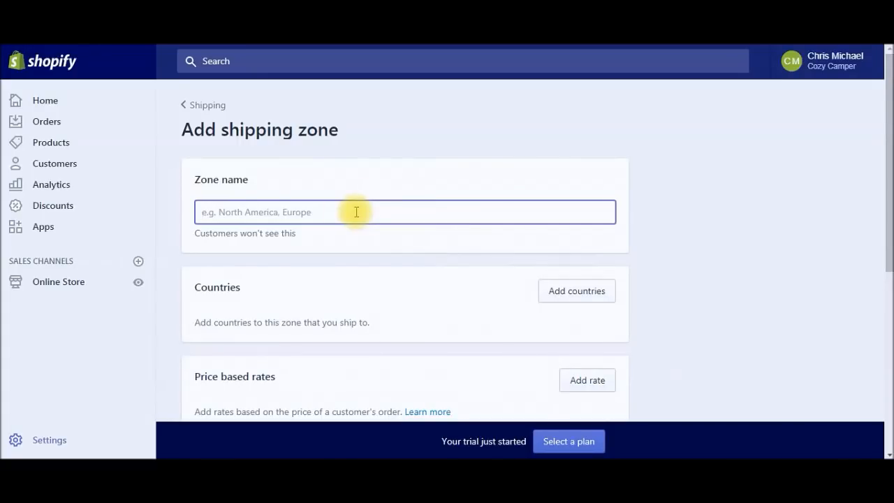
{"action": "type", "text": "4 "}
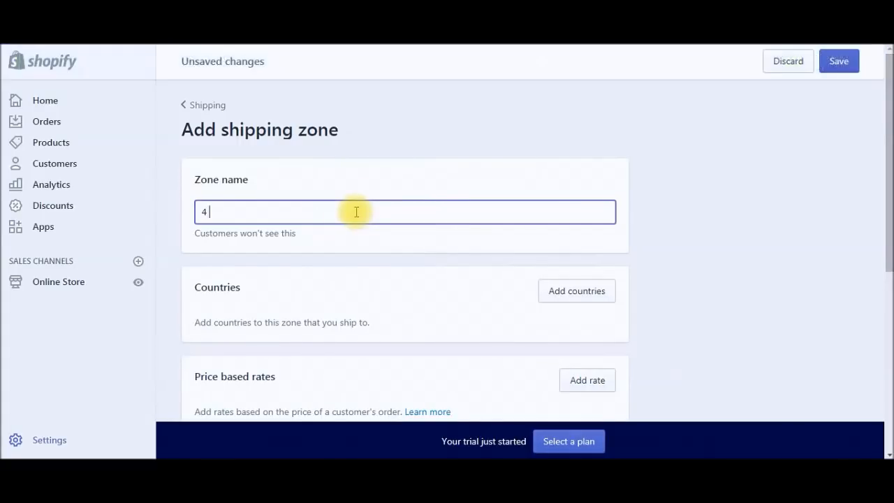
{"action": "type", "text": "Top Co"}
{"action": "key", "text": "BackSpace"}
{"action": "key", "text": "BackSpace"}
{"action": "key", "text": "BackSpace"}
{"action": "key", "text": "BackSpace"}
{"action": "key", "text": "BackSpace"}
{"action": "key", "text": "BackSpace"}
{"action": "key", "text": "BackSpace"}
{"action": "key", "text": "BackSpace"}
{"action": "type", "text": "The Big 4"}
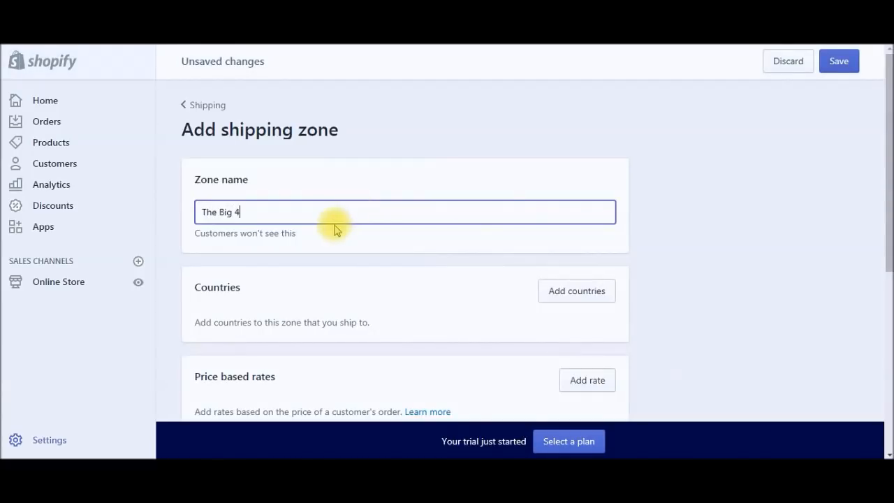
{"action": "scroll", "coordinate": [489, 252], "scroll_direction": "down", "scroll_amount": 1}
Step: Add United States to the zone
{"action": "left_click", "coordinate": [605, 238]}
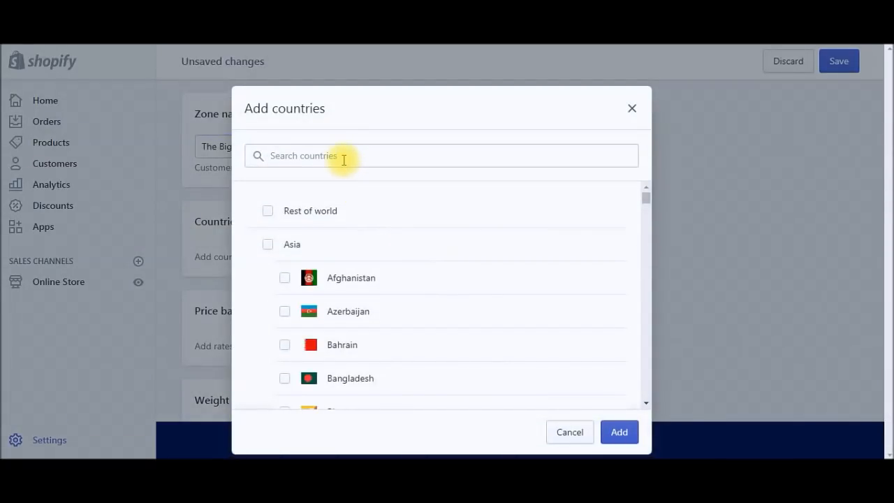
{"action": "left_click", "coordinate": [344, 160]}
{"action": "type", "text": "un"}
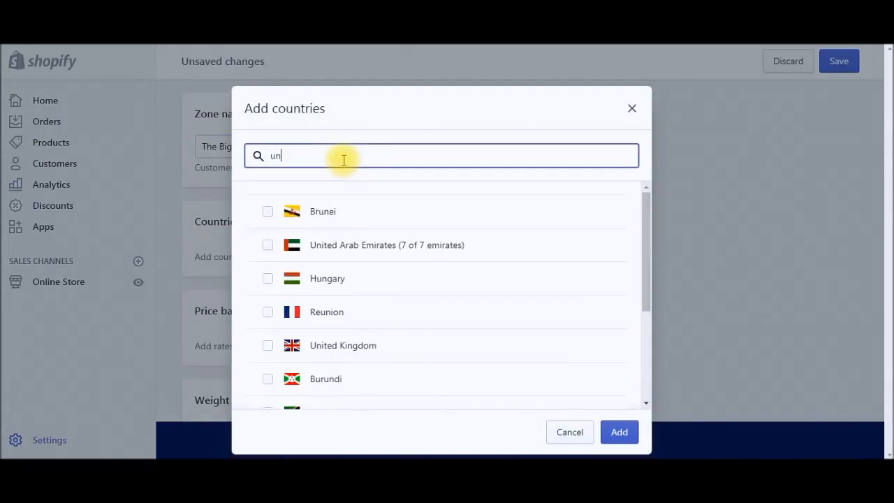
{"action": "type", "text": "ited"}
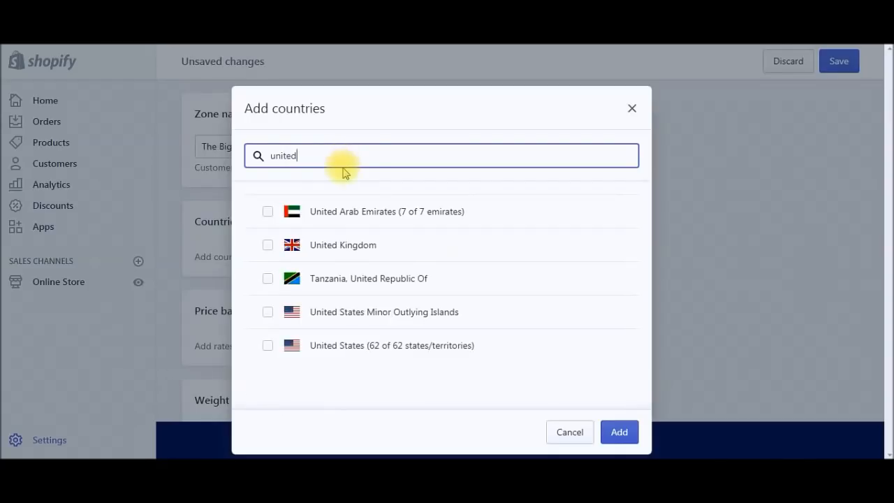
{"action": "left_click", "coordinate": [341, 347]}
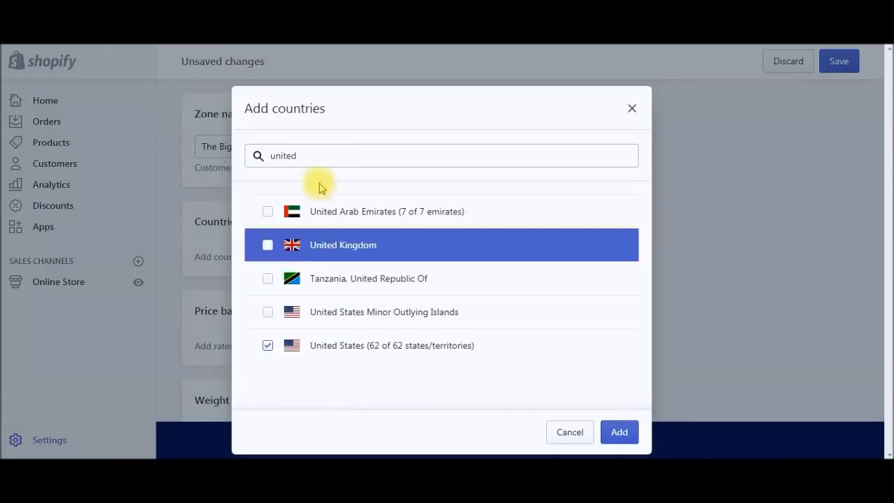
{"action": "left_click", "coordinate": [621, 437]}
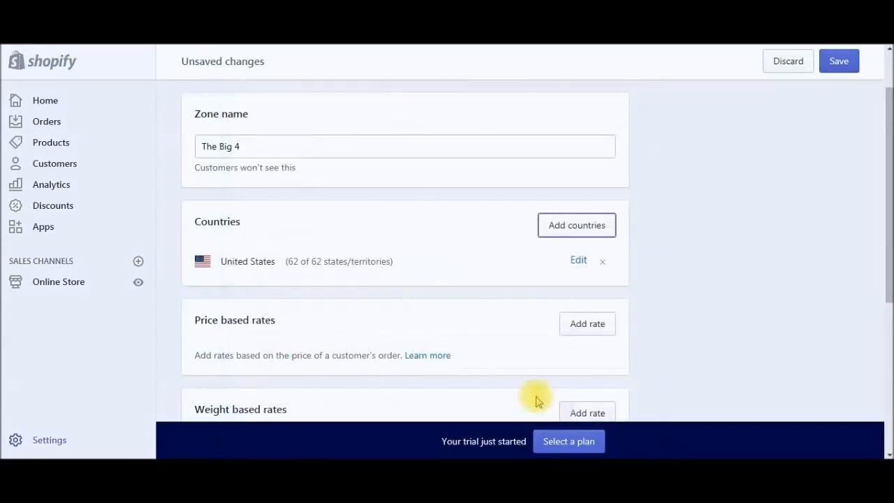
Step: Add Australia, Canada and United Kingdom to the zone
{"action": "left_click", "coordinate": [577, 227]}
{"action": "left_click", "coordinate": [308, 155]}
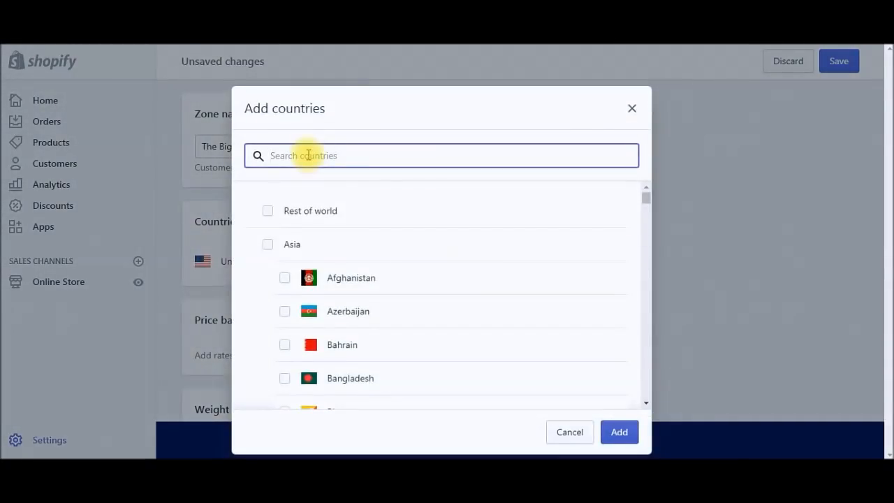
{"action": "type", "text": "aus"}
{"action": "left_click", "coordinate": [268, 245]}
{"action": "double_click", "coordinate": [315, 157]}
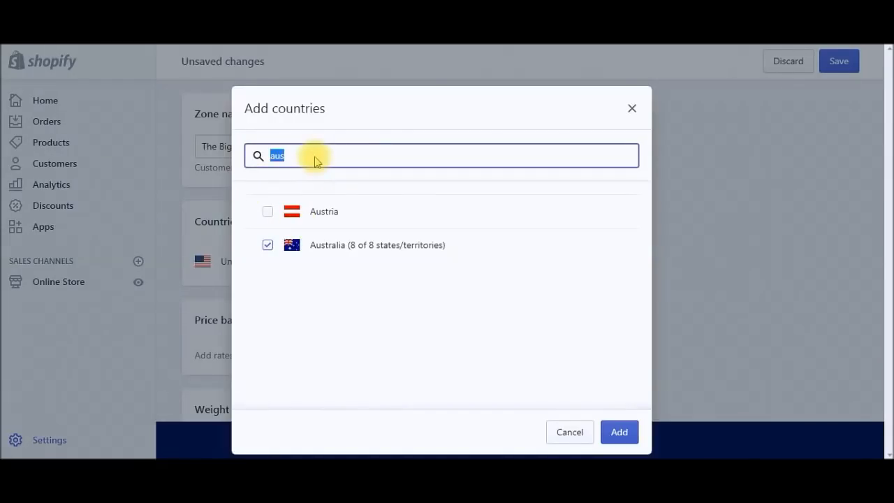
{"action": "type", "text": "cana"}
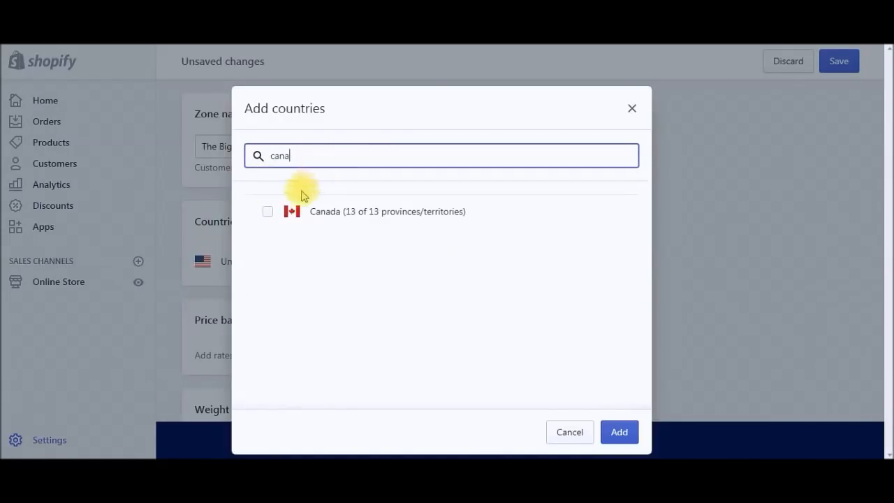
{"action": "left_click", "coordinate": [267, 210]}
{"action": "double_click", "coordinate": [315, 156]}
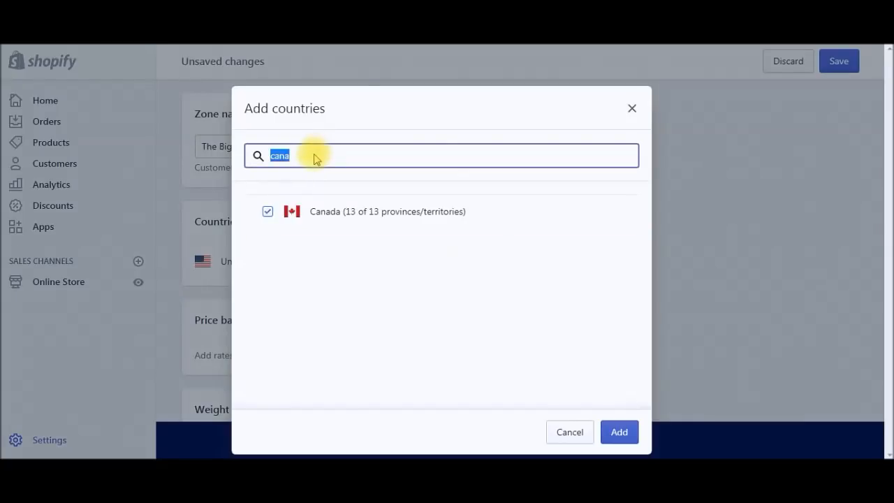
{"action": "type", "text": "uni"}
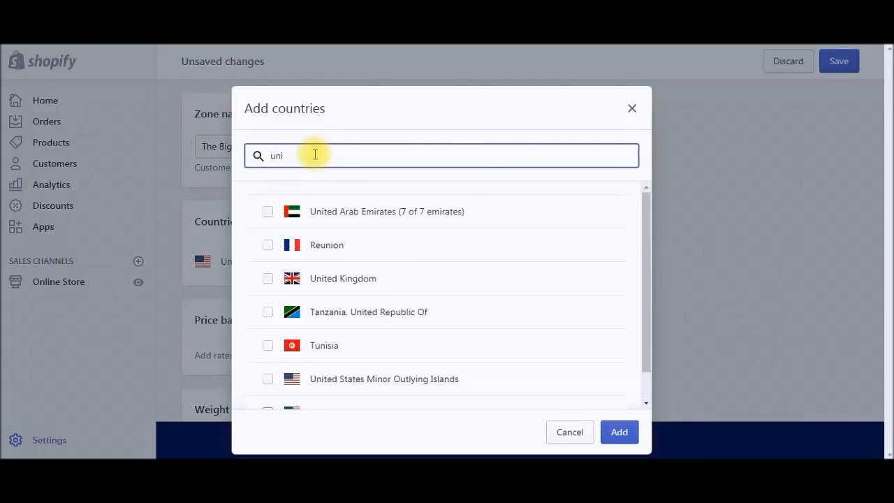
{"action": "left_click", "coordinate": [340, 278]}
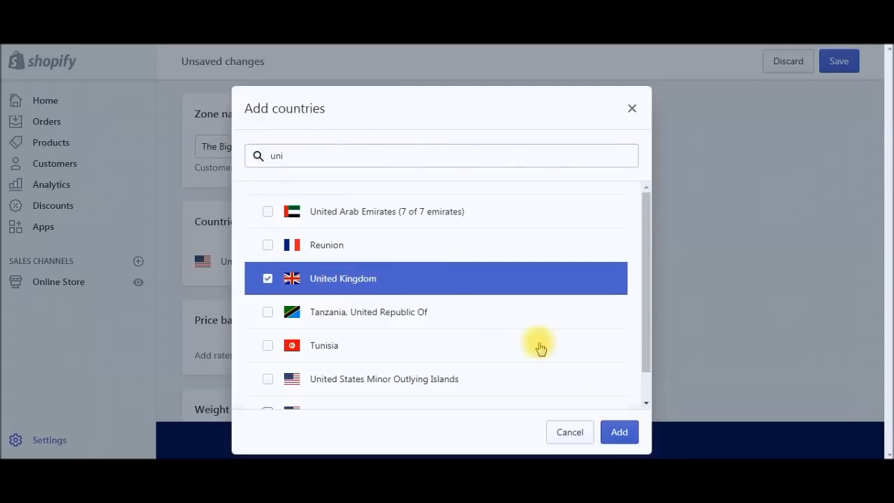
{"action": "left_click", "coordinate": [621, 428]}
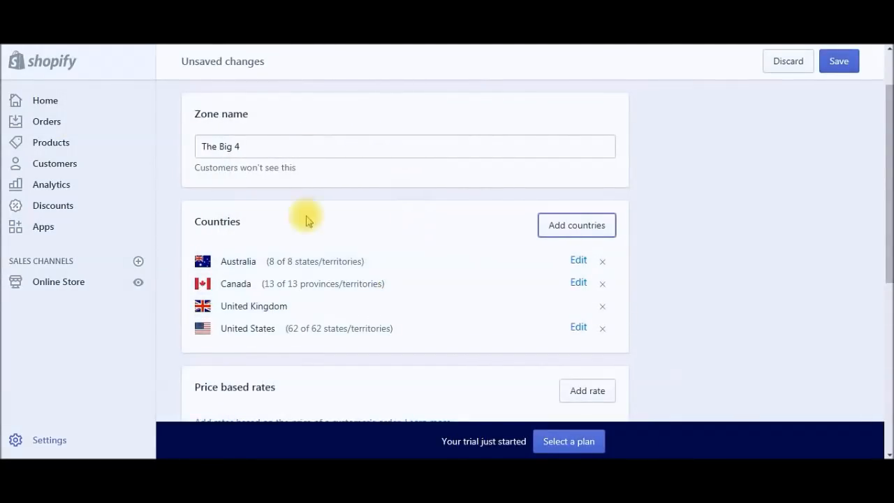
{"action": "scroll", "coordinate": [321, 230], "scroll_direction": "down", "scroll_amount": 3}
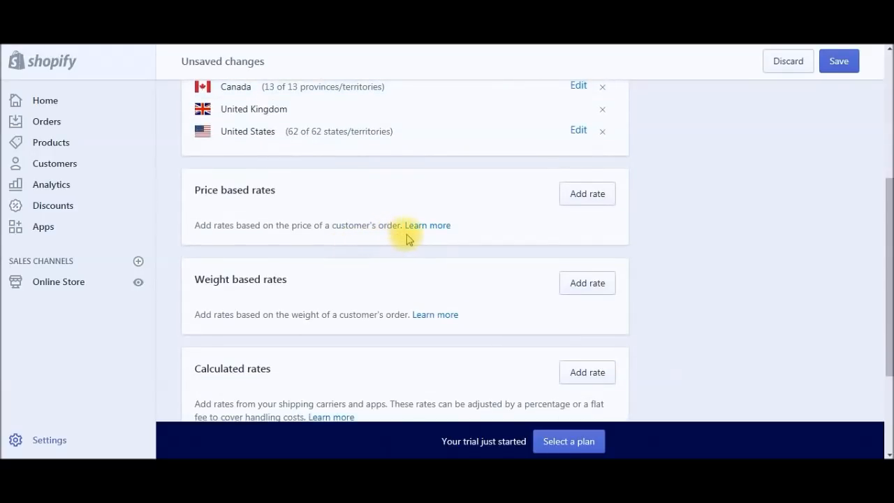
{"action": "scroll", "coordinate": [409, 239], "scroll_direction": "down", "scroll_amount": 2}
{"action": "scroll", "coordinate": [409, 238], "scroll_direction": "up", "scroll_amount": 2}
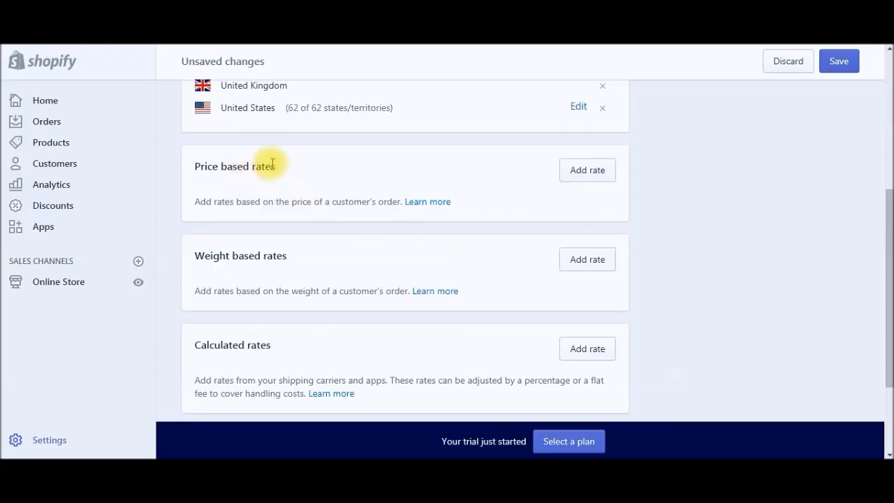
{"action": "left_click", "coordinate": [585, 172]}
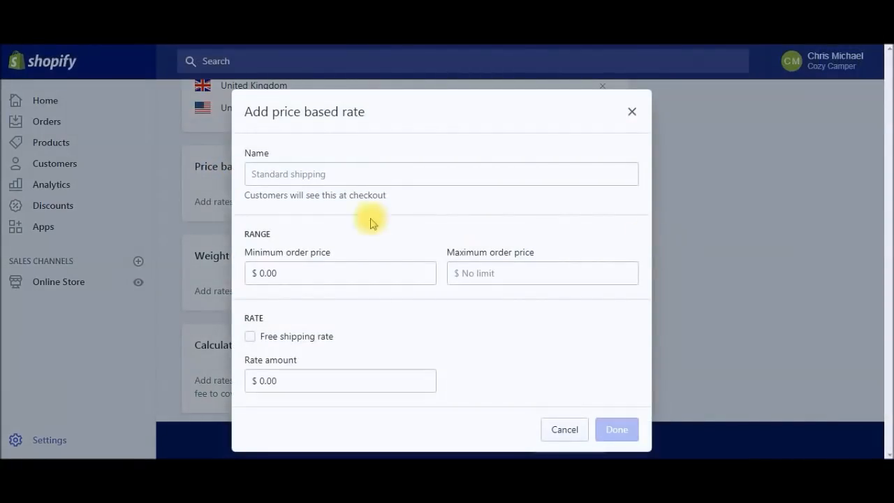
Step: Add a free rate 'Free Shipping over $50' with a $50 minimum order price
{"action": "left_click", "coordinate": [303, 176]}
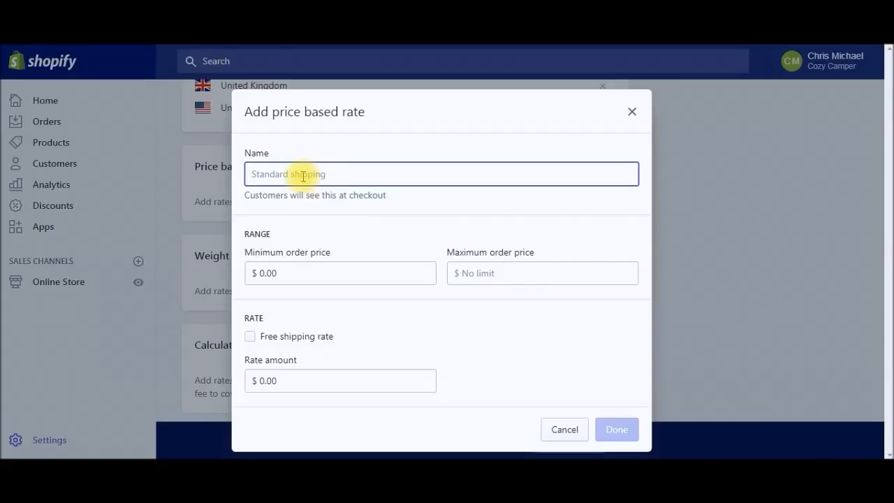
{"action": "type", "text": "Free Shipping over "}
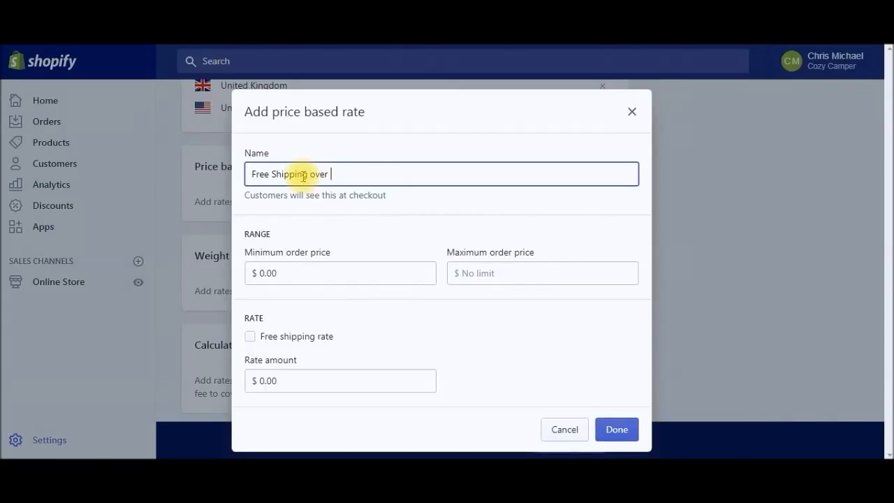
{"action": "type", "text": "$50"}
{"action": "left_click", "coordinate": [278, 273]}
{"action": "key", "text": "BackSpace"}
{"action": "key", "text": "BackSpace"}
{"action": "type", "text": "50"}
{"action": "left_click", "coordinate": [496, 277]}
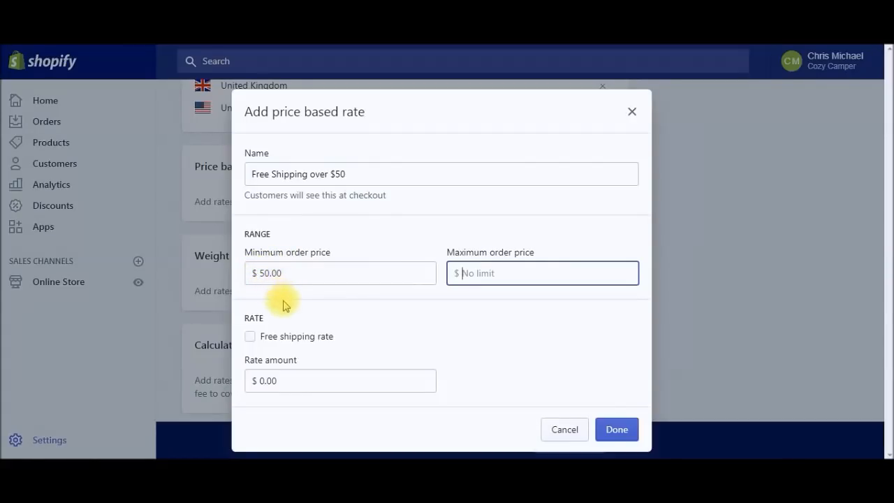
{"action": "left_click", "coordinate": [250, 337]}
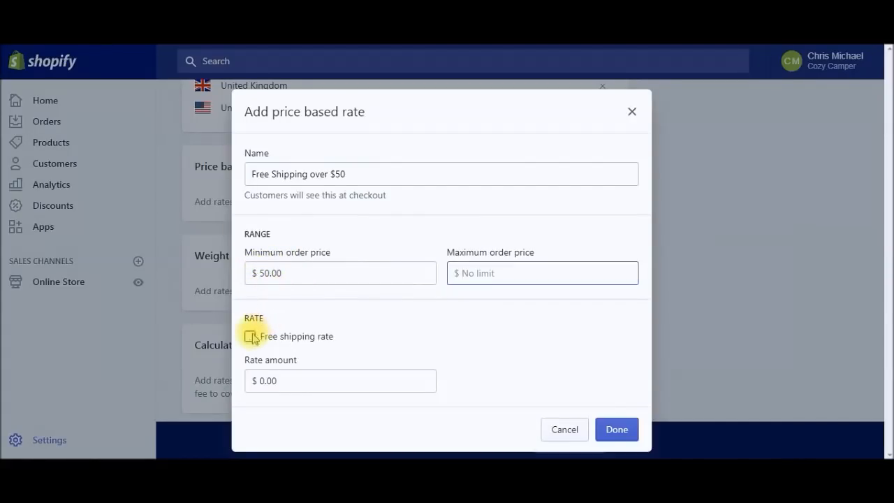
{"action": "left_click", "coordinate": [250, 337]}
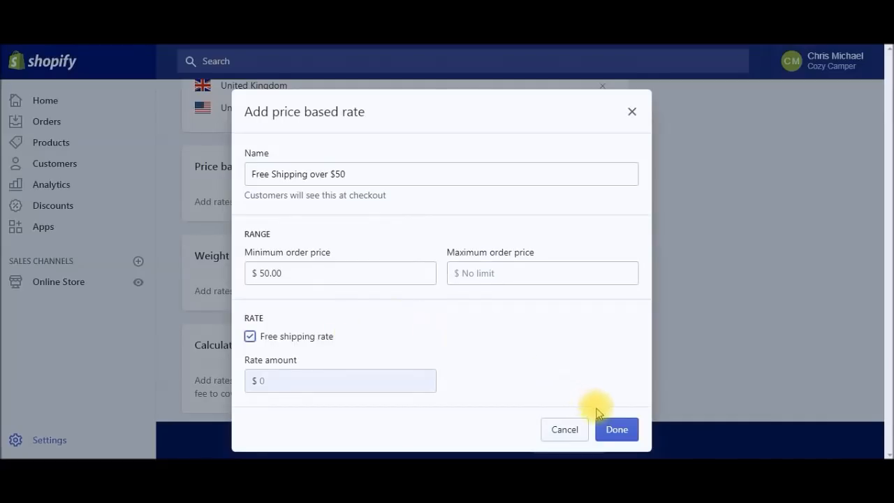
{"action": "left_click", "coordinate": [617, 427]}
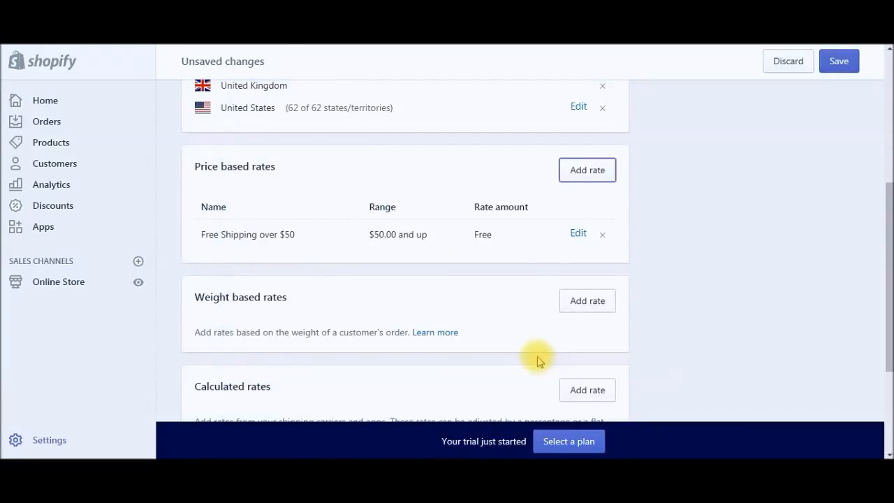
{"action": "left_click", "coordinate": [596, 173]}
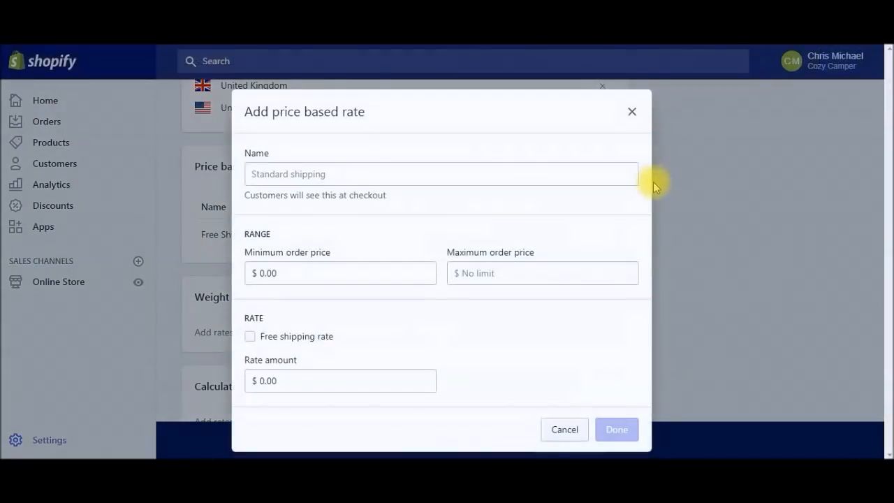
Step: Add a 'Standard Shipping' rate of $10.95 with a $49.99 maximum order price
{"action": "left_click", "coordinate": [385, 173]}
{"action": "type", "text": "S"}
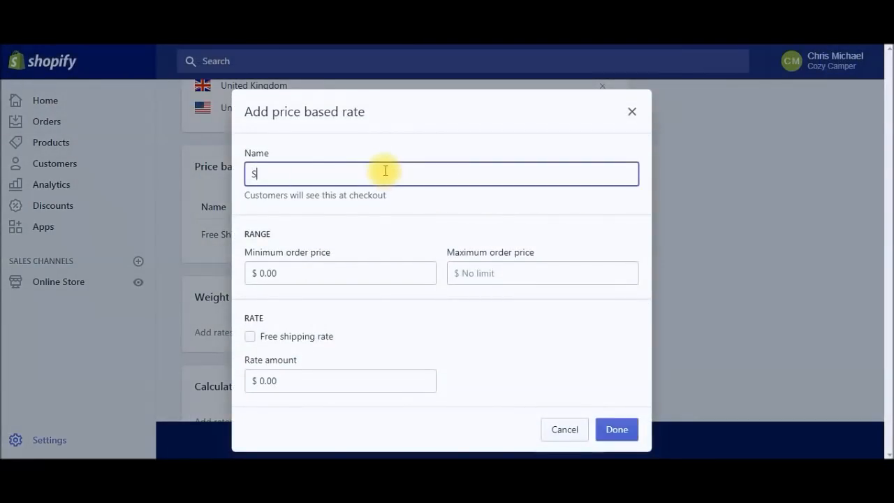
{"action": "type", "text": "tandard Shipping"}
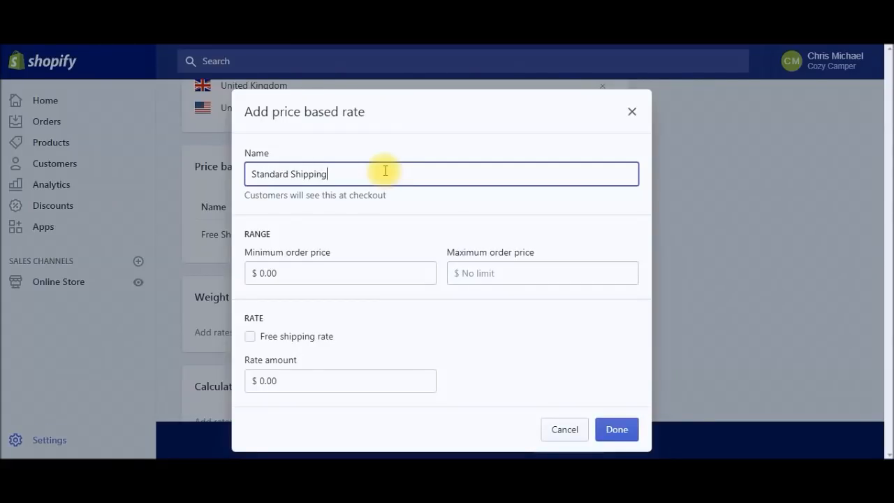
{"action": "left_click", "coordinate": [505, 272]}
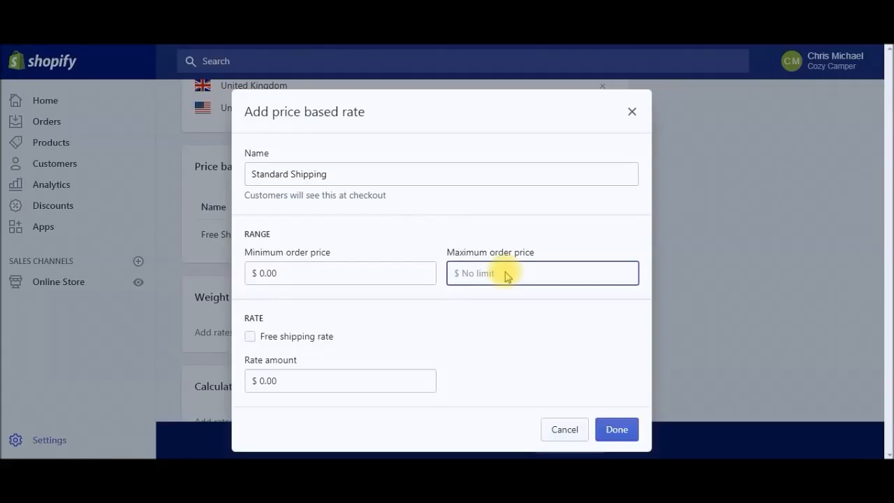
{"action": "type", "text": "49.99"}
{"action": "left_click", "coordinate": [300, 380]}
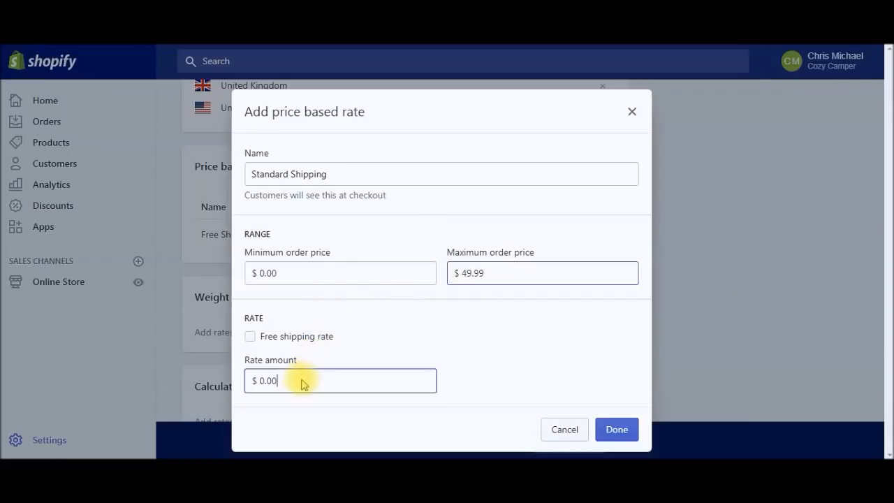
{"action": "left_click_drag", "start_coordinate": [299, 380], "coordinate": [252, 380]}
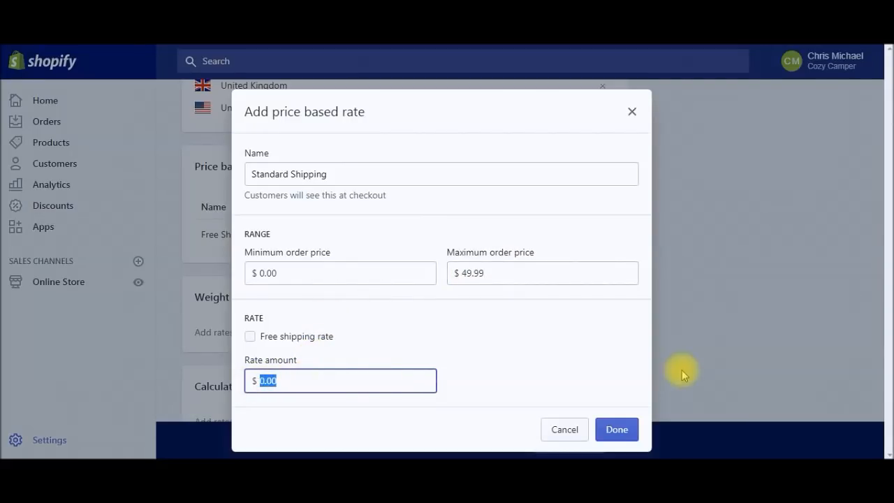
{"action": "type", "text": "10.95"}
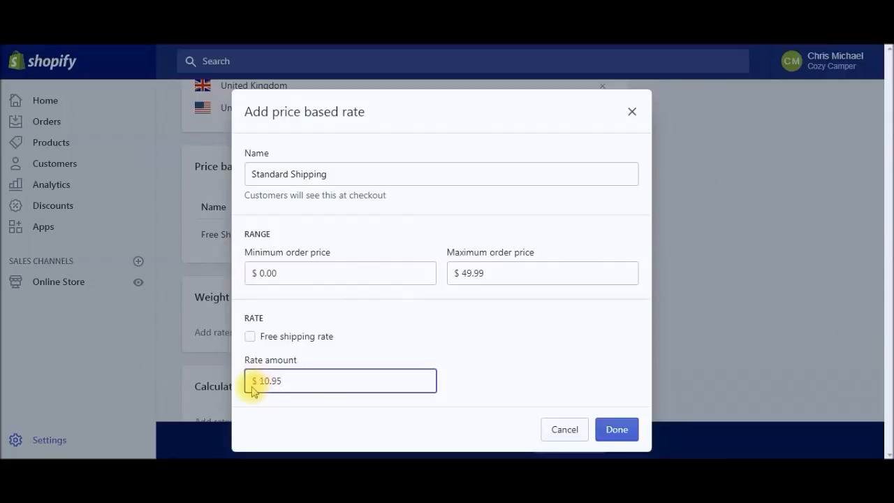
{"action": "left_click", "coordinate": [617, 429]}
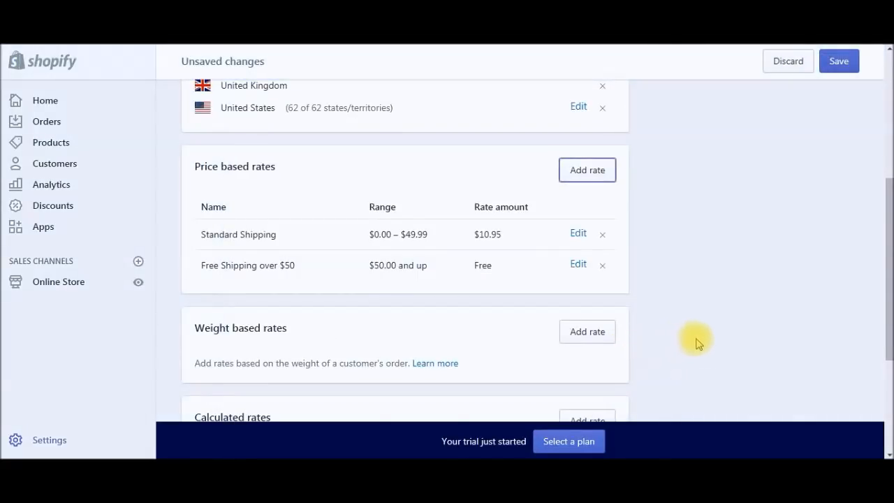
Step: Save The Big 4 zone with Standard Shipping at $10.95, then go back to Settings
{"action": "scroll", "coordinate": [695, 342], "scroll_direction": "down", "scroll_amount": 3}
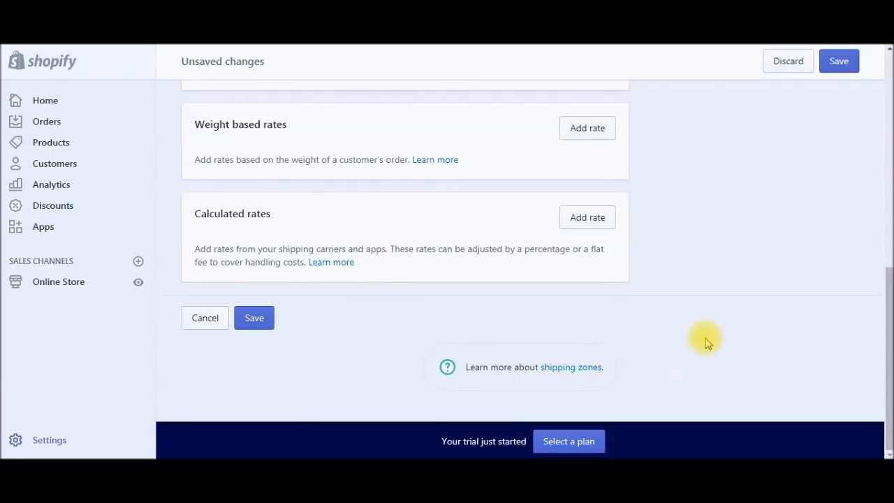
{"action": "scroll", "coordinate": [704, 341], "scroll_direction": "up", "scroll_amount": 4}
{"action": "scroll", "coordinate": [704, 342], "scroll_direction": "down", "scroll_amount": 4}
{"action": "left_click", "coordinate": [254, 320]}
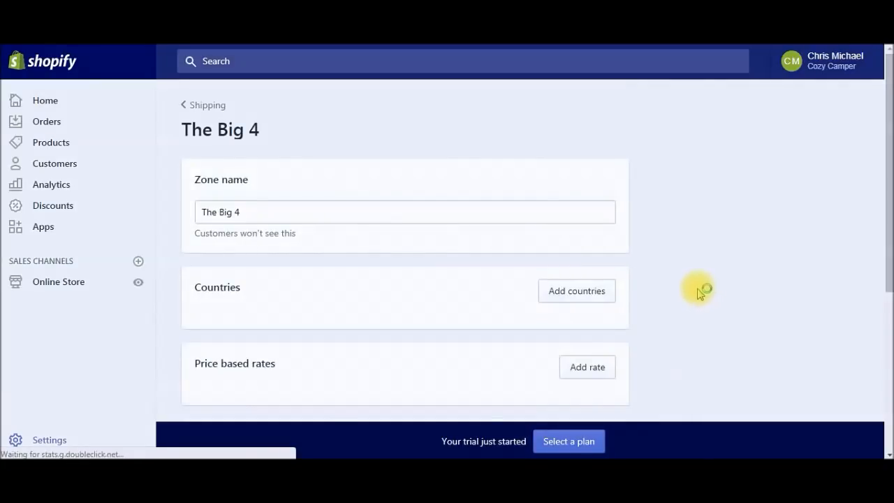
{"action": "left_click", "coordinate": [201, 108]}
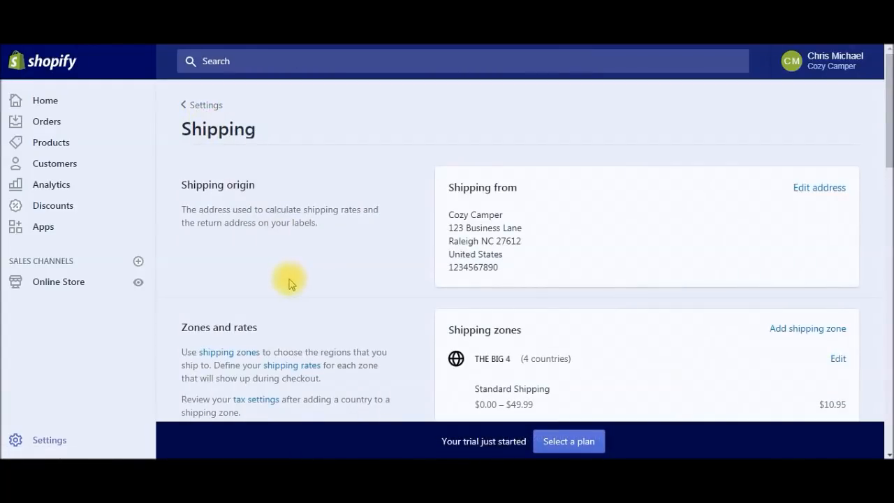
{"action": "left_click", "coordinate": [203, 105]}
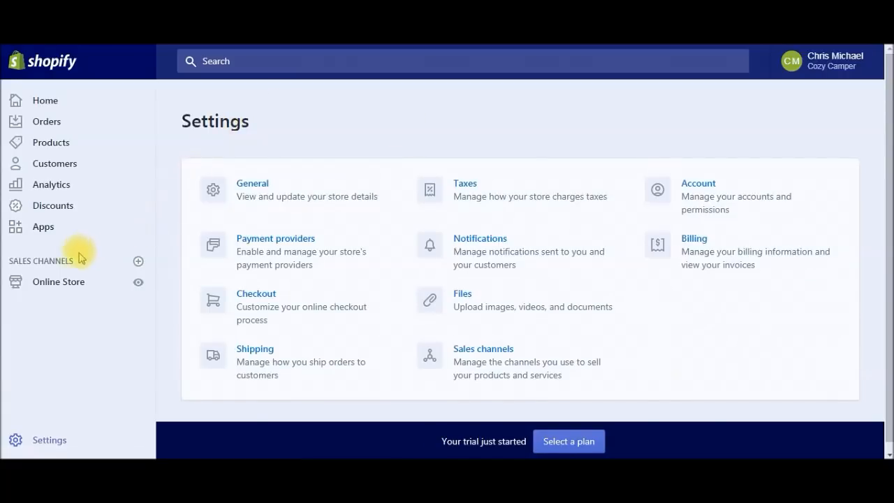
Step: Search the App Store for 'spin' and view the Spin-a-Sale Interactive Email Popup listing
{"action": "left_click", "coordinate": [45, 231]}
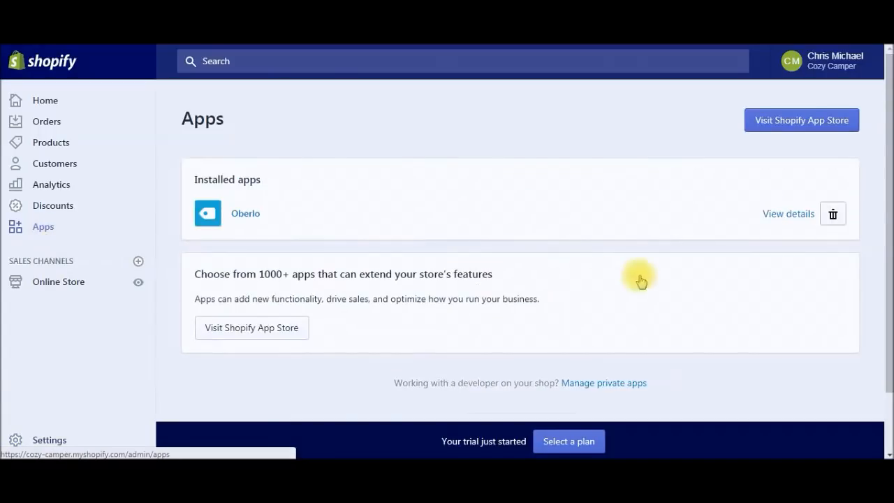
{"action": "left_click", "coordinate": [776, 132]}
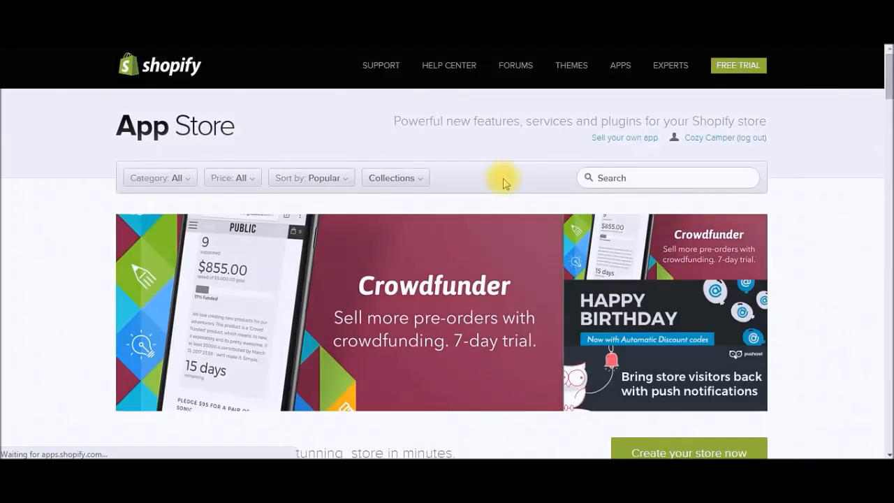
{"action": "left_click", "coordinate": [621, 185]}
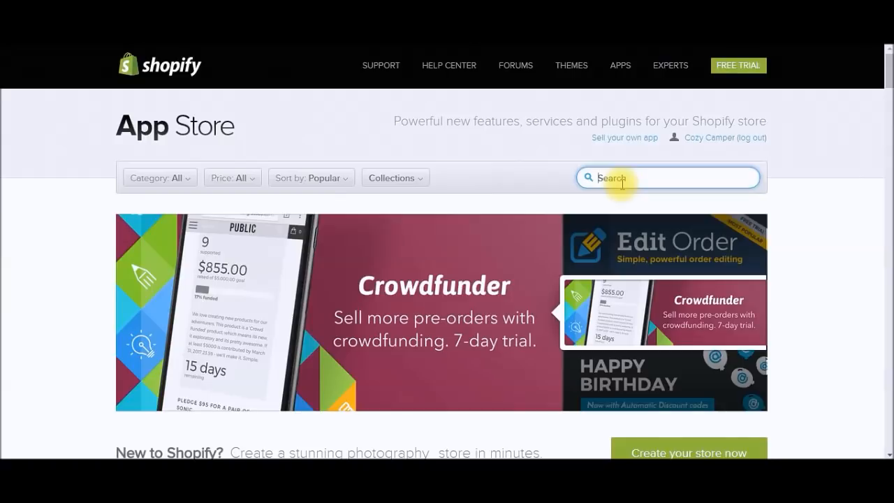
{"action": "type", "text": "spin"}
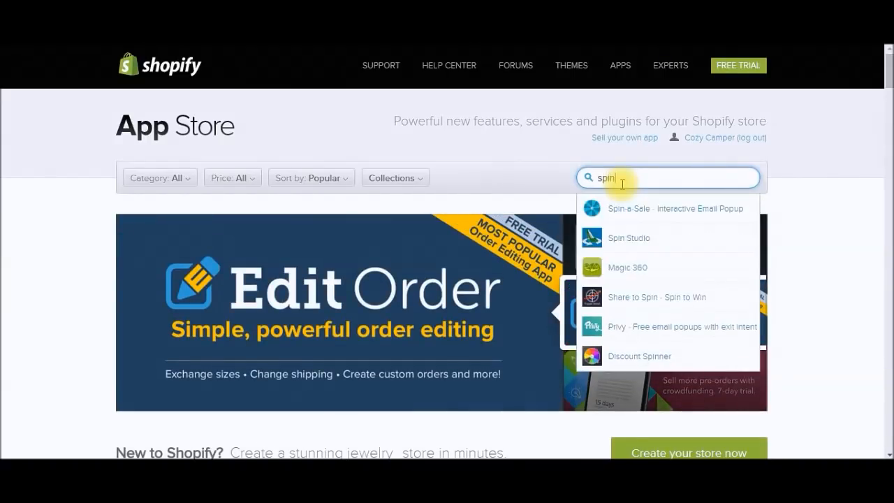
{"action": "left_click", "coordinate": [632, 208]}
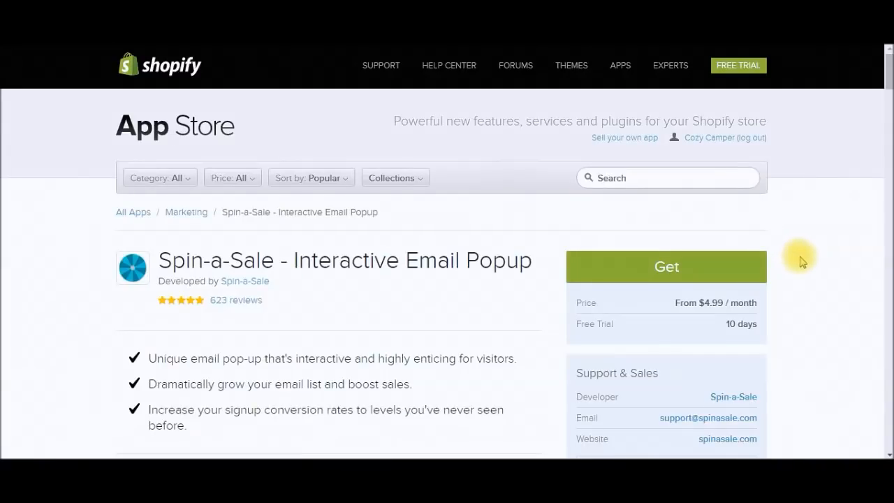
{"action": "scroll", "coordinate": [802, 261], "scroll_direction": "down", "scroll_amount": 1}
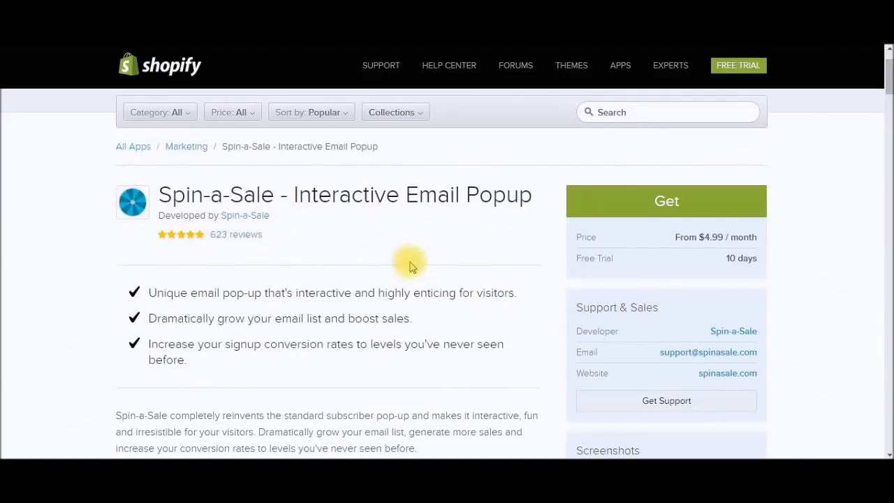
{"action": "scroll", "coordinate": [410, 266], "scroll_direction": "down", "scroll_amount": 2}
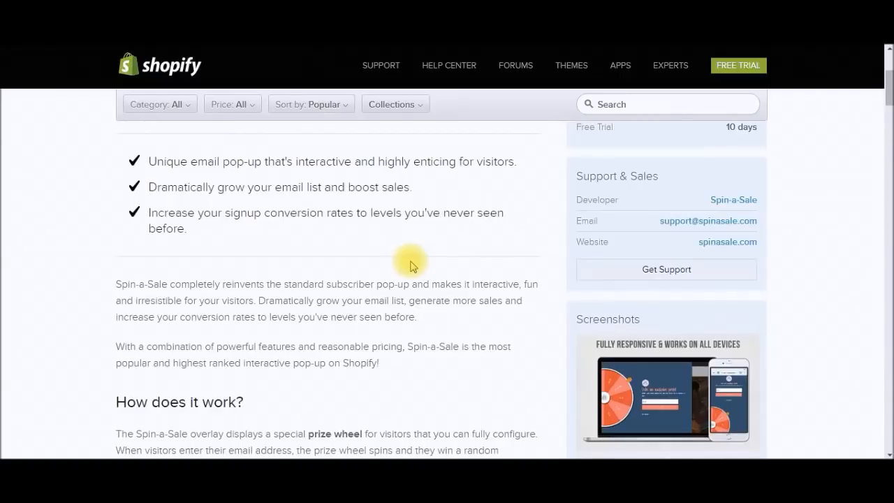
{"action": "scroll", "coordinate": [410, 265], "scroll_direction": "down", "scroll_amount": 1}
{"action": "scroll", "coordinate": [410, 265], "scroll_direction": "up", "scroll_amount": 2}
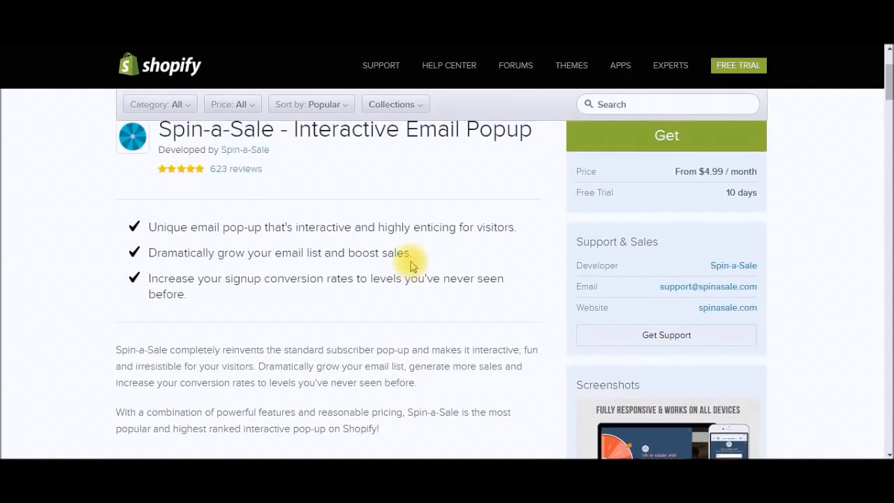
{"action": "scroll", "coordinate": [411, 265], "scroll_direction": "up", "scroll_amount": 1}
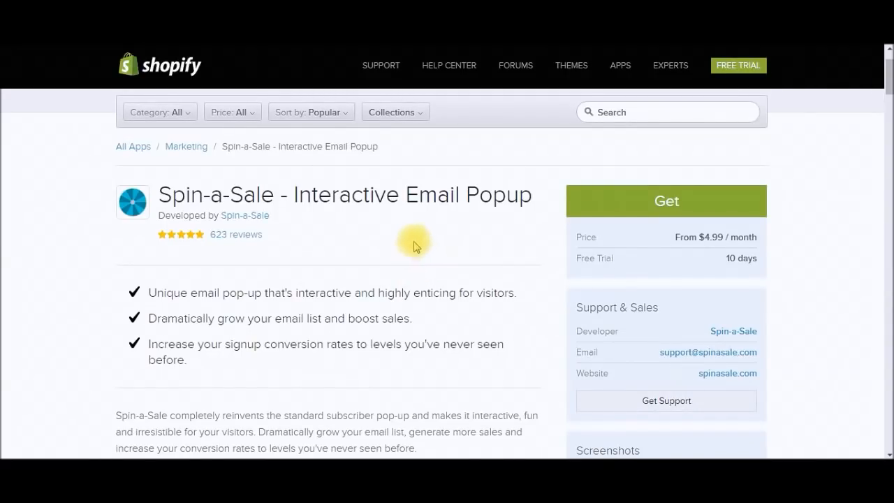
Step: Get and install Spin-a-Sale, choosing the Pro plan
{"action": "left_click", "coordinate": [667, 205]}
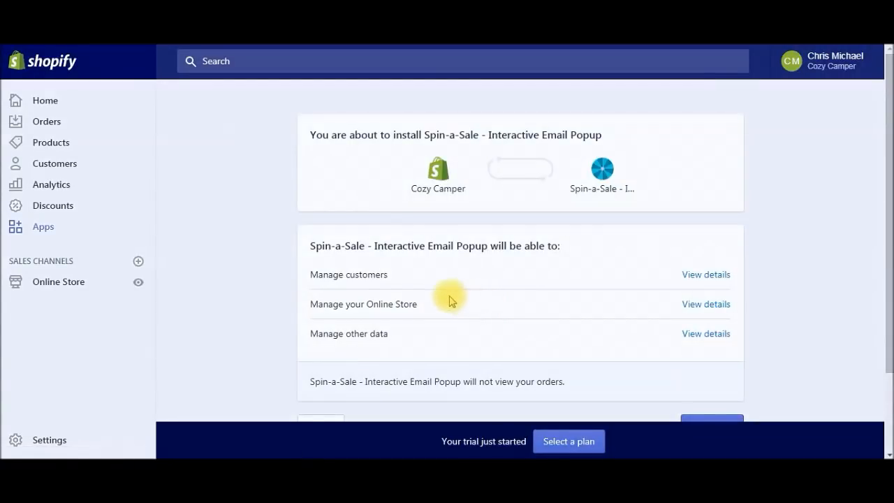
{"action": "scroll", "coordinate": [531, 300], "scroll_direction": "down", "scroll_amount": 3}
{"action": "left_click", "coordinate": [711, 328]}
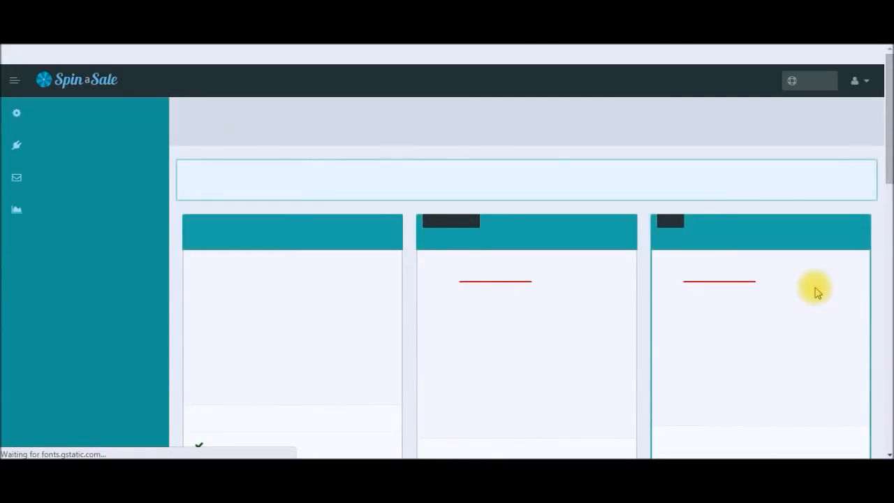
{"action": "left_click_drag", "start_coordinate": [885, 117], "coordinate": [887, 354]}
{"action": "left_click", "coordinate": [555, 400]}
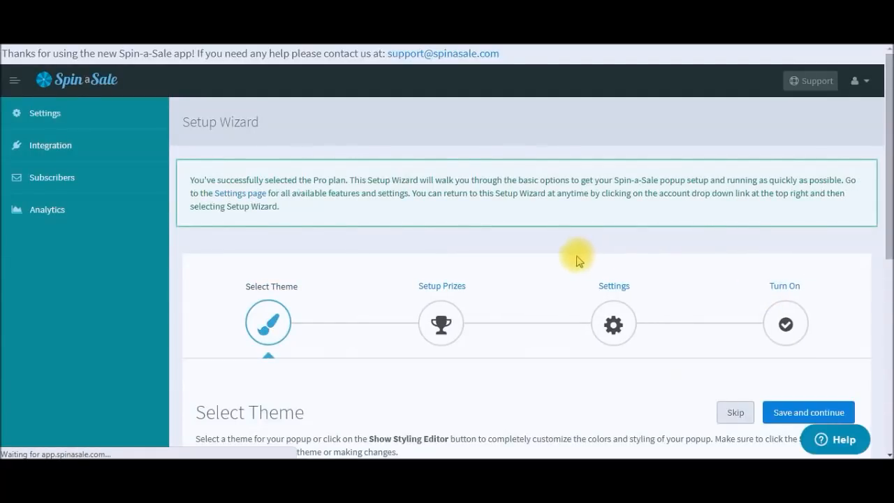
Step: Pick the Iceberg popup theme and save it
{"action": "left_click_drag", "start_coordinate": [890, 208], "coordinate": [890, 343]}
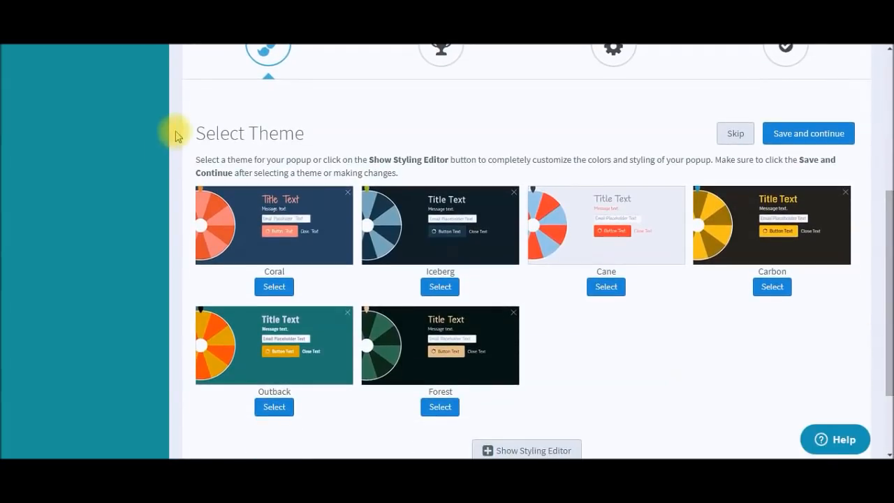
{"action": "left_click", "coordinate": [438, 287]}
{"action": "left_click_drag", "start_coordinate": [887, 342], "coordinate": [880, 286]}
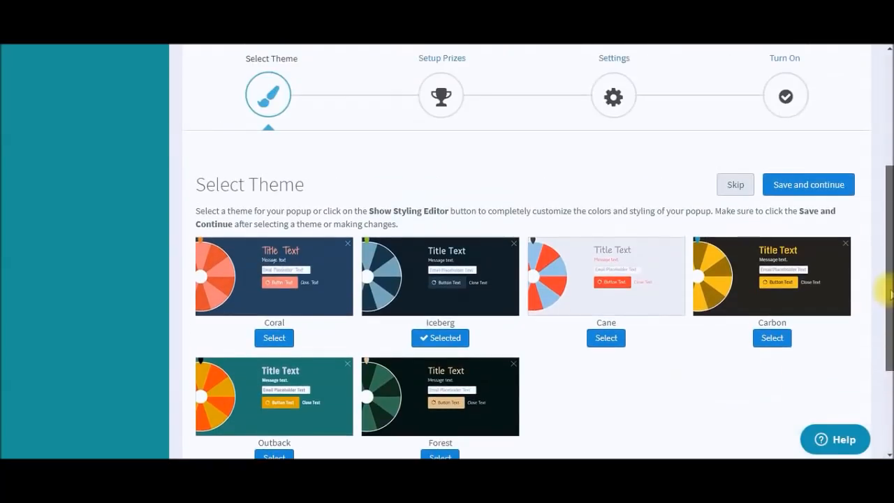
{"action": "left_click", "coordinate": [811, 192]}
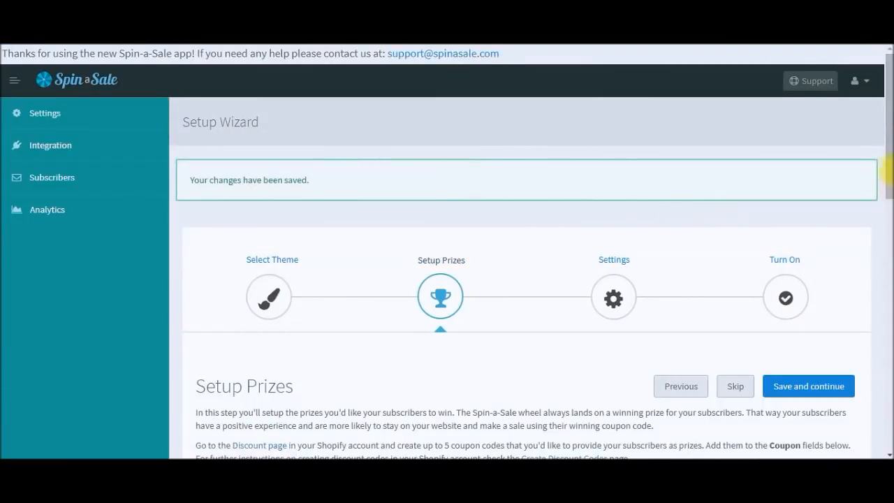
Step: Replace the first prize name 'Winning Prize 1' with '25% Off'
{"action": "scroll", "coordinate": [887, 203], "scroll_direction": "down", "scroll_amount": 4}
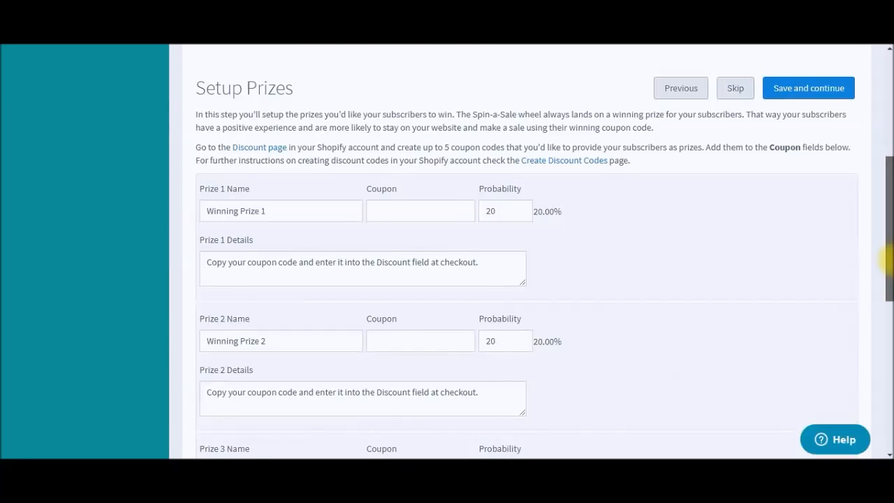
{"action": "mouse_move", "coordinate": [886, 258]}
{"action": "left_mouse_down"}
{"action": "mouse_move", "coordinate": [886, 159]}
{"action": "mouse_move", "coordinate": [885, 260]}
{"action": "left_mouse_up"}
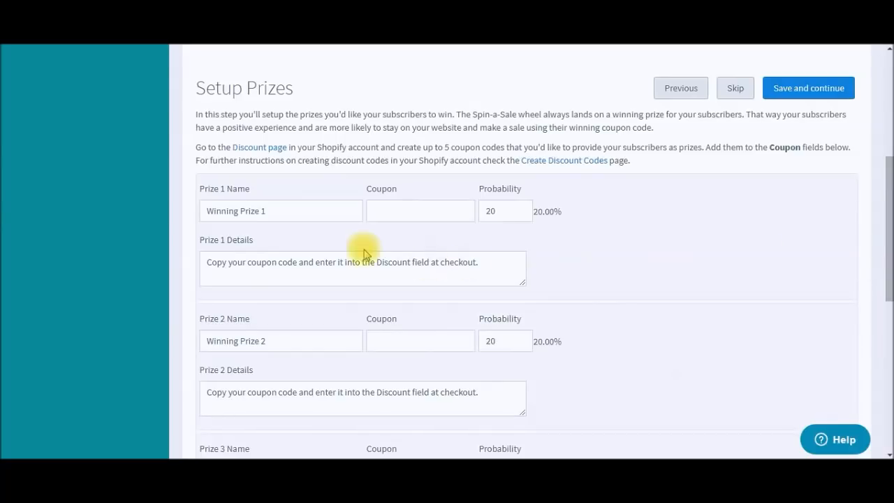
{"action": "left_click", "coordinate": [415, 214]}
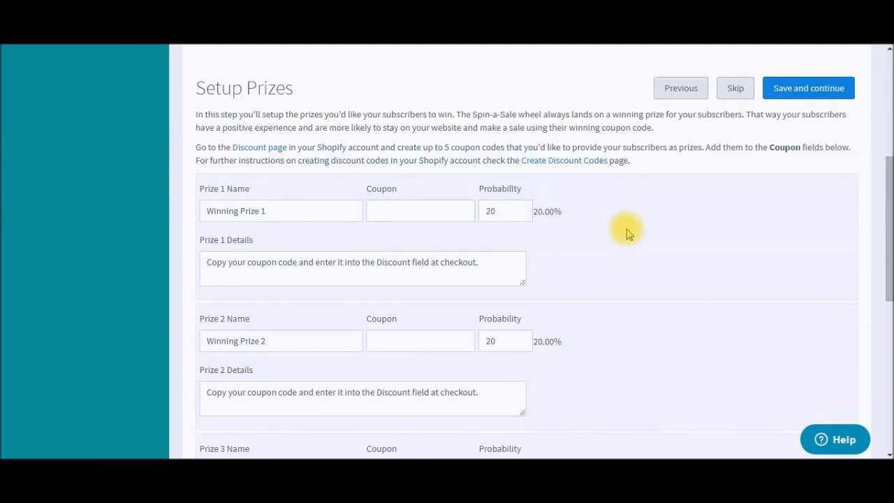
{"action": "double_click", "coordinate": [336, 211]}
{"action": "left_click_drag", "start_coordinate": [326, 212], "coordinate": [165, 210]}
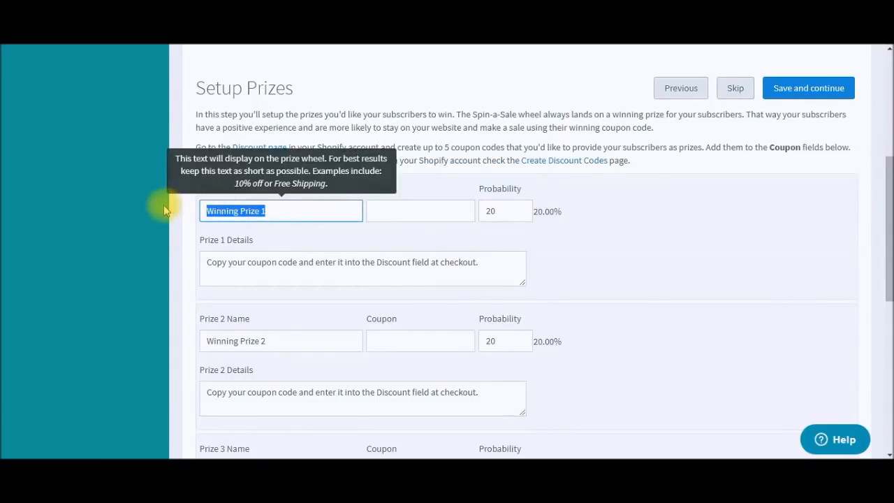
{"action": "type", "text": "25% Off"}
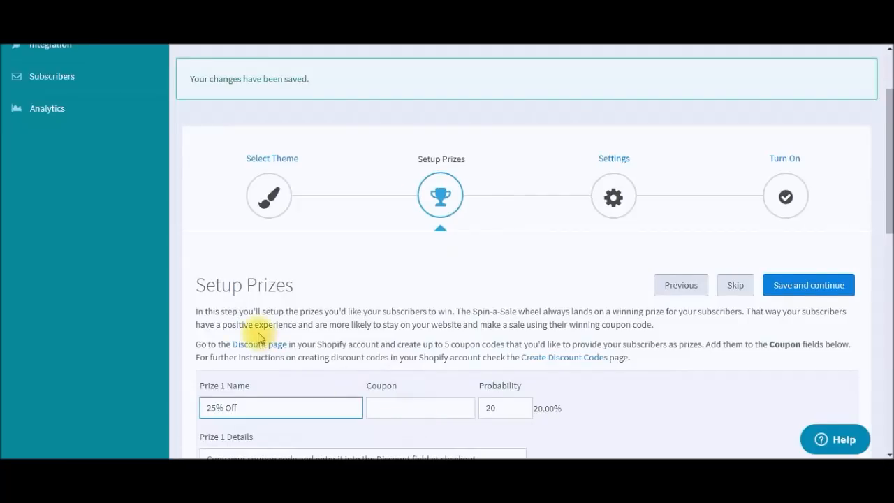
{"action": "scroll", "coordinate": [237, 334], "scroll_direction": "up", "scroll_amount": 2}
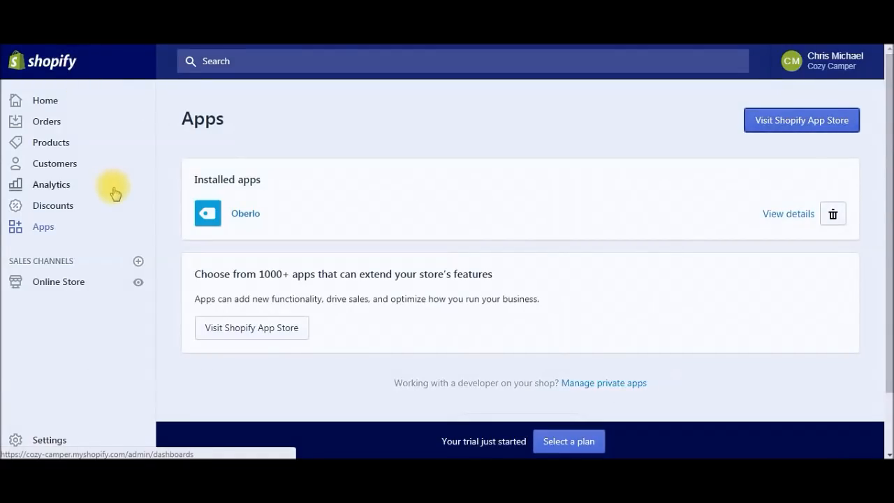
Step: Start a new discount, generate a random code and copy it
{"action": "left_click", "coordinate": [60, 209]}
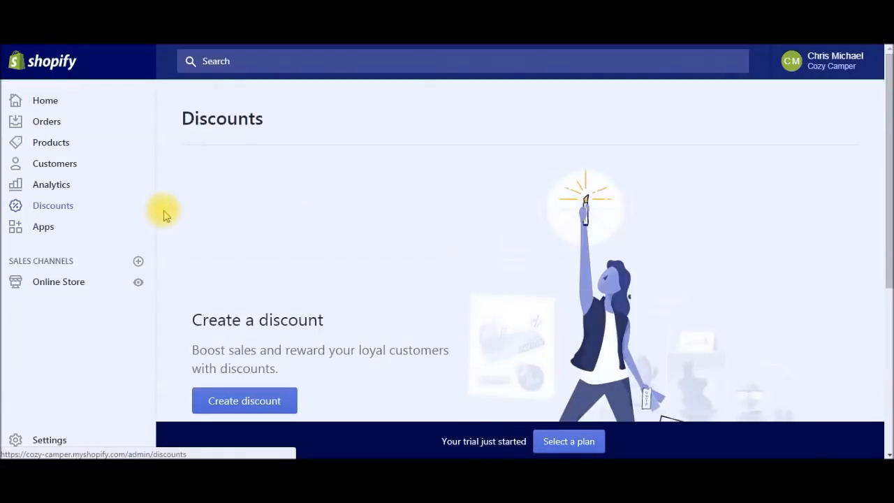
{"action": "scroll", "coordinate": [335, 262], "scroll_direction": "down", "scroll_amount": 3}
{"action": "left_click", "coordinate": [252, 210]}
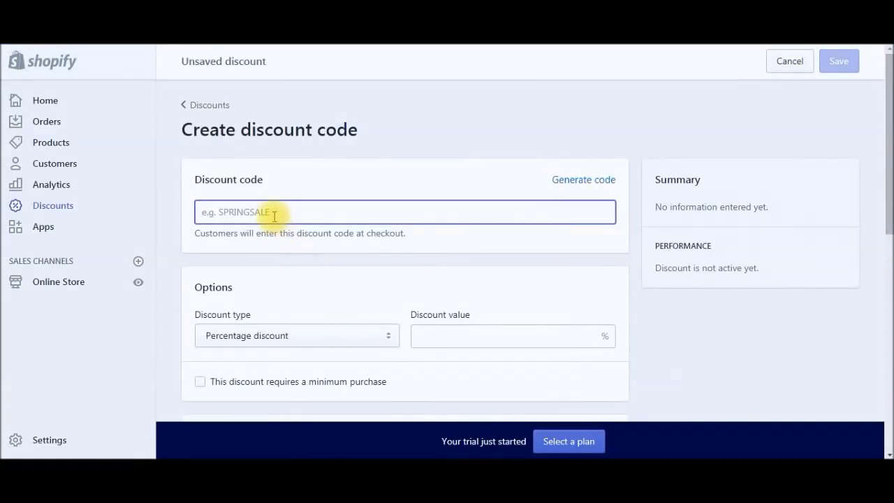
{"action": "type", "text": "2"}
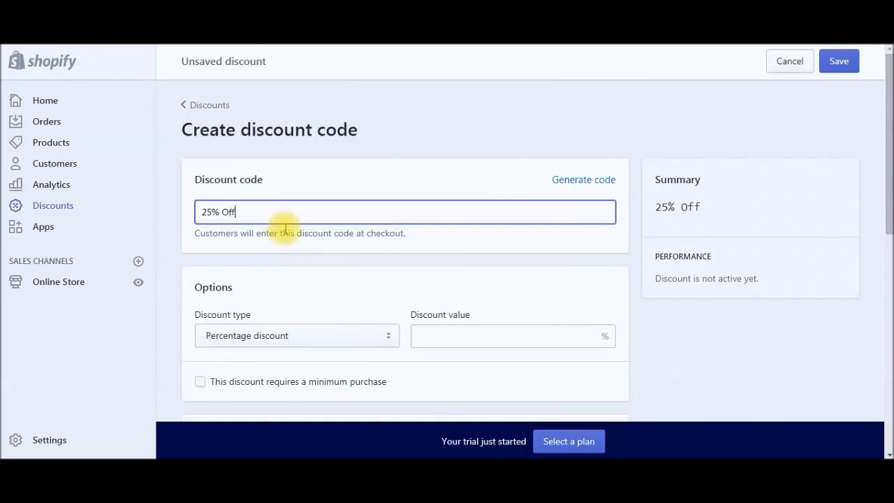
{"action": "left_click", "coordinate": [601, 185]}
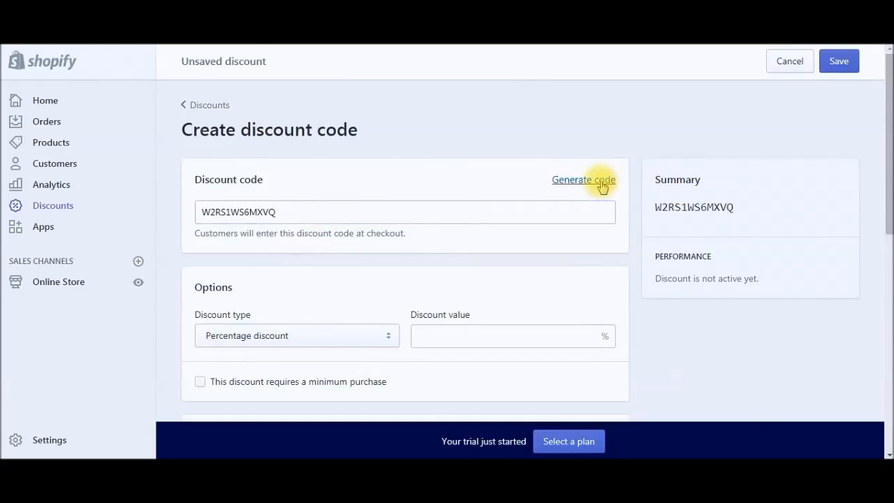
{"action": "double_click", "coordinate": [260, 213]}
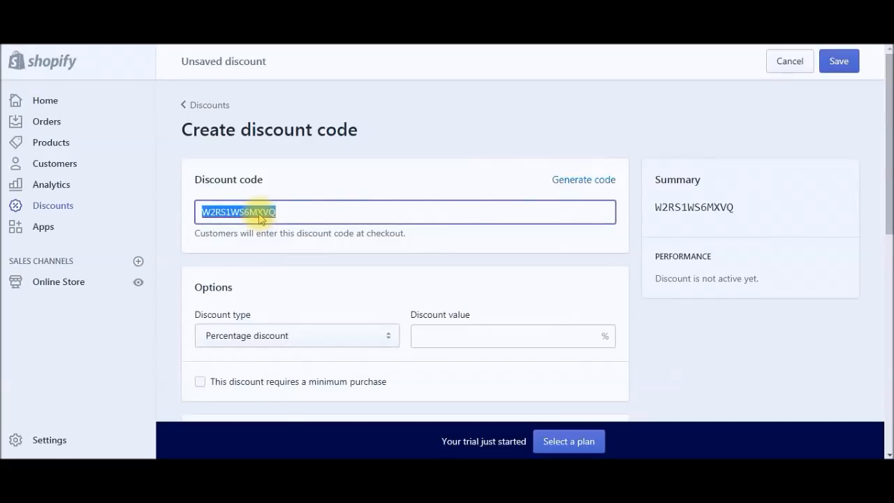
Step: Give the discount a 25% value on the entire order and save it
{"action": "left_click", "coordinate": [837, 62]}
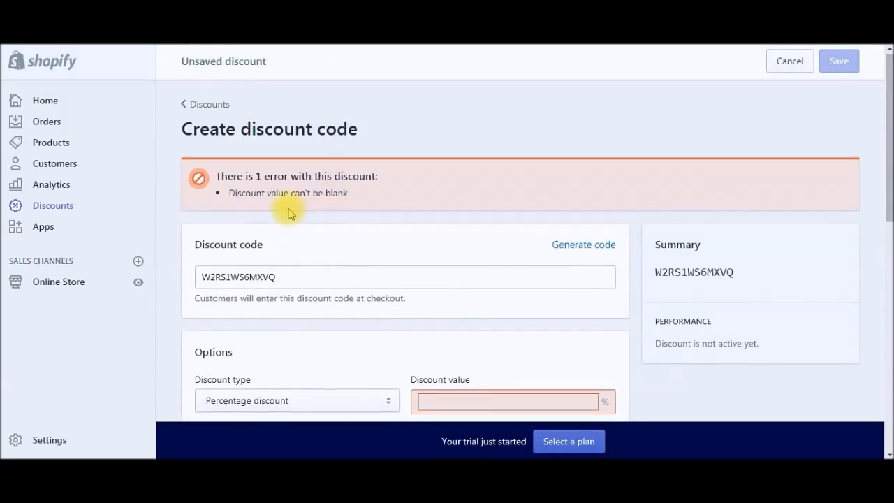
{"action": "scroll", "coordinate": [290, 213], "scroll_direction": "down", "scroll_amount": 2}
{"action": "left_click", "coordinate": [577, 273]}
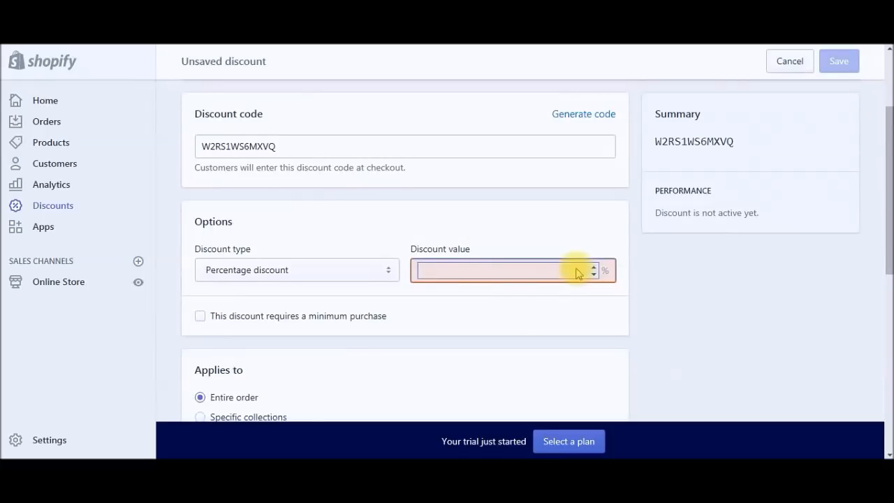
{"action": "type", "text": "25"}
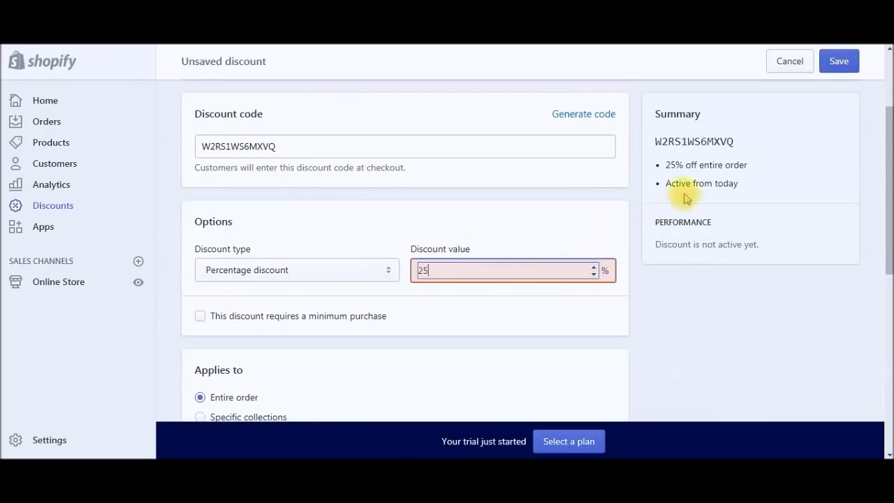
{"action": "left_click", "coordinate": [838, 70]}
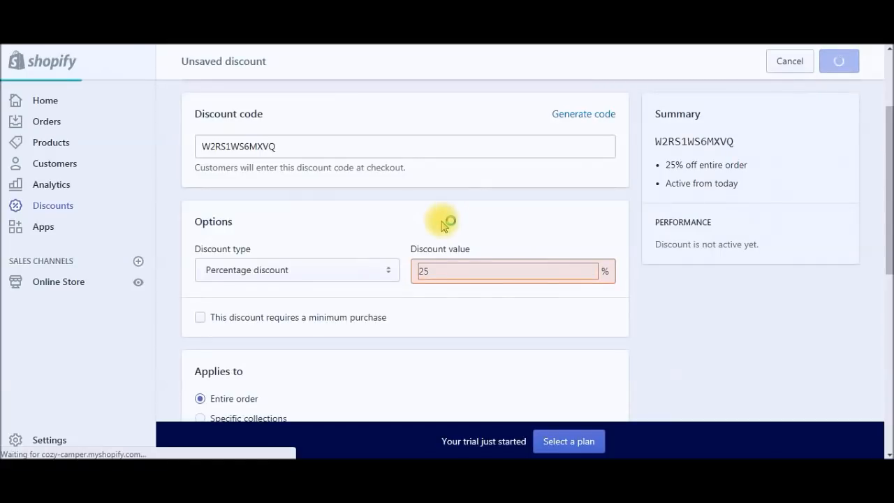
{"action": "scroll", "coordinate": [354, 170], "scroll_direction": "down", "scroll_amount": 1}
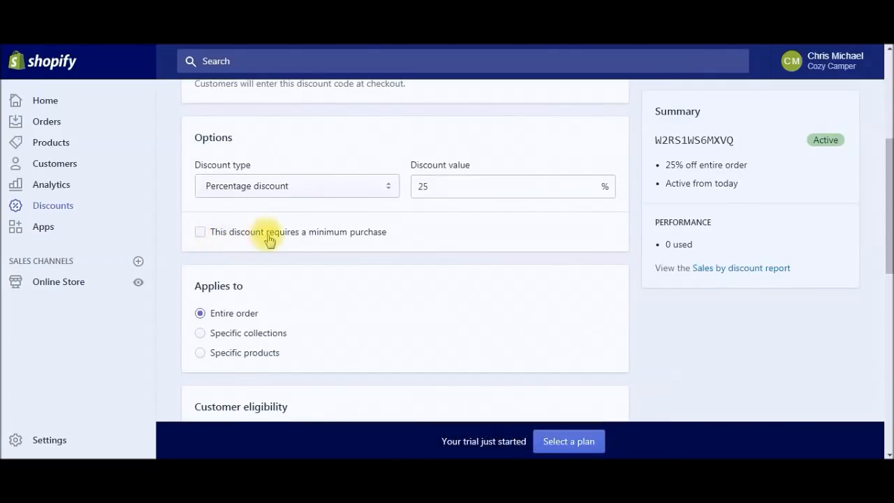
{"action": "scroll", "coordinate": [429, 241], "scroll_direction": "down", "scroll_amount": 2}
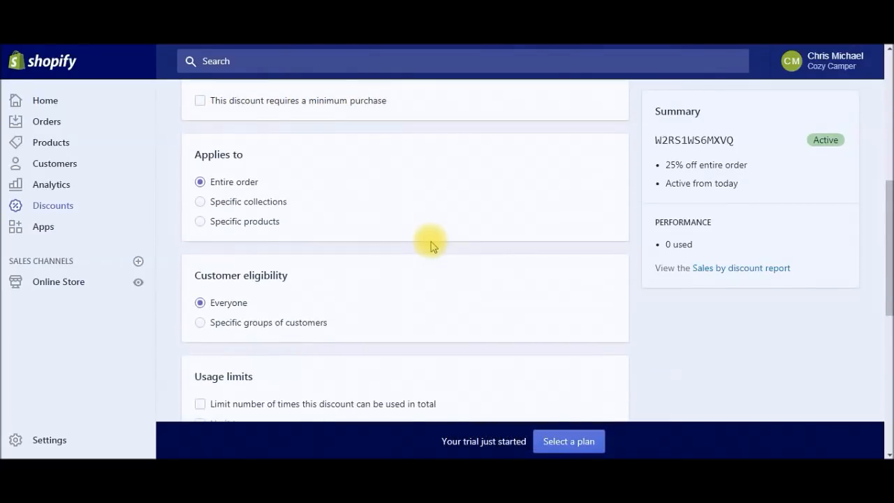
{"action": "scroll", "coordinate": [419, 244], "scroll_direction": "down", "scroll_amount": 1}
{"action": "scroll", "coordinate": [363, 234], "scroll_direction": "down", "scroll_amount": 2}
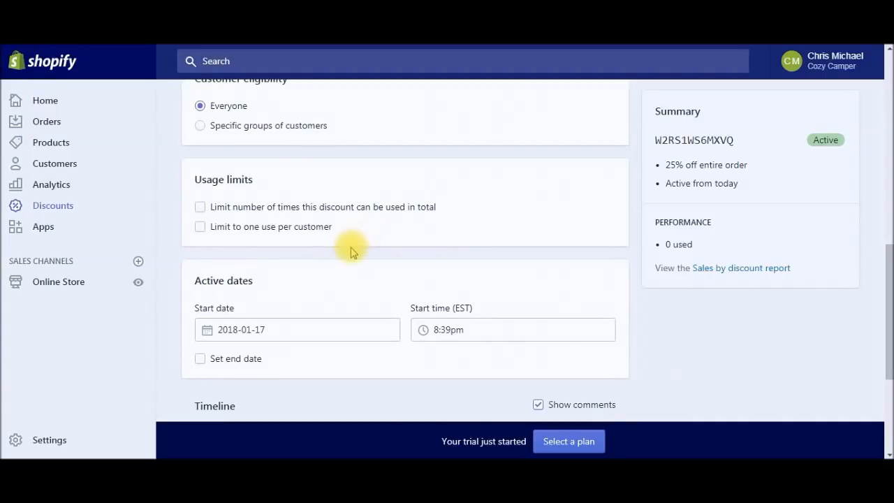
{"action": "scroll", "coordinate": [265, 278], "scroll_direction": "down", "scroll_amount": 1}
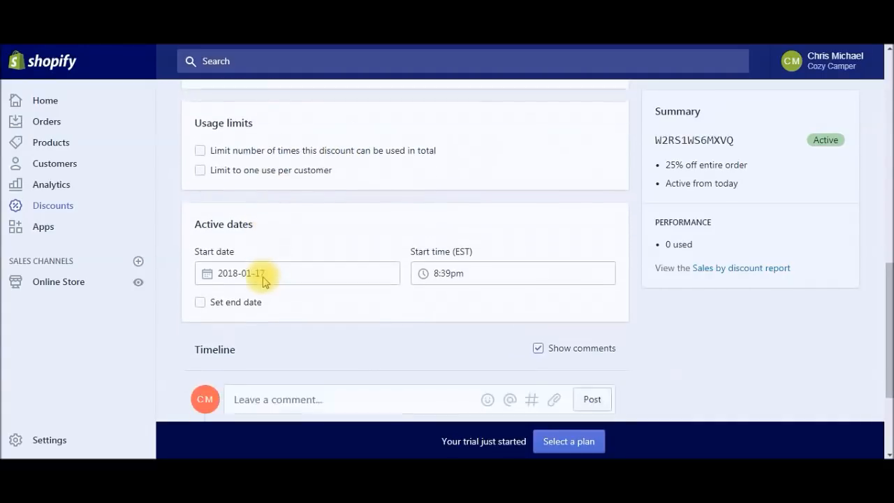
{"action": "scroll", "coordinate": [264, 281], "scroll_direction": "down", "scroll_amount": 1}
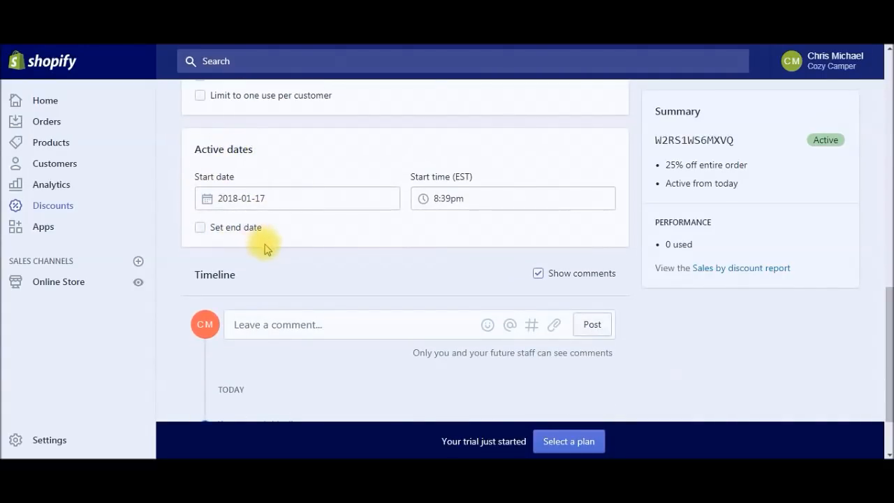
{"action": "scroll", "coordinate": [340, 233], "scroll_direction": "down", "scroll_amount": 1}
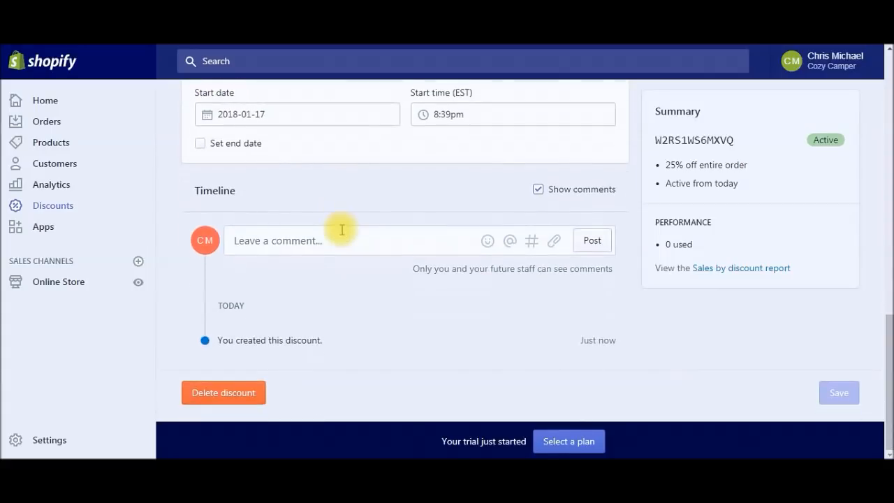
{"action": "scroll", "coordinate": [341, 230], "scroll_direction": "up", "scroll_amount": 9}
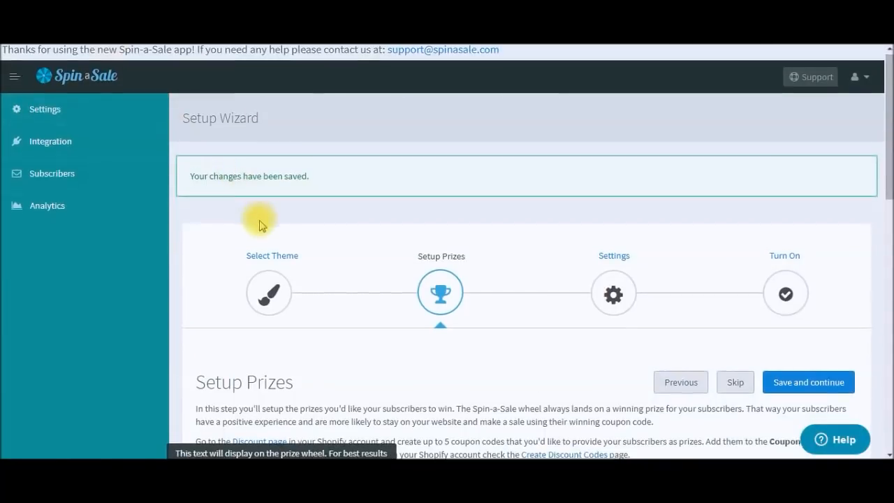
{"action": "scroll", "coordinate": [257, 220], "scroll_direction": "down", "scroll_amount": 3}
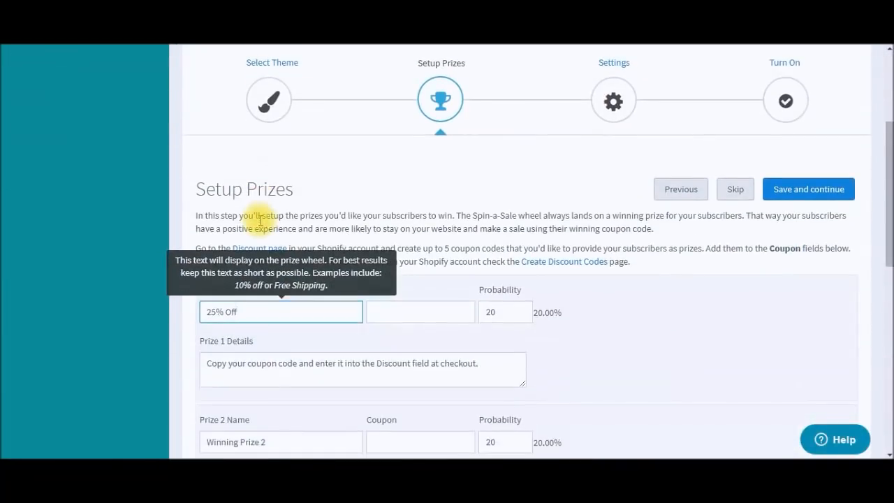
Step: Paste the discount code into Prize 1's coupon and lower its probability to 15
{"action": "scroll", "coordinate": [260, 221], "scroll_direction": "down", "scroll_amount": 1}
{"action": "left_click", "coordinate": [423, 247]}
{"action": "type", "text": "W2RS1WS6MTVQ"}
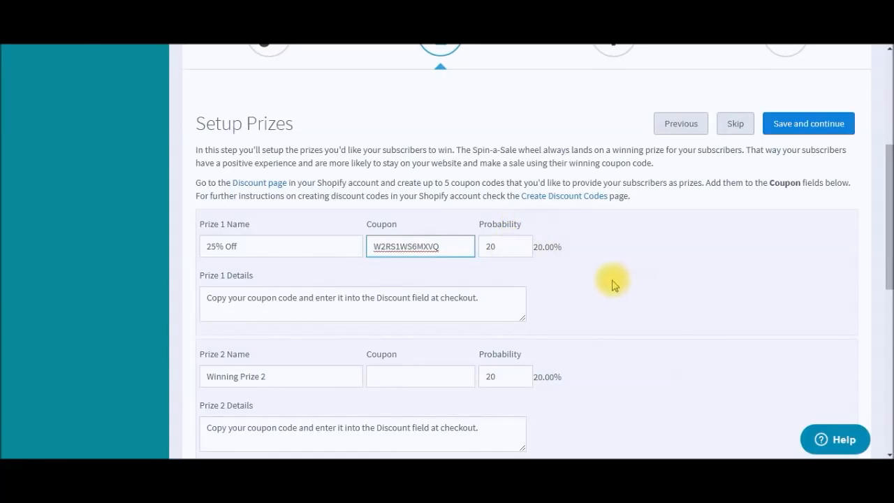
{"action": "left_click", "coordinate": [521, 251]}
{"action": "left_click", "coordinate": [522, 251]}
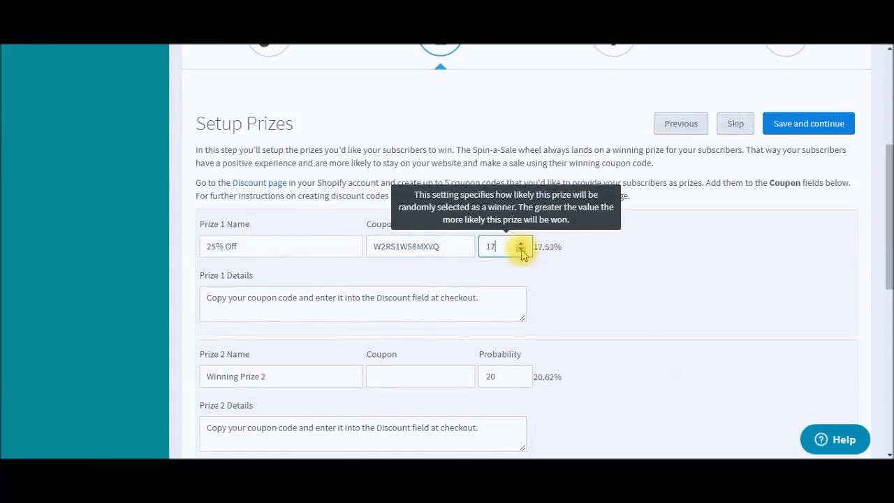
{"action": "left_click", "coordinate": [522, 251]}
{"action": "left_click_drag", "start_coordinate": [889, 191], "coordinate": [882, 243]}
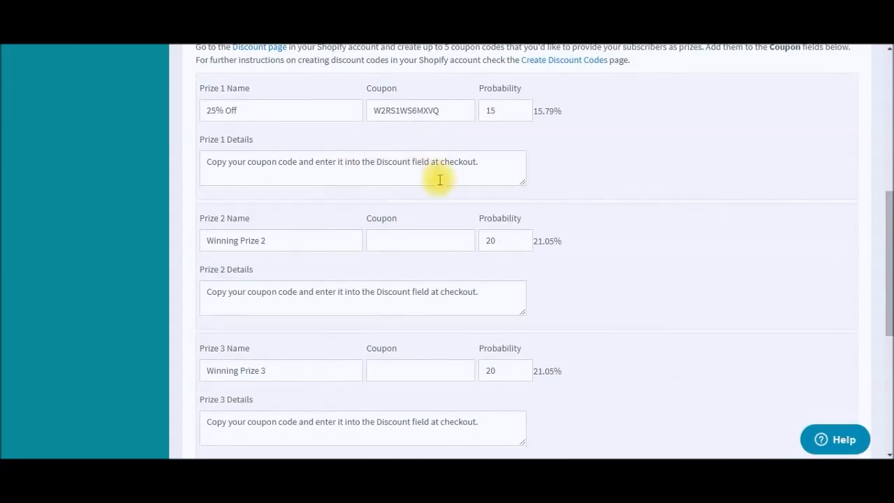
{"action": "left_click_drag", "start_coordinate": [887, 269], "coordinate": [887, 321]}
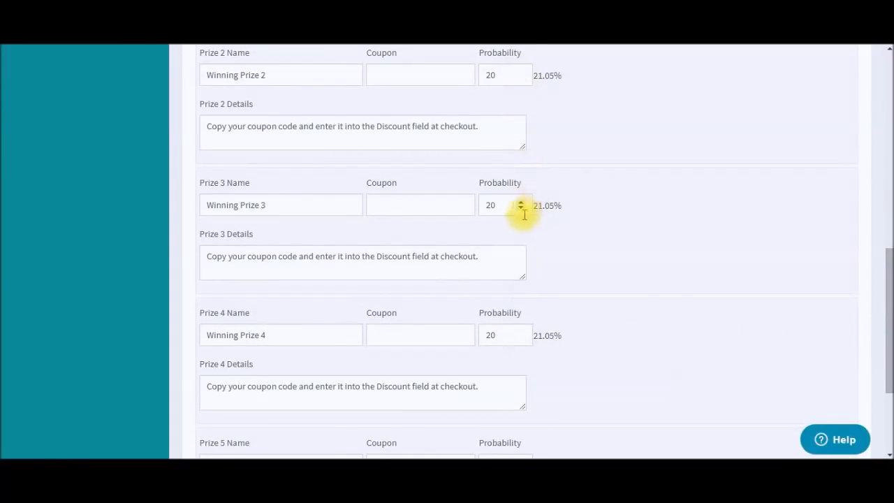
{"action": "left_click_drag", "start_coordinate": [888, 259], "coordinate": [885, 363]}
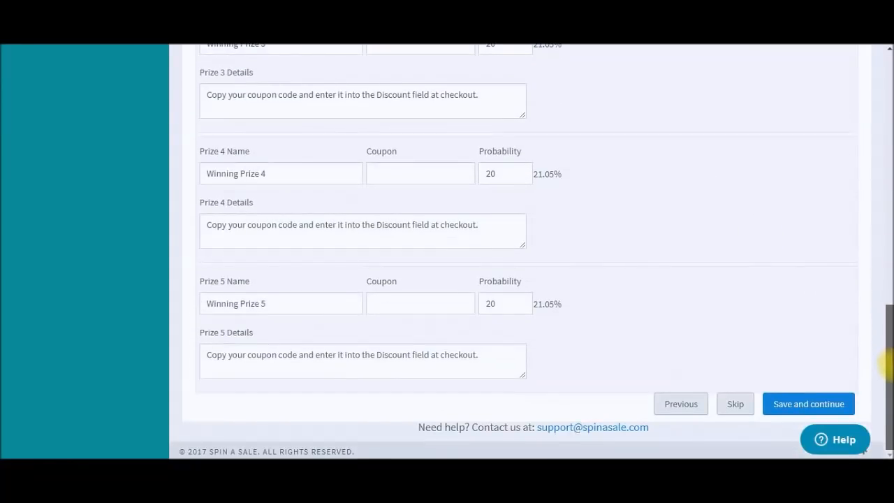
Step: Save the prizes and skip the trigger settings, keeping 0-second delay and 1-hour cookie
{"action": "left_click", "coordinate": [818, 400]}
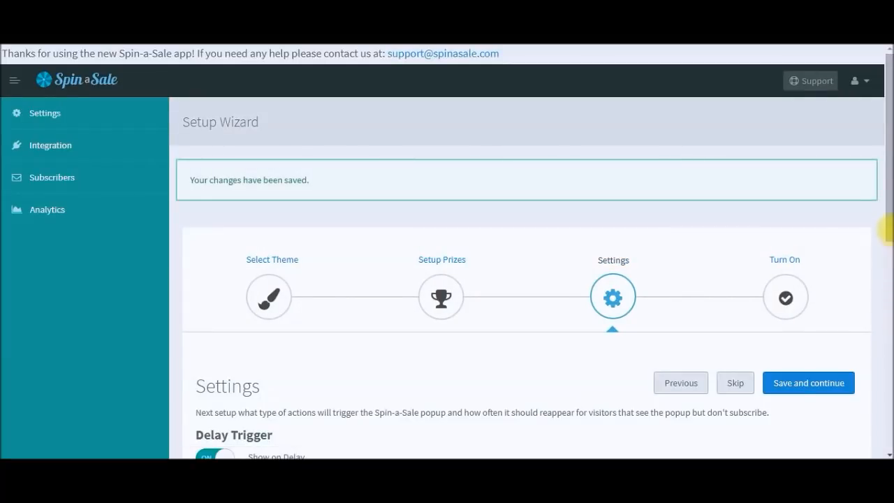
{"action": "scroll", "coordinate": [886, 248], "scroll_direction": "down", "scroll_amount": 3}
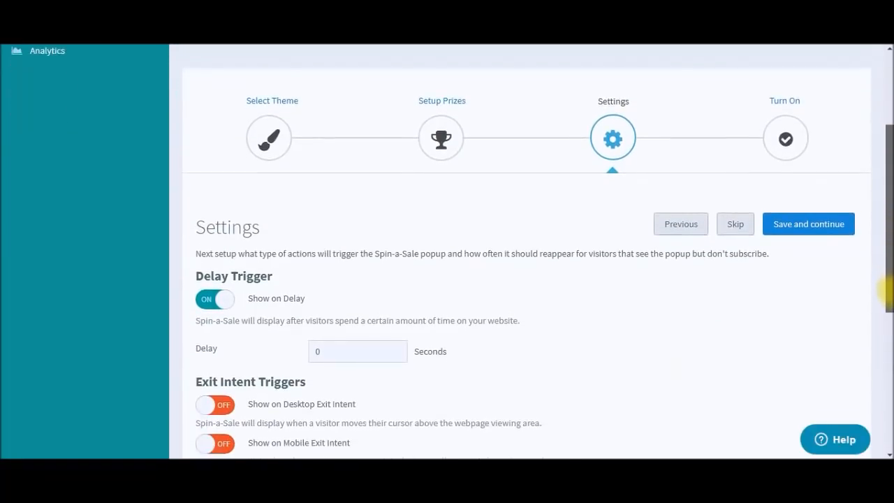
{"action": "left_click_drag", "start_coordinate": [885, 301], "coordinate": [888, 442]}
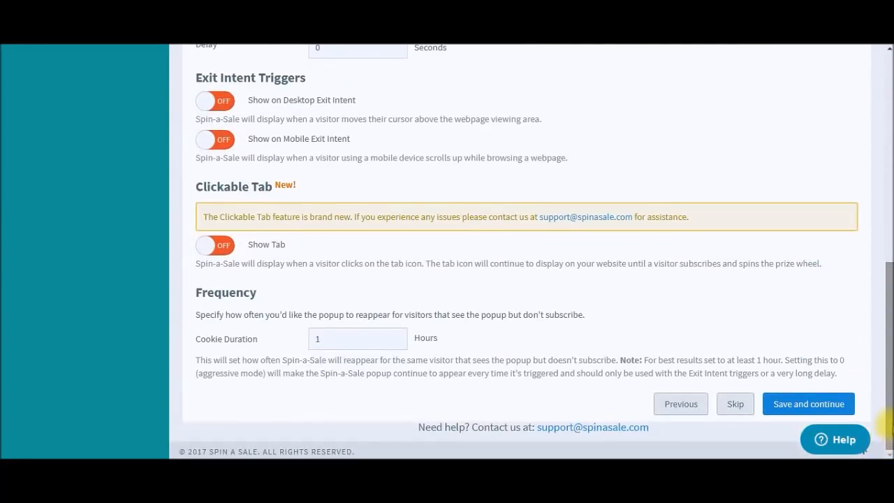
{"action": "left_click", "coordinate": [740, 408]}
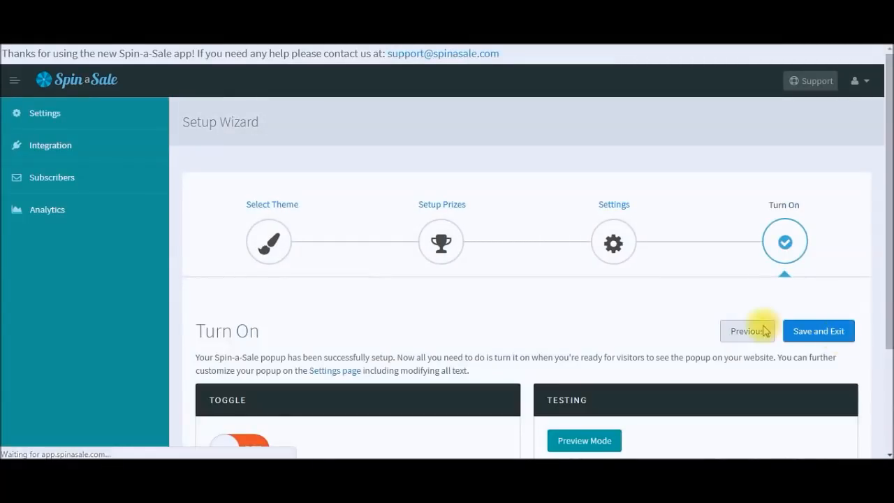
Step: Turn the spin-wheel popup ON and preview it on the Cozy Camper storefront
{"action": "left_click_drag", "start_coordinate": [885, 219], "coordinate": [888, 338]}
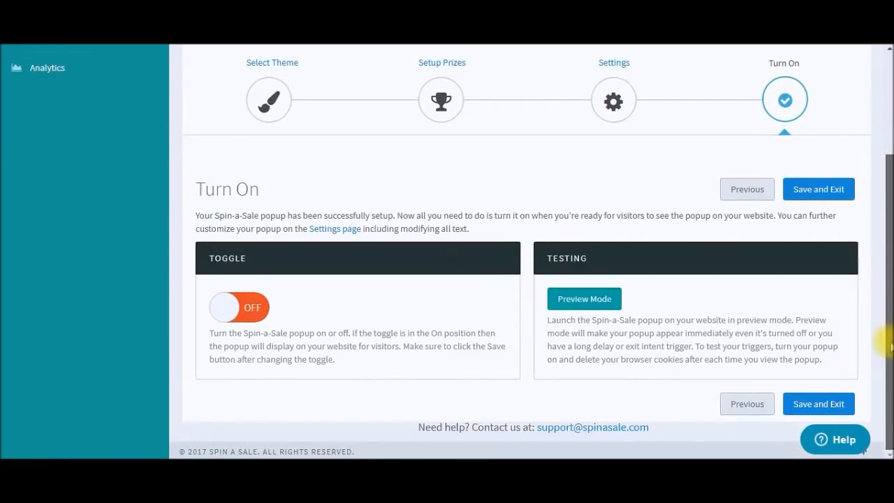
{"action": "left_click", "coordinate": [255, 312]}
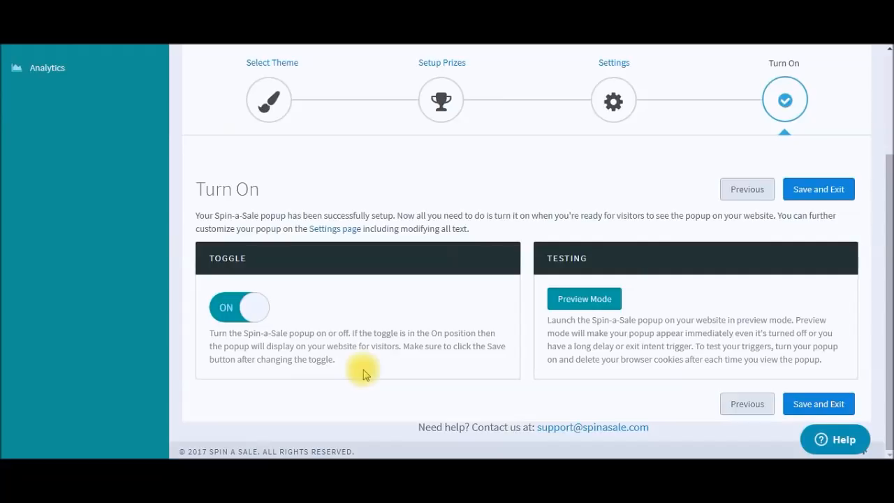
{"action": "left_click", "coordinate": [587, 300]}
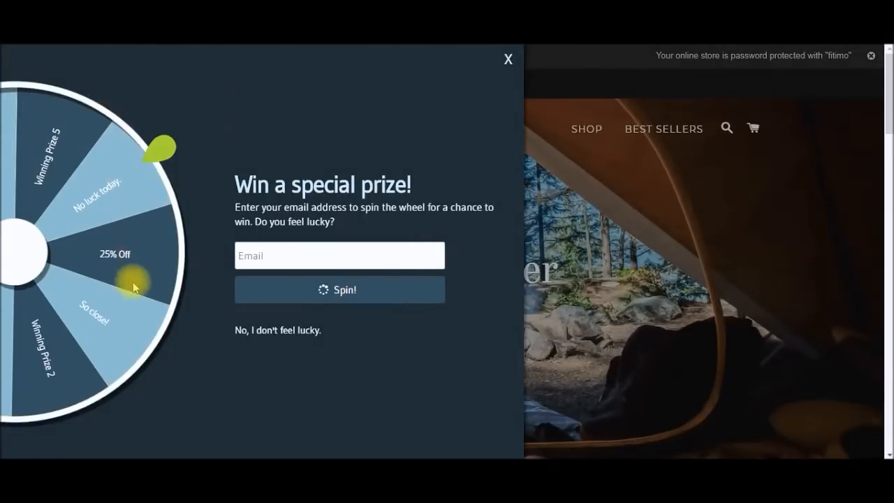
Step: Fill in a saved e-mail, spin the preview wheel, then close the prize result
{"action": "left_click", "coordinate": [268, 256]}
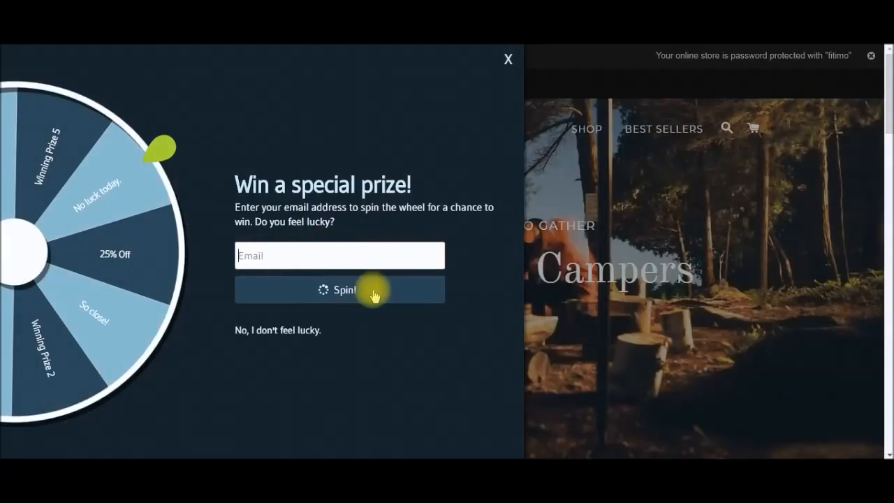
{"action": "left_click", "coordinate": [320, 262]}
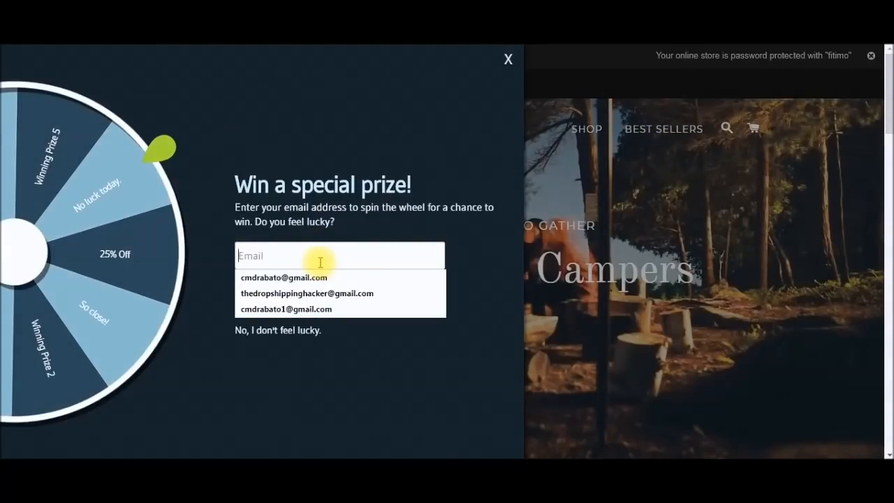
{"action": "left_click", "coordinate": [323, 293]}
{"action": "left_click", "coordinate": [322, 292]}
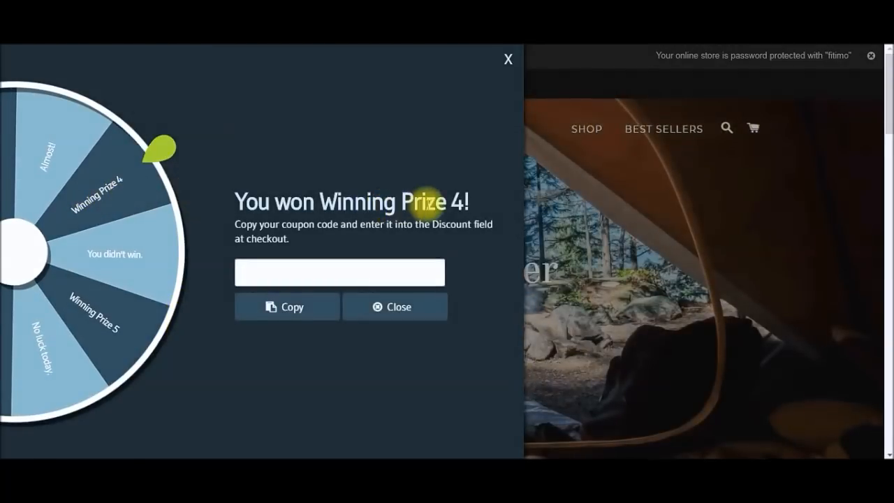
{"action": "left_click_drag", "start_coordinate": [469, 201], "coordinate": [231, 202]}
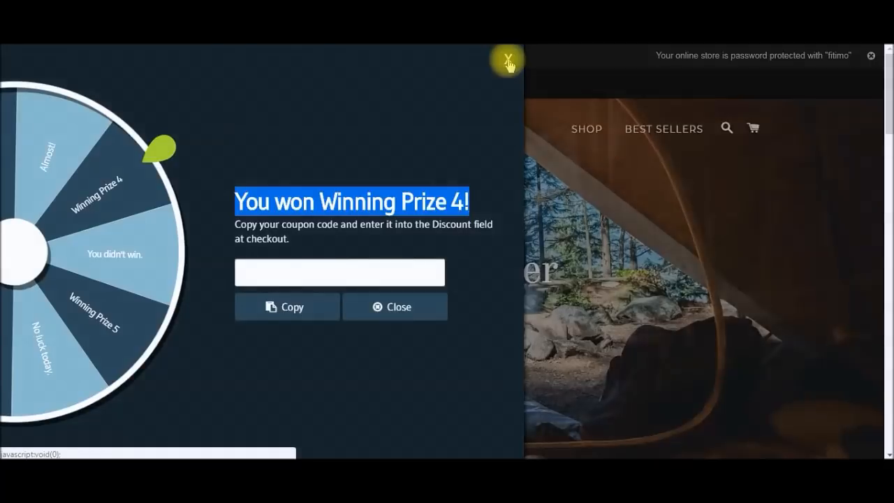
{"action": "left_click", "coordinate": [508, 60]}
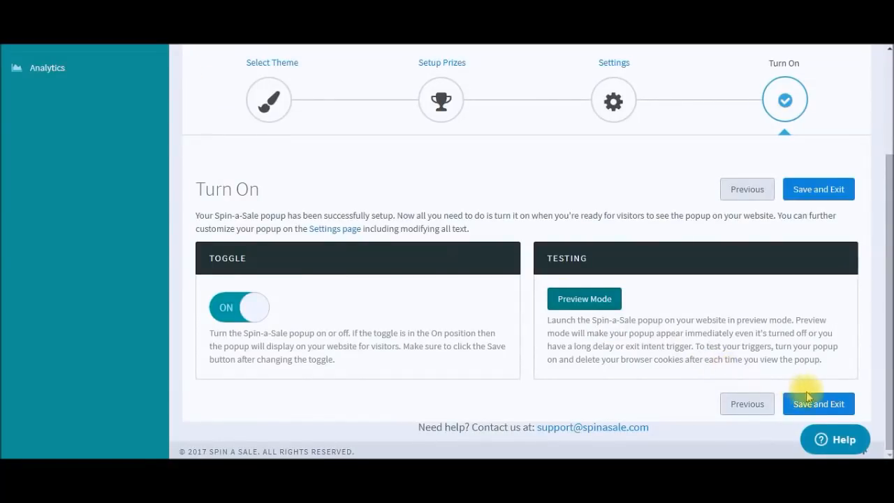
Step: Save the Spin-a-Sale popup setup and switch the MailChimp Integration toggle on
{"action": "left_click", "coordinate": [808, 398]}
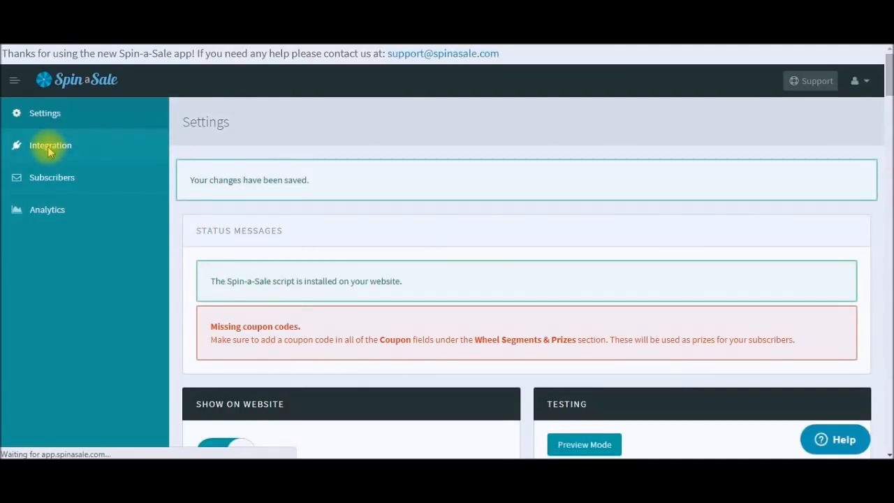
{"action": "left_click", "coordinate": [49, 147]}
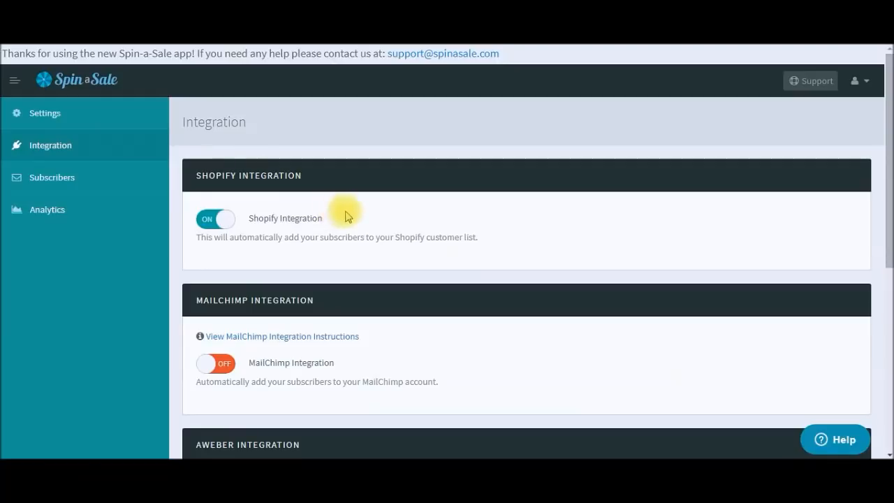
{"action": "scroll", "coordinate": [345, 213], "scroll_direction": "down", "scroll_amount": 1}
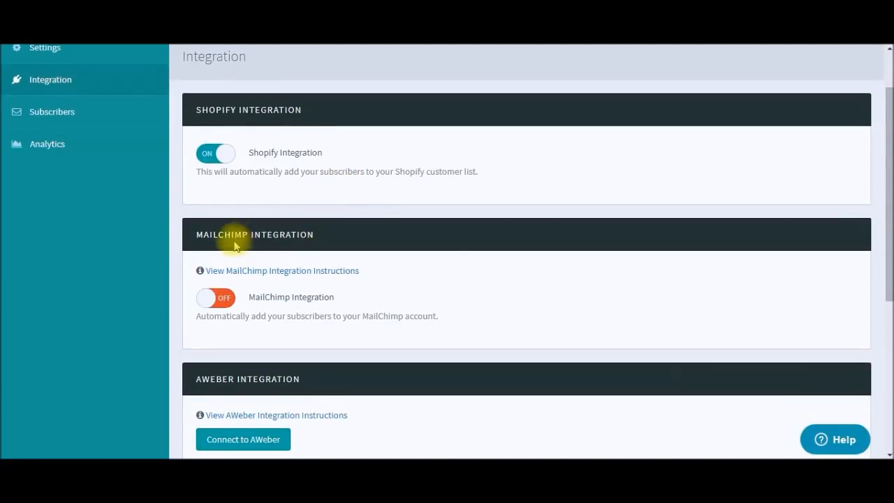
{"action": "left_click", "coordinate": [217, 299]}
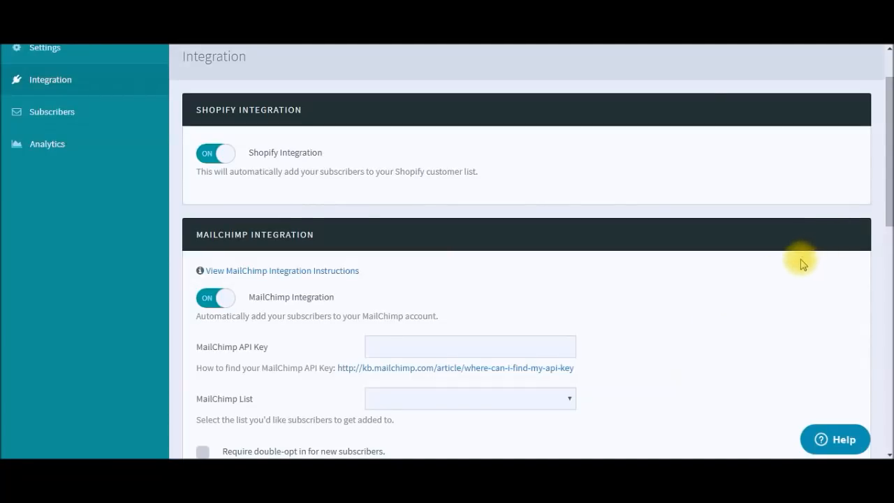
Step: Scroll through the MailChimp options and reach the new 25%-off-entire-order discount in Shopify
{"action": "left_click_drag", "start_coordinate": [890, 216], "coordinate": [890, 238]}
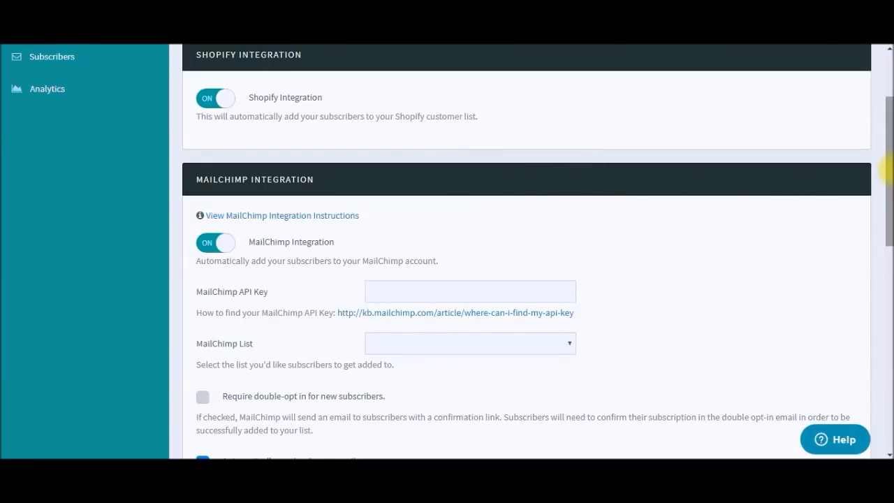
{"action": "scroll", "coordinate": [886, 182], "scroll_direction": "down", "scroll_amount": 2}
{"action": "left_click_drag", "start_coordinate": [885, 181], "coordinate": [886, 187]}
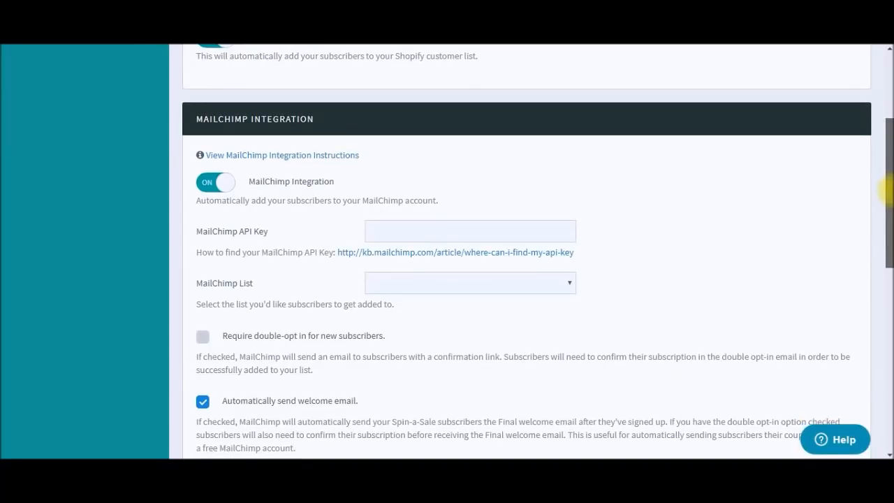
{"action": "left_click_drag", "start_coordinate": [890, 190], "coordinate": [891, 190]}
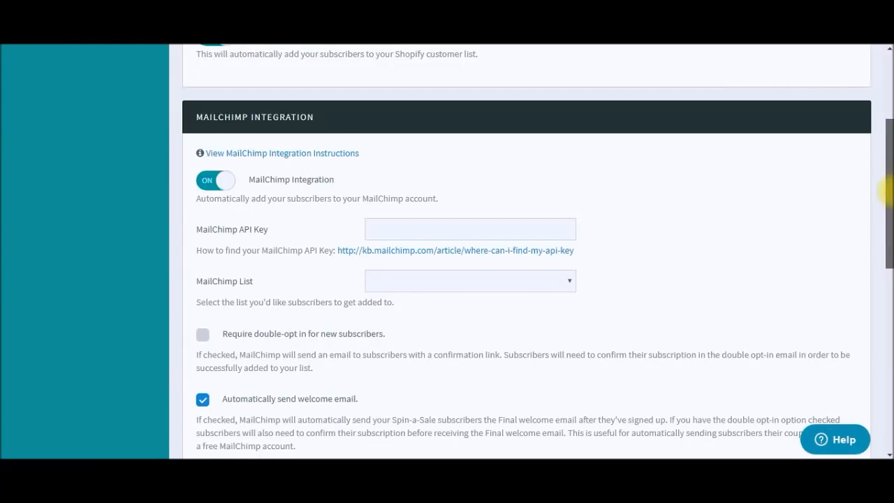
{"action": "left_click_drag", "start_coordinate": [887, 190], "coordinate": [887, 234]}
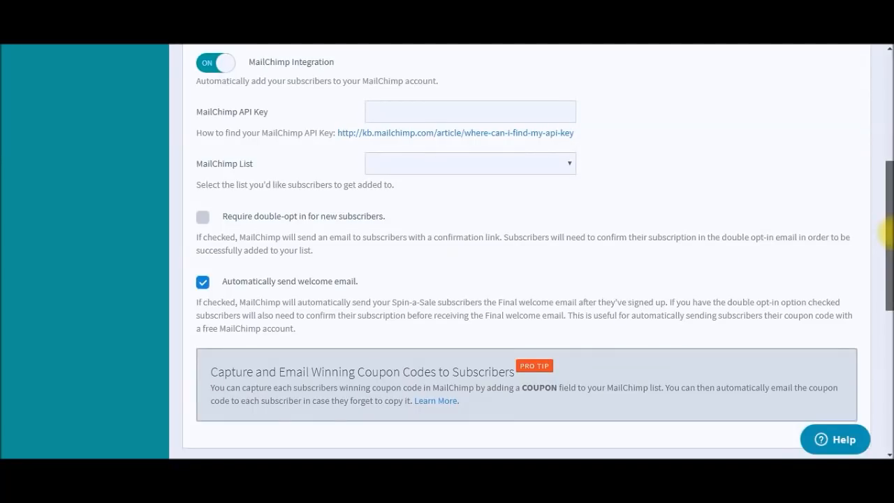
{"action": "left_click_drag", "start_coordinate": [887, 234], "coordinate": [887, 118]}
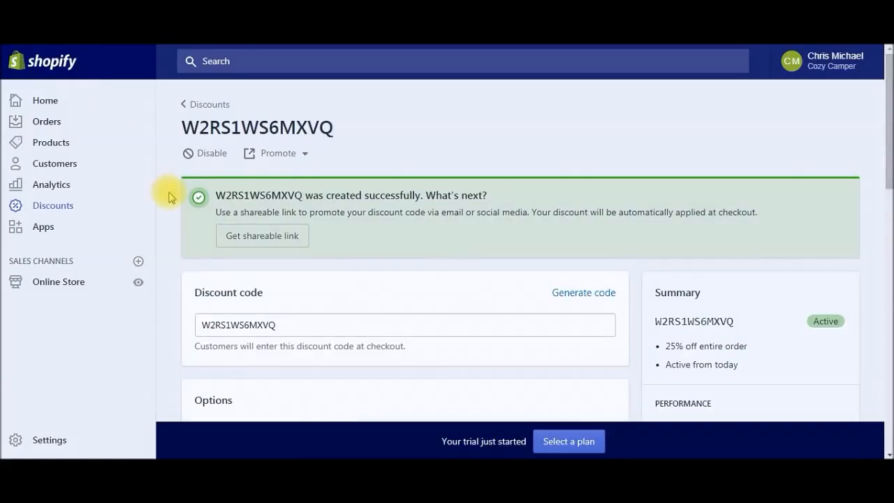
Step: Open the theme editor's Header section and go to edit its Main menu
{"action": "scroll", "coordinate": [150, 194], "scroll_direction": "down", "scroll_amount": 1}
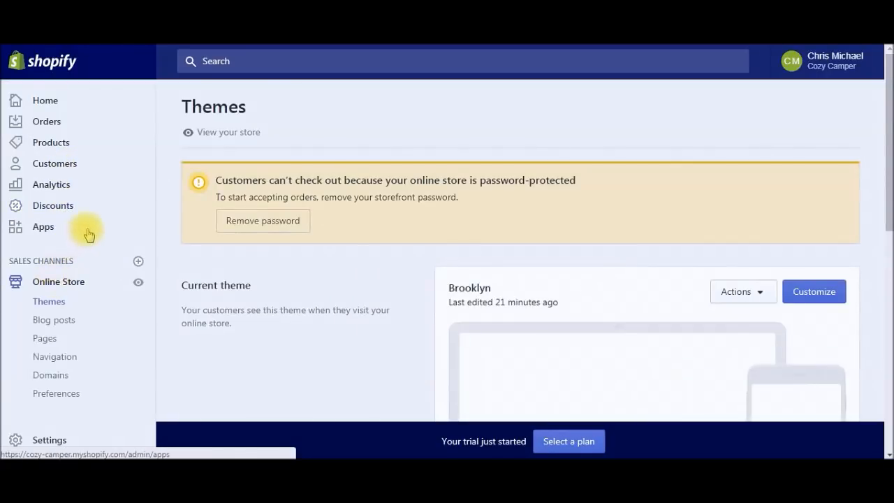
{"action": "left_click", "coordinate": [818, 292]}
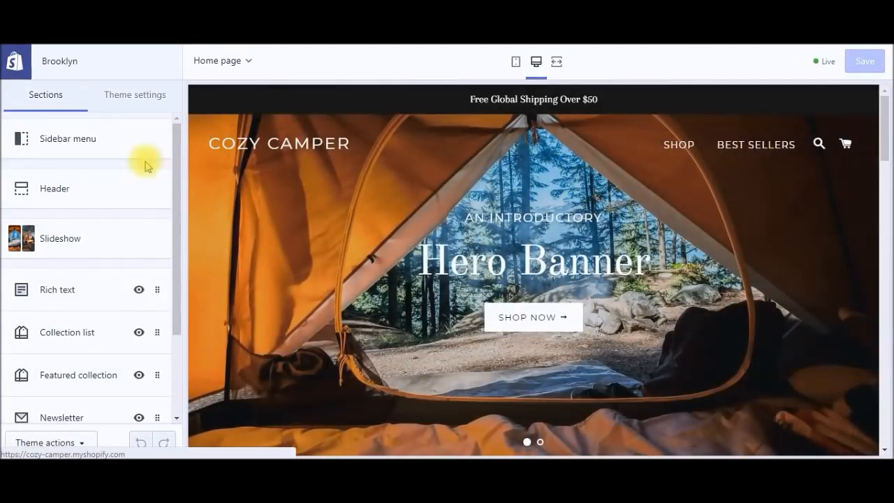
{"action": "left_click", "coordinate": [70, 193]}
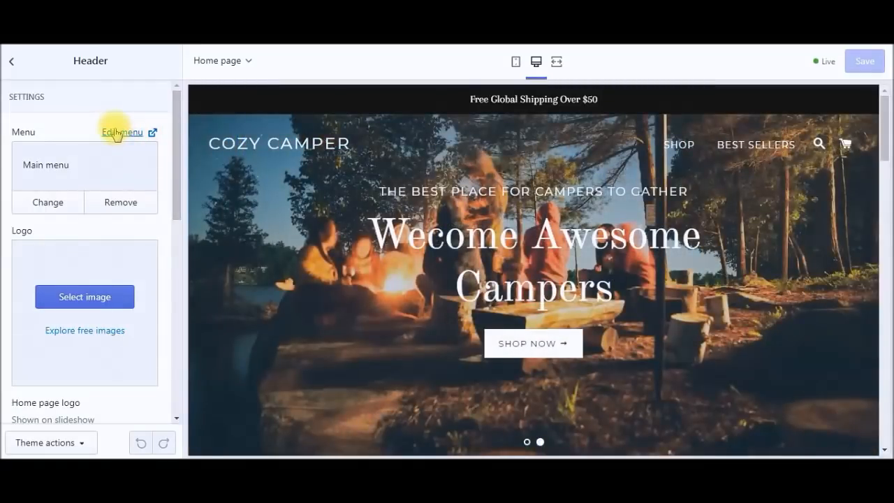
{"action": "left_click", "coordinate": [116, 133]}
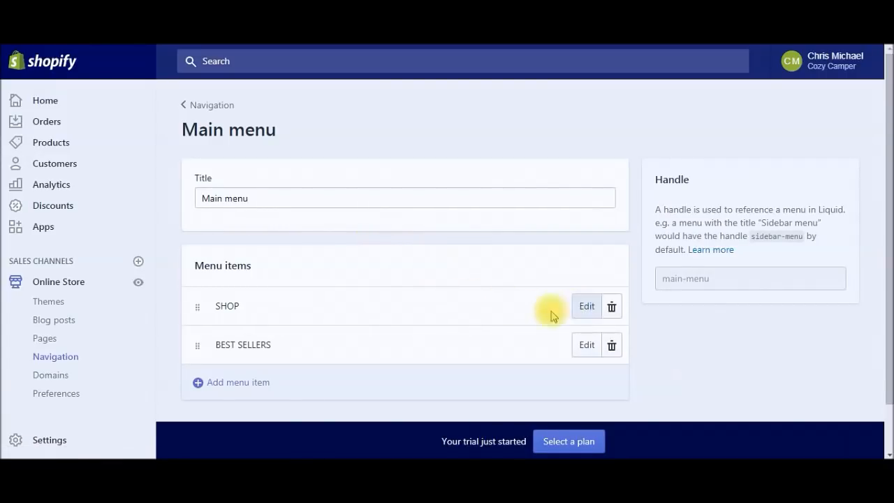
Step: Relink the SHOP menu item from Home to Featured Collection 1
{"action": "left_click", "coordinate": [587, 305]}
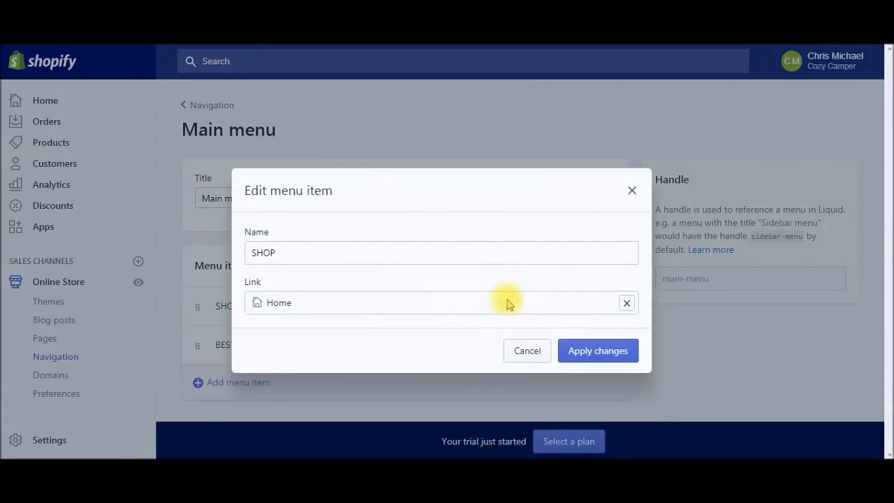
{"action": "left_click", "coordinate": [626, 303]}
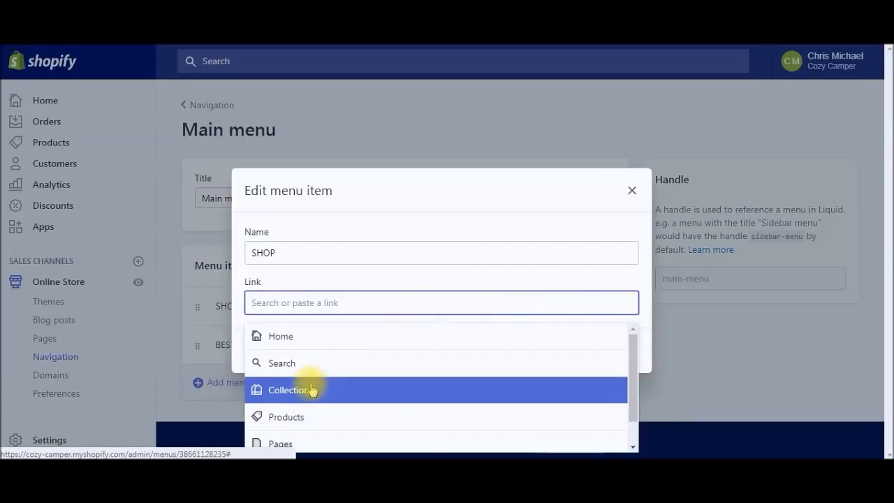
{"action": "scroll", "coordinate": [312, 390], "scroll_direction": "down", "scroll_amount": 1}
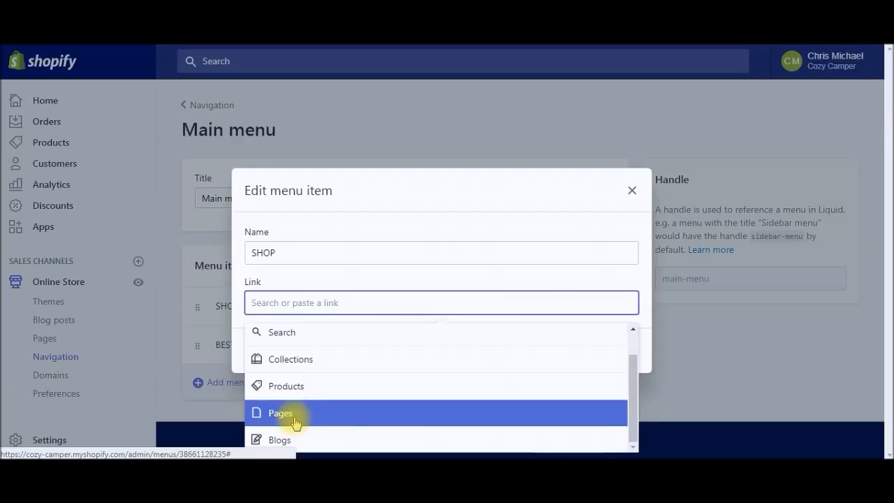
{"action": "scroll", "coordinate": [297, 419], "scroll_direction": "up", "scroll_amount": 1}
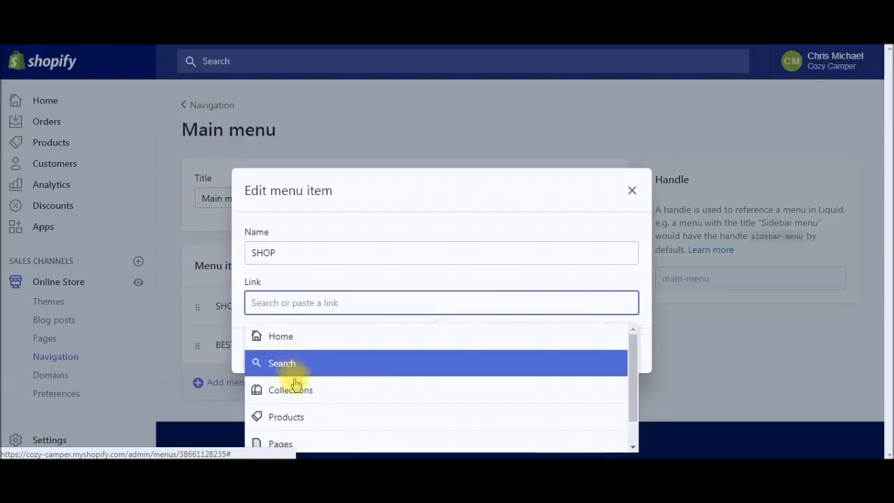
{"action": "left_click", "coordinate": [287, 391]}
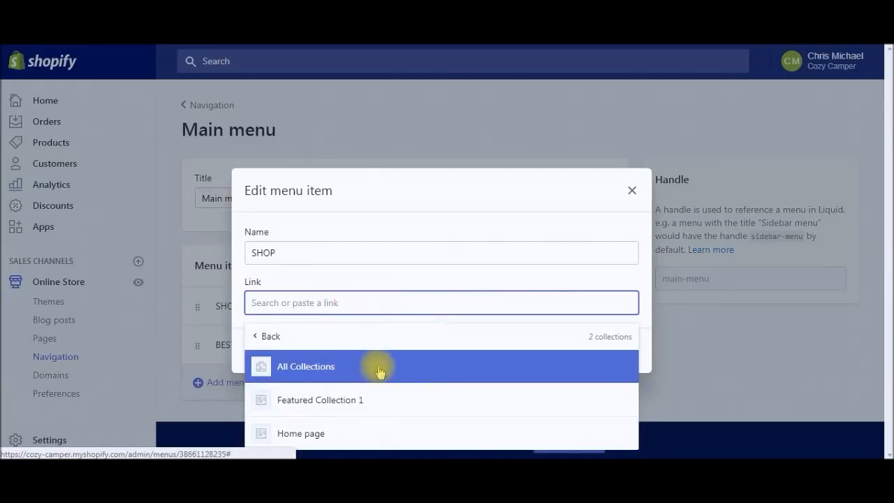
{"action": "left_click", "coordinate": [349, 411]}
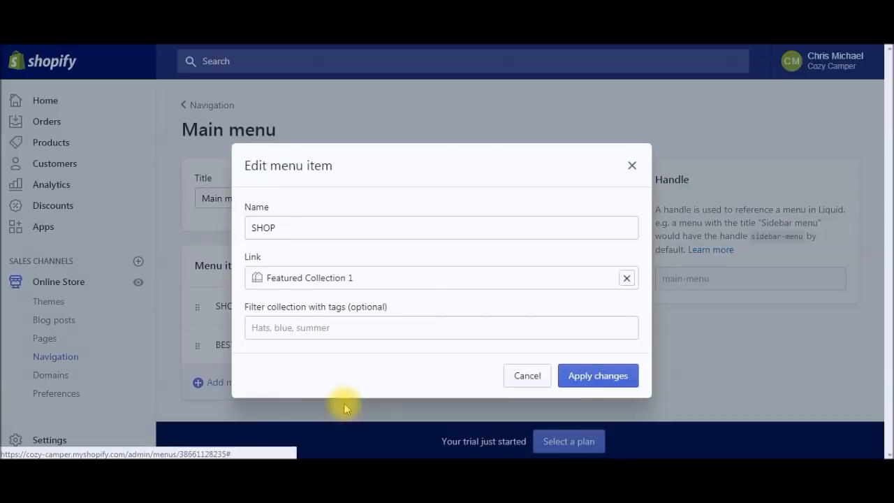
{"action": "left_click", "coordinate": [597, 377]}
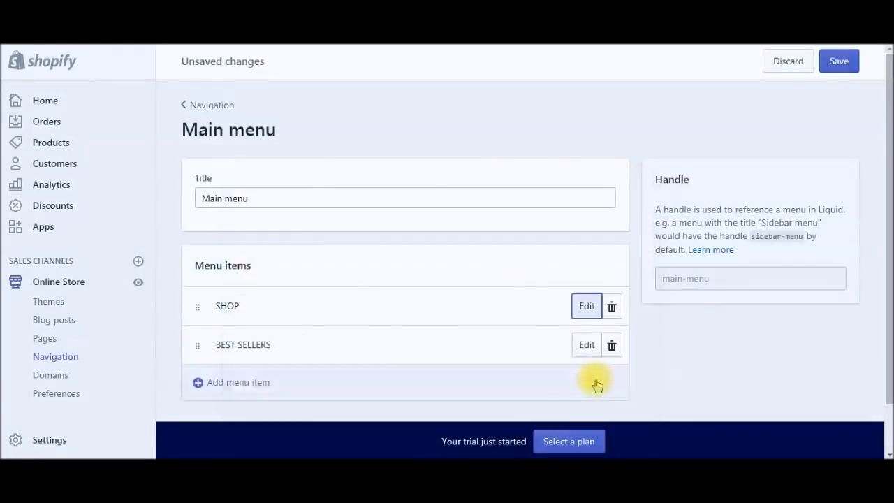
Step: Relink BEST SELLERS from All Products to Featured Collection 1 and save the Main menu
{"action": "left_click", "coordinate": [587, 345]}
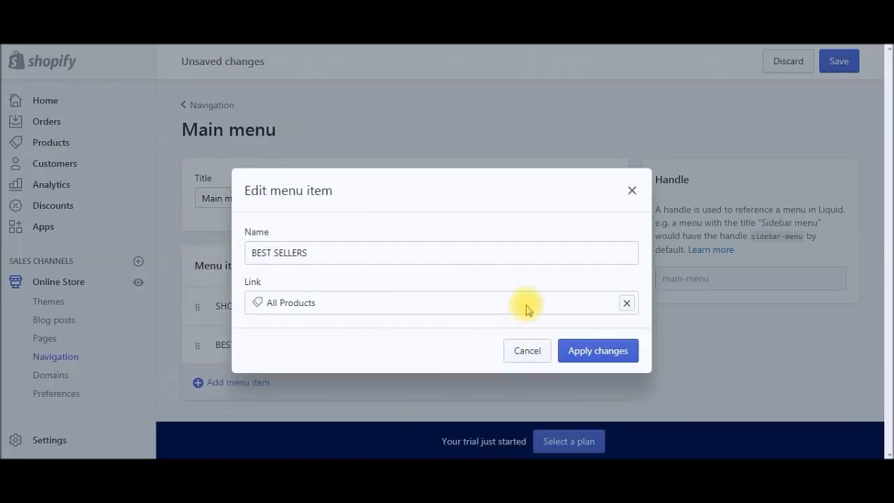
{"action": "left_click", "coordinate": [626, 305]}
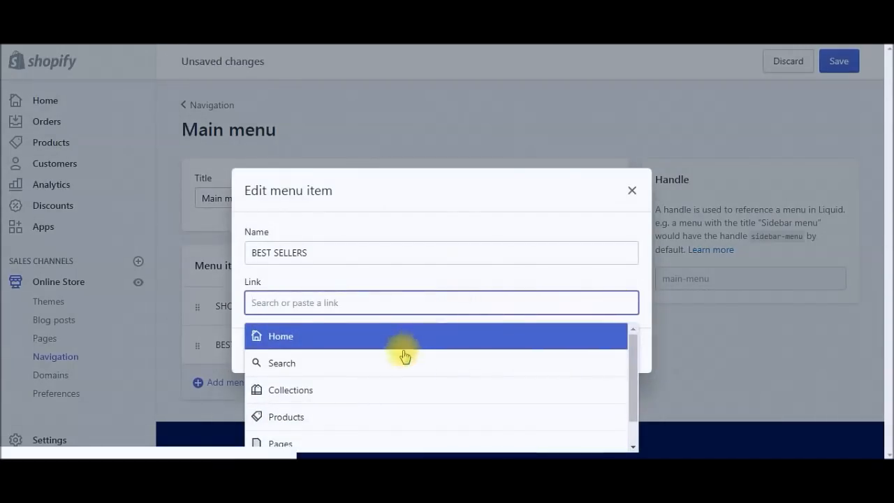
{"action": "left_click", "coordinate": [354, 390]}
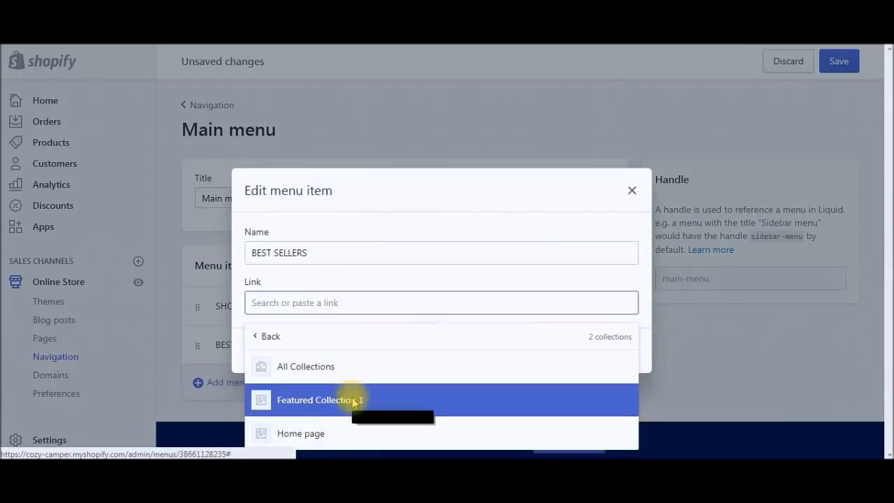
{"action": "left_click", "coordinate": [350, 399]}
{"action": "left_click", "coordinate": [589, 377]}
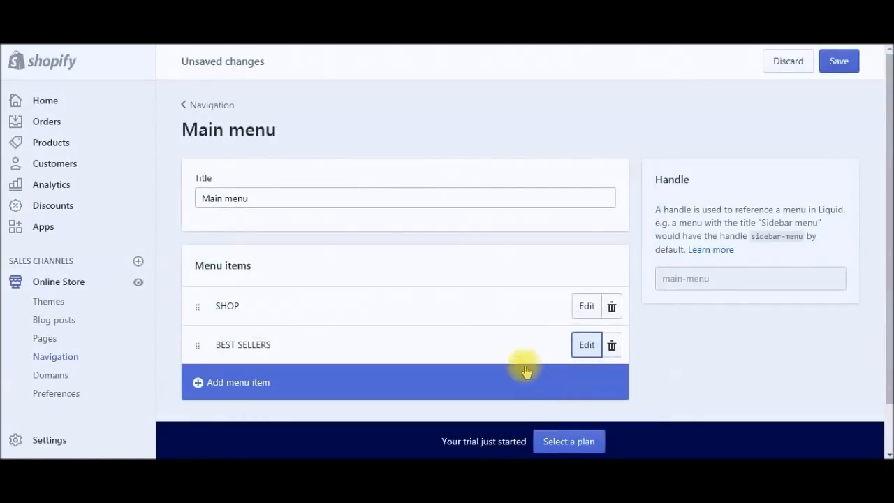
{"action": "left_click", "coordinate": [839, 61]}
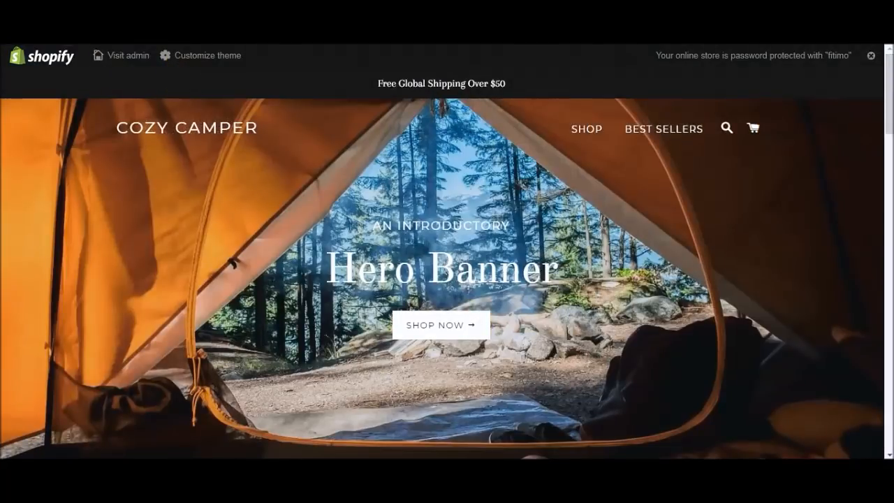
Step: Reload the storefront, dismiss the spin-the-wheel popup, and check where SHOP leads
{"action": "key", "text": "F5"}
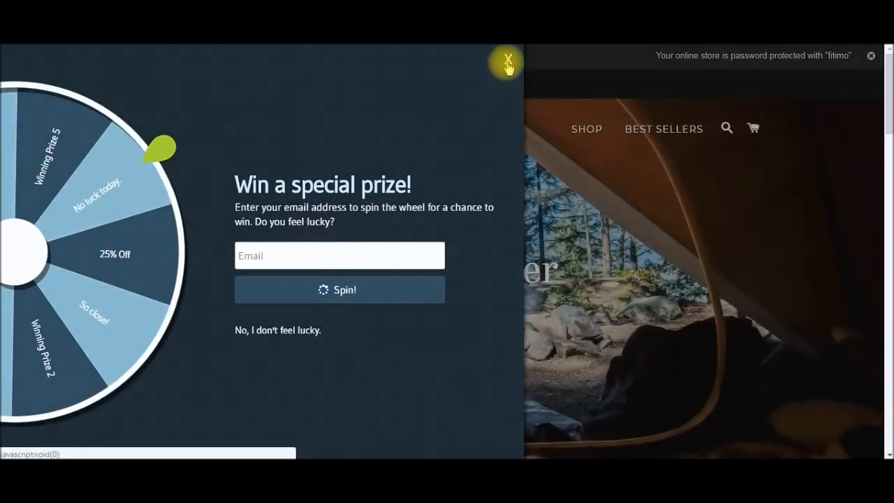
{"action": "left_click", "coordinate": [508, 62]}
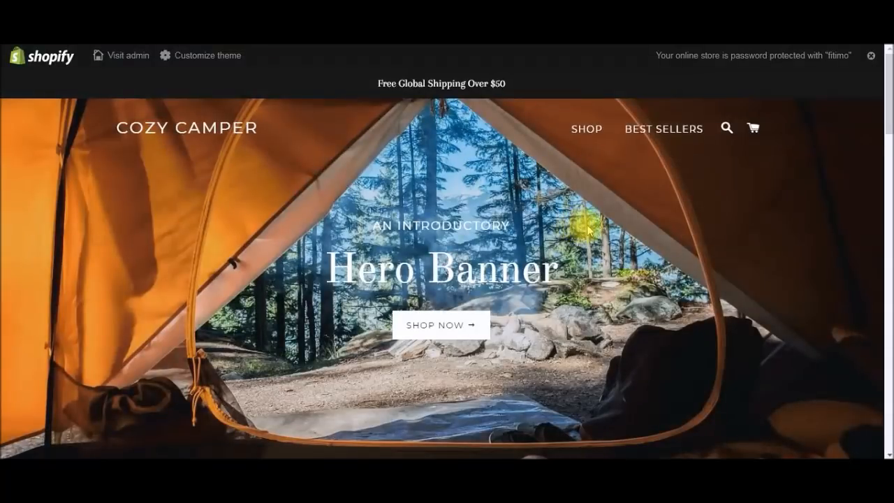
{"action": "left_click", "coordinate": [591, 131]}
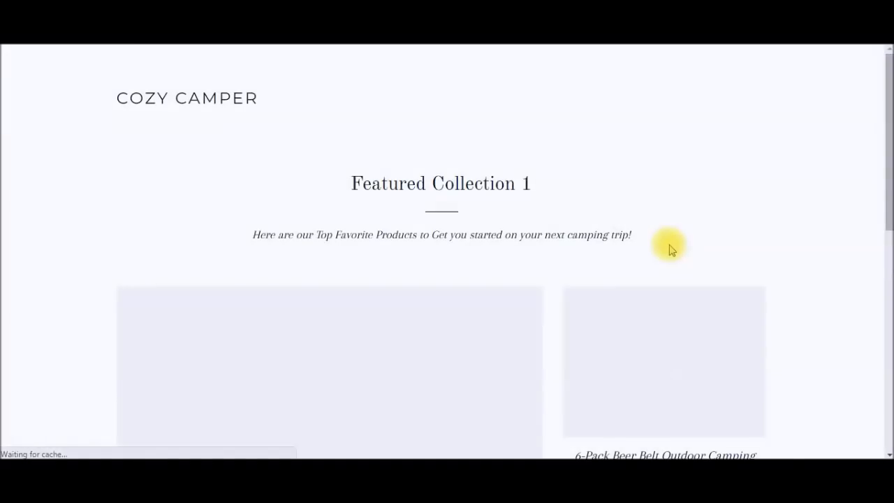
{"action": "scroll", "coordinate": [671, 244], "scroll_direction": "down", "scroll_amount": 8}
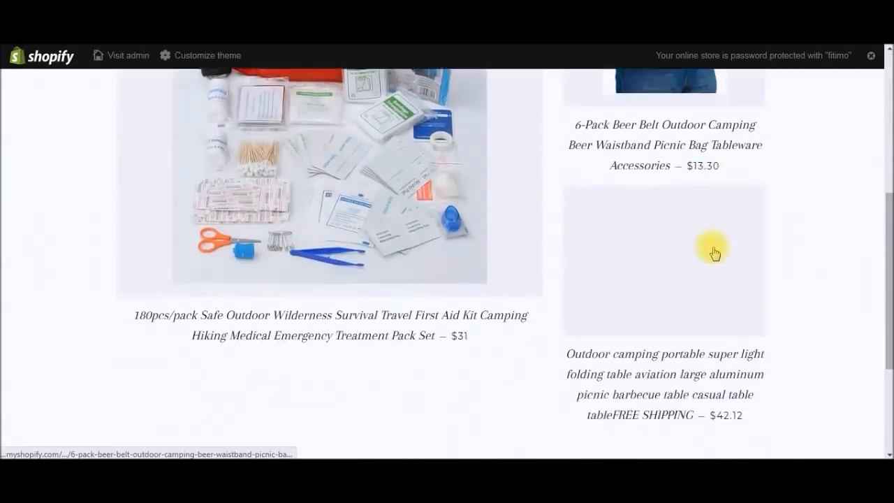
{"action": "scroll", "coordinate": [714, 252], "scroll_direction": "up", "scroll_amount": 8}
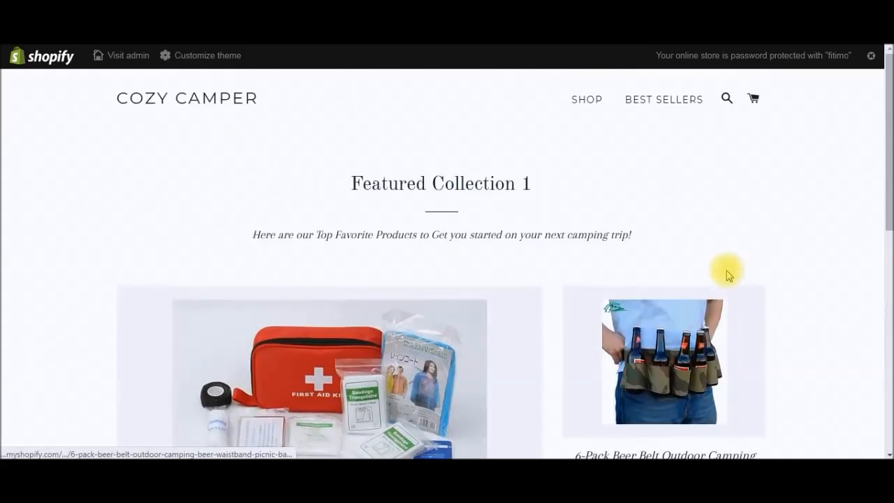
Step: Check the BEST SELLERS link, return to the home page, and test the hero's Shop Now
{"action": "left_click", "coordinate": [672, 102]}
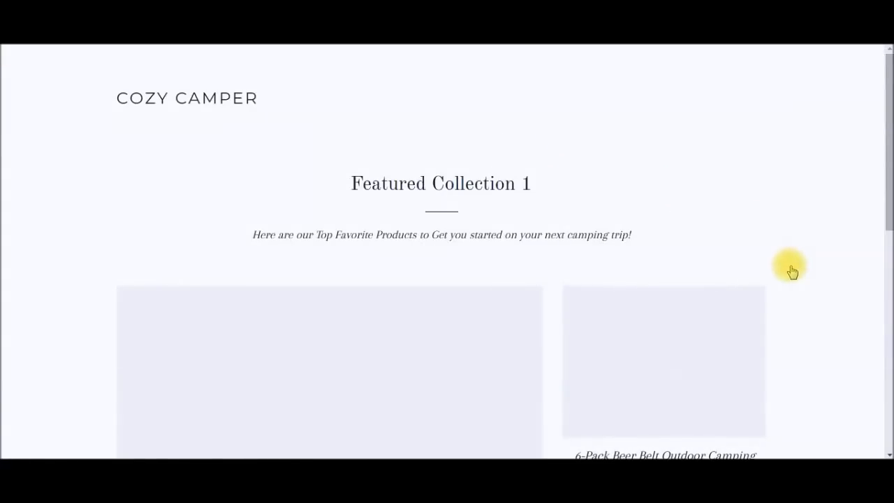
{"action": "scroll", "coordinate": [788, 273], "scroll_direction": "down", "scroll_amount": 2}
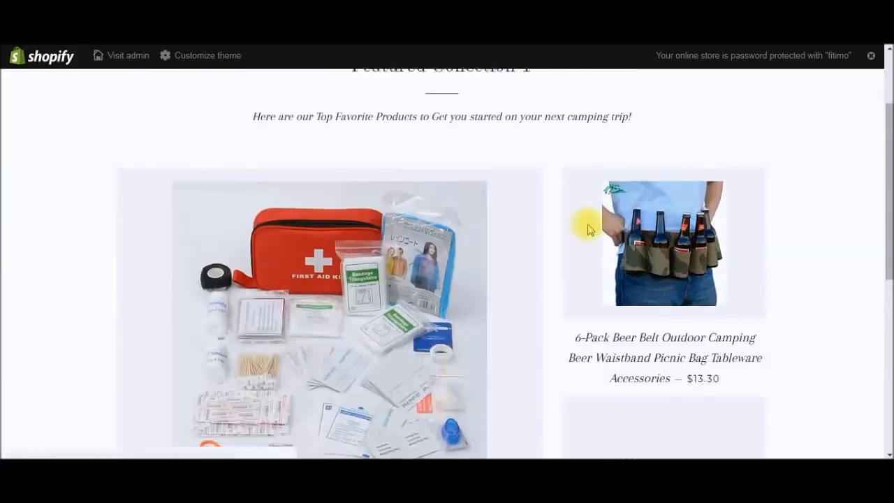
{"action": "scroll", "coordinate": [585, 226], "scroll_direction": "up", "scroll_amount": 2}
{"action": "left_click", "coordinate": [229, 113]}
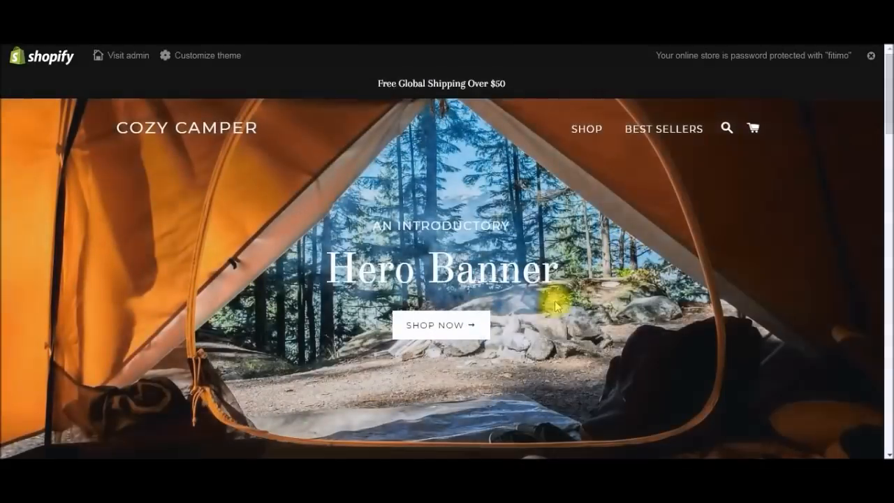
{"action": "left_click", "coordinate": [488, 325]}
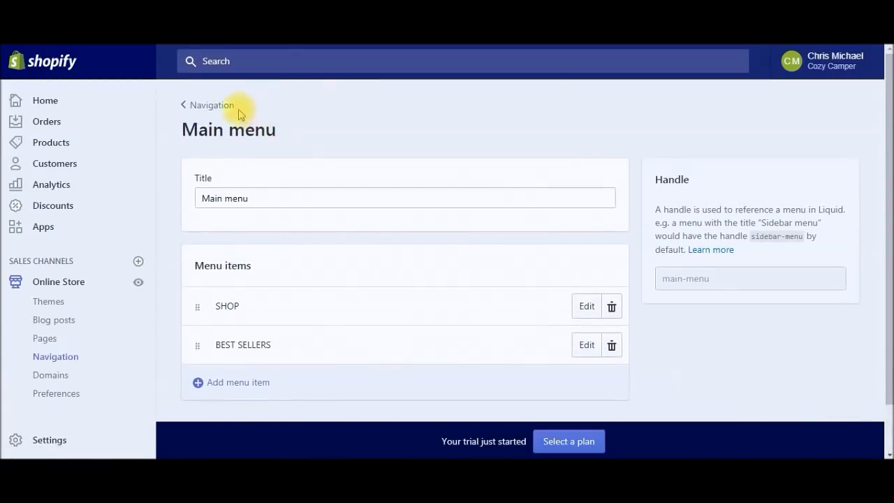
Step: Go back to the Navigation menus list and open the Brooklyn theme's editor
{"action": "left_click", "coordinate": [216, 105]}
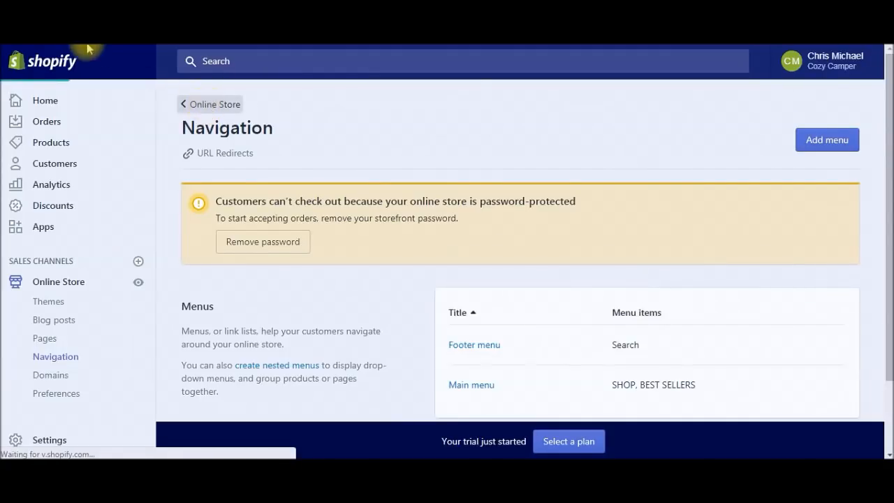
{"action": "left_click", "coordinate": [834, 296]}
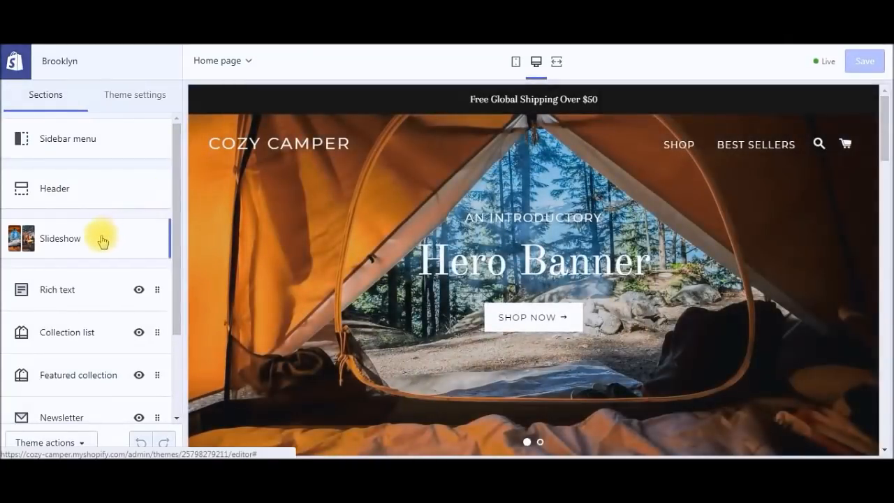
Step: Open the Slideshow section and expand the first slide's settings
{"action": "left_click", "coordinate": [100, 237]}
{"action": "scroll", "coordinate": [126, 256], "scroll_direction": "down", "scroll_amount": 1}
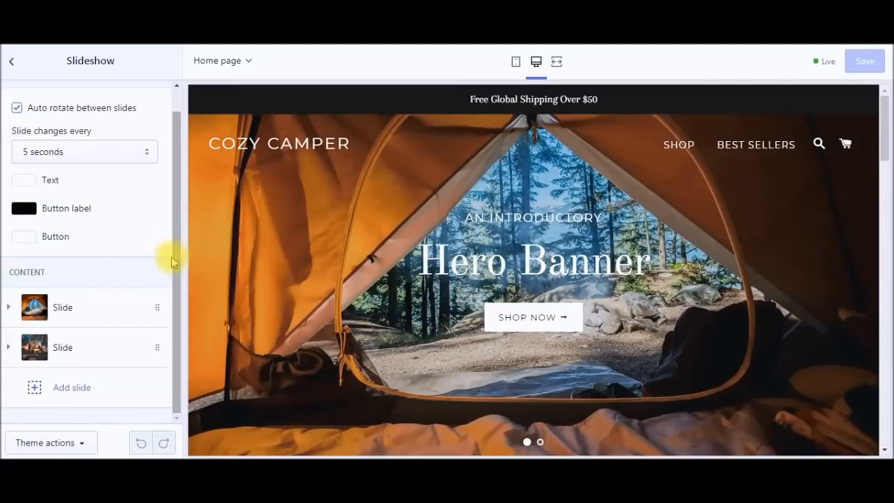
{"action": "left_click", "coordinate": [108, 311]}
{"action": "left_click_drag", "start_coordinate": [175, 190], "coordinate": [165, 369]}
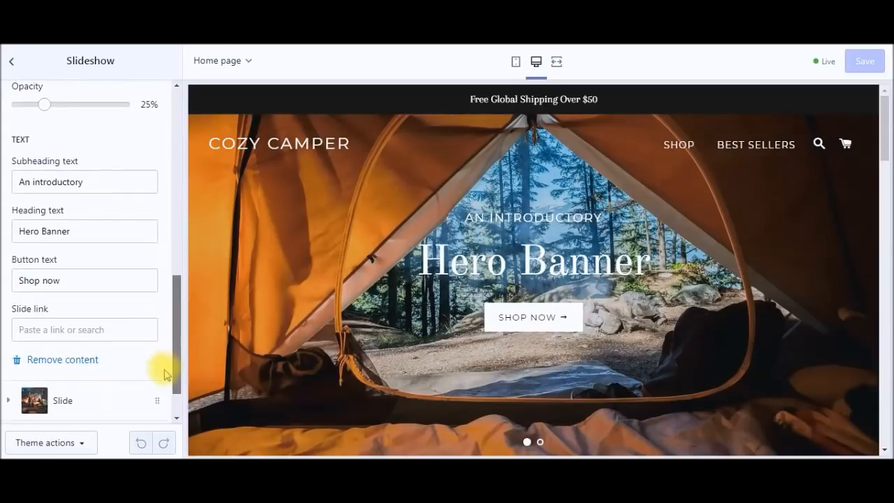
{"action": "left_click", "coordinate": [52, 332]}
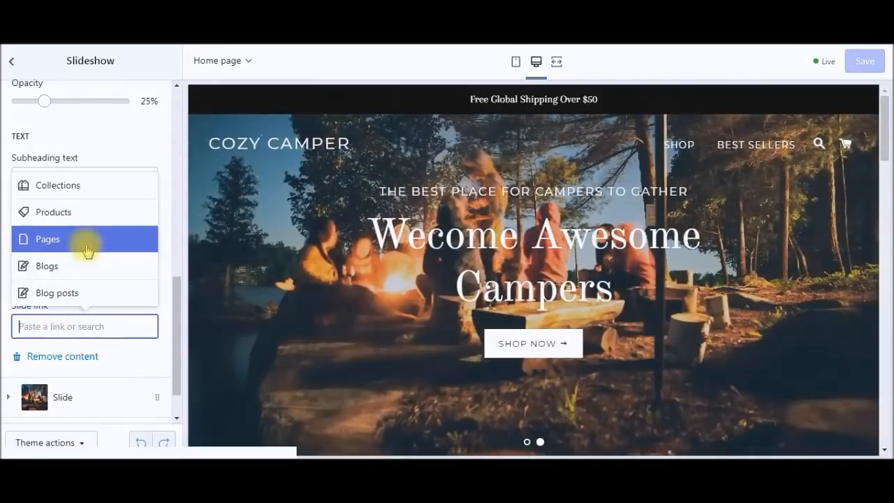
{"action": "left_click_drag", "start_coordinate": [178, 303], "coordinate": [175, 368]}
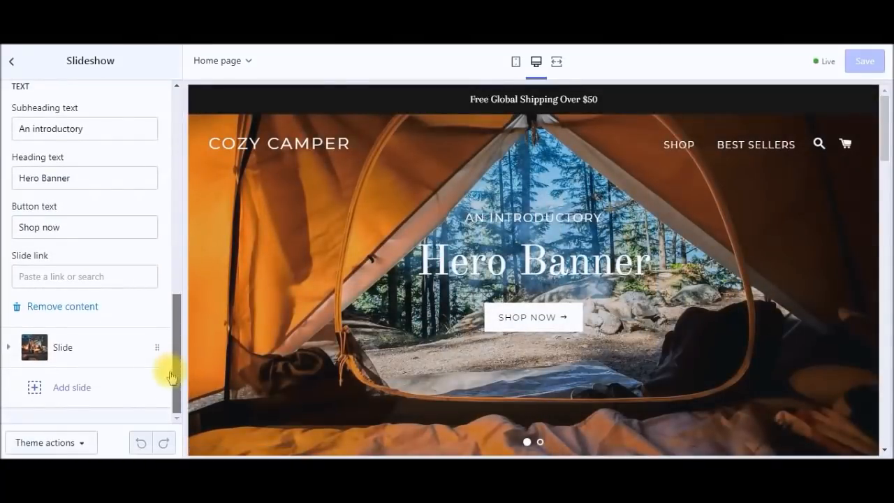
Step: Set the first slide's link to Collections > Featured Collection 1 and save the theme
{"action": "left_click", "coordinate": [49, 275]}
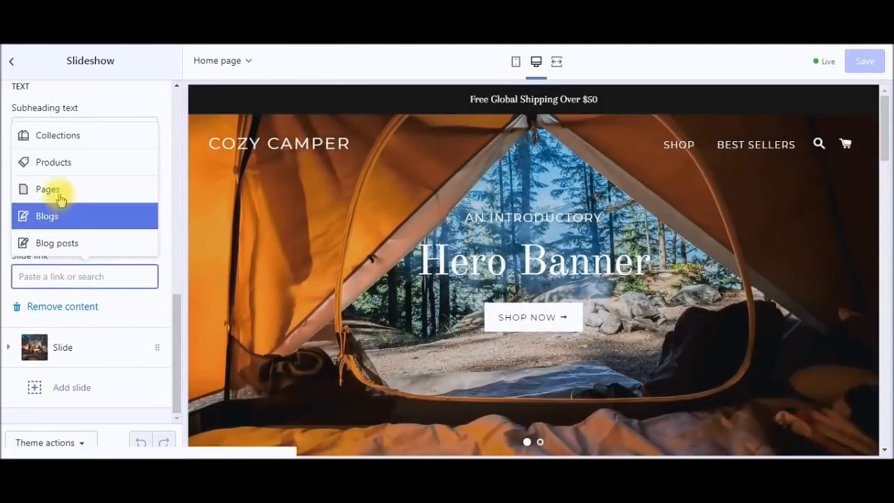
{"action": "left_click", "coordinate": [60, 146]}
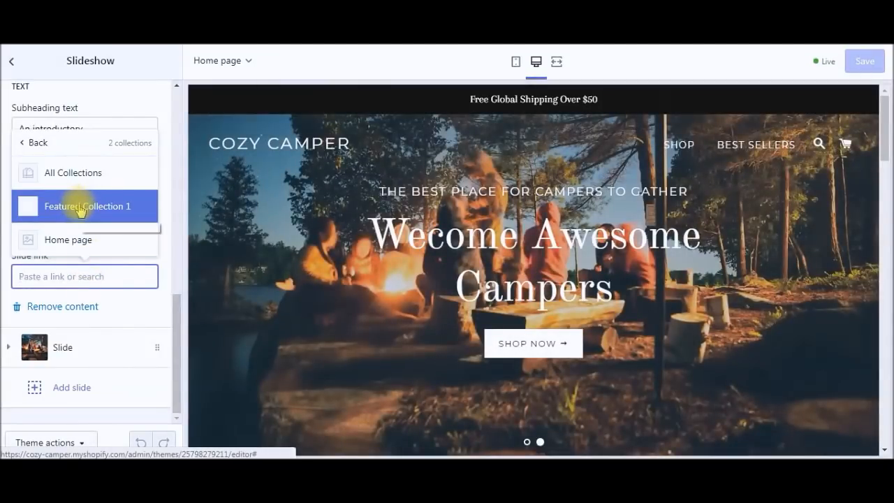
{"action": "left_click", "coordinate": [80, 206]}
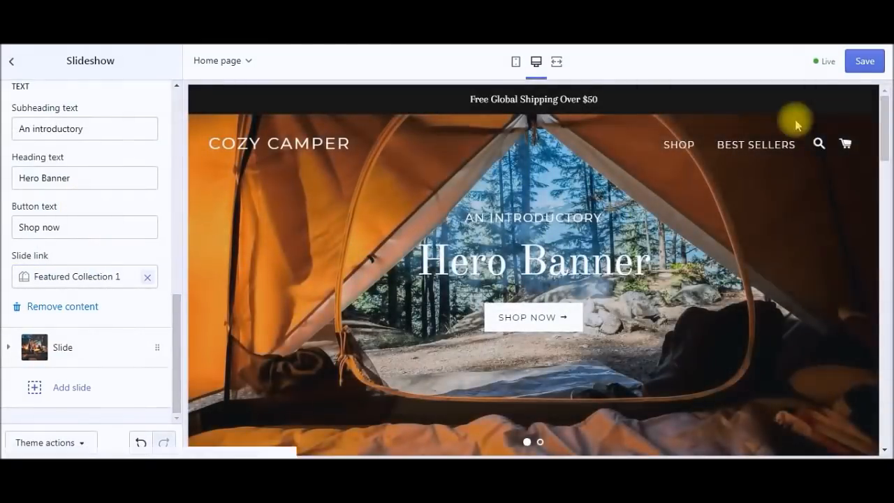
{"action": "left_click", "coordinate": [864, 61]}
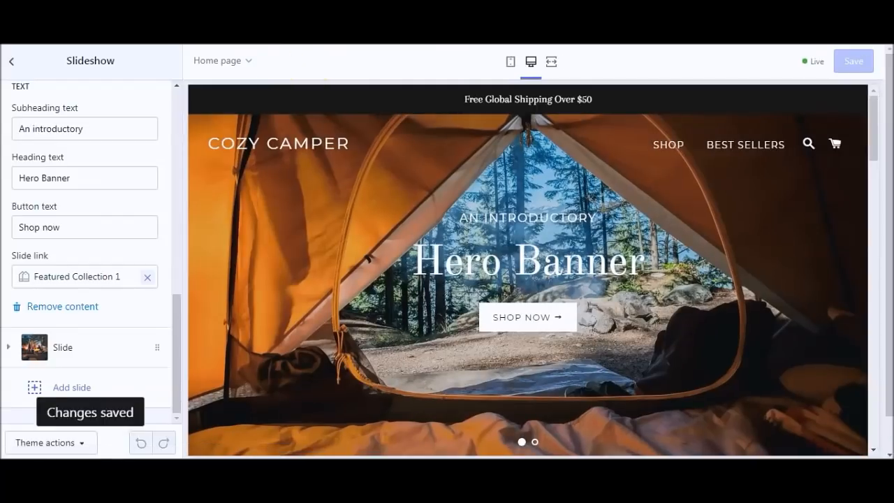
{"action": "left_click", "coordinate": [307, 46]}
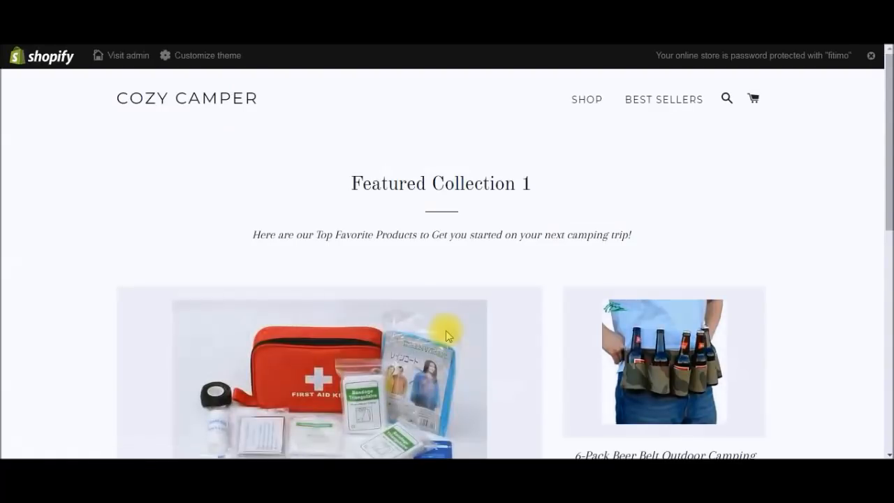
Step: View the Featured Collection 1 page, then return to the Cozy Camper home page
{"action": "left_click_drag", "start_coordinate": [885, 154], "coordinate": [880, 123]}
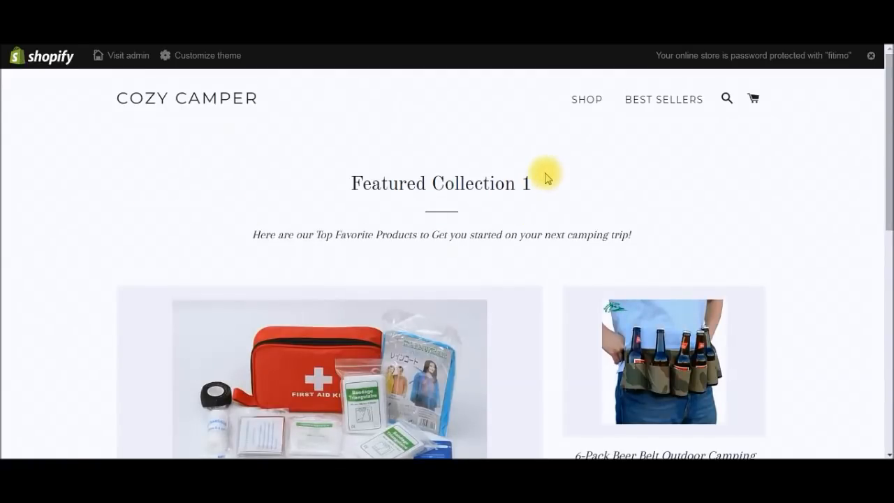
{"action": "left_click", "coordinate": [190, 104]}
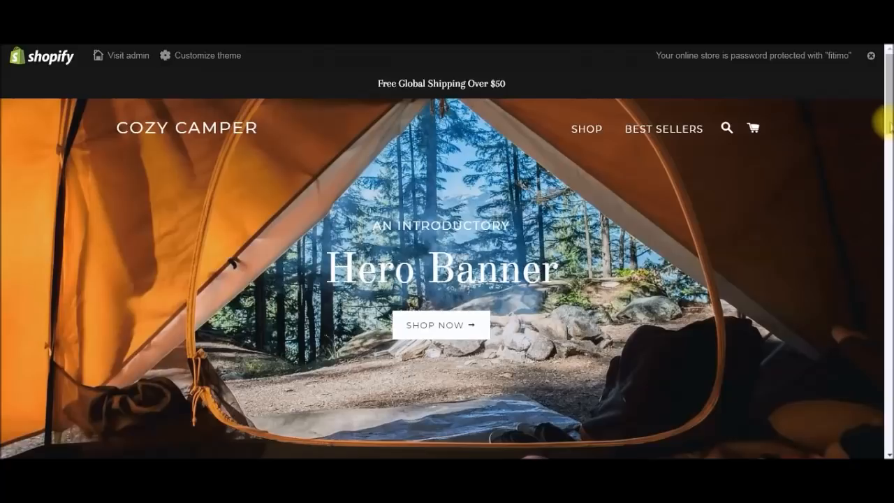
{"action": "scroll", "coordinate": [886, 143], "scroll_direction": "down", "scroll_amount": 2}
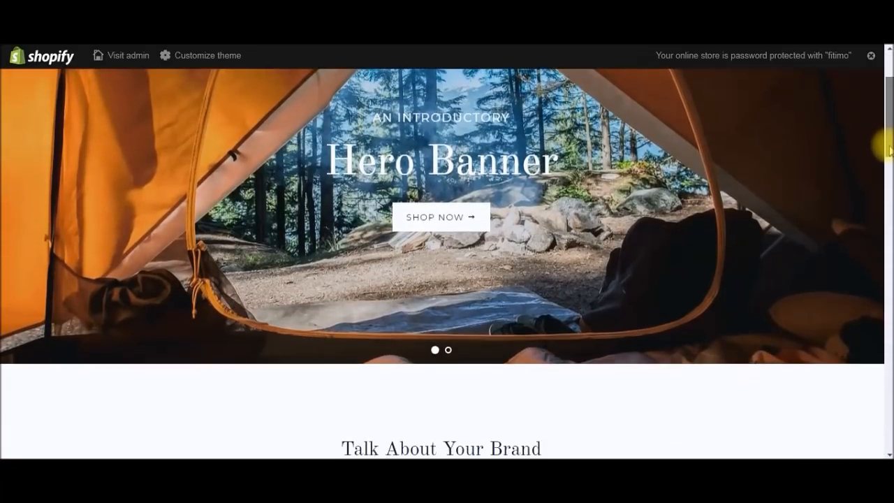
{"action": "left_click_drag", "start_coordinate": [886, 146], "coordinate": [885, 370]}
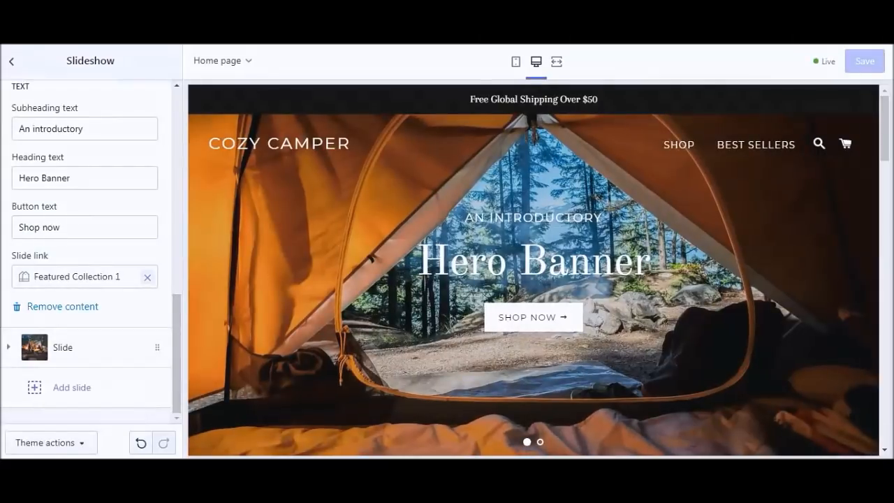
Step: Delete the Newsletter section from the home page's sections and save the theme
{"action": "left_click", "coordinate": [12, 61]}
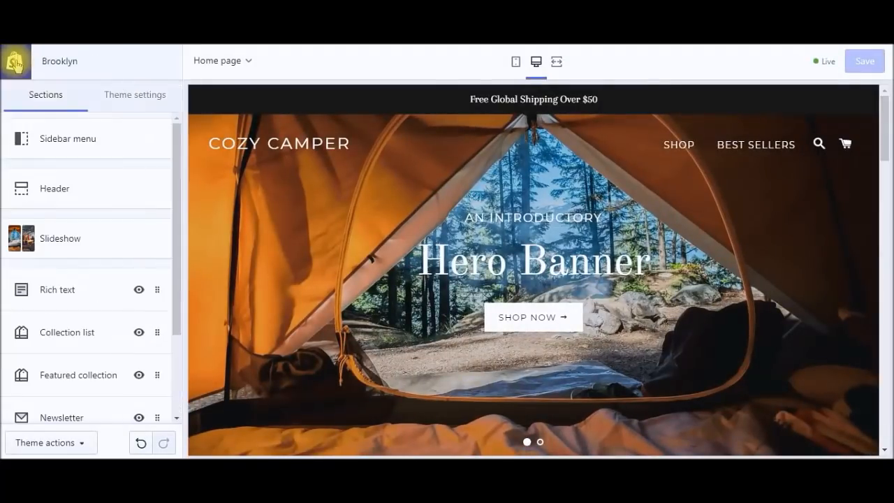
{"action": "left_click_drag", "start_coordinate": [175, 189], "coordinate": [160, 318]}
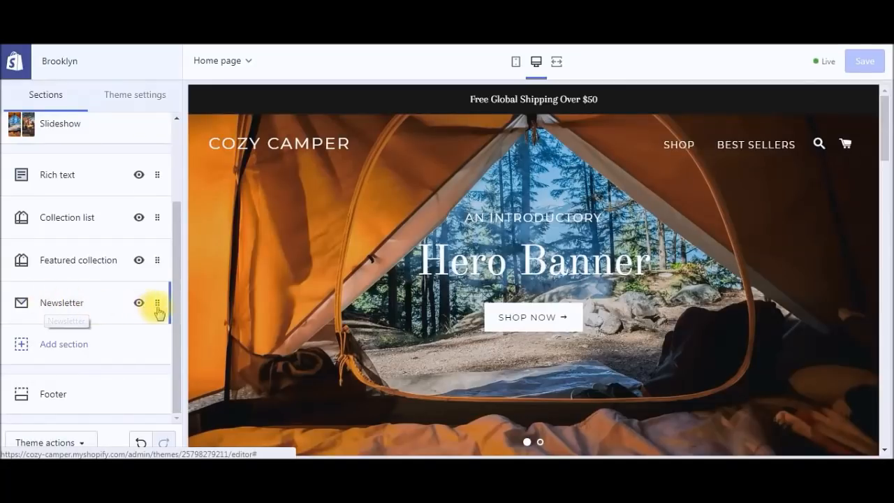
{"action": "left_click", "coordinate": [159, 311]}
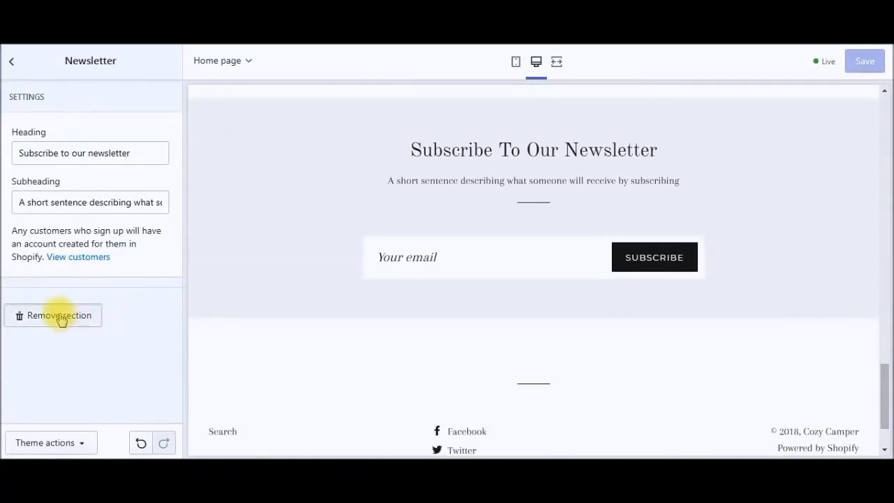
{"action": "left_click", "coordinate": [61, 315]}
{"action": "left_click", "coordinate": [864, 61]}
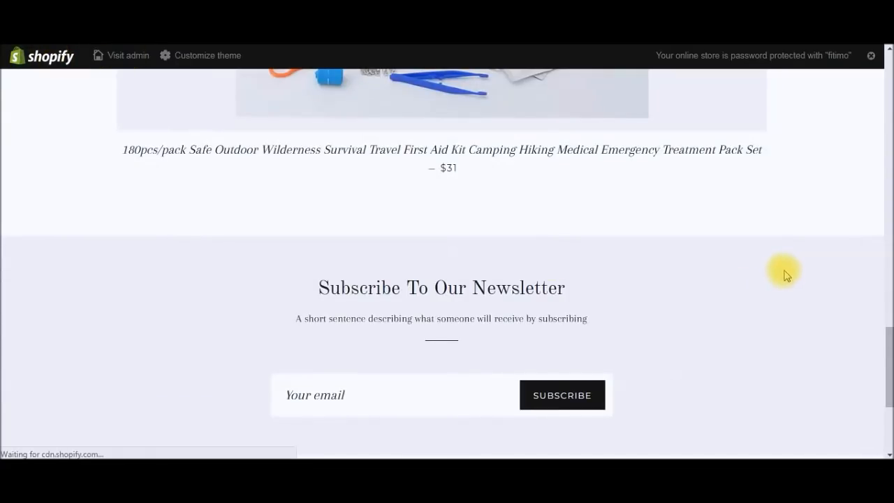
Step: Refresh the storefront and scroll the home page back up to the hero slideshow
{"action": "key", "text": "F5"}
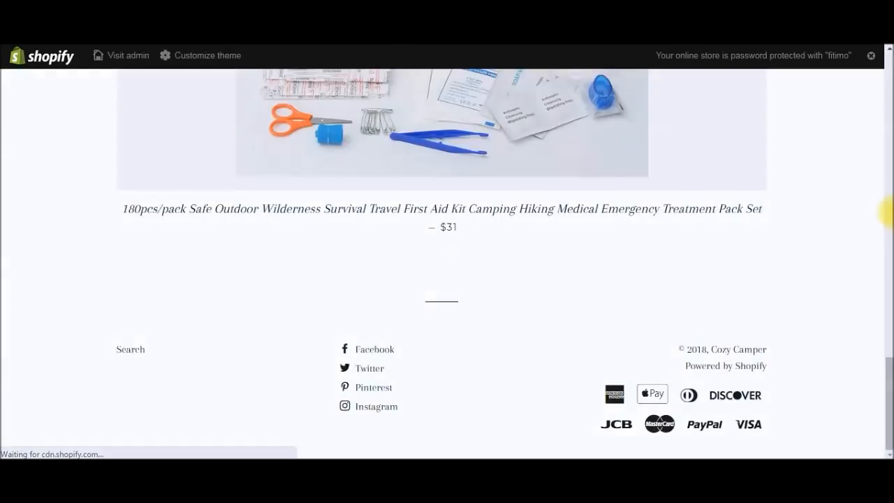
{"action": "scroll", "coordinate": [886, 394], "scroll_direction": "up", "scroll_amount": 1}
{"action": "left_click_drag", "start_coordinate": [886, 394], "coordinate": [886, 87]}
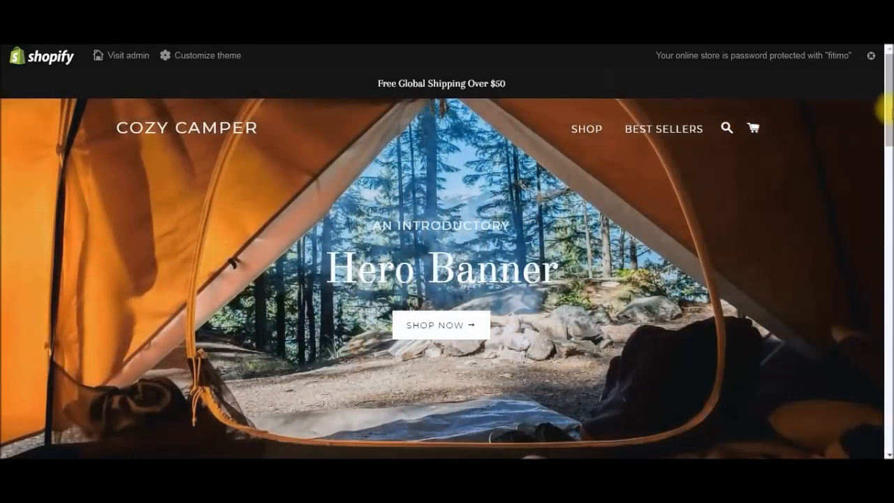
{"action": "scroll", "coordinate": [885, 123], "scroll_direction": "down", "scroll_amount": 1}
{"action": "left_click_drag", "start_coordinate": [889, 114], "coordinate": [885, 104]}
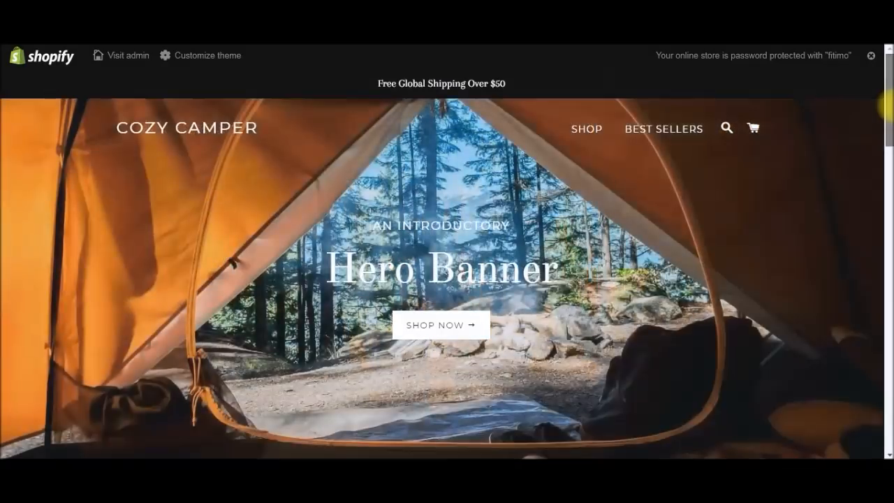
{"action": "left_click_drag", "start_coordinate": [889, 110], "coordinate": [885, 107]}
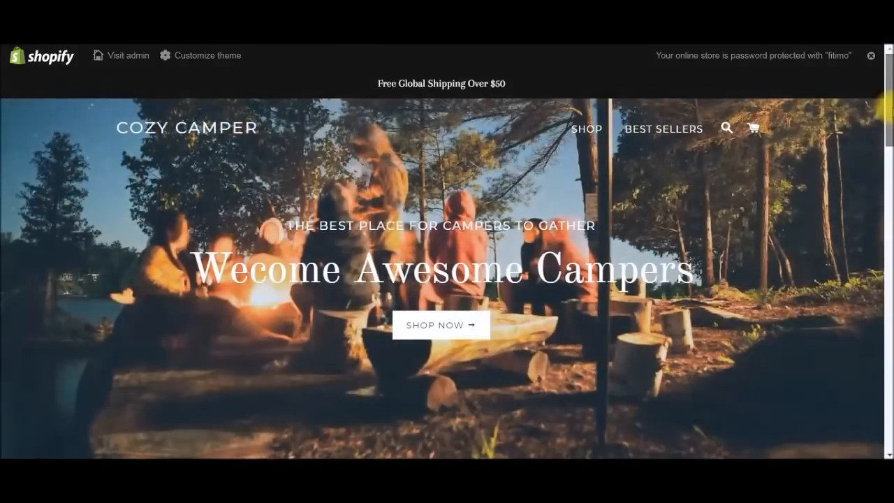